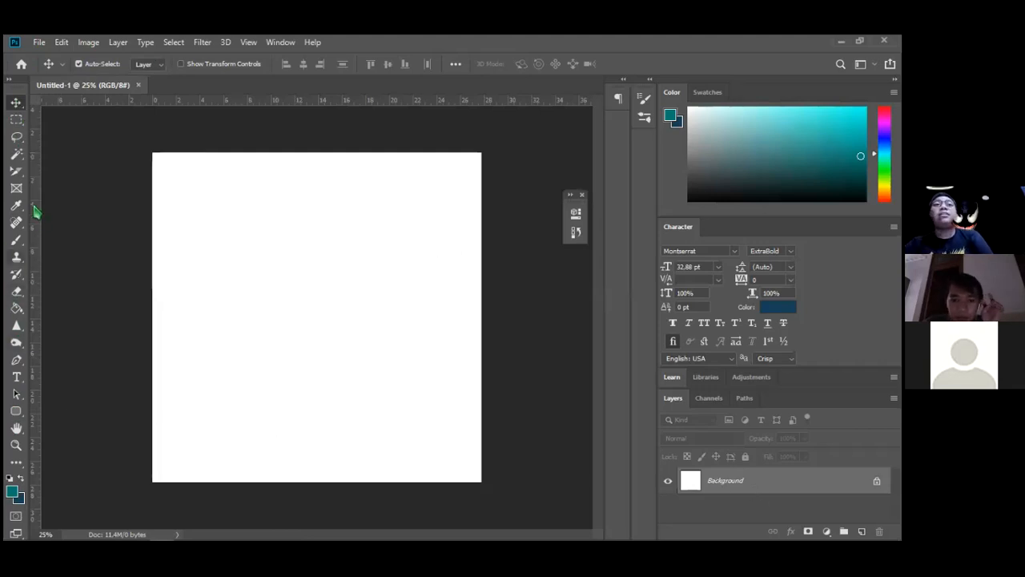
# Draw a teal rounded-rectangle band across the canvas top and a second large one over the middle
pyautogui.click(16, 411)
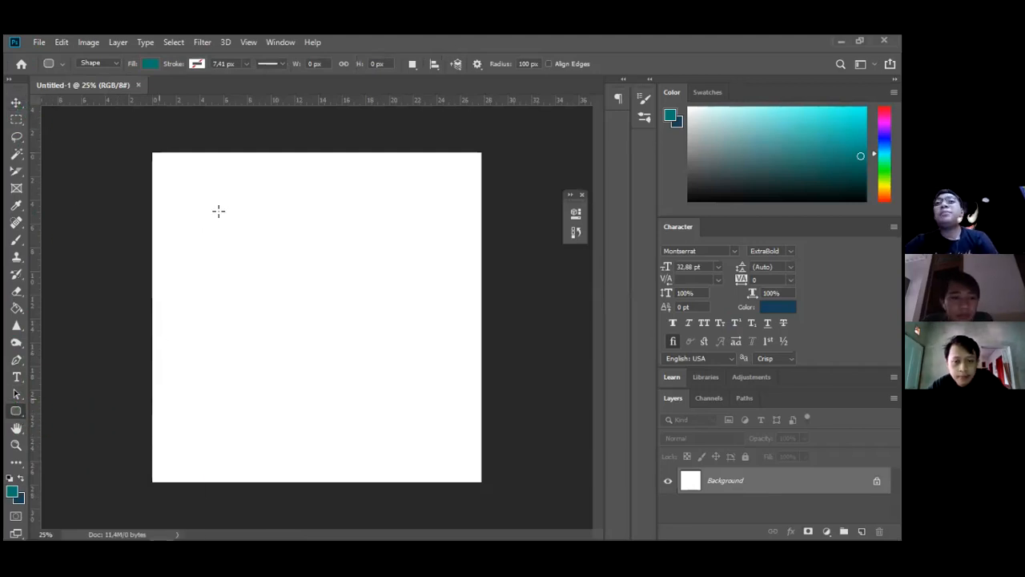
pyautogui.moveTo(135, 143); pyautogui.dragTo(517, 225)
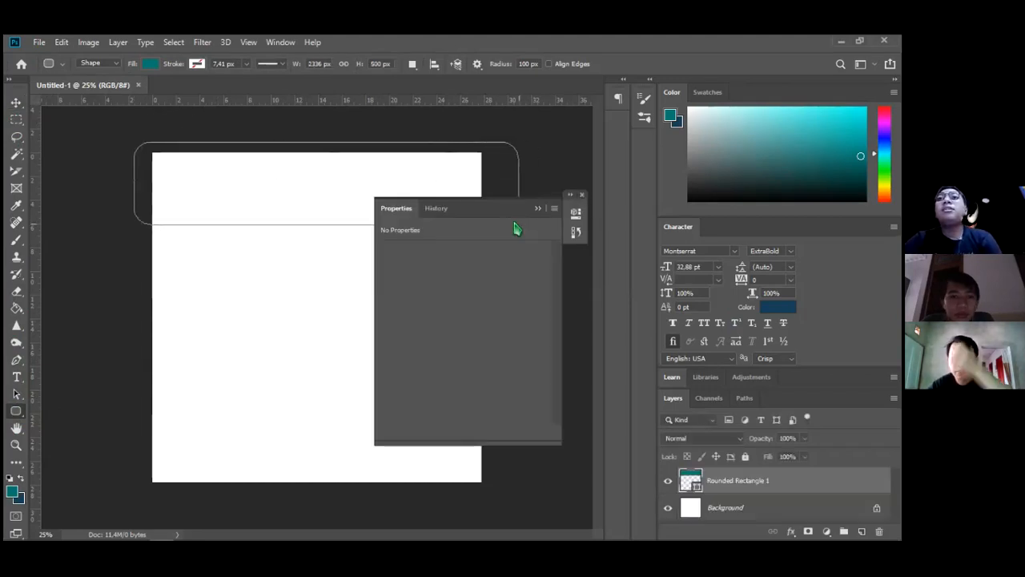
pyautogui.click(538, 209)
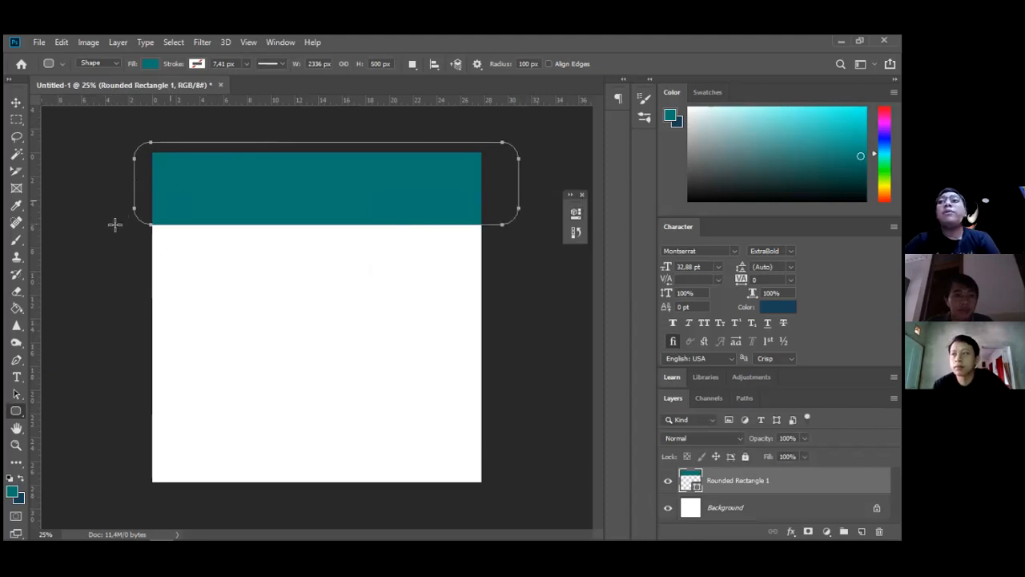
pyautogui.moveTo(120, 215); pyautogui.dragTo(565, 415)
# Fill the second rounded rectangle with yellow
pyautogui.click(389, 291)
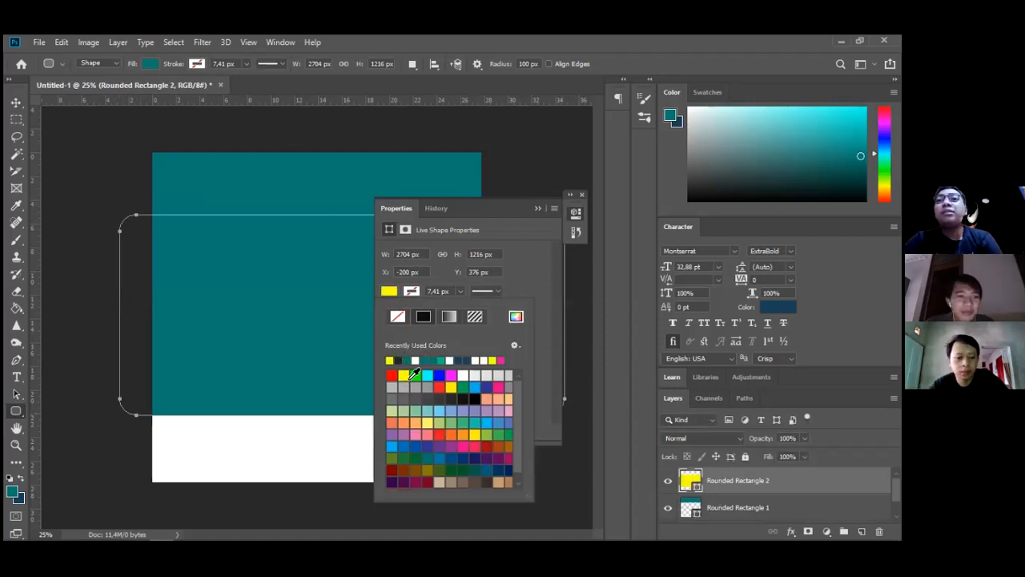
pyautogui.click(403, 375)
pyautogui.click(16, 102)
pyautogui.click(16, 102)
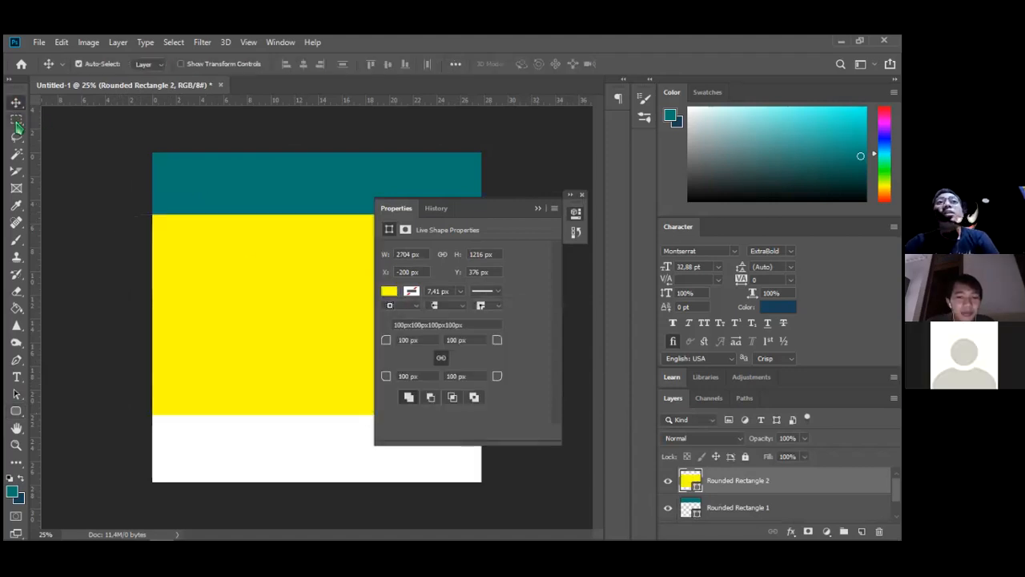
# Draw a third rounded rectangle along the canvas bottom and fill it with black
pyautogui.click(16, 411)
pyautogui.moveTo(111, 409); pyautogui.dragTo(537, 503)
pyautogui.click(389, 291)
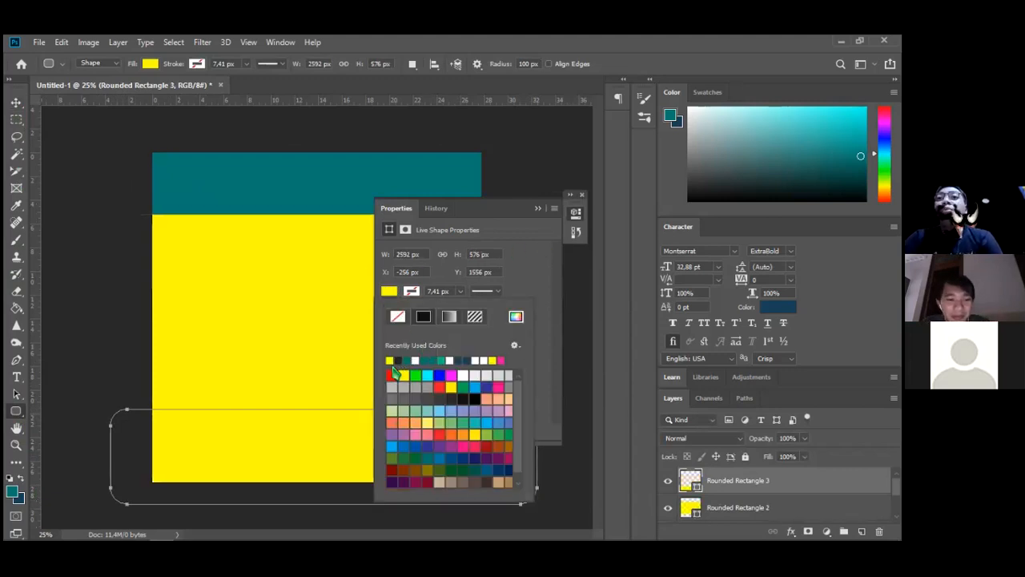
pyautogui.click(398, 359)
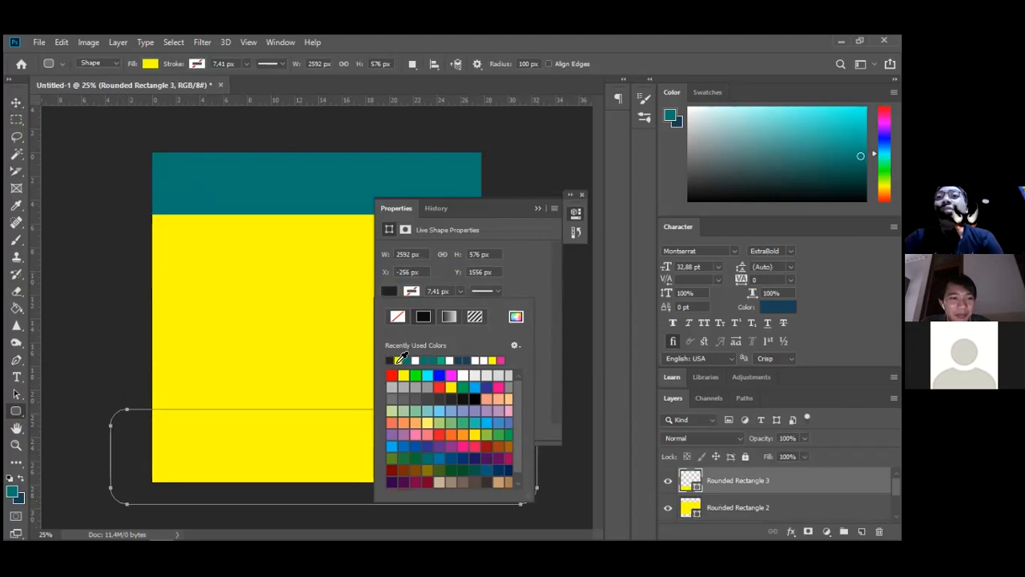
pyautogui.click(537, 208)
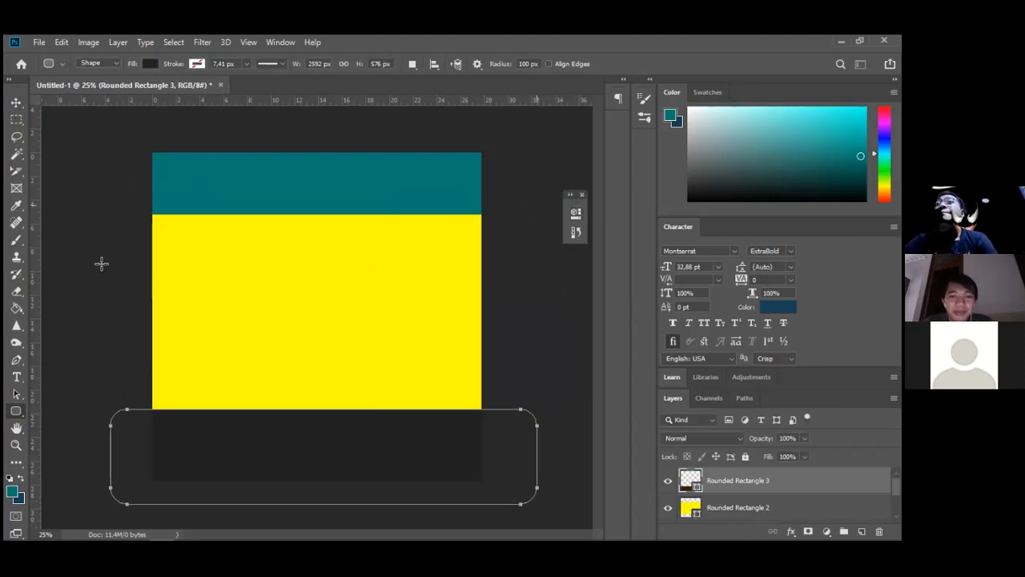
pyautogui.click(16, 102)
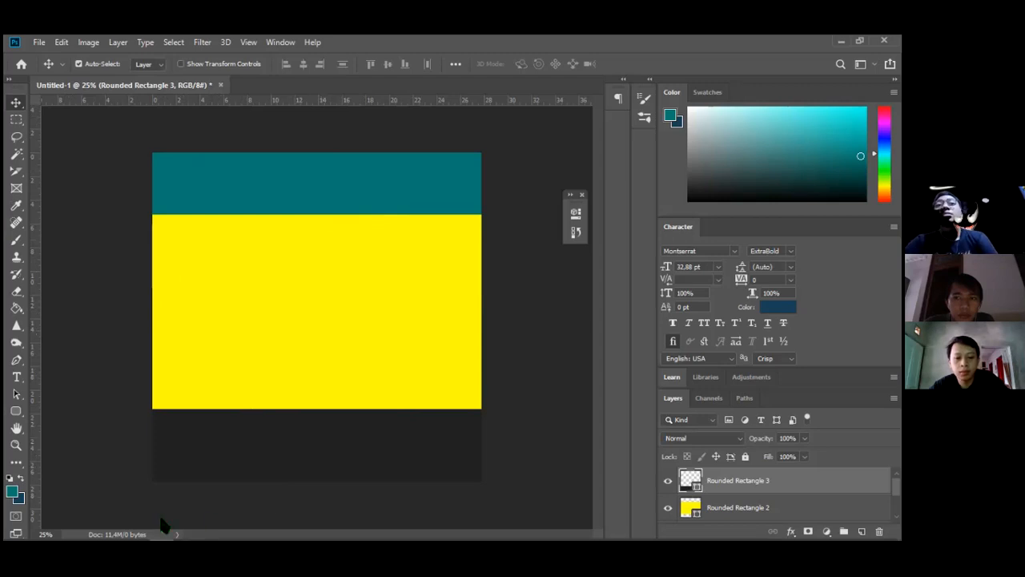
# Open the recent file zzzsa-Recovered.psd, the Donasi Ramadhan poster, for reference
pyautogui.moveTo(148, 529)
pyautogui.click(39, 42)
pyautogui.moveTo(137, 122)
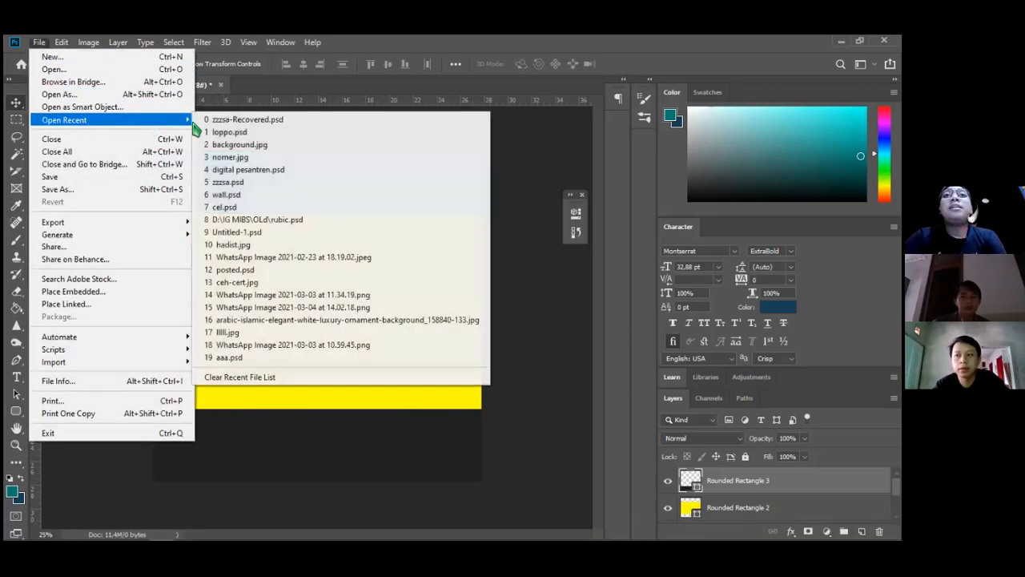
pyautogui.click(273, 122)
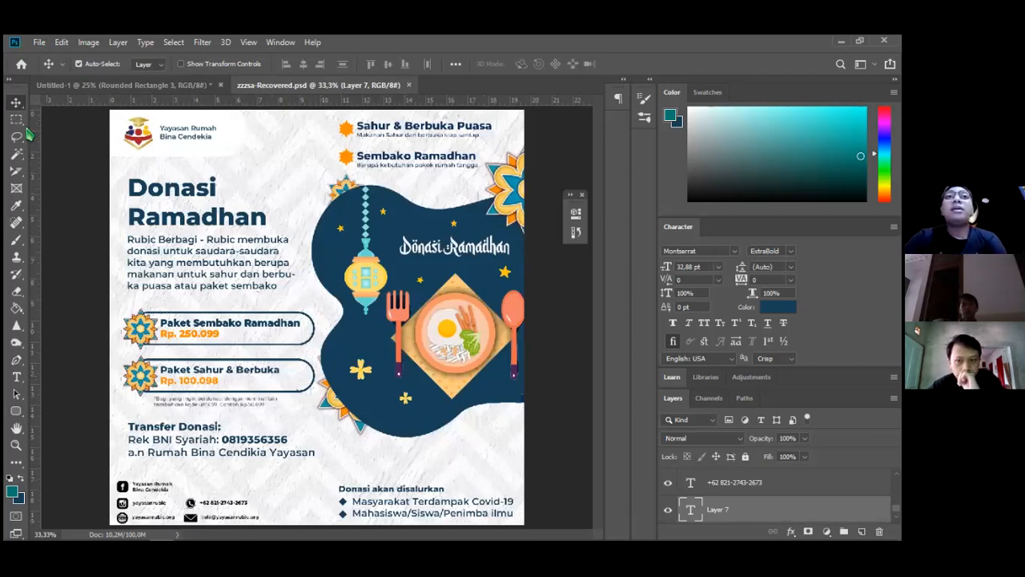
# Mark the header and footer areas on the reference poster, then go back to Untitled-1
pyautogui.click(16, 410)
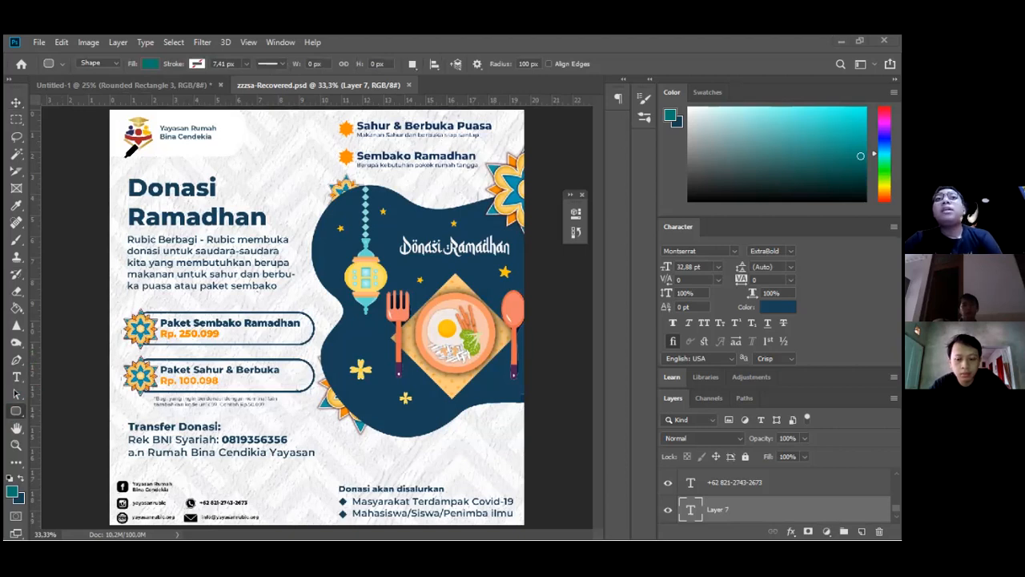
pyautogui.moveTo(110, 162); pyautogui.dragTo(246, 166)
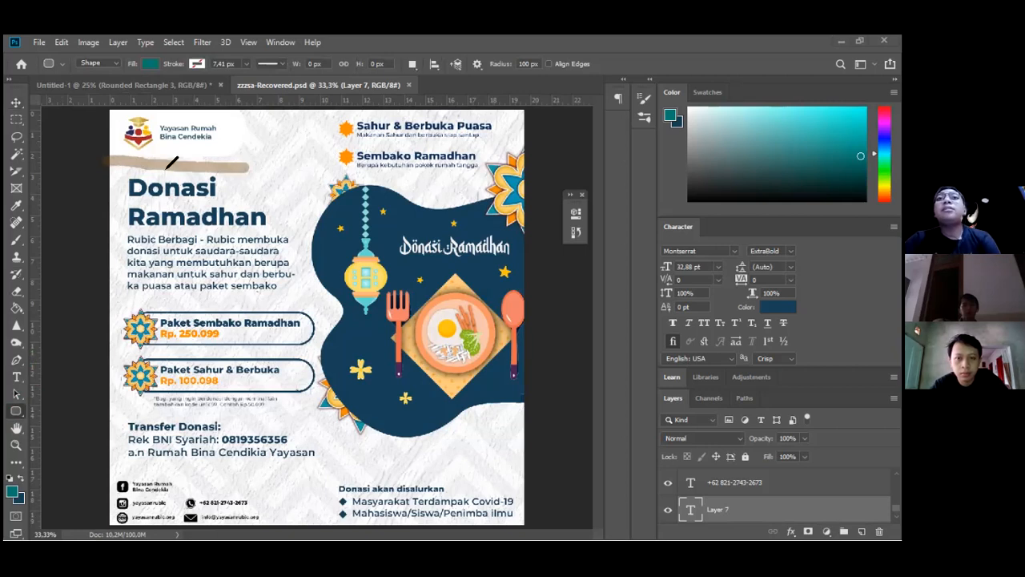
pyautogui.moveTo(110, 166)
pyautogui.mouseDown()
pyautogui.moveTo(232, 167)
pyautogui.moveTo(258, 154)
pyautogui.moveTo(261, 120)
pyautogui.moveTo(254, 165)
pyautogui.mouseUp()
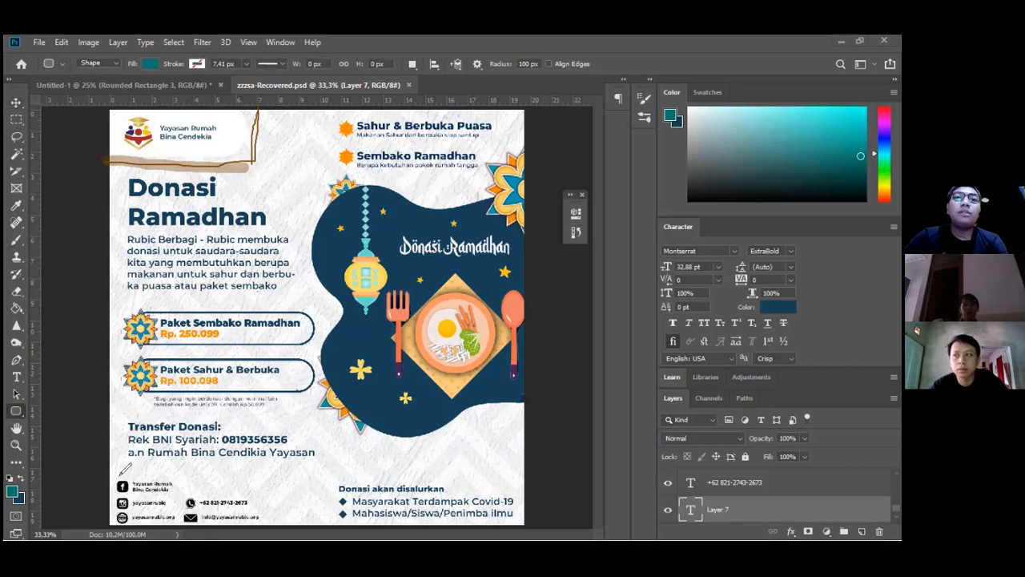
pyautogui.moveTo(118, 472)
pyautogui.mouseDown()
pyautogui.moveTo(318, 474)
pyautogui.moveTo(314, 529)
pyautogui.mouseUp()
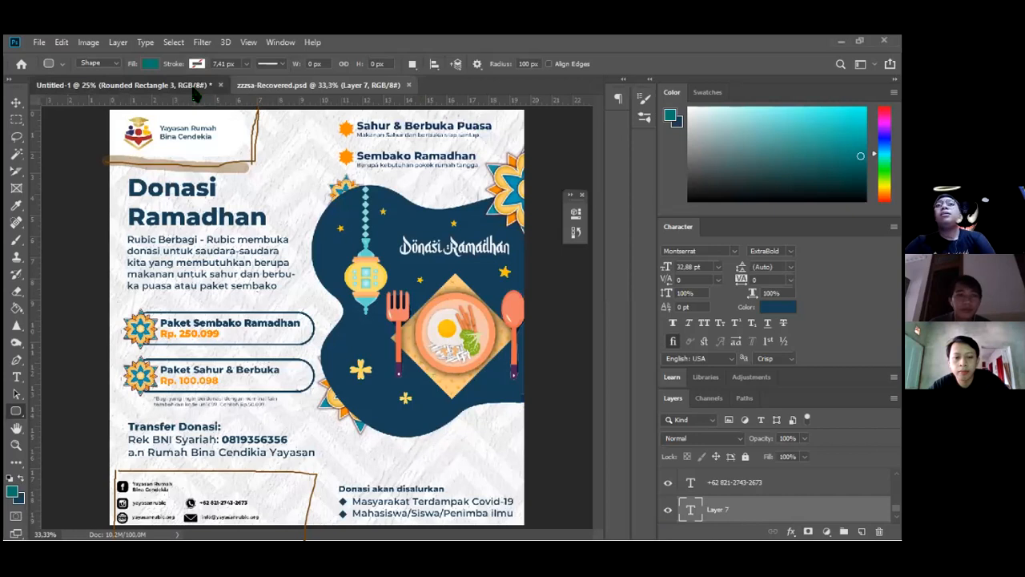
pyautogui.click(194, 88)
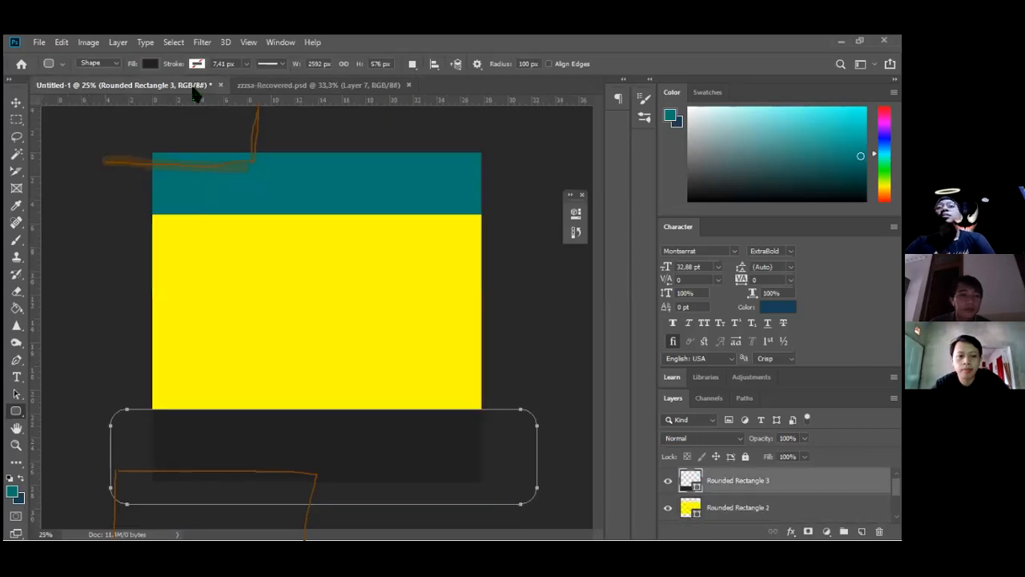
# Create a new 2000 × 2000 px document with Ctrl+N, then return to the Untitled-1 tab
pyautogui.click(16, 104)
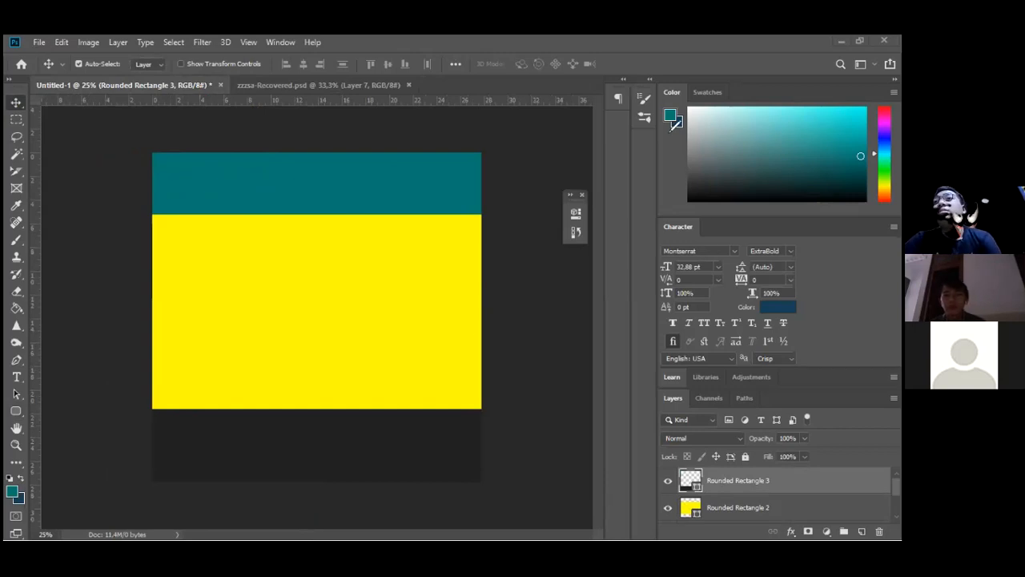
pyautogui.click(38, 43)
pyautogui.press('Escape')
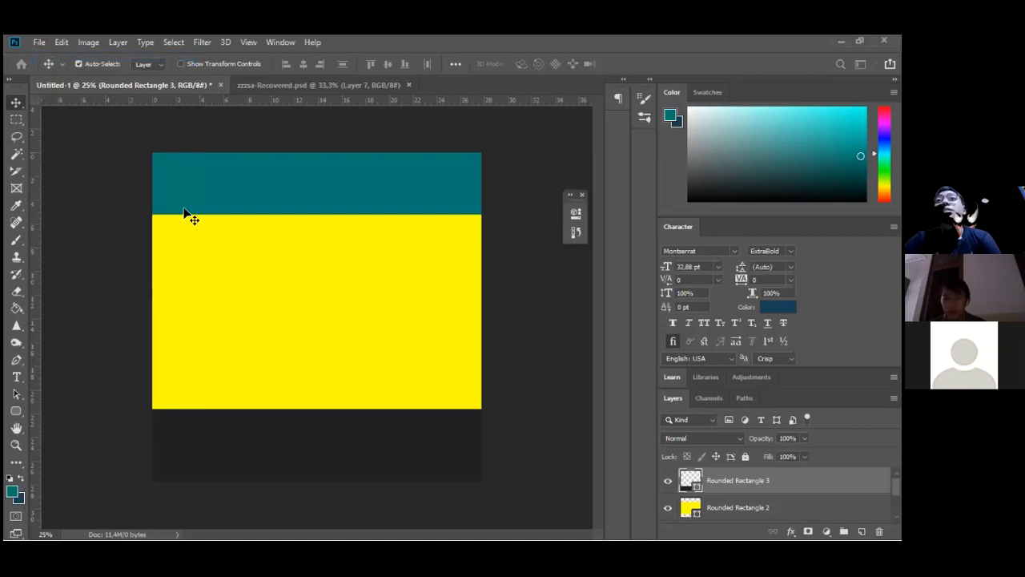
pyautogui.hotkey('ctrl', 'n')
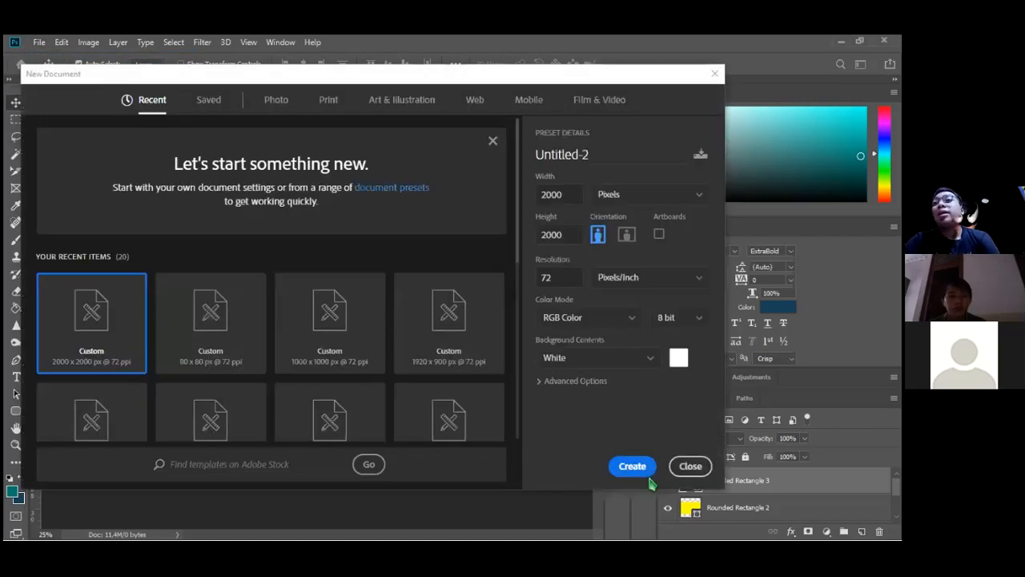
pyautogui.click(632, 468)
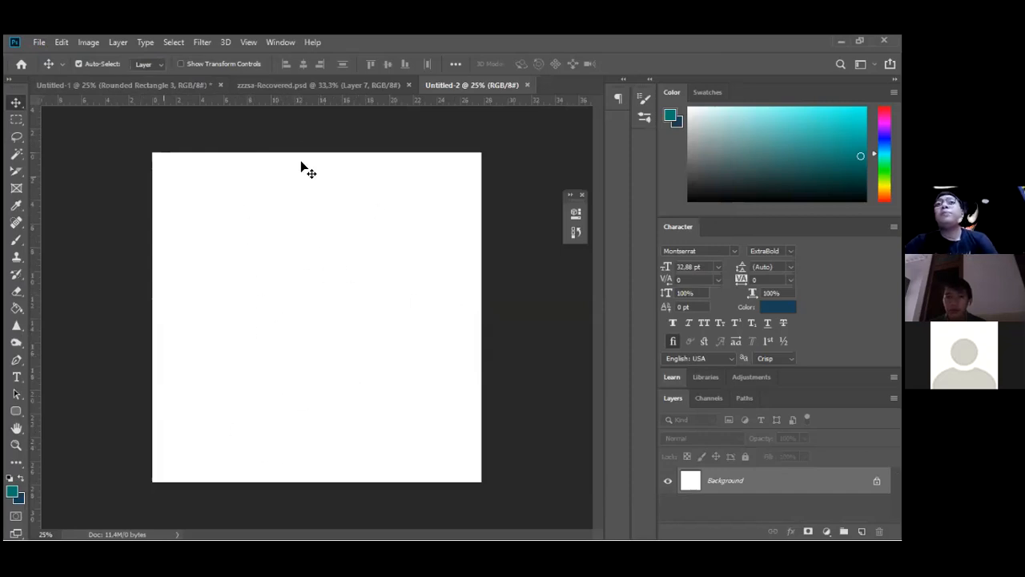
pyautogui.click(140, 86)
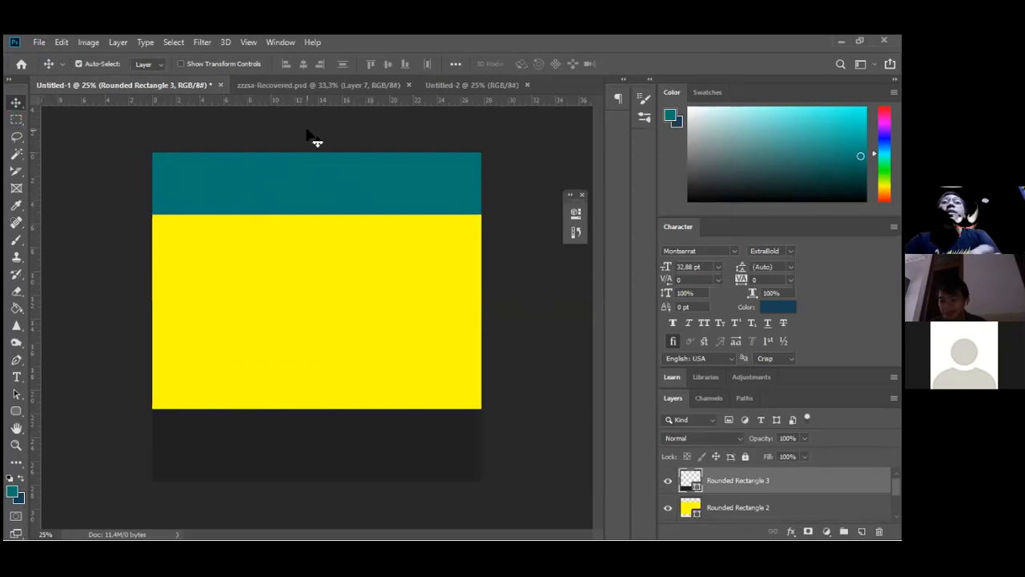
# Narrow the teal shape with Free Transform and raise it to the canvas top edge
pyautogui.moveTo(329, 196); pyautogui.dragTo(512, 186)
pyautogui.moveTo(261, 436); pyautogui.dragTo(534, 435)
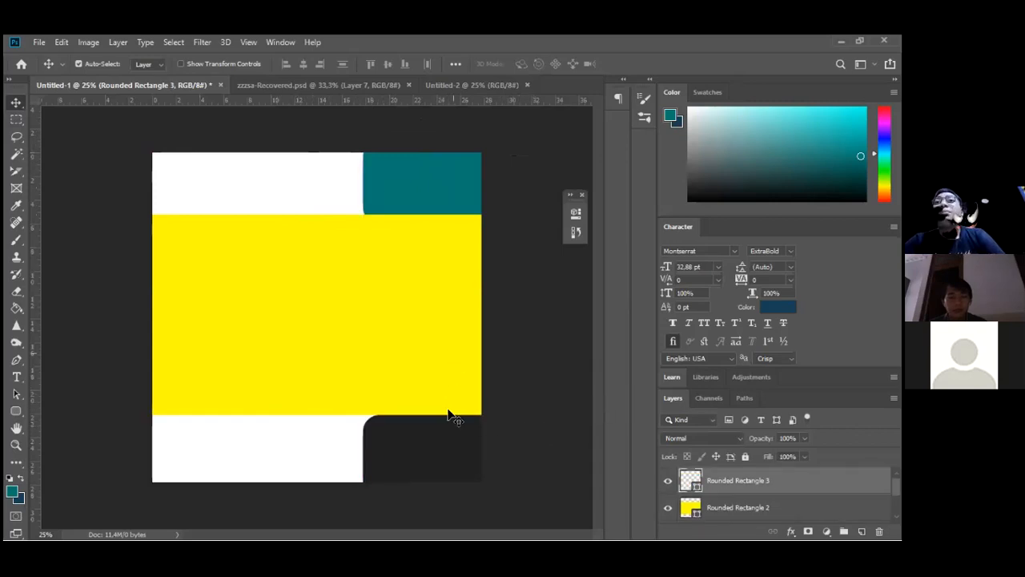
pyautogui.moveTo(449, 173); pyautogui.dragTo(346, 192)
pyautogui.hotkey('ctrl', 't')
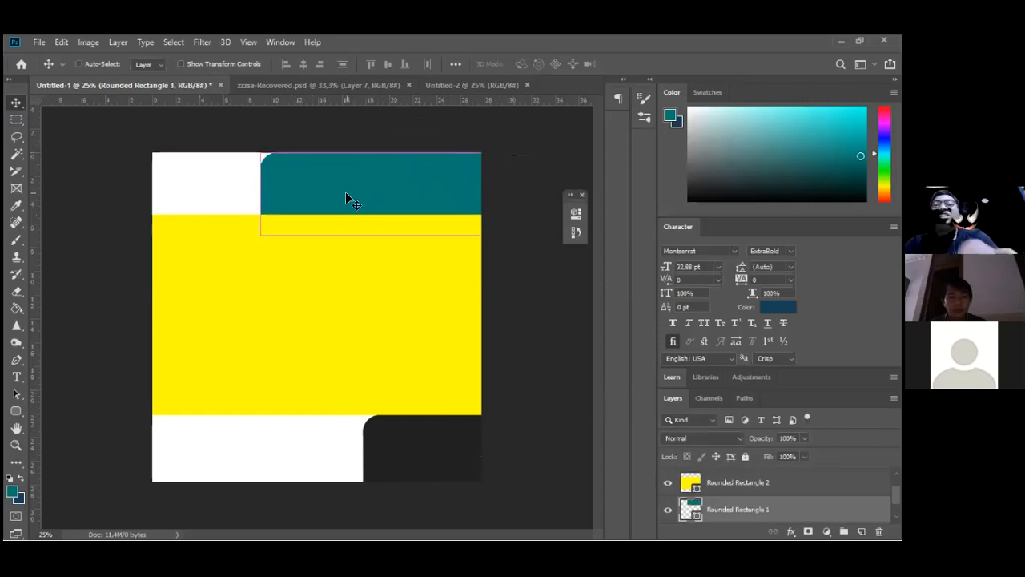
pyautogui.moveTo(261, 193); pyautogui.dragTo(278, 175)
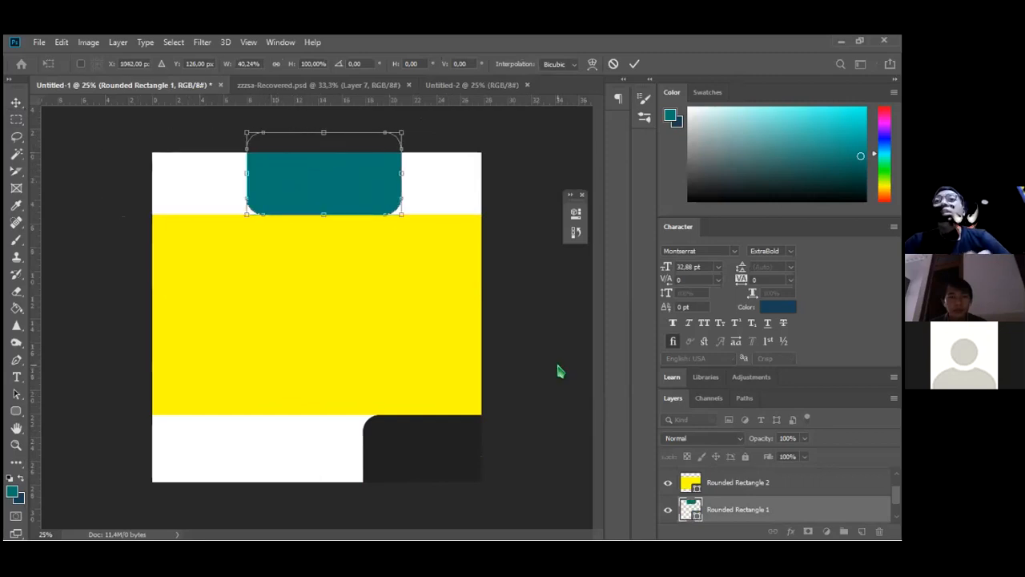
pyautogui.press('Return')
pyautogui.moveTo(307, 162); pyautogui.dragTo(328, 190)
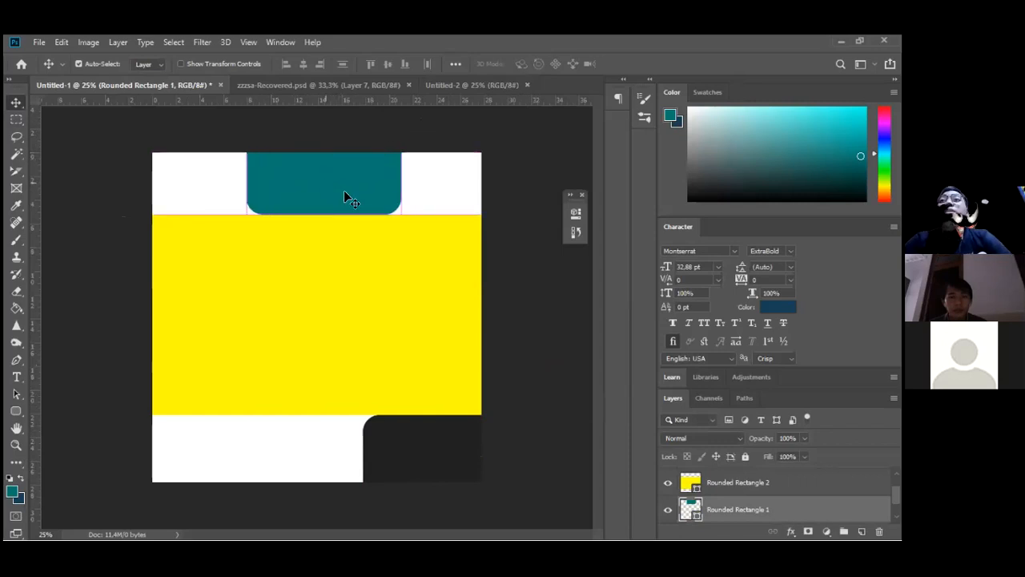
# Narrow the dark bottom shape and centre it below the yellow block
pyautogui.moveTo(459, 439); pyautogui.dragTo(345, 446)
pyautogui.hotkey('ctrl', 't')
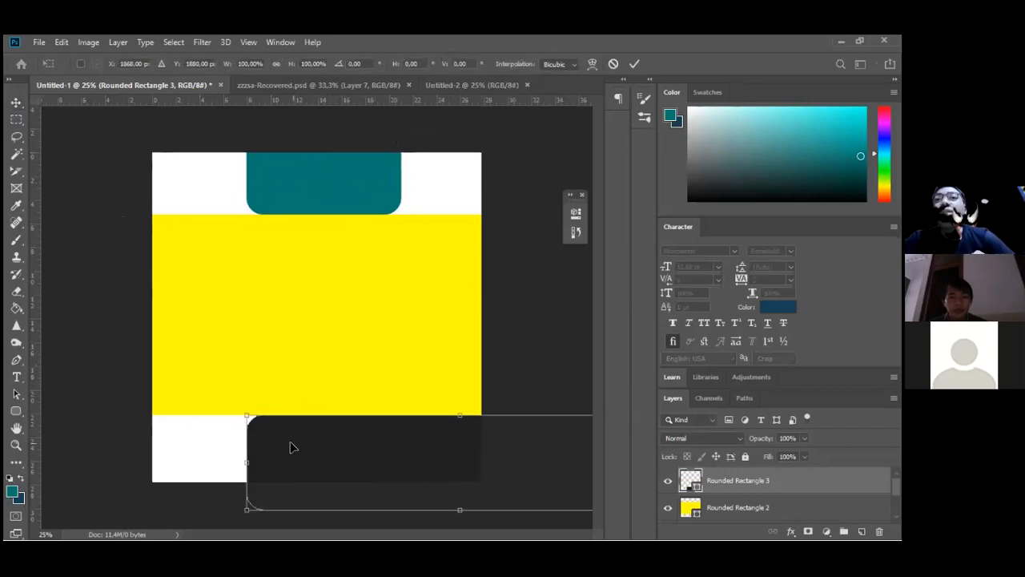
pyautogui.moveTo(246, 459); pyautogui.dragTo(321, 449)
pyautogui.press('Return')
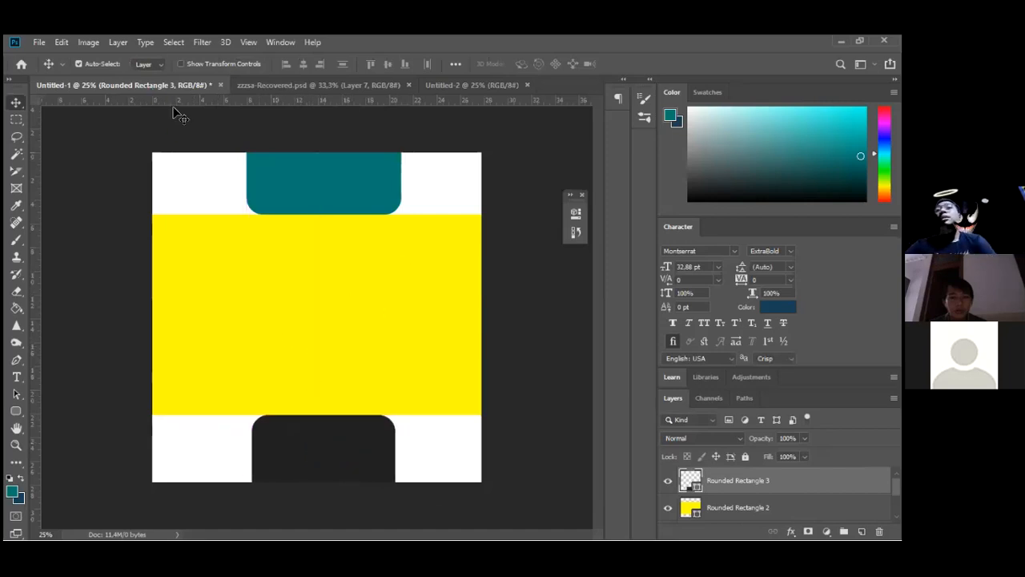
pyautogui.click(315, 291)
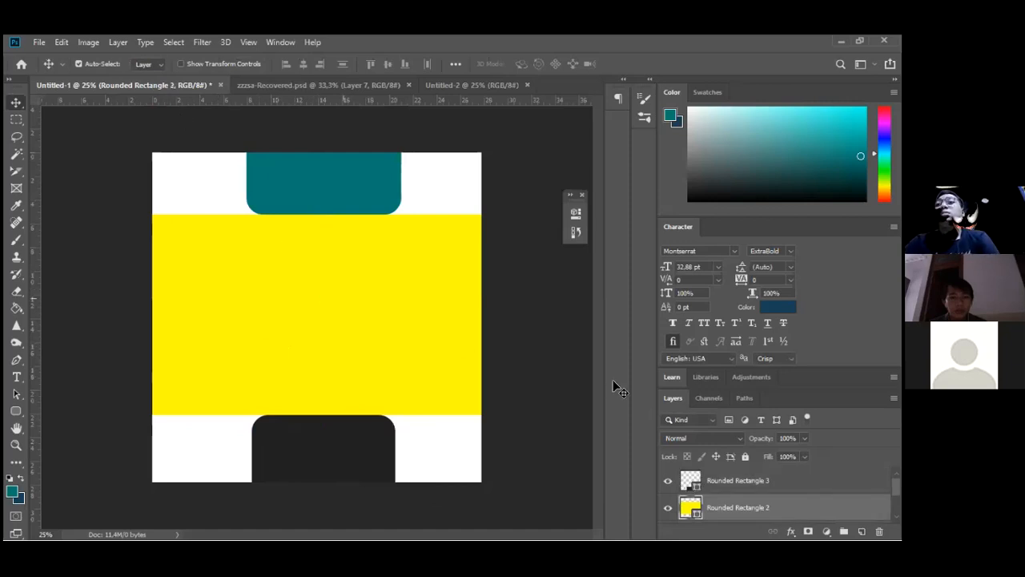
# Move the yellow layer beneath the other shapes and stretch it to the canvas top and bottom
pyautogui.moveTo(766, 508)
pyautogui.mouseDown()
pyautogui.moveTo(768, 524)
pyautogui.moveTo(768, 483)
pyautogui.moveTo(768, 498)
pyautogui.mouseUp()
pyautogui.hotkey('ctrl', 't')
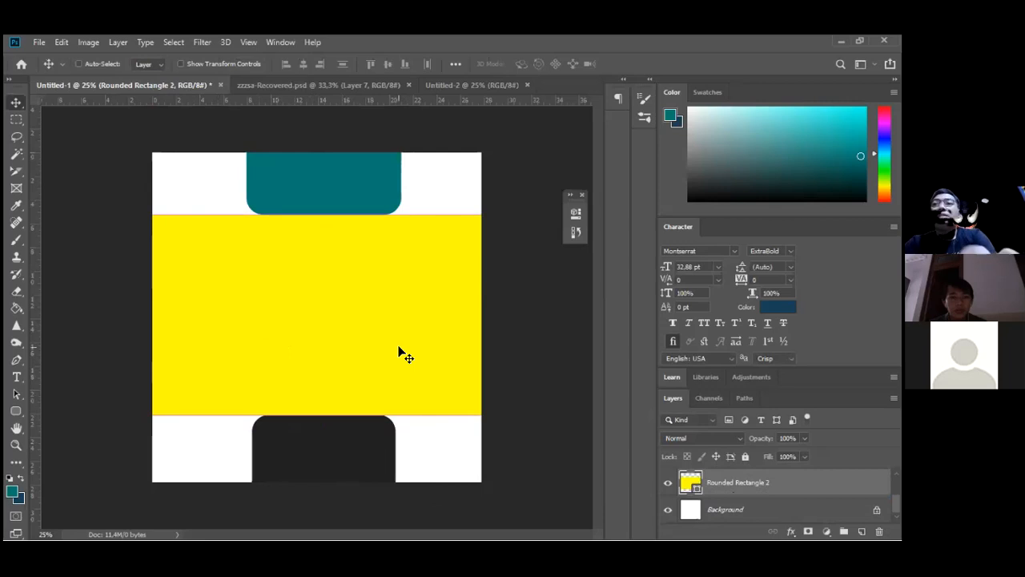
pyautogui.moveTo(345, 219); pyautogui.dragTo(342, 145)
pyautogui.moveTo(338, 498); pyautogui.dragTo(339, 497)
pyautogui.click(16, 104)
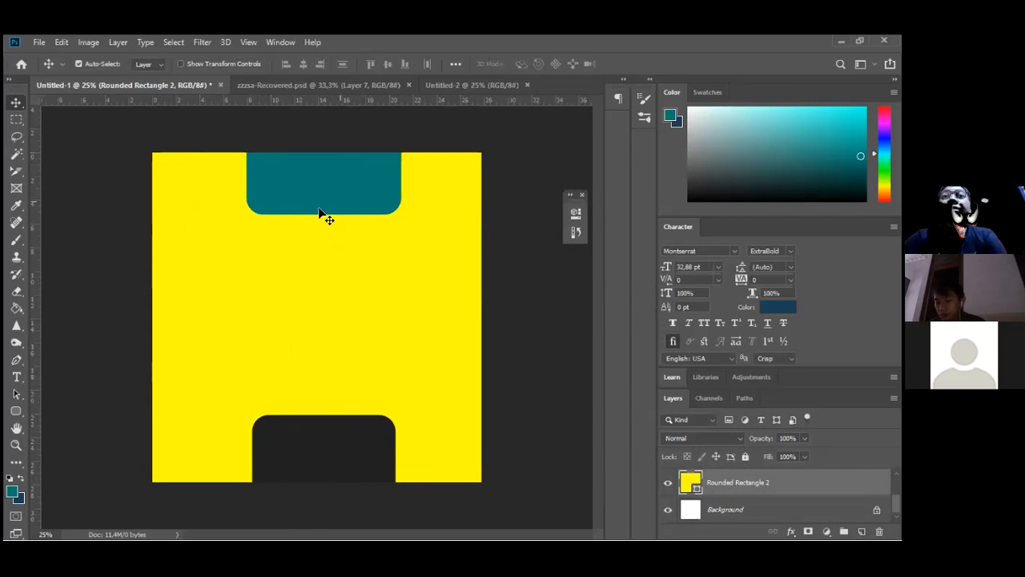
pyautogui.moveTo(327, 430); pyautogui.dragTo(344, 435)
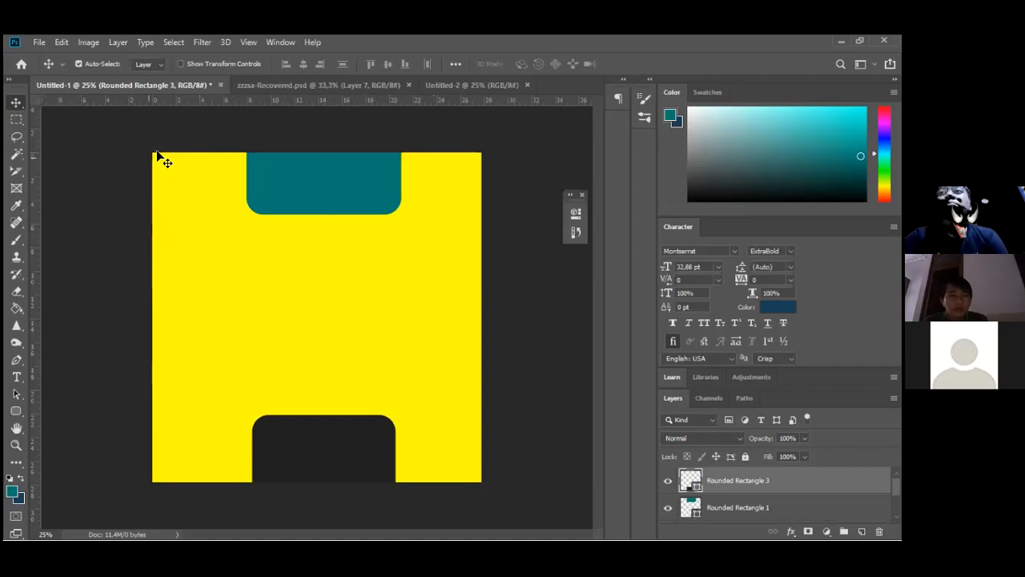
# Reposition the yellow rectangle so it spans the full canvas width
pyautogui.moveTo(109, 130); pyautogui.dragTo(114, 171)
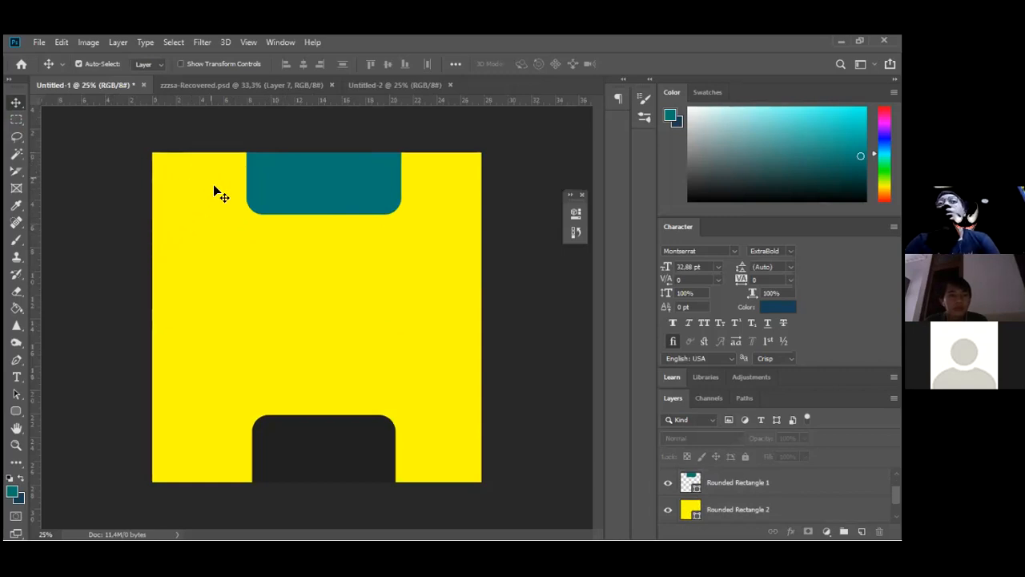
pyautogui.click(307, 294)
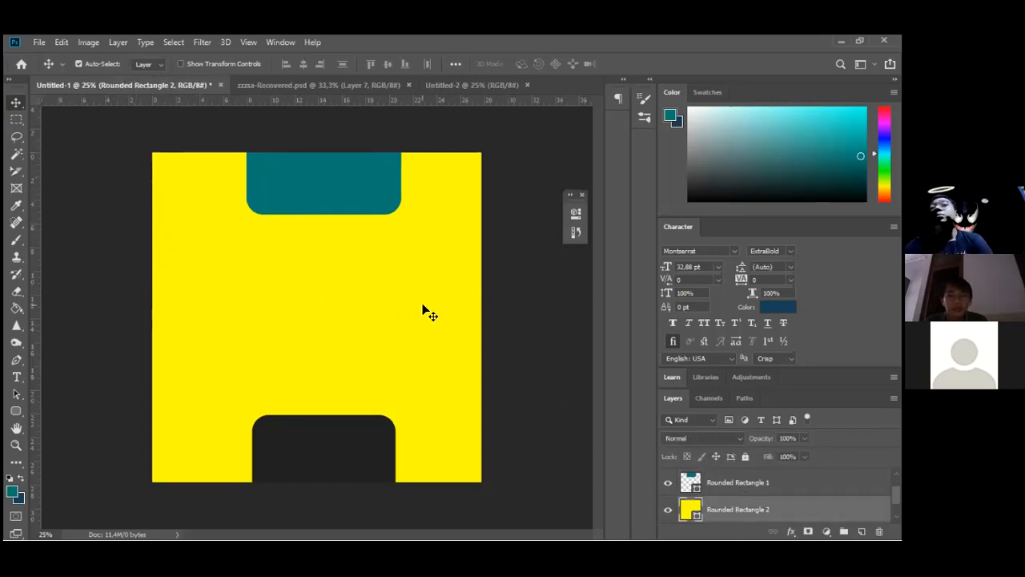
pyautogui.moveTo(283, 319); pyautogui.dragTo(226, 487)
pyautogui.moveTo(393, 214); pyautogui.dragTo(272, 305)
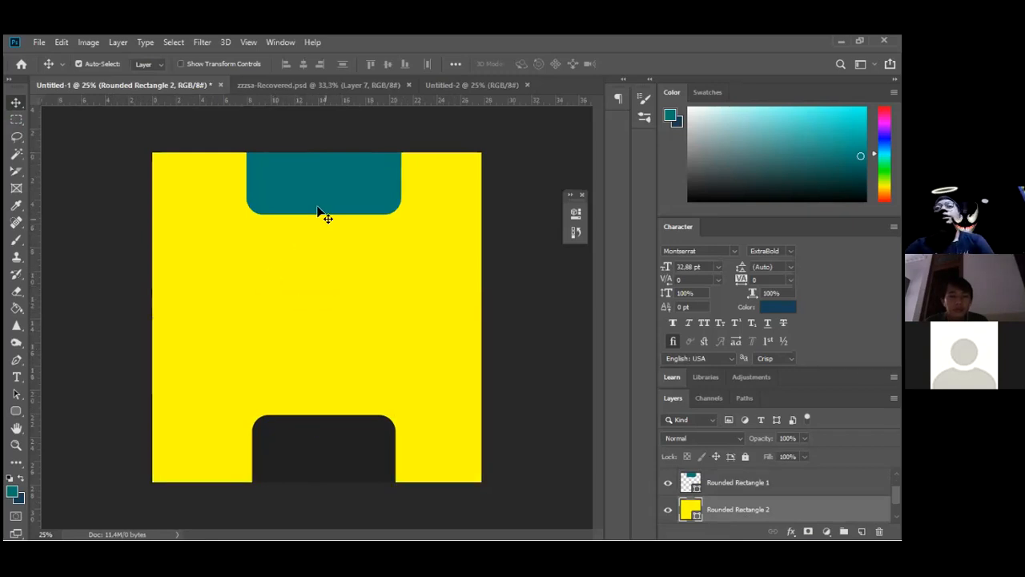
# Align the dark footer block's edge with the teal header and set it lower
pyautogui.moveTo(303, 190)
pyautogui.mouseDown()
pyautogui.moveTo(247, 251)
pyautogui.moveTo(282, 376)
pyautogui.moveTo(293, 317)
pyautogui.moveTo(181, 228)
pyautogui.moveTo(222, 264)
pyautogui.moveTo(302, 191)
pyautogui.mouseUp()
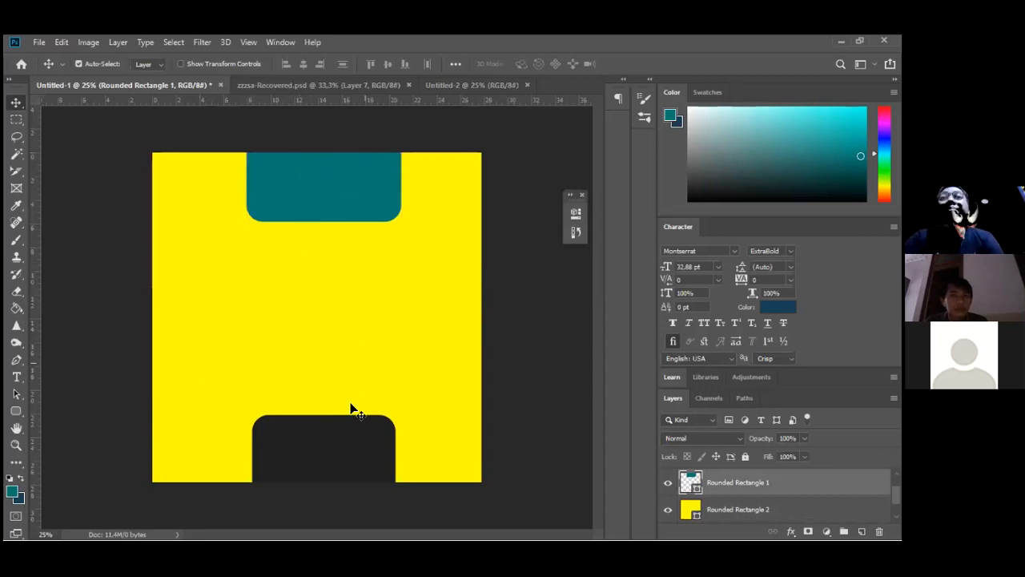
pyautogui.moveTo(334, 431); pyautogui.dragTo(344, 456)
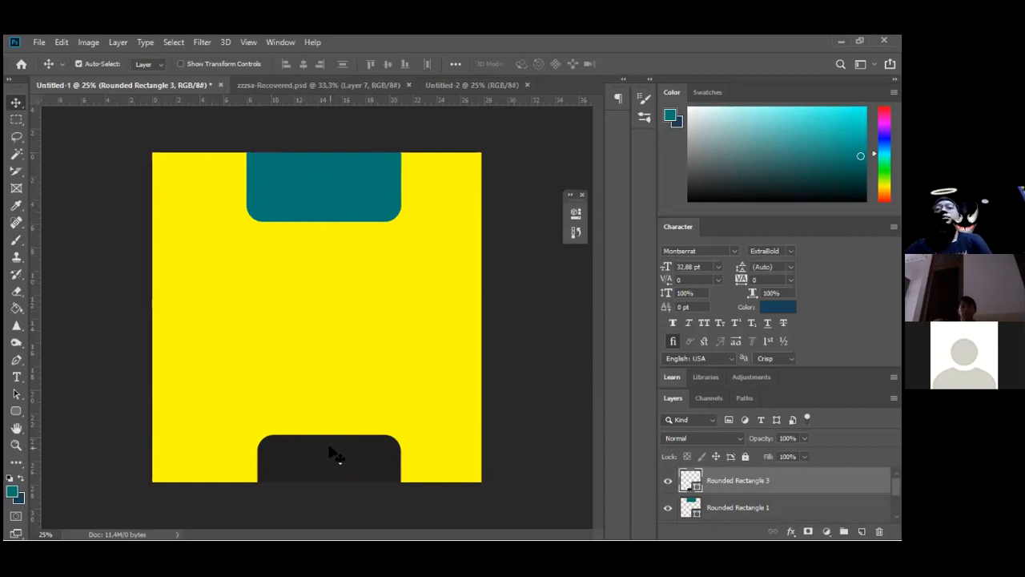
pyautogui.moveTo(326, 443); pyautogui.dragTo(317, 435)
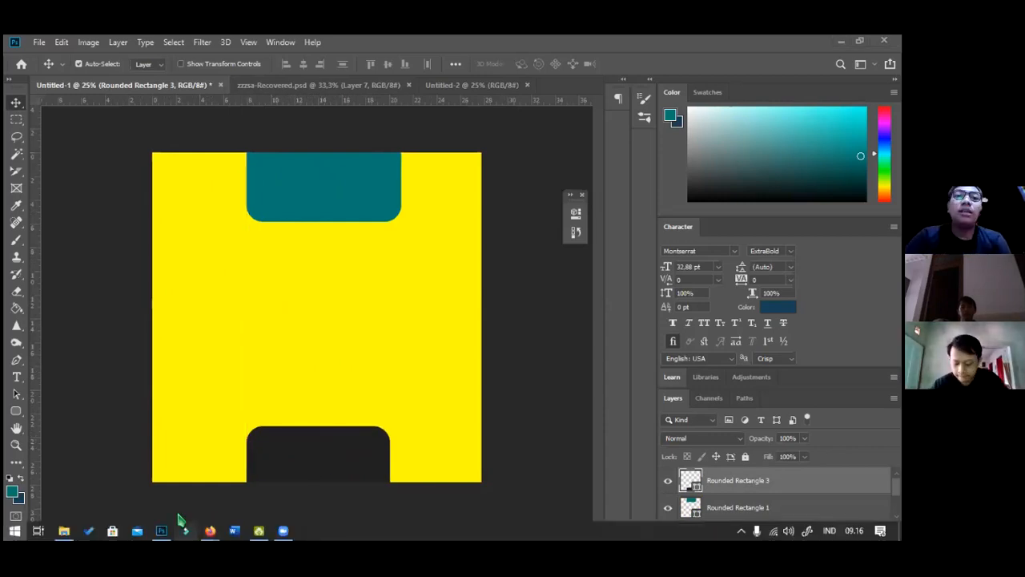
# Switch from Photoshop to the Firefox private browsing window
pyautogui.press('super')
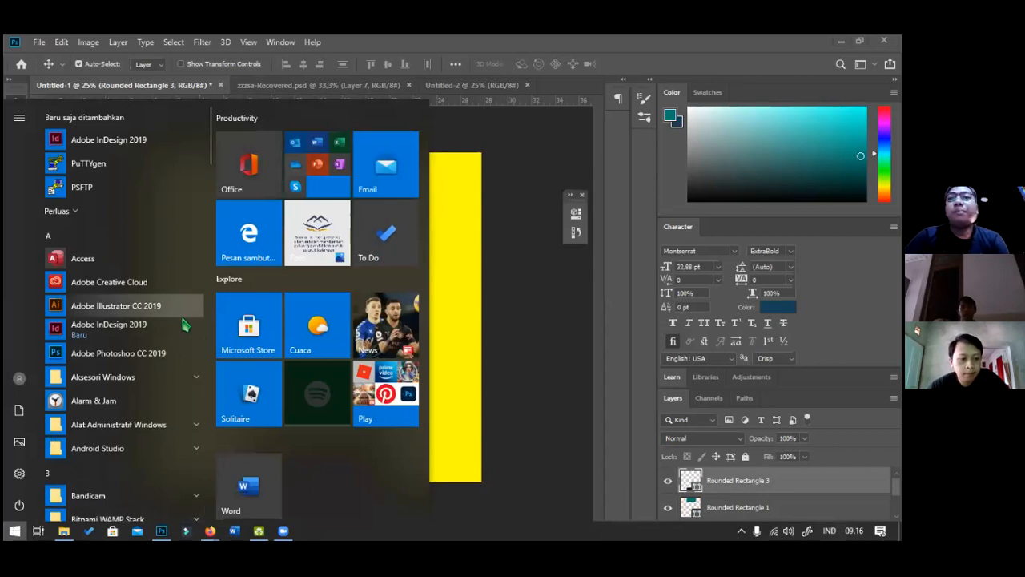
pyautogui.click(558, 358)
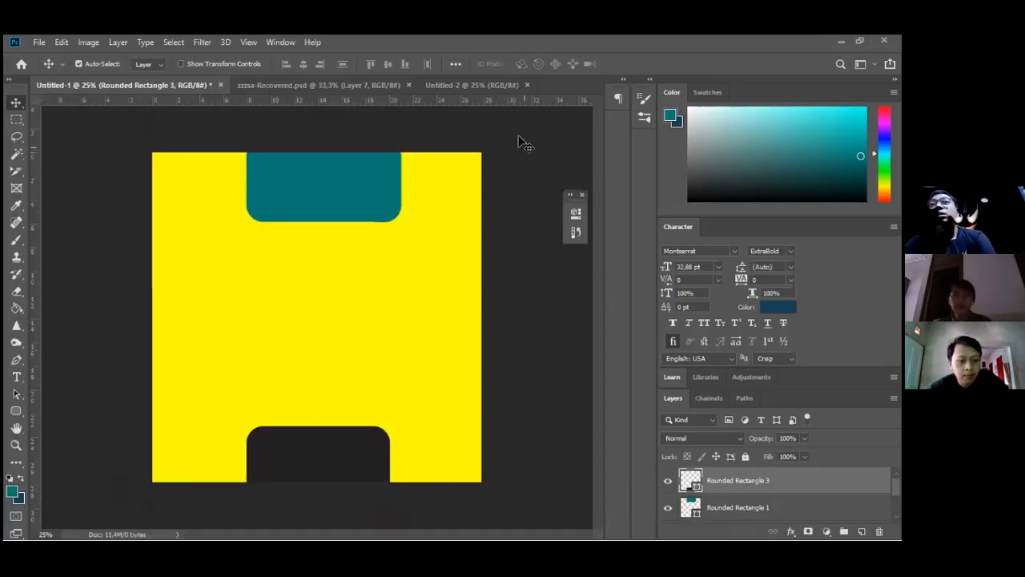
pyautogui.hotkey('alt', 'shift', 'Tab')
pyautogui.hotkey('alt', 'shift', 'Tab')
pyautogui.hotkey('alt', 'shift', 'Tab')
pyautogui.hotkey('alt', 'shift', 'Tab')
pyautogui.hotkey('alt', 'shift', 'Tab')
pyautogui.hotkey('alt', 'shift', 'Tab')
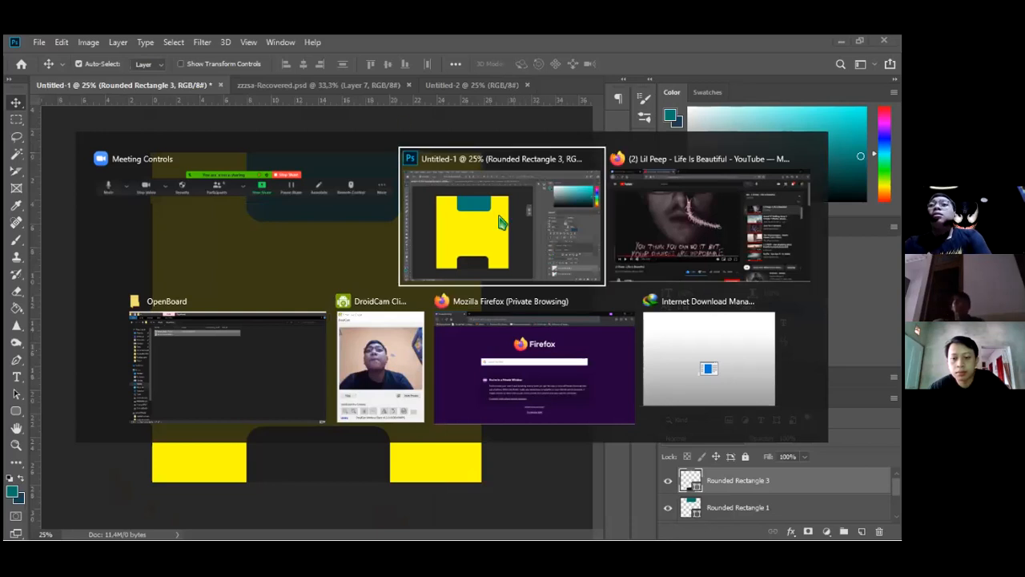
pyautogui.hotkey('alt', 'shift', 'Tab')
pyautogui.hotkey('alt', 'shift', 'Tab')
pyautogui.hotkey('alt', 'shift', 'Tab')
# Go to instagram.com by typing 'insta' in the address bar
pyautogui.click(348, 69)
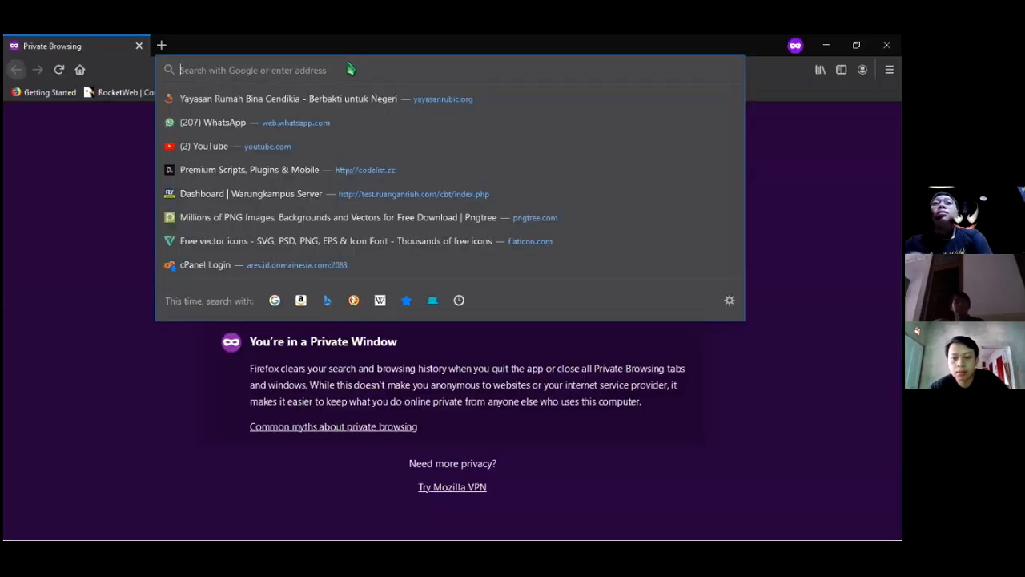
pyautogui.write('instagram.com')
pyautogui.press('Return')
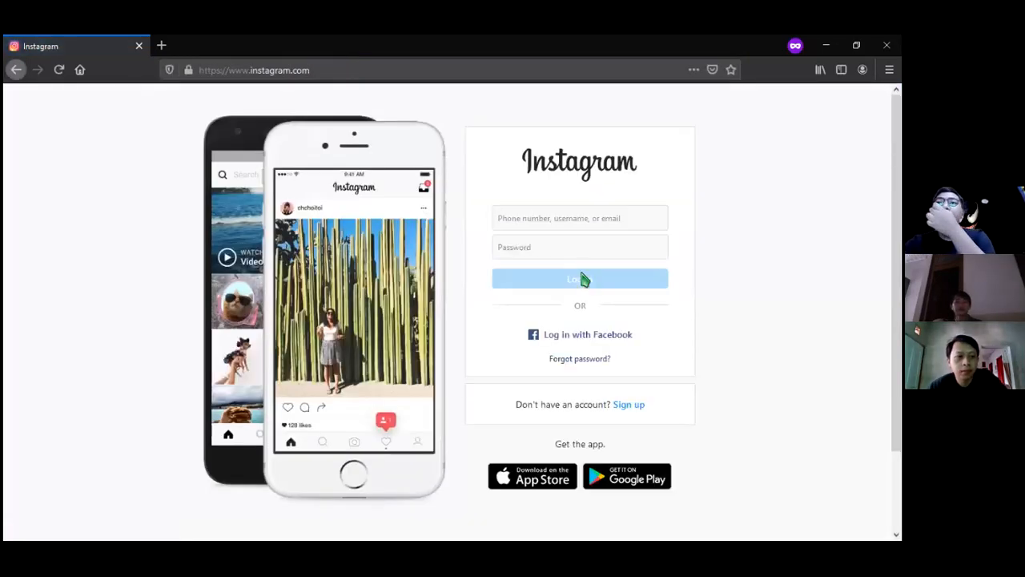
# Enter the Instagram account username and password to sign in
pyautogui.click(574, 220)
pyautogui.write('r')
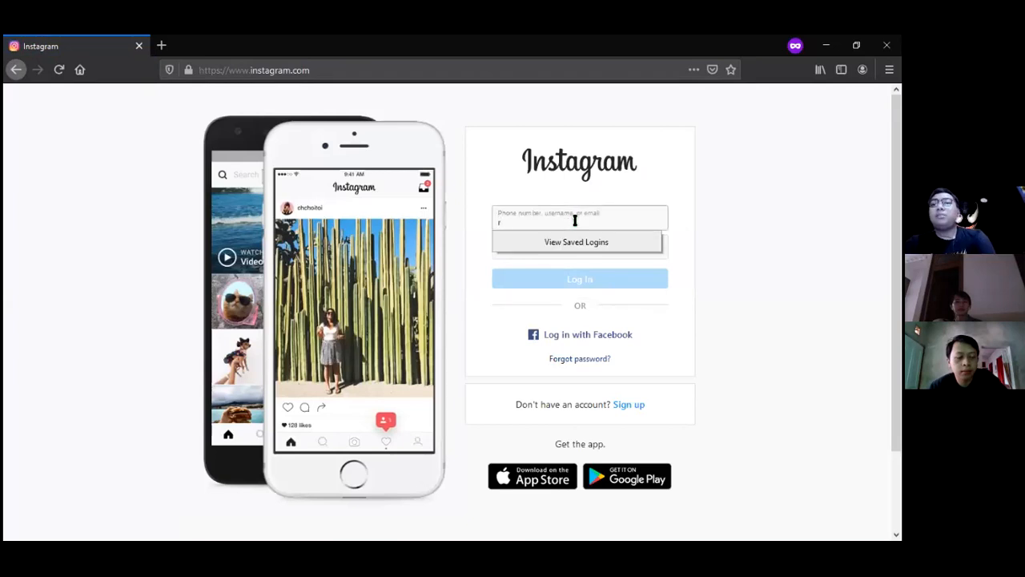
pyautogui.write('.gs03')
pyautogui.press('Tab')
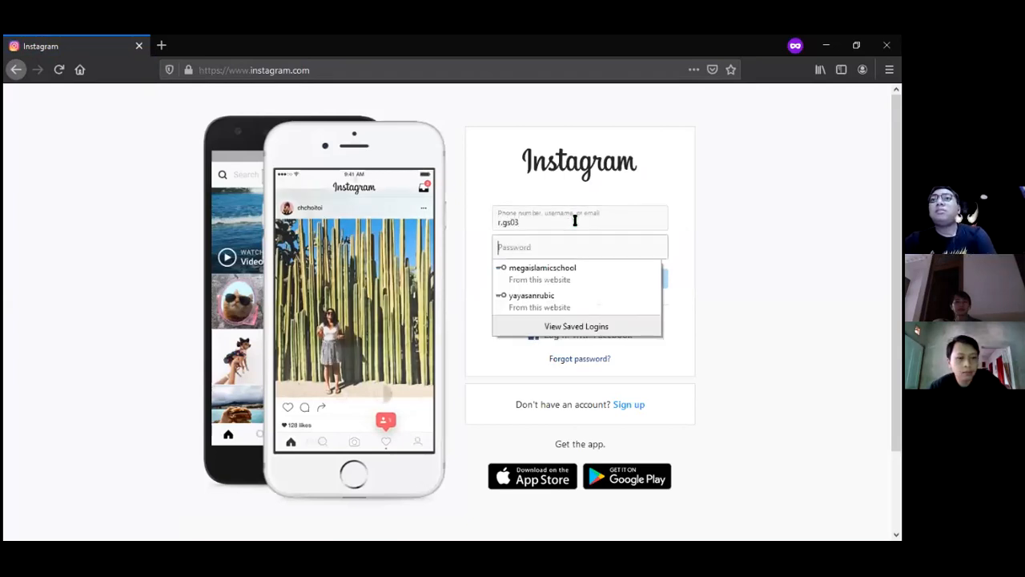
pyautogui.write('abcdefghi')
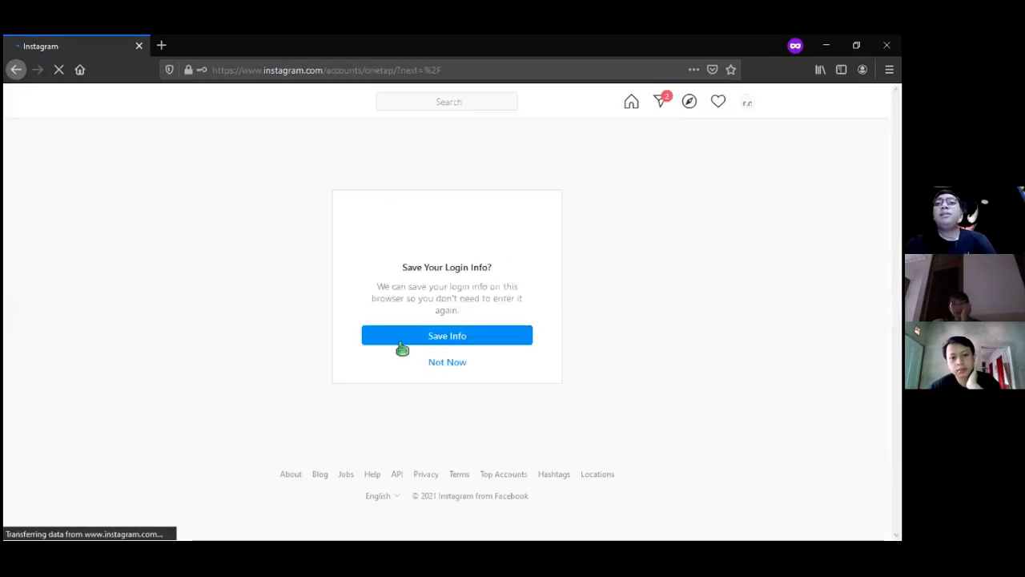
# Dismiss Instagram's save-login prompt with Not Now
pyautogui.click(435, 365)
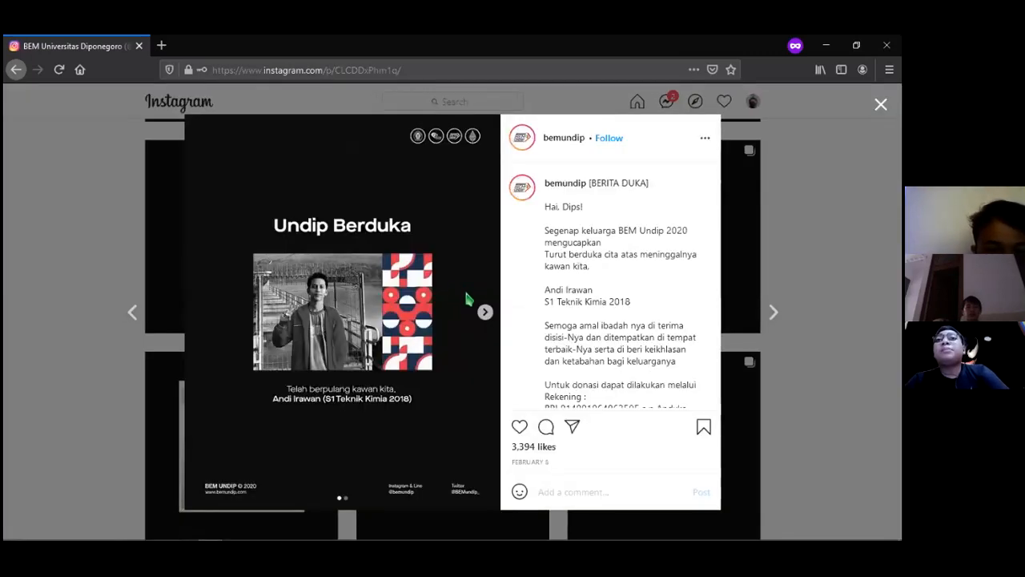
# View the Undip Berduka post's Open Donation slide, then close it and scroll the profile grid
pyautogui.click(486, 312)
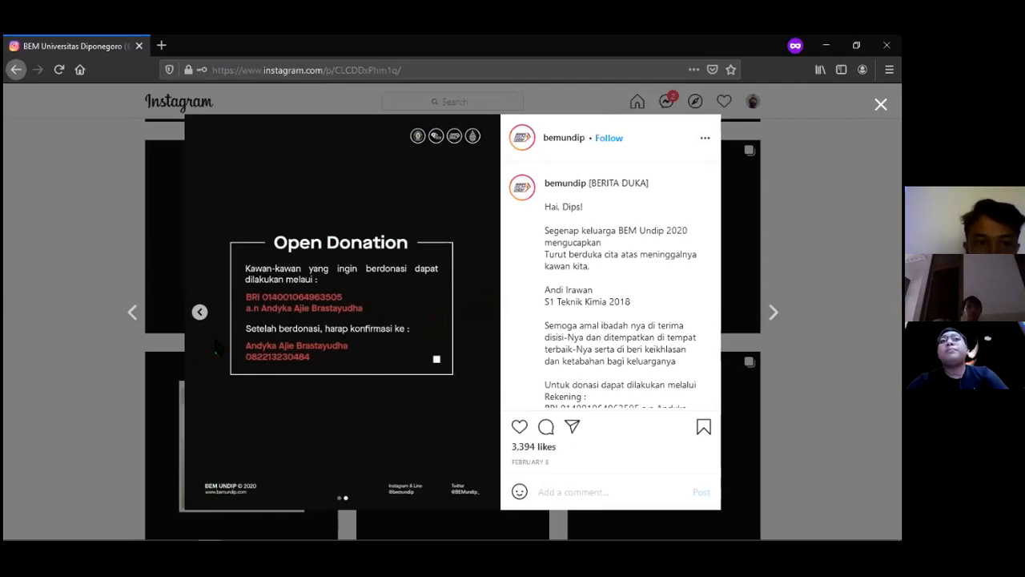
pyautogui.click(200, 312)
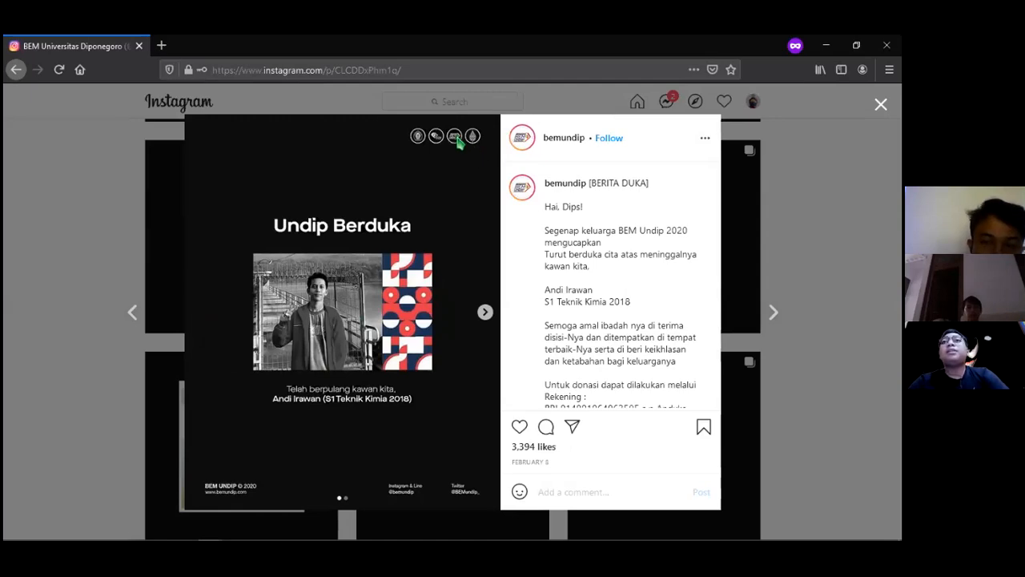
pyautogui.click(80, 221)
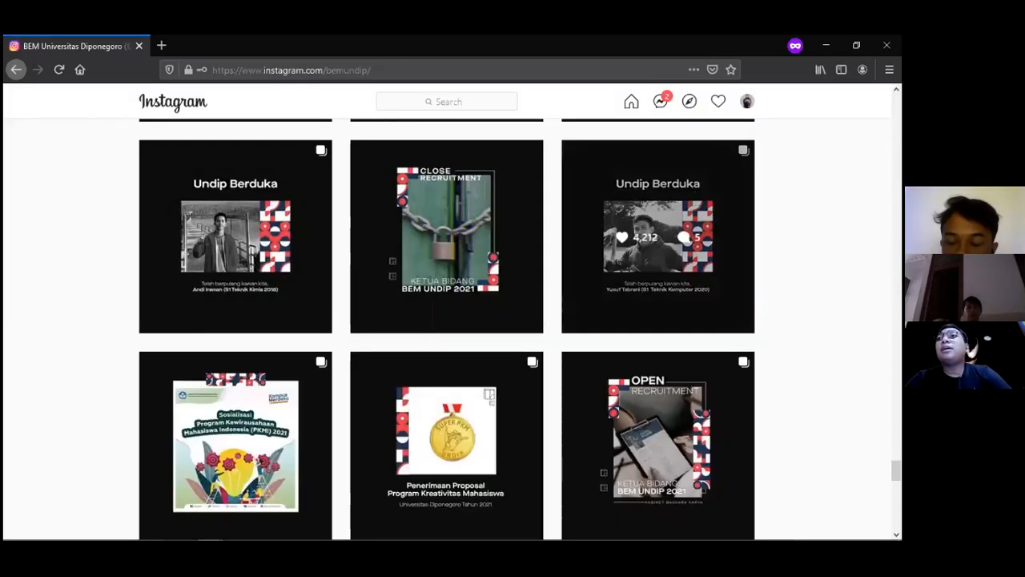
pyautogui.scroll(-15, 658, 240)
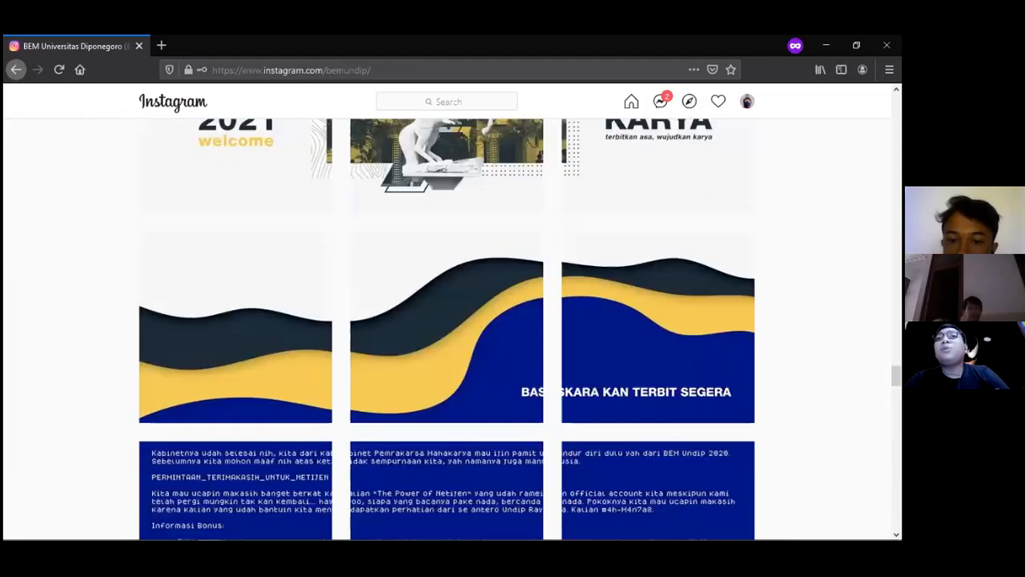
pyautogui.scroll(10, 488, 240)
# Page through the Coming Soon PHP2D post's slides, then return to the grid and start a search
pyautogui.click(489, 190)
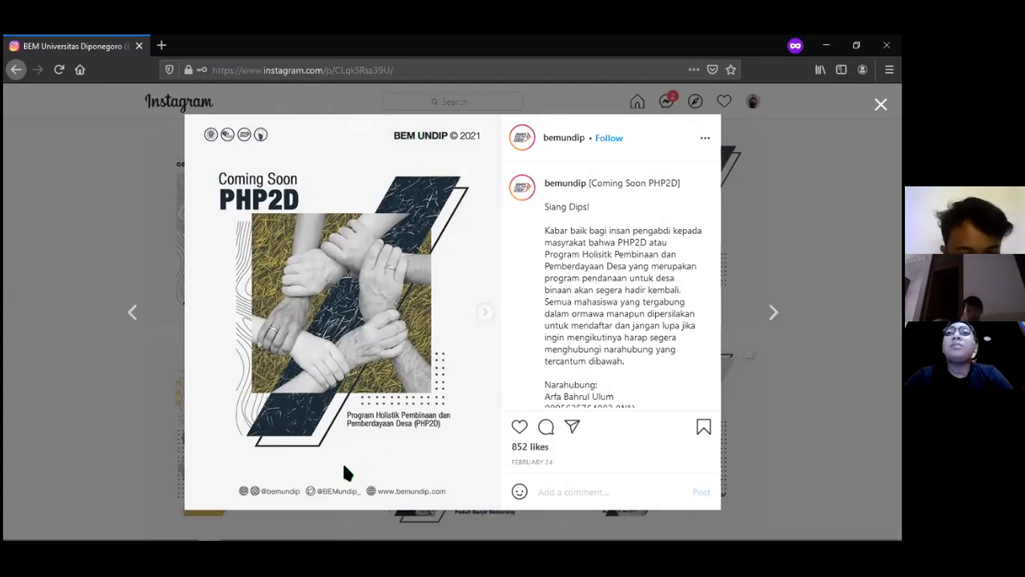
pyautogui.click(485, 313)
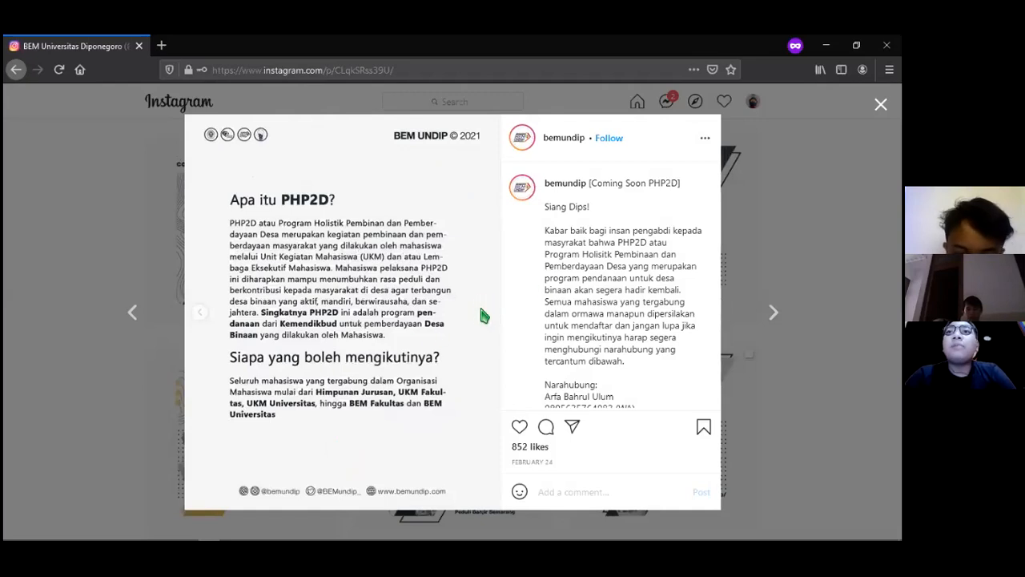
pyautogui.click(484, 313)
pyautogui.click(200, 313)
pyautogui.click(201, 313)
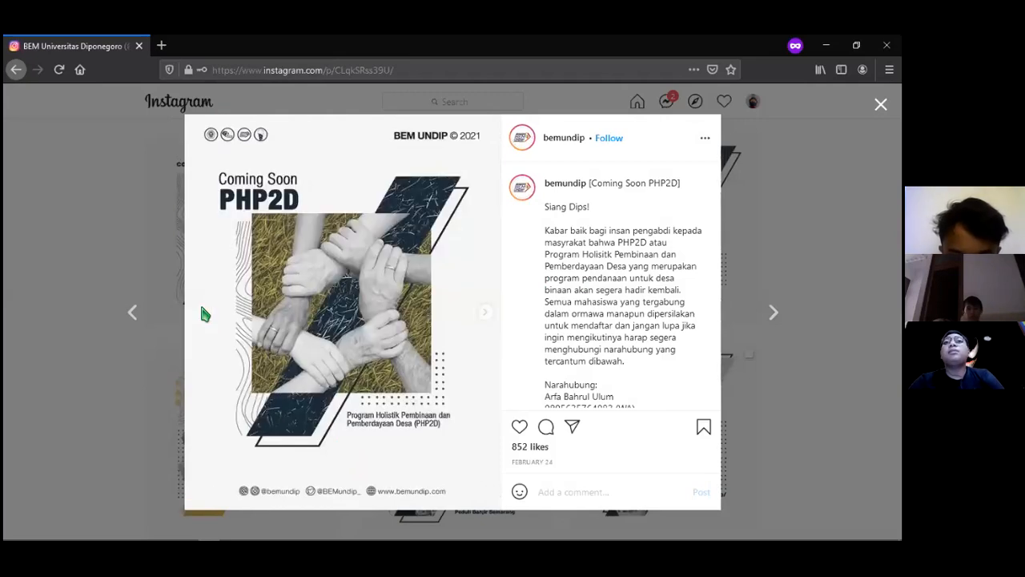
pyautogui.click(5, 243)
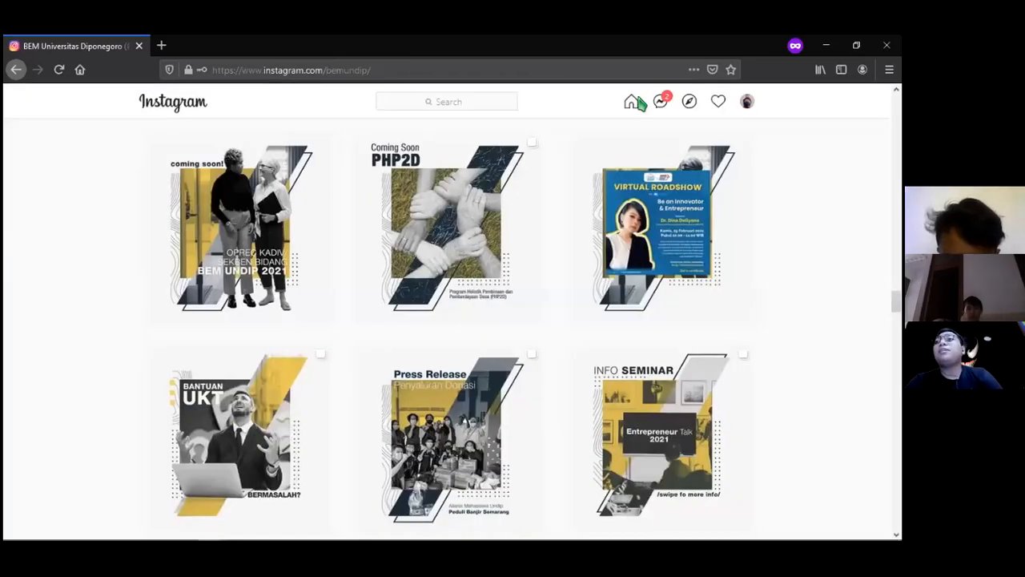
pyautogui.scroll(12, 465, 421)
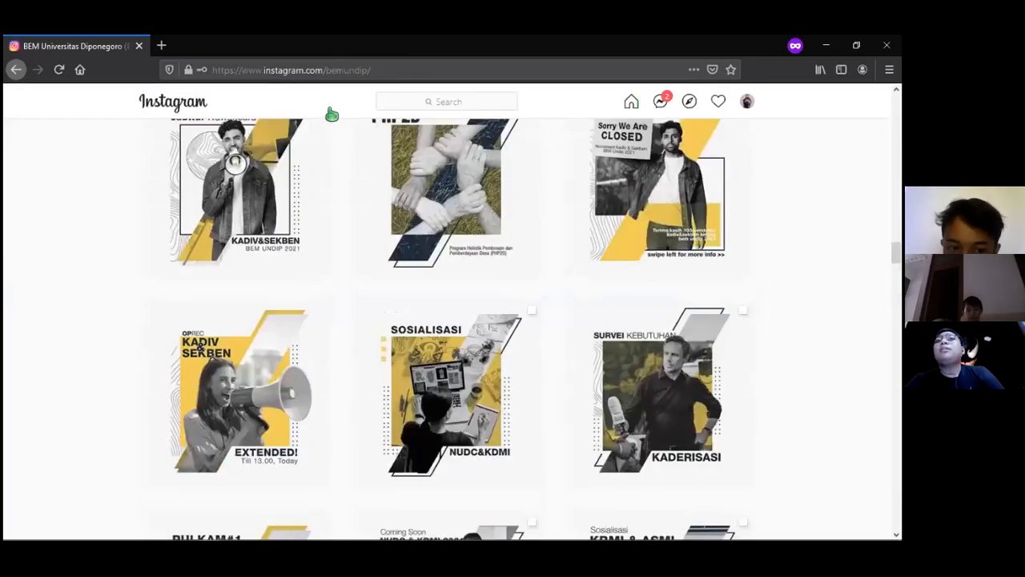
pyautogui.click(446, 102)
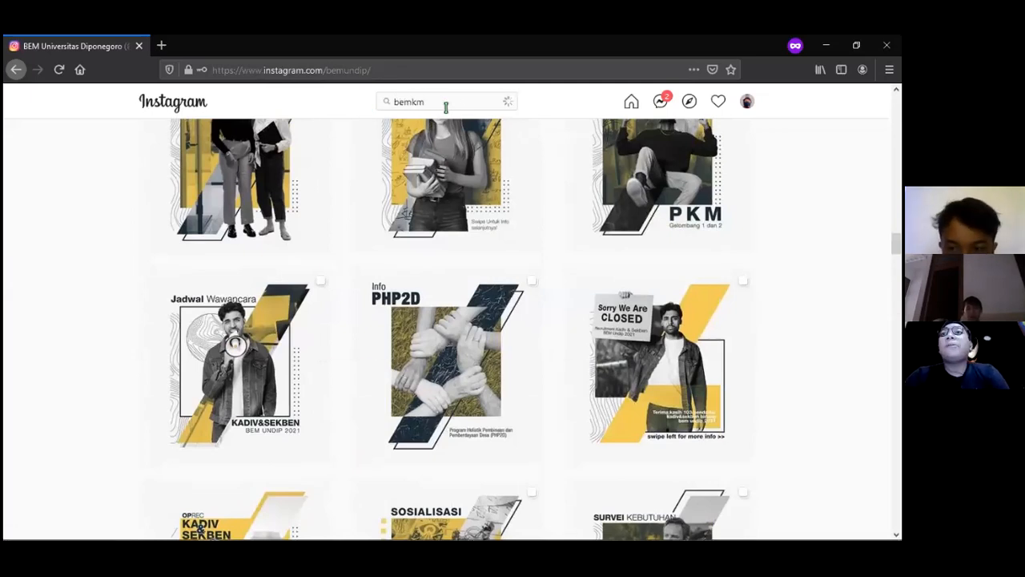
# Open the BEM KM UNNES profile from the search results and scroll its grid
pyautogui.click(442, 141)
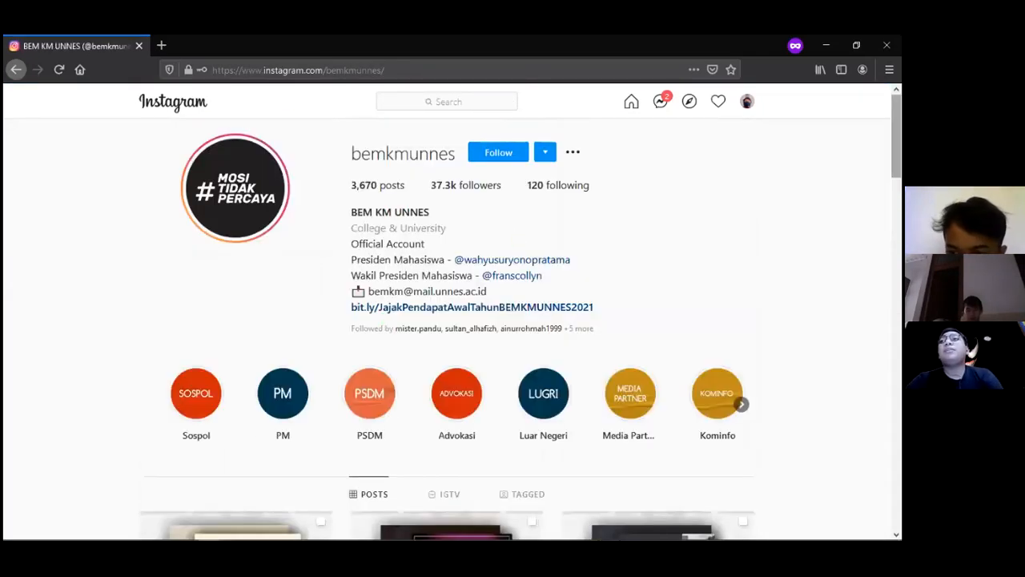
pyautogui.scroll(-10, 447, 321)
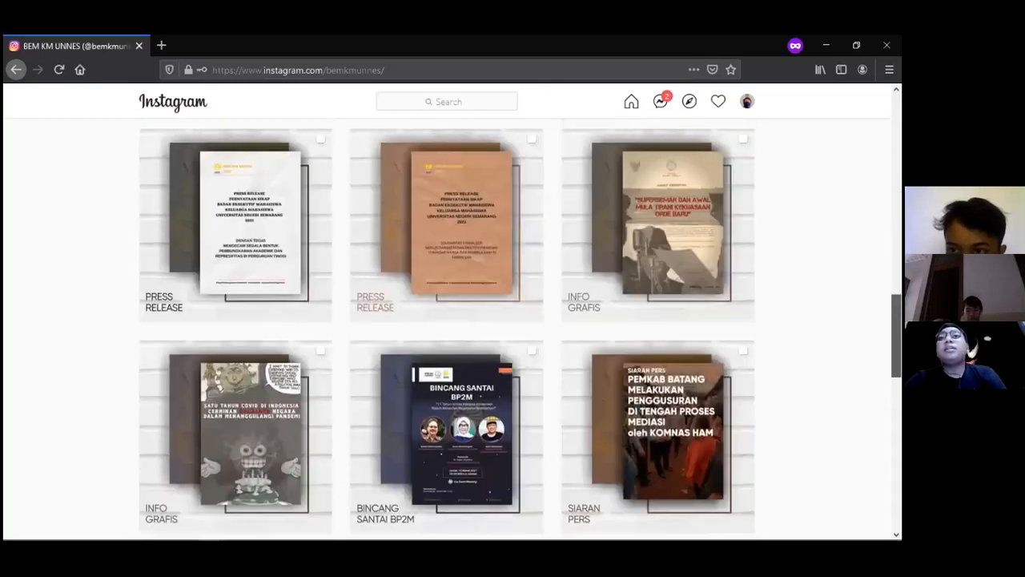
pyautogui.moveTo(897, 336); pyautogui.dragTo(896, 494)
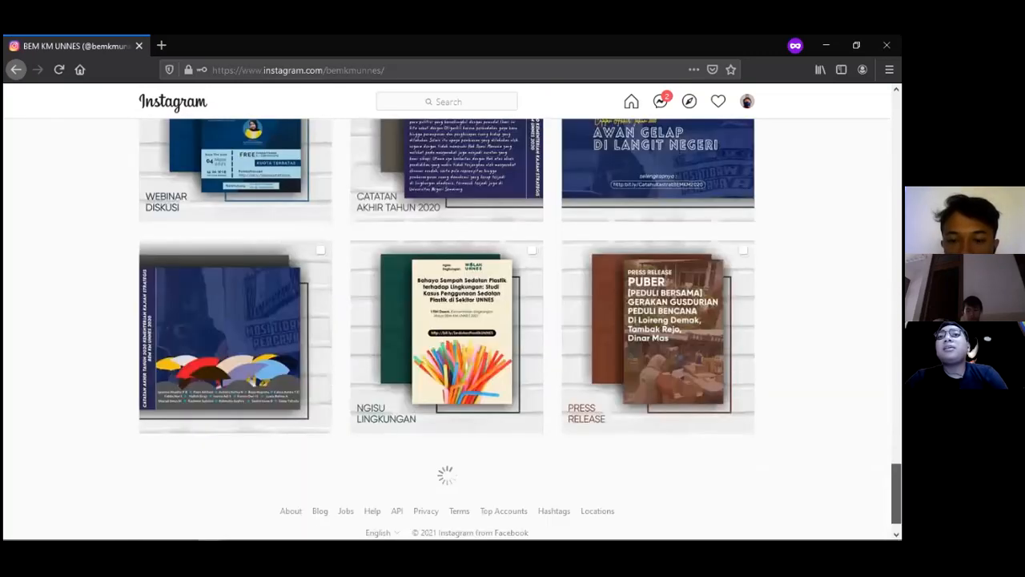
pyautogui.scroll(-9, 419, 326)
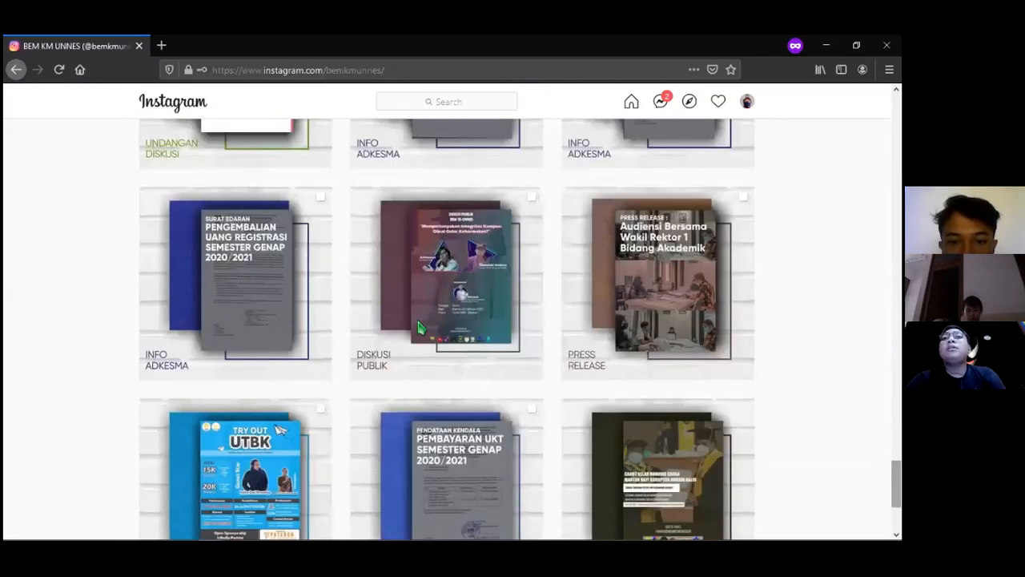
# View the Diskusi Publik poster, then close it and scroll further to older posts
pyautogui.click(420, 326)
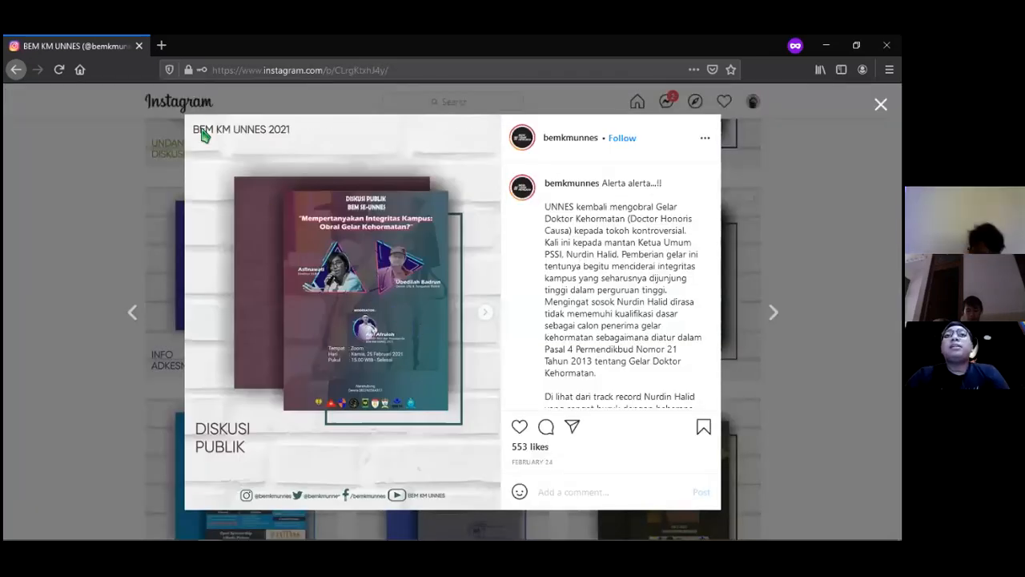
pyautogui.click(483, 313)
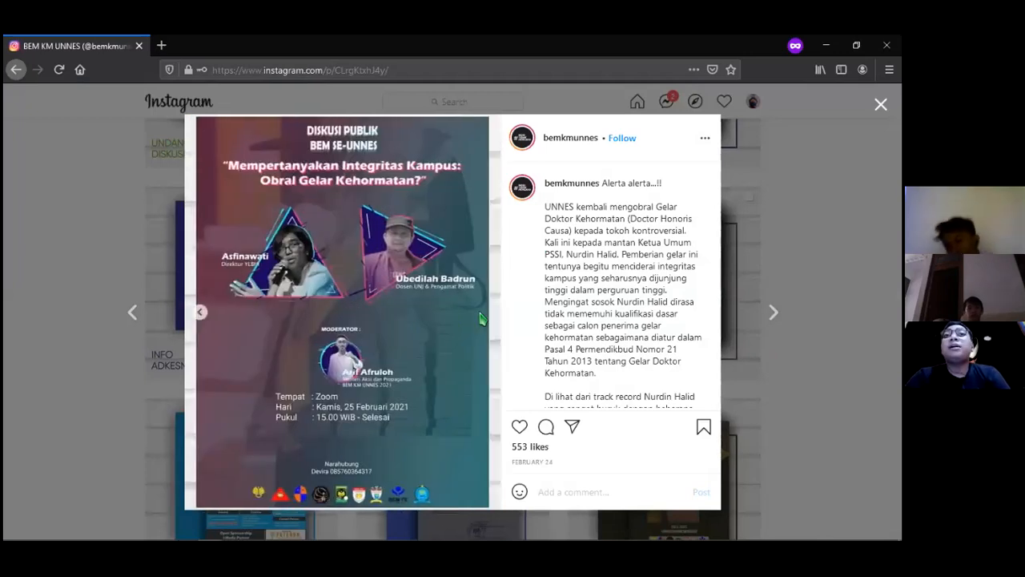
pyautogui.click(137, 281)
pyautogui.scroll(-15, 280, 430)
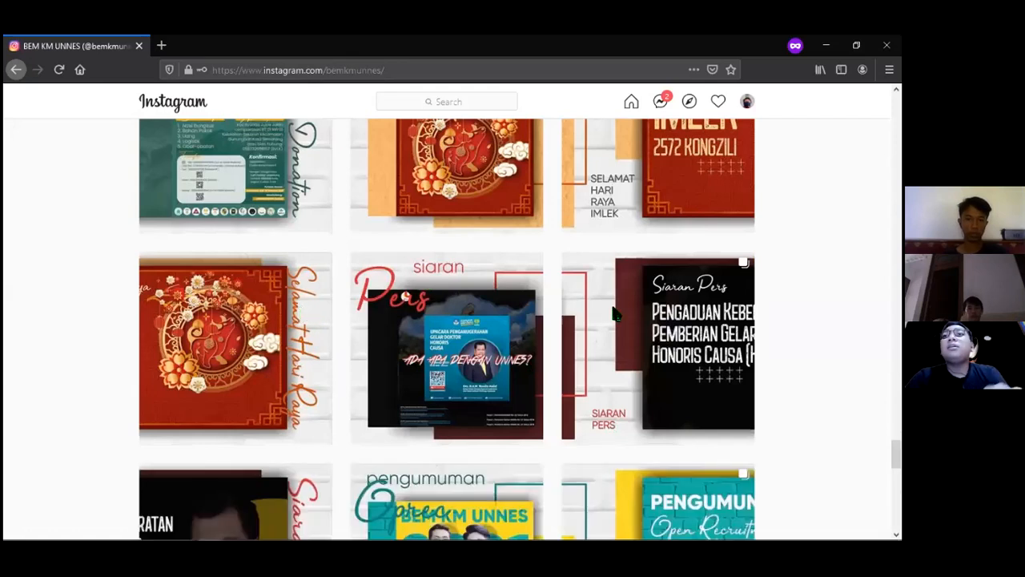
pyautogui.scroll(-5, 457, 411)
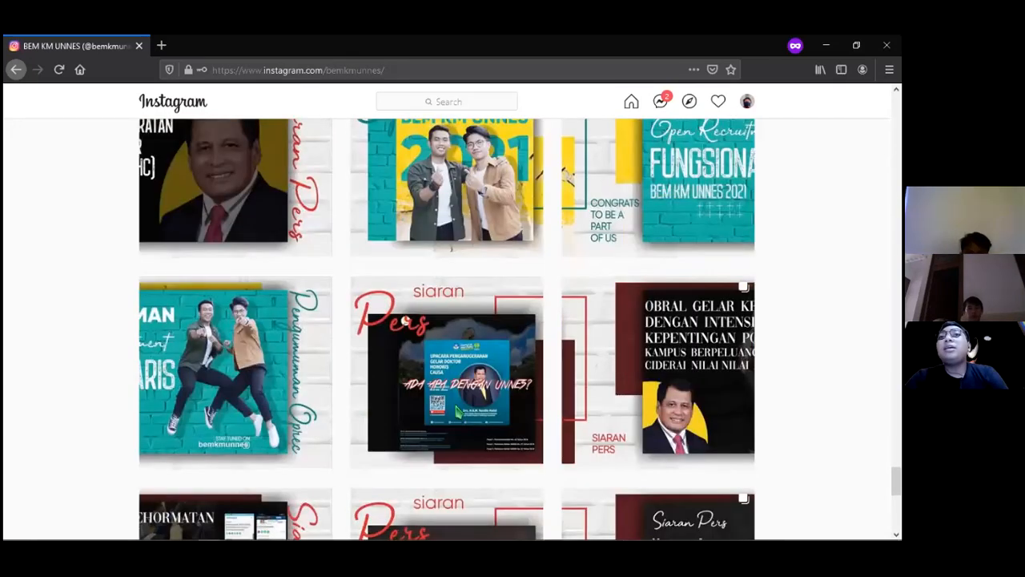
pyautogui.scroll(-5, 456, 410)
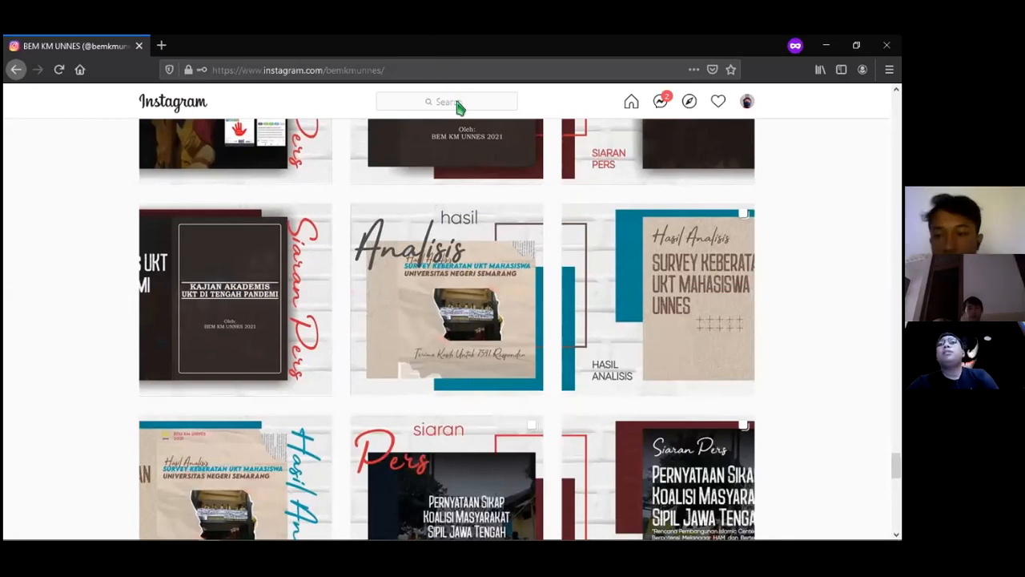
# Search 'yayasa' and open the Rumah Bina Cendikia foundation profile
pyautogui.click(488, 106)
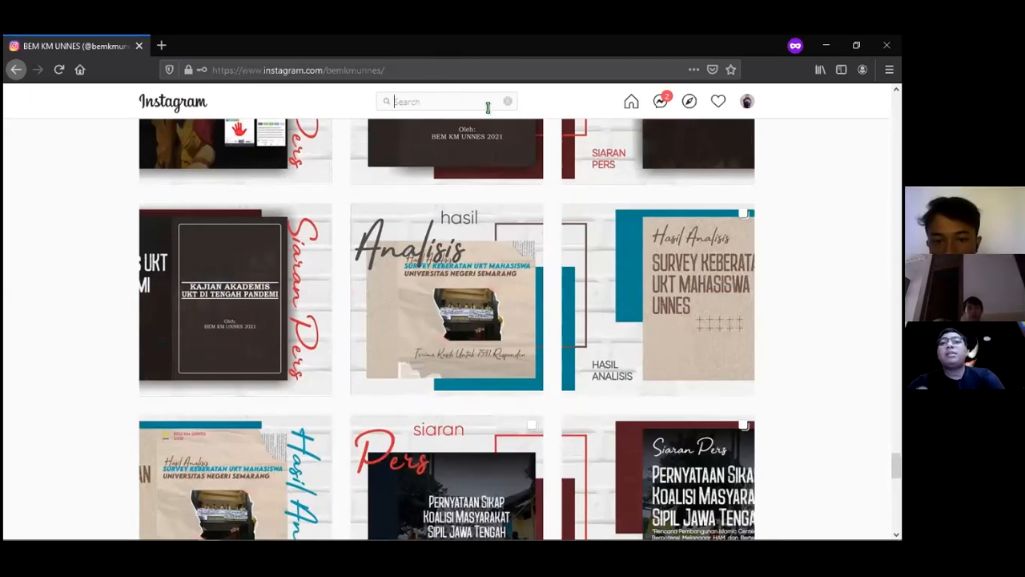
pyautogui.write('yayasan')
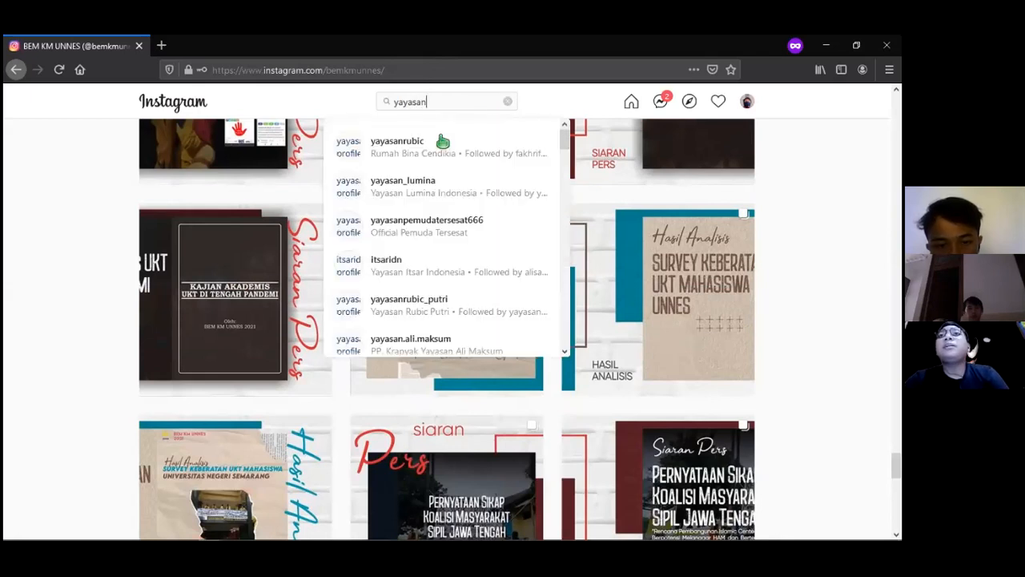
pyautogui.click(442, 137)
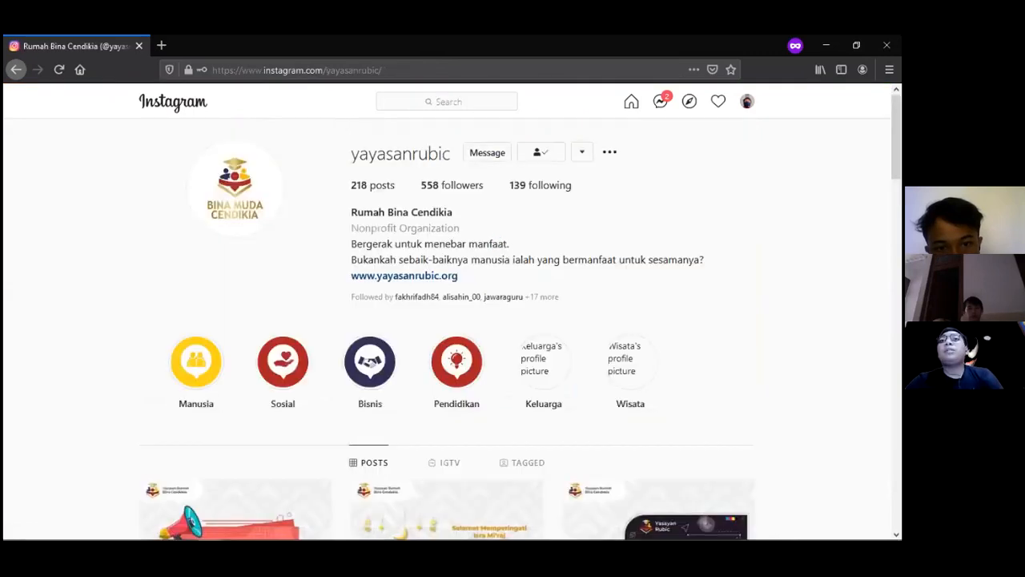
pyautogui.scroll(-4, 519, 329)
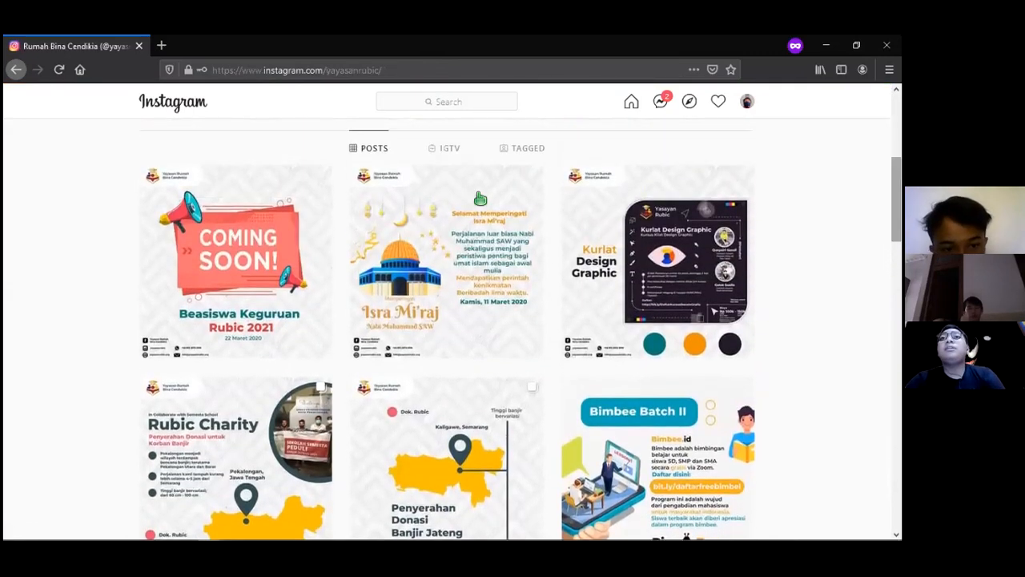
# Look at the Isra Mi'raj and neighbouring Coming Soon posts, then close back to the profile
pyautogui.click(453, 208)
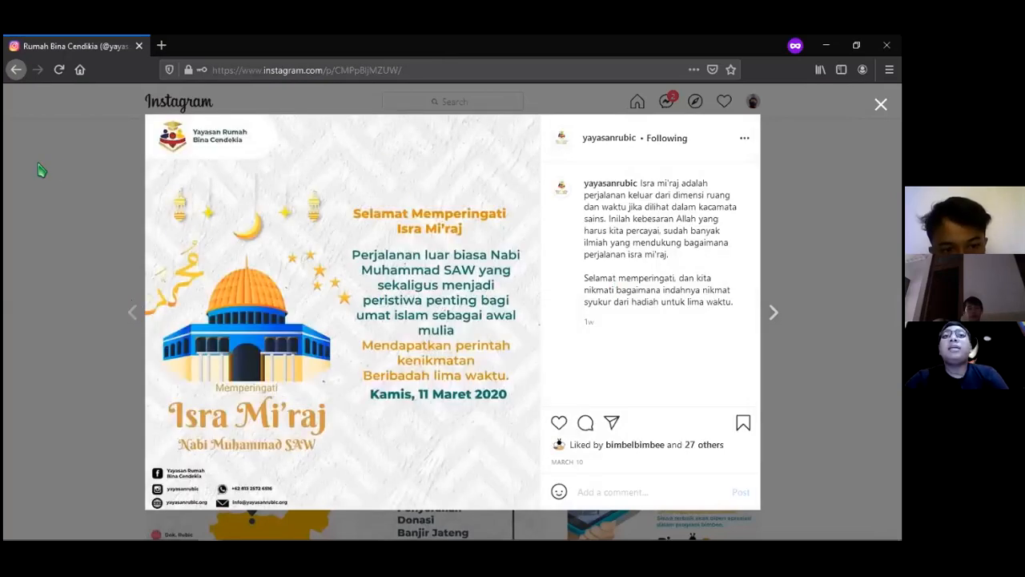
pyautogui.press('Left')
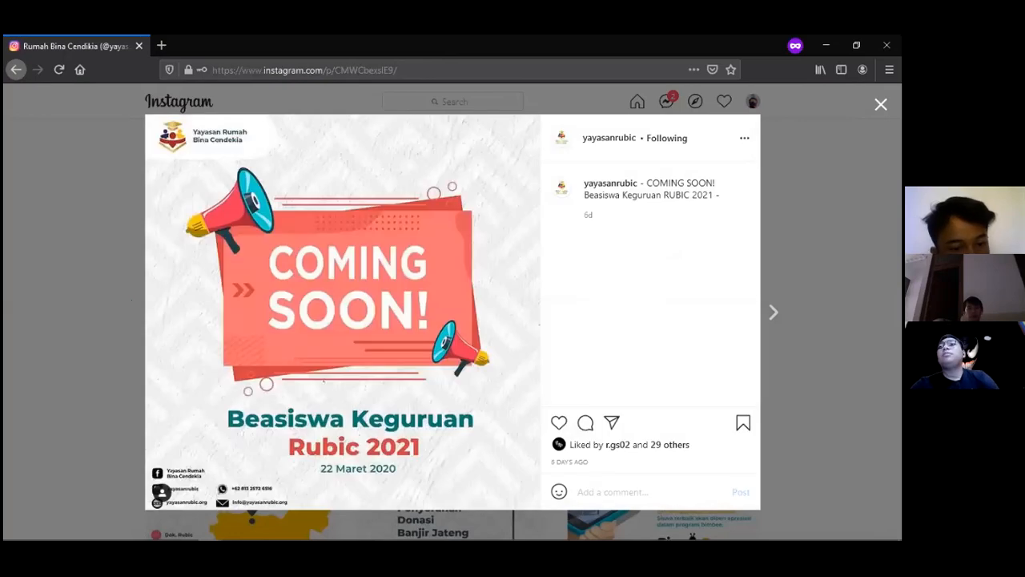
pyautogui.press('Escape')
pyautogui.scroll(4, 565, 108)
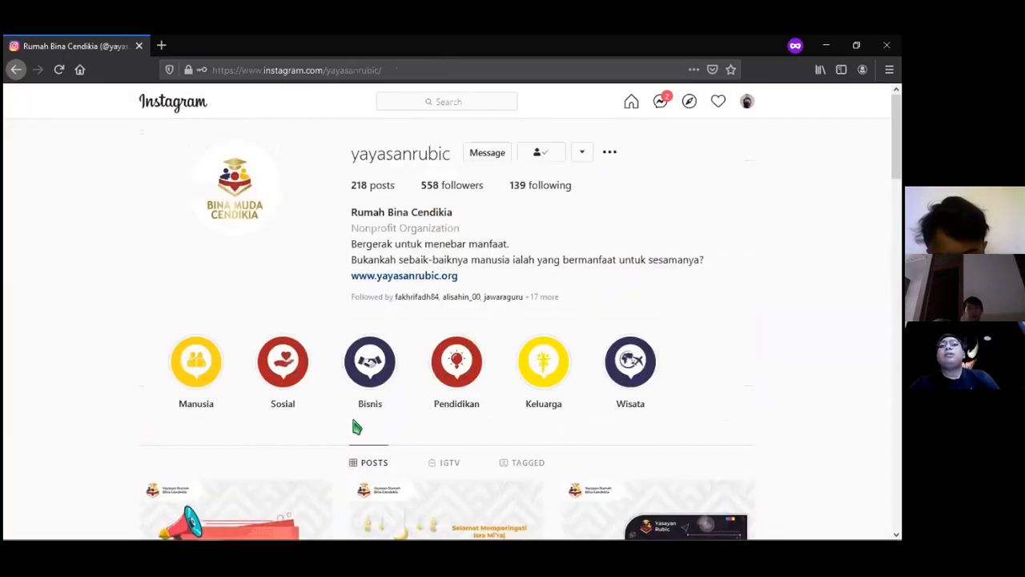
pyautogui.moveTo(305, 532)
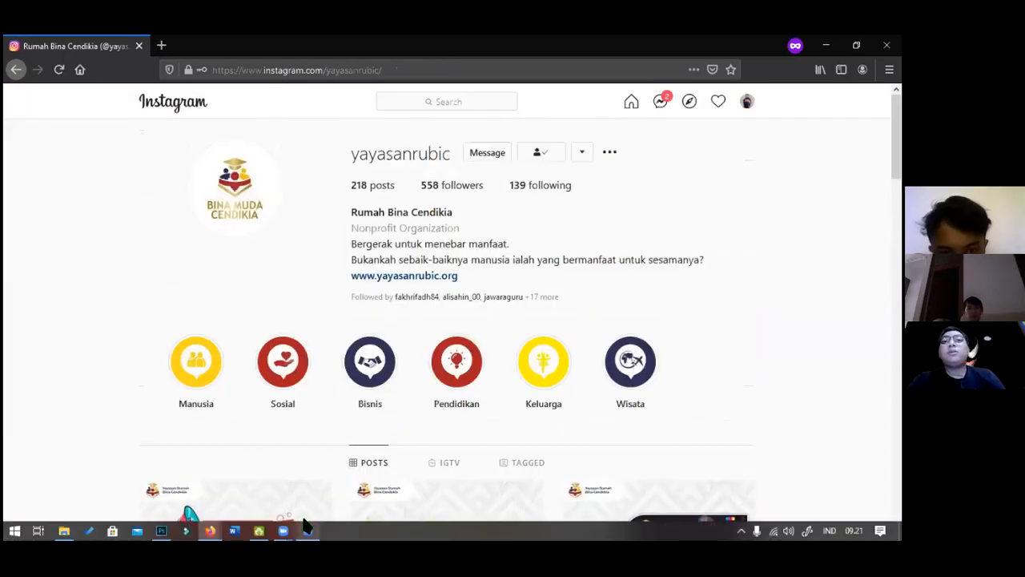
# Back in Photoshop, rasterize the teal top shape and marquee-select a rectangle over it
pyautogui.click(161, 528)
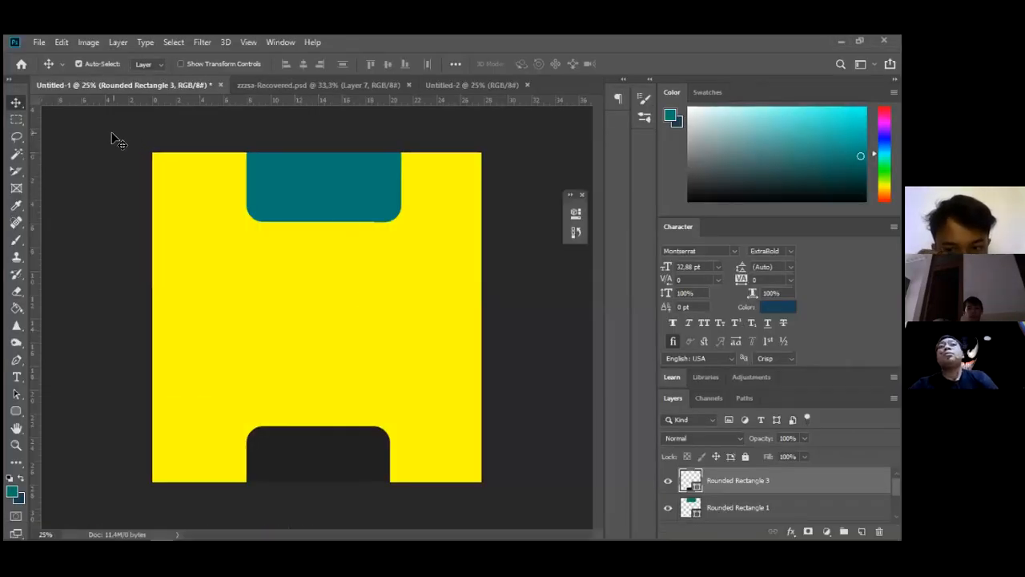
pyautogui.click(17, 120)
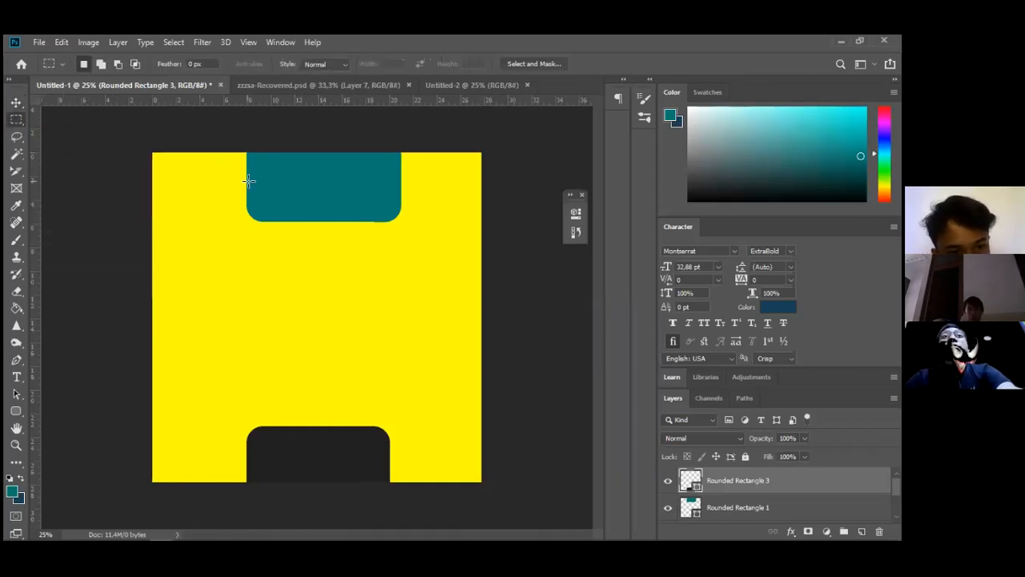
pyautogui.press('g')
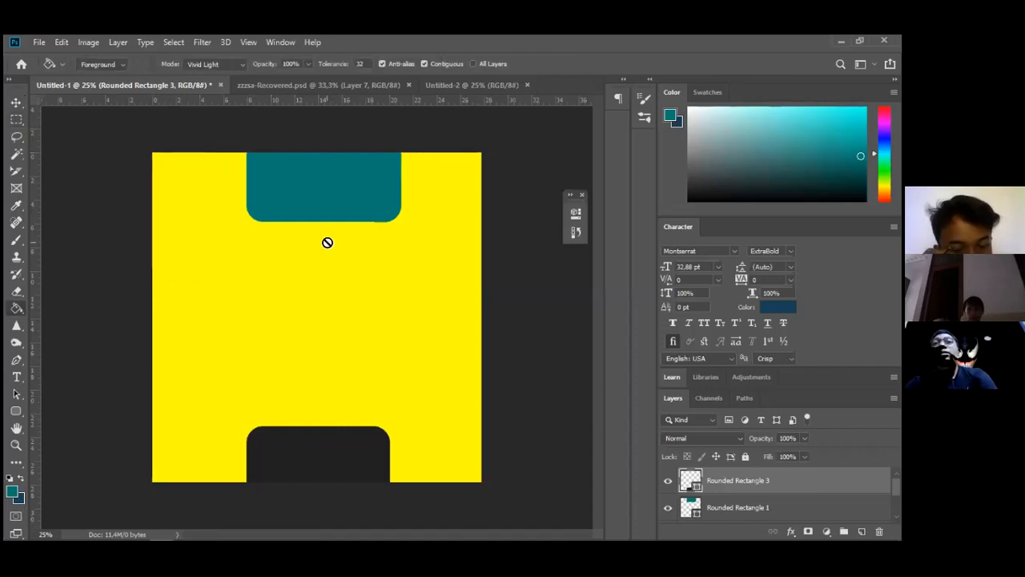
pyautogui.click(321, 196)
pyautogui.press('Return')
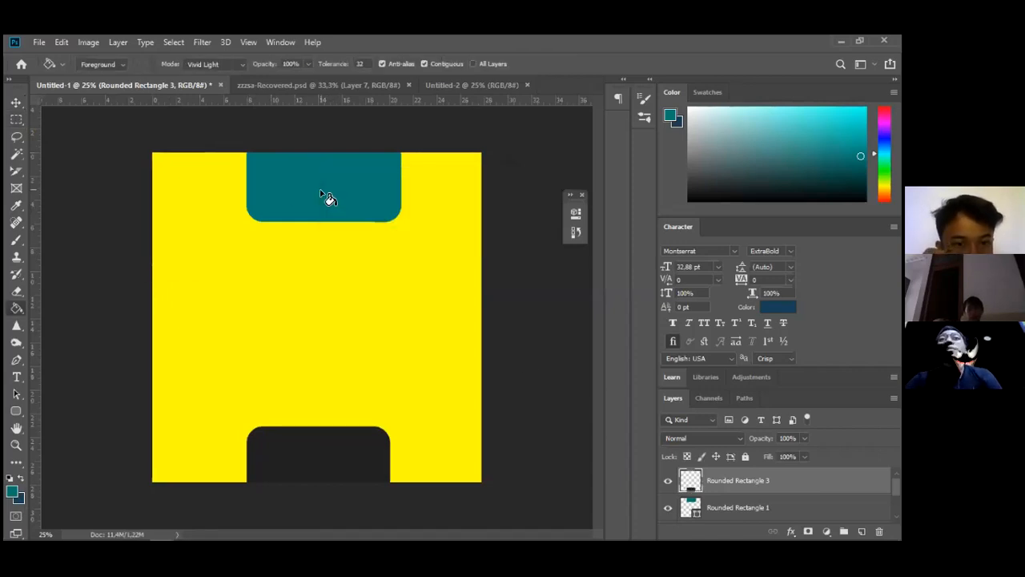
pyautogui.click(17, 120)
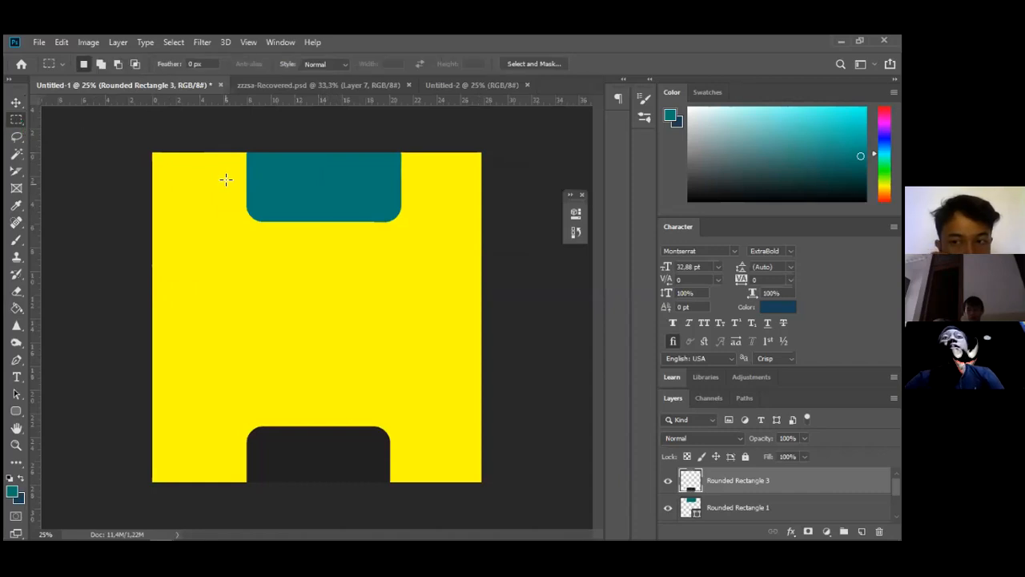
pyautogui.moveTo(230, 172); pyautogui.dragTo(481, 243)
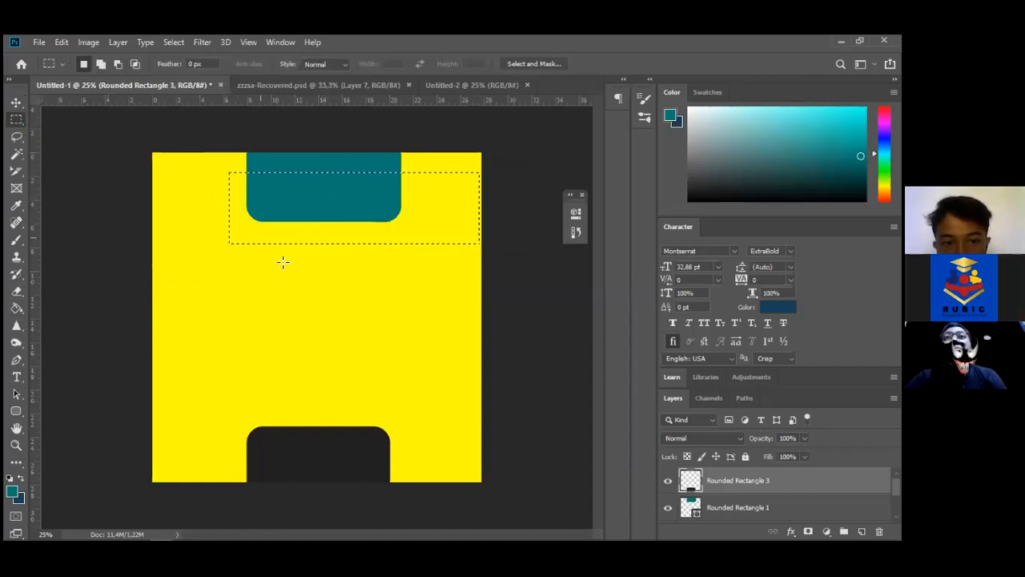
# Reselect a wide rectangle around the teal top shape, fill it dark navy, and deselect
pyautogui.click(269, 205)
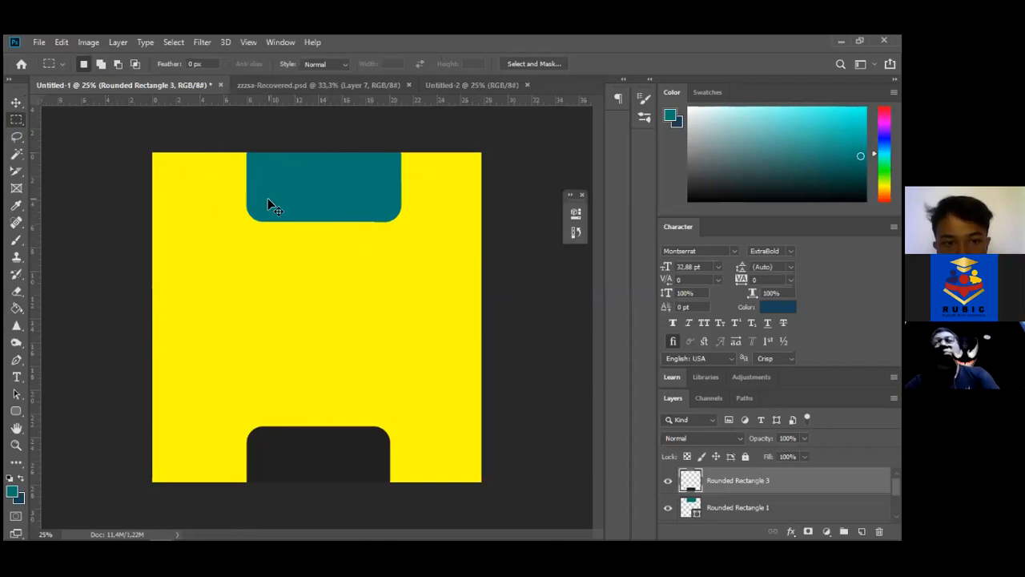
pyautogui.moveTo(223, 169); pyautogui.dragTo(443, 259)
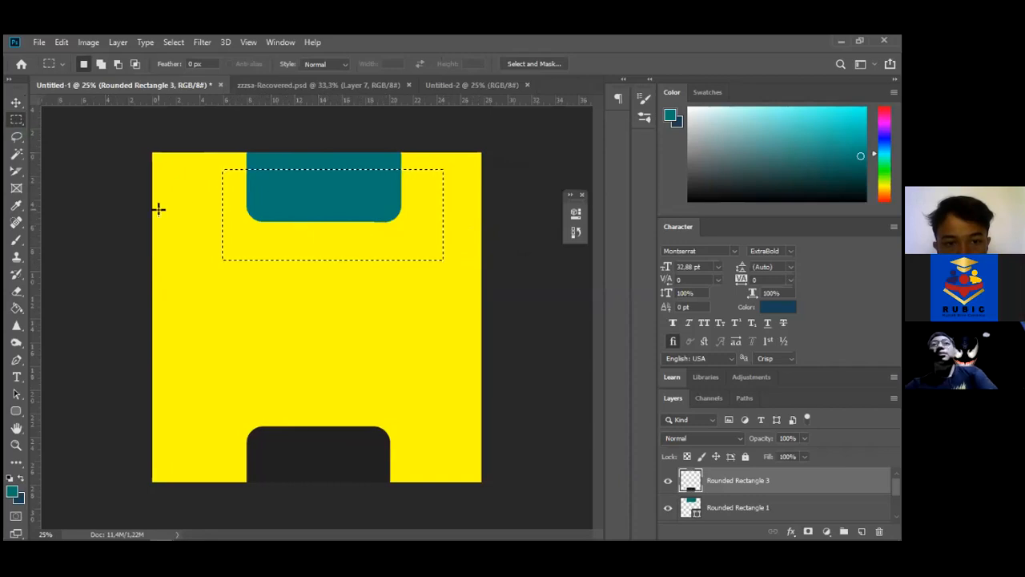
pyautogui.click(17, 311)
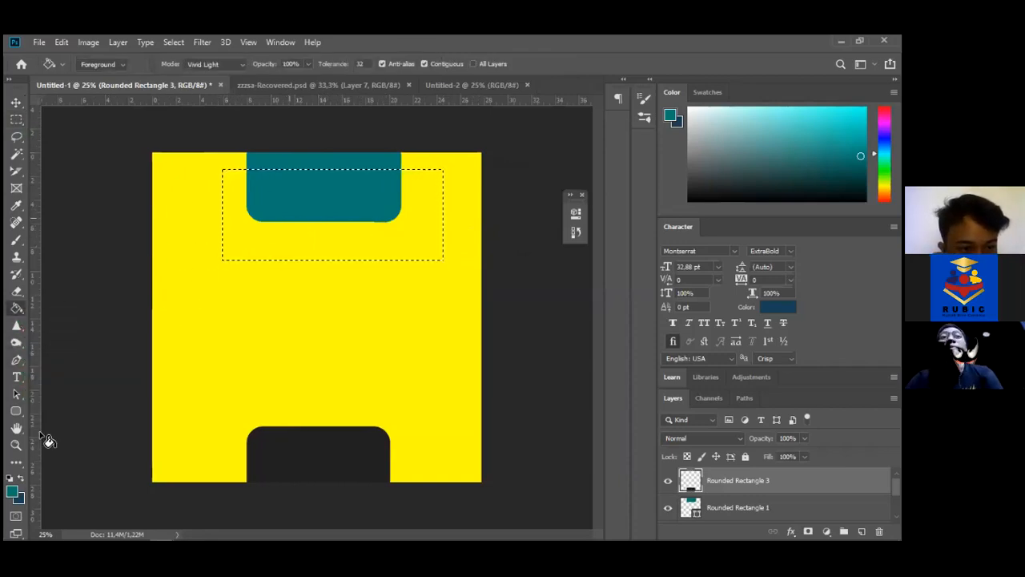
pyautogui.click(297, 201)
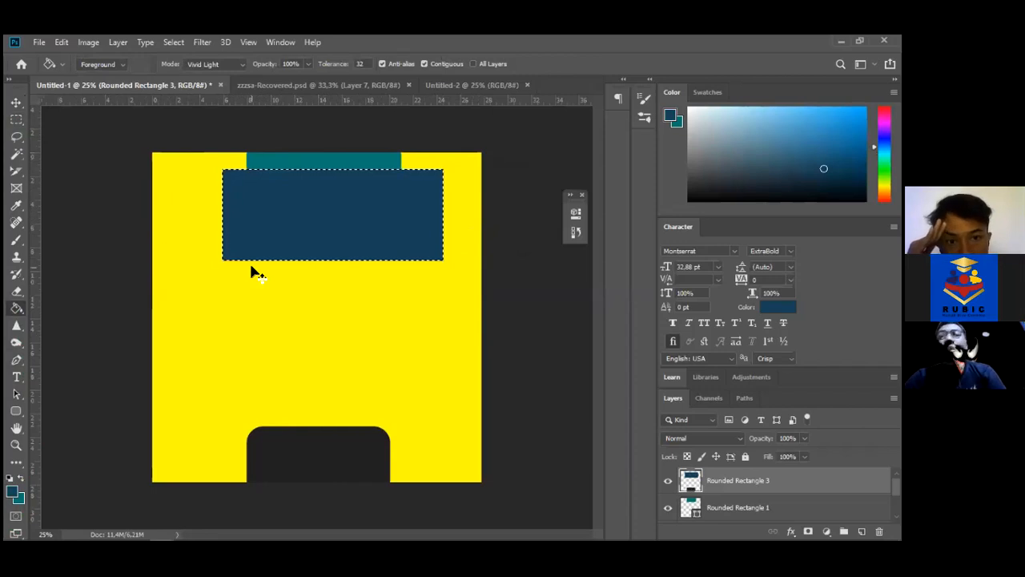
pyautogui.hotkey('ctrl', 'd')
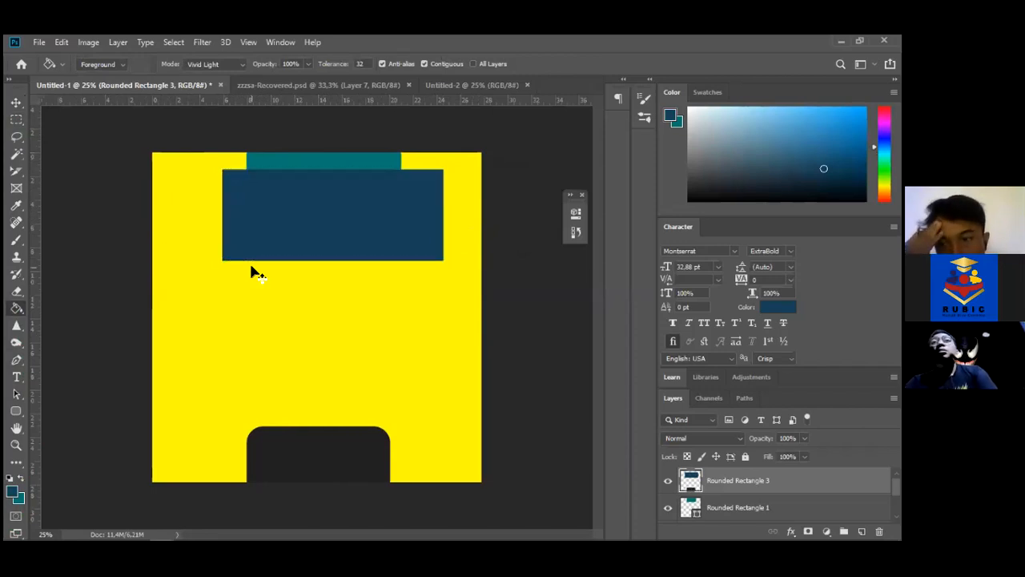
# Undo the navy fill and rasterize the Rounded Rectangle 1 layer
pyautogui.hotkey('ctrl', 'z')
pyautogui.hotkey('ctrl', 'z')
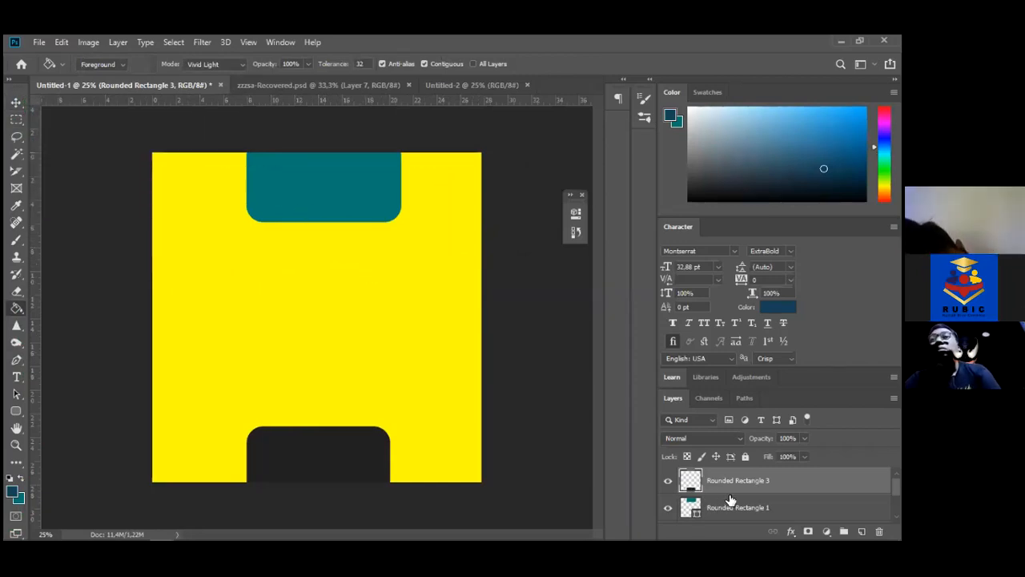
pyautogui.click(751, 515)
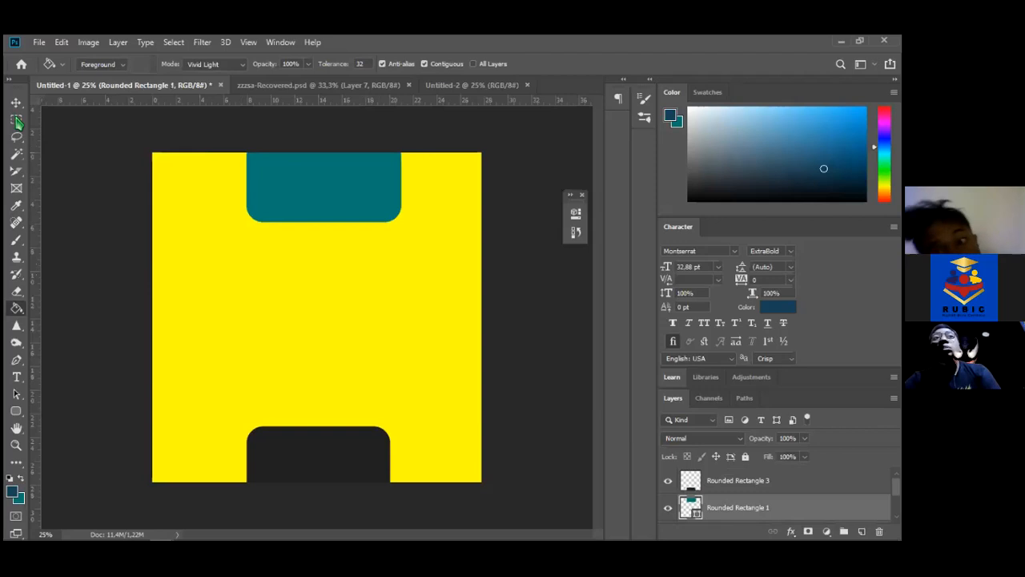
pyautogui.click(365, 185)
pyautogui.press('Return')
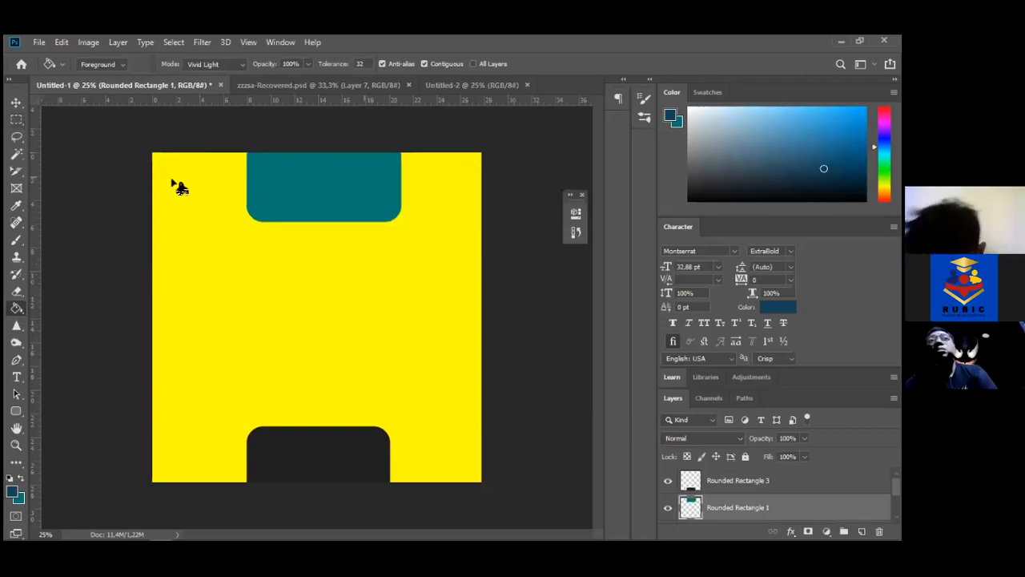
# Try deleting the lower part of the teal shape, then undo the deletion and deselect
pyautogui.click(15, 120)
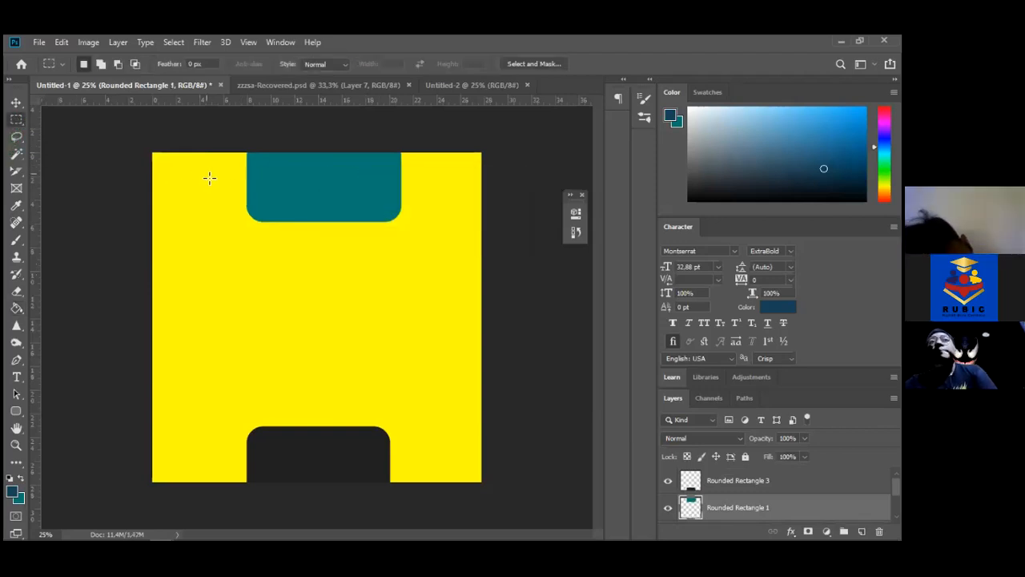
pyautogui.moveTo(231, 177); pyautogui.dragTo(464, 268)
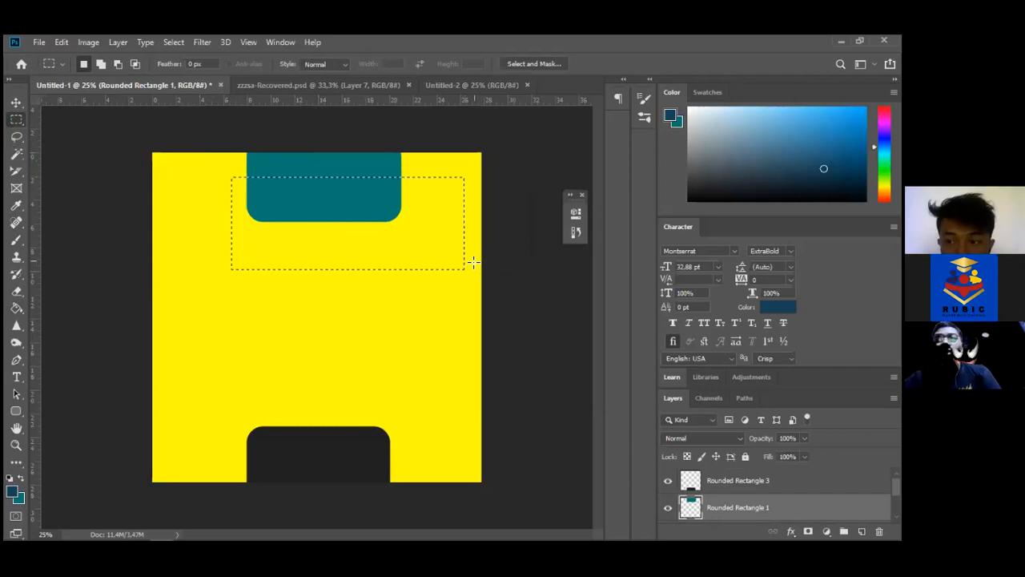
pyautogui.press('Delete')
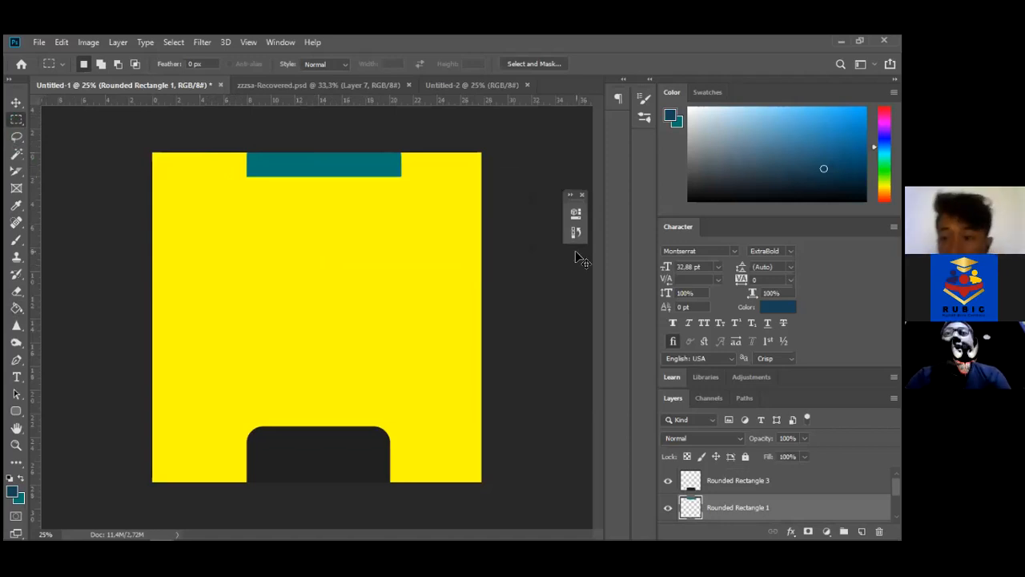
pyautogui.hotkey('ctrl', 'z')
pyautogui.hotkey('ctrl', 'd')
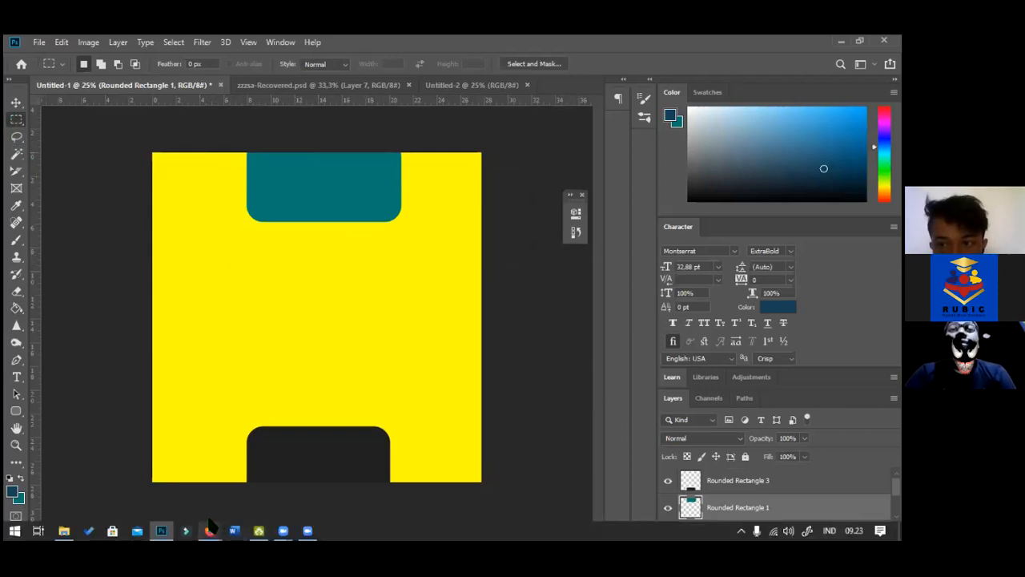
# Switch to the zzzsa-Recovered.psd document with the Donasi Ramadhan poster
pyautogui.moveTo(204, 521)
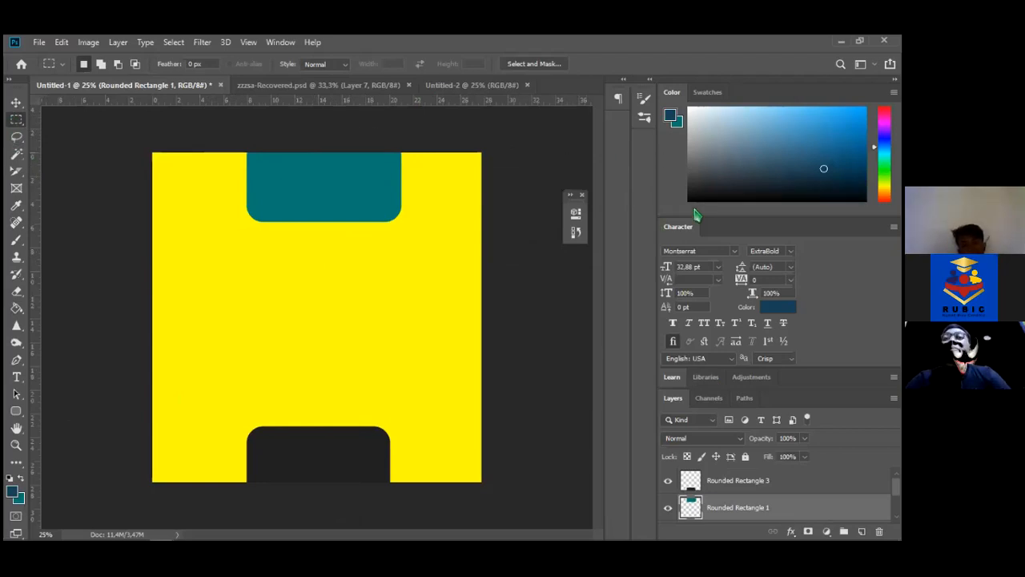
pyautogui.click(294, 85)
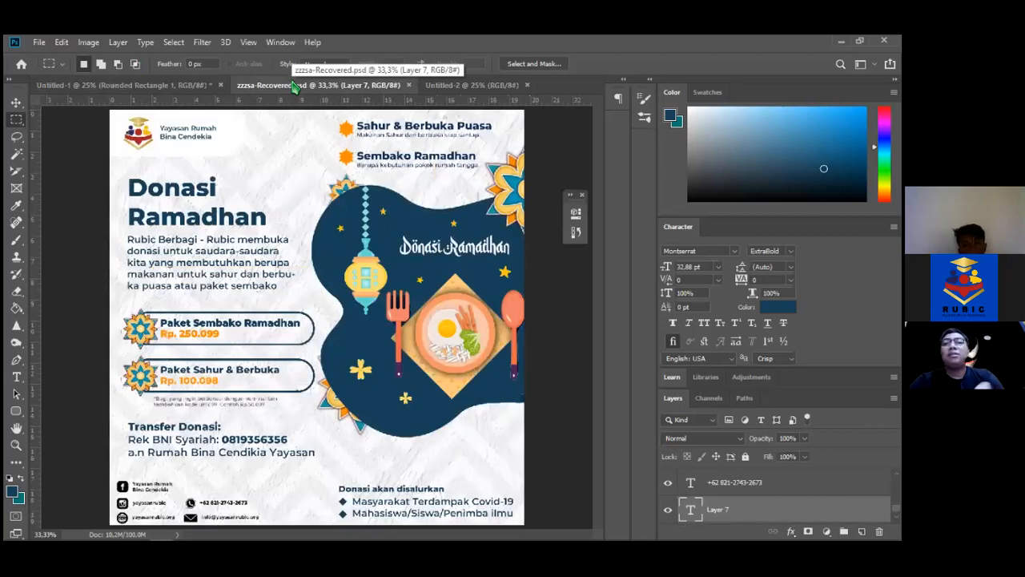
# Switch to the blank Untitled-2 document, then bring Firefox's Instagram window forward
pyautogui.press('v')
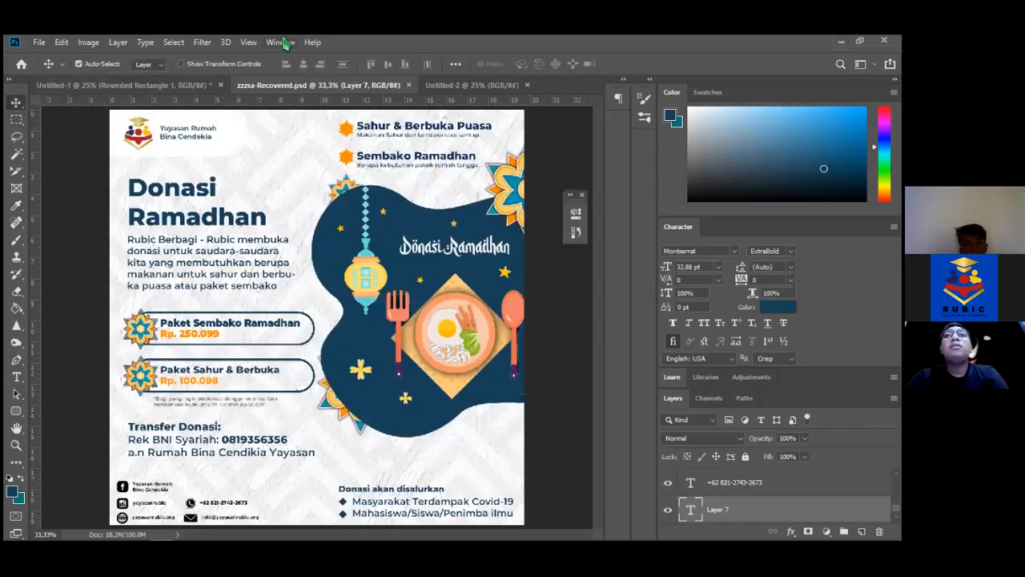
pyautogui.click(474, 87)
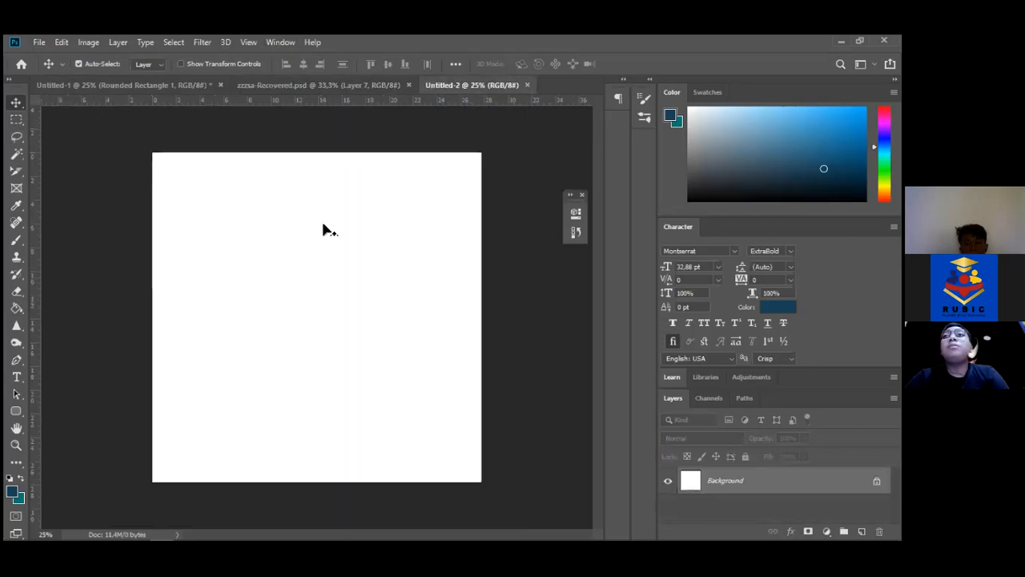
pyautogui.moveTo(304, 530)
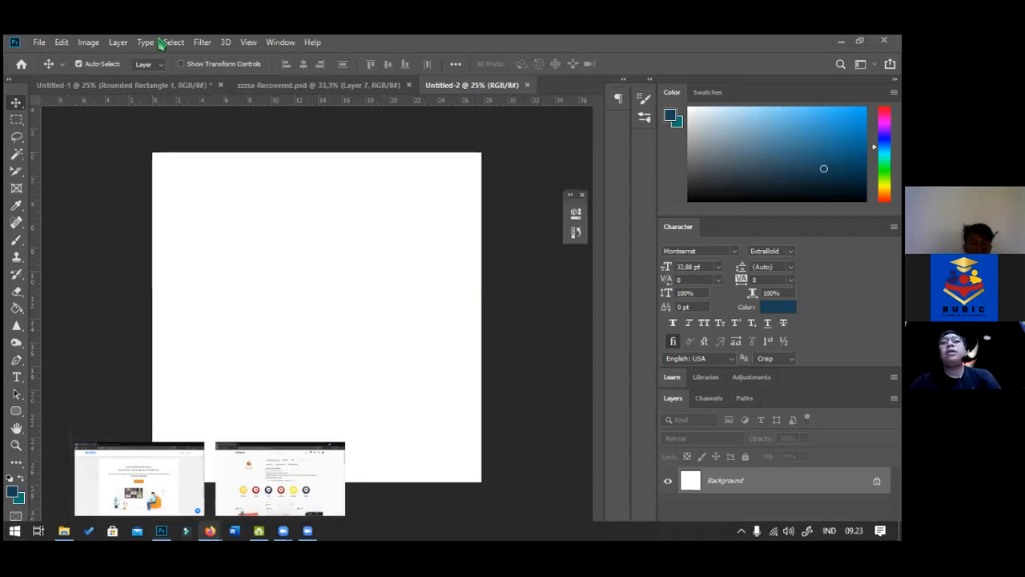
pyautogui.click(280, 477)
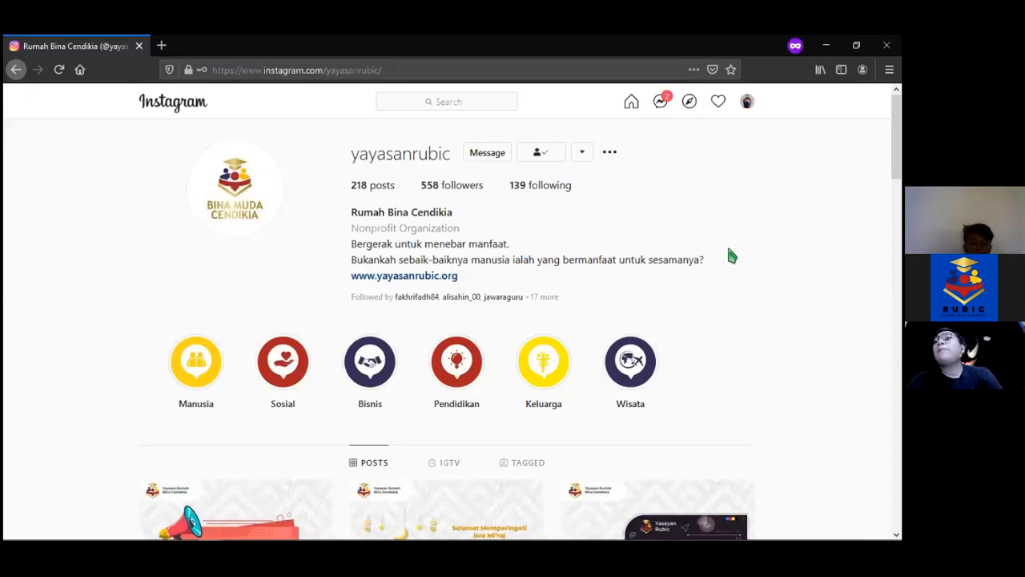
# Load freepik.com in a new private Firefox tab, then return to Photoshop
pyautogui.click(162, 46)
pyautogui.write('freep')
pyautogui.press('BackSpace')
pyautogui.write('ik')
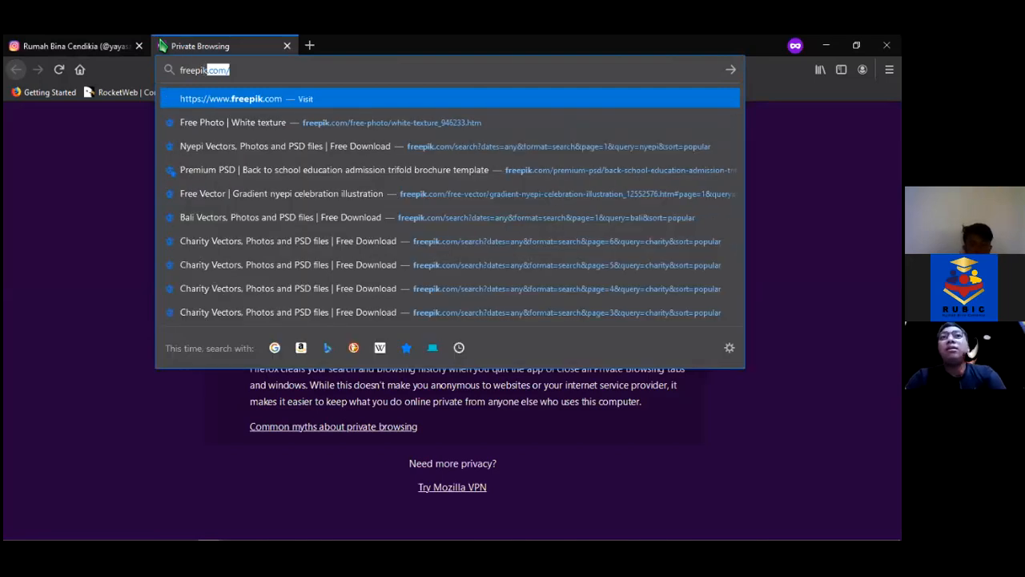
pyautogui.press('Return')
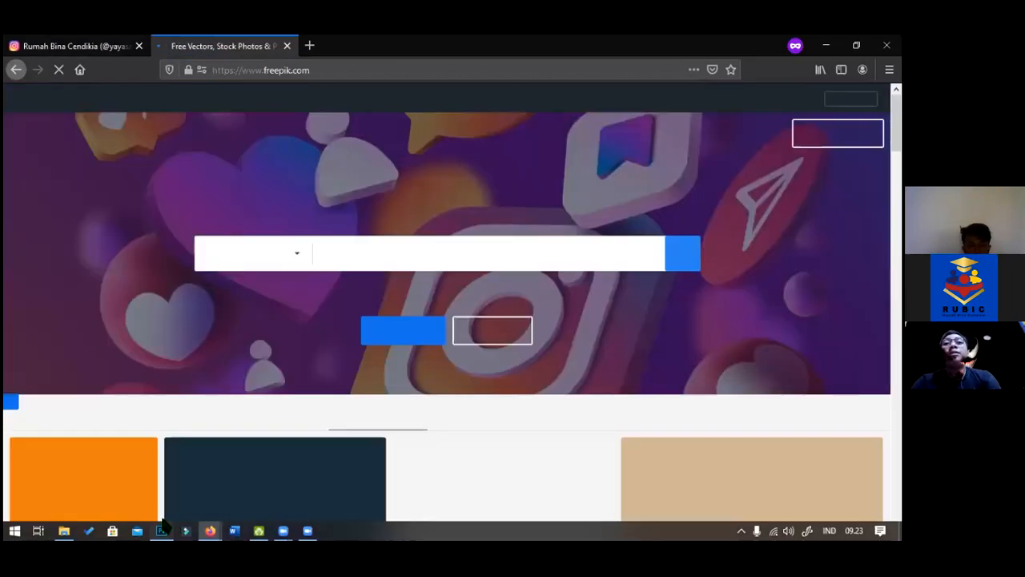
pyautogui.click(161, 530)
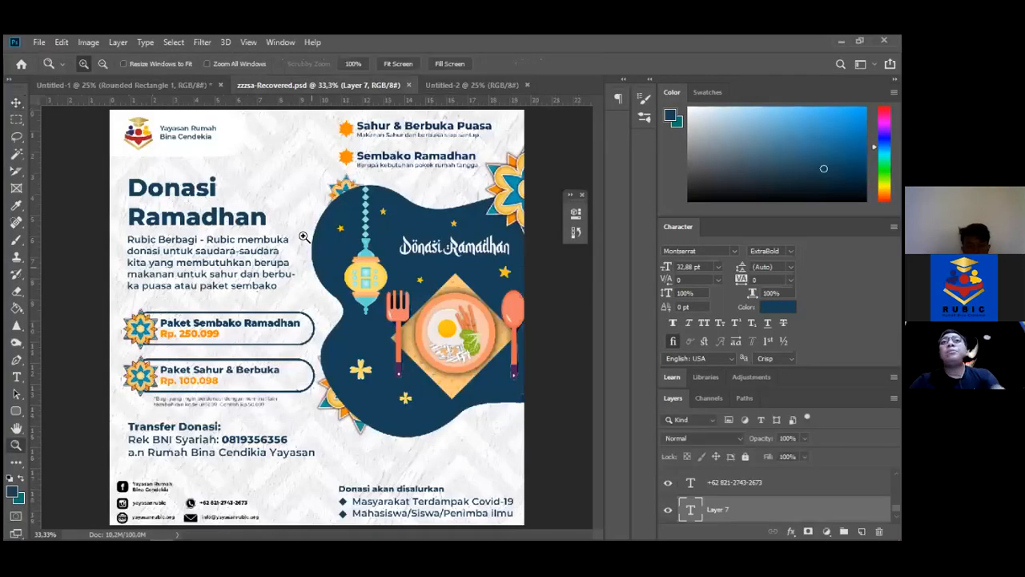
# Zoom in close on the Donasi Ramadhan poster's paper texture, fit it to screen, then show Untitled-2
pyautogui.click(294, 211)
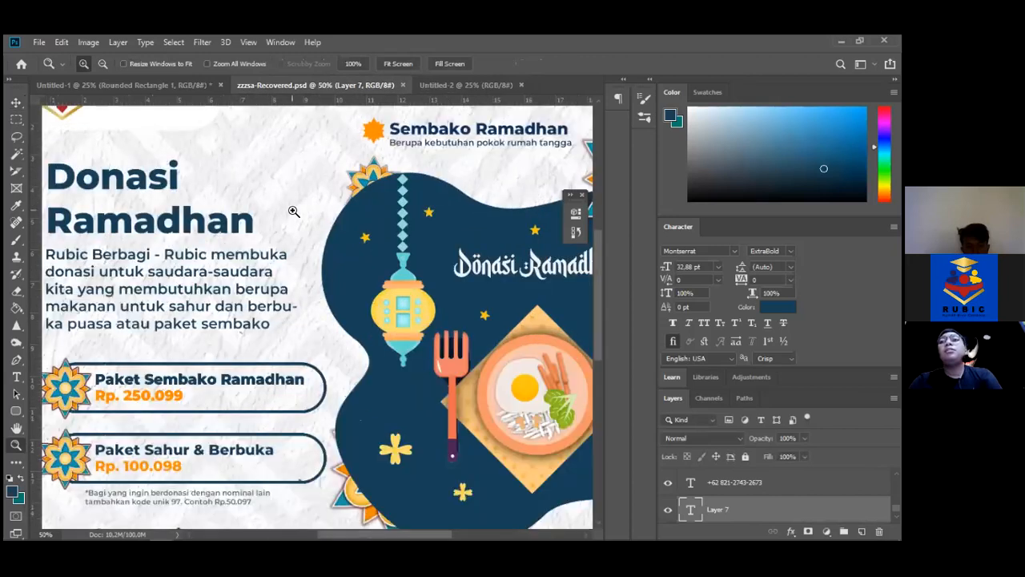
pyautogui.click(294, 210)
pyautogui.click(293, 211)
pyautogui.click(293, 210)
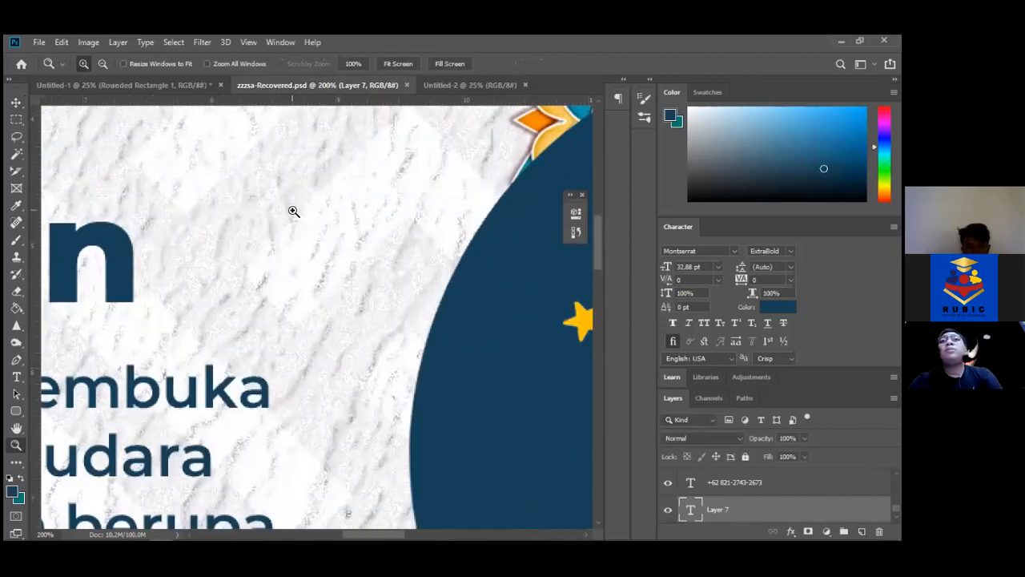
pyautogui.click(293, 211)
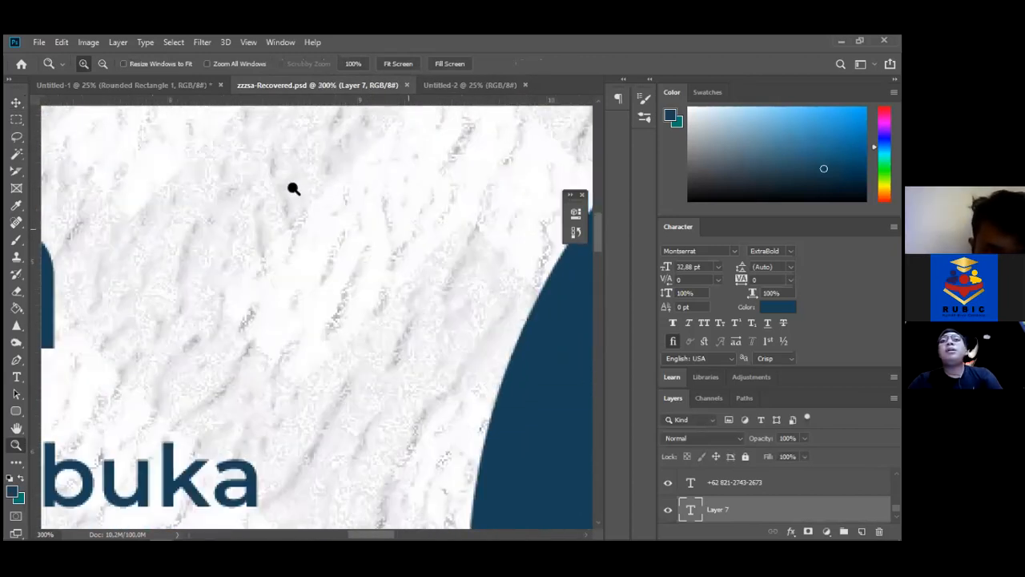
pyautogui.click(565, 385)
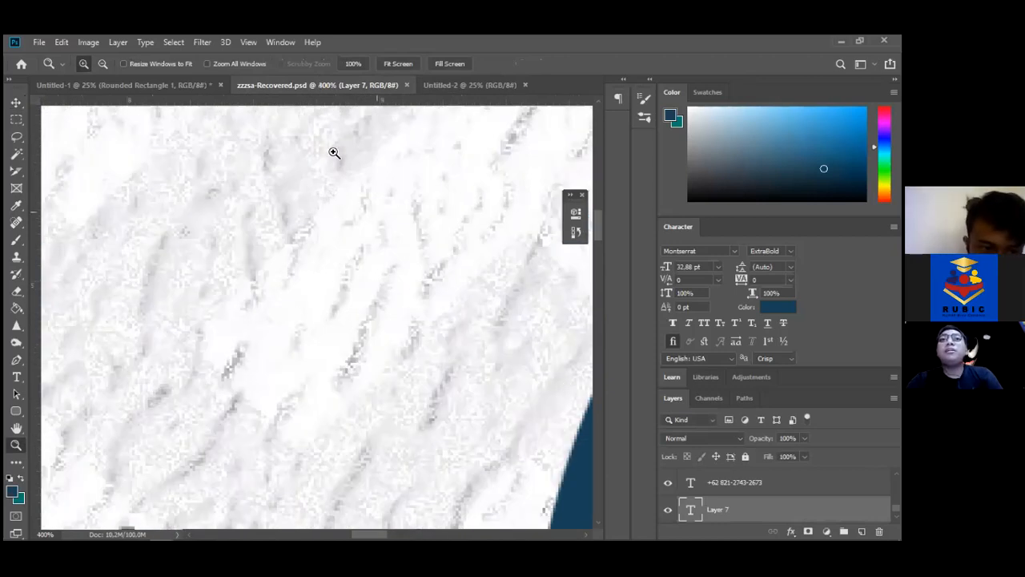
pyautogui.click(398, 63)
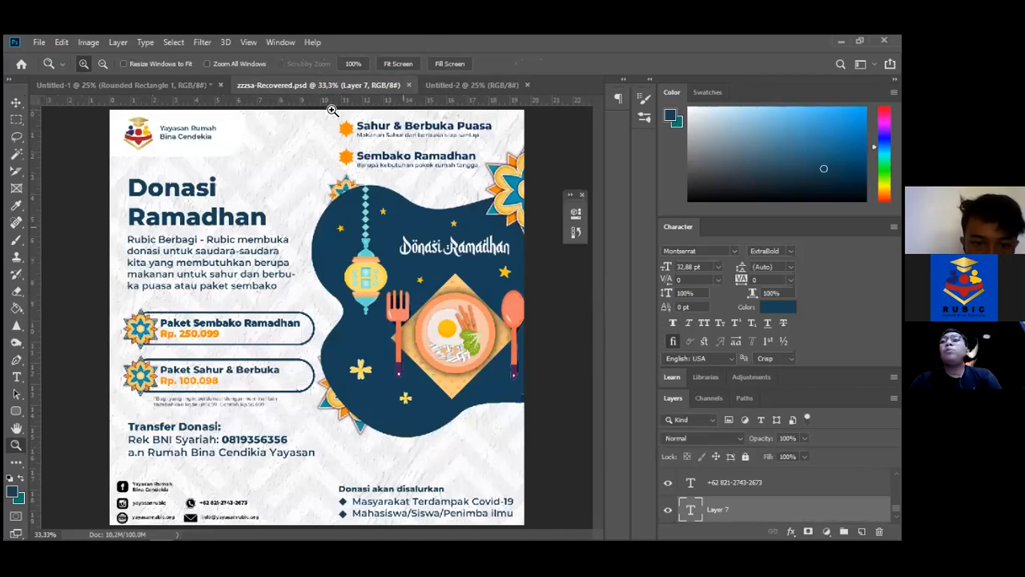
pyautogui.click(453, 87)
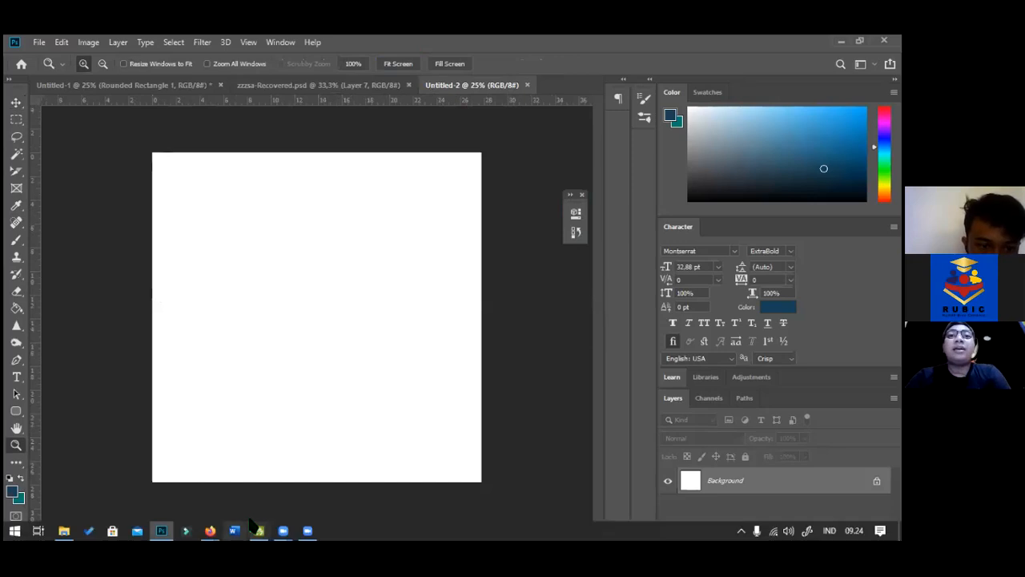
# Search Freepik for 'paper' images in the Firefox window
pyautogui.moveTo(210, 530)
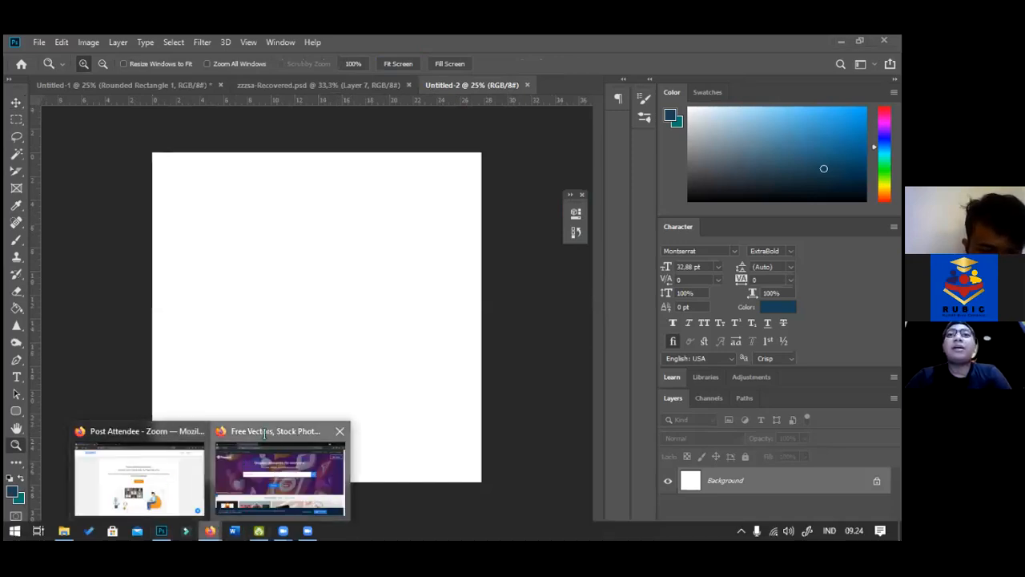
pyautogui.click(245, 473)
pyautogui.click(484, 260)
pyautogui.write('s')
pyautogui.press('BackSpace')
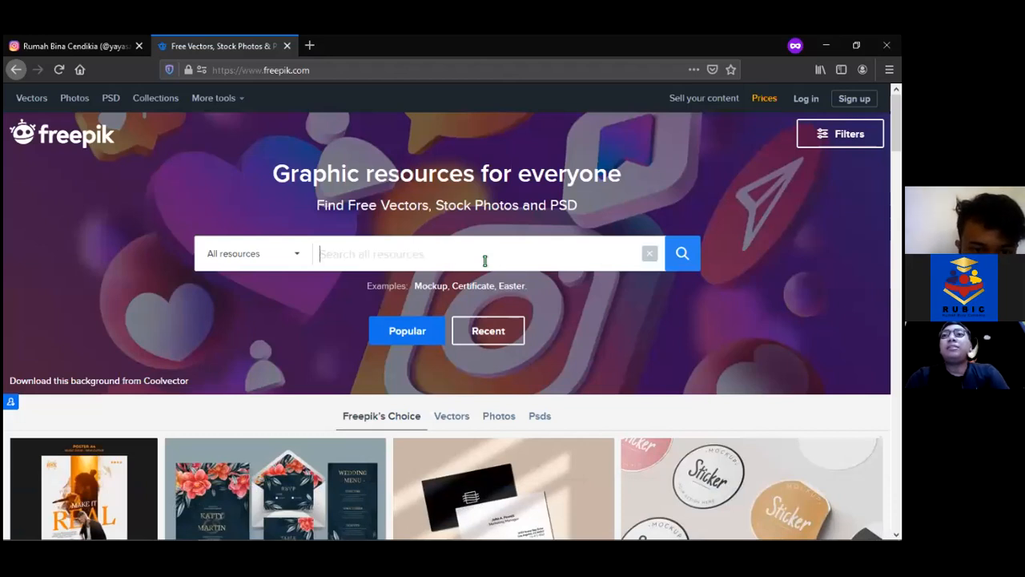
pyautogui.write('paper')
pyautogui.press('Return')
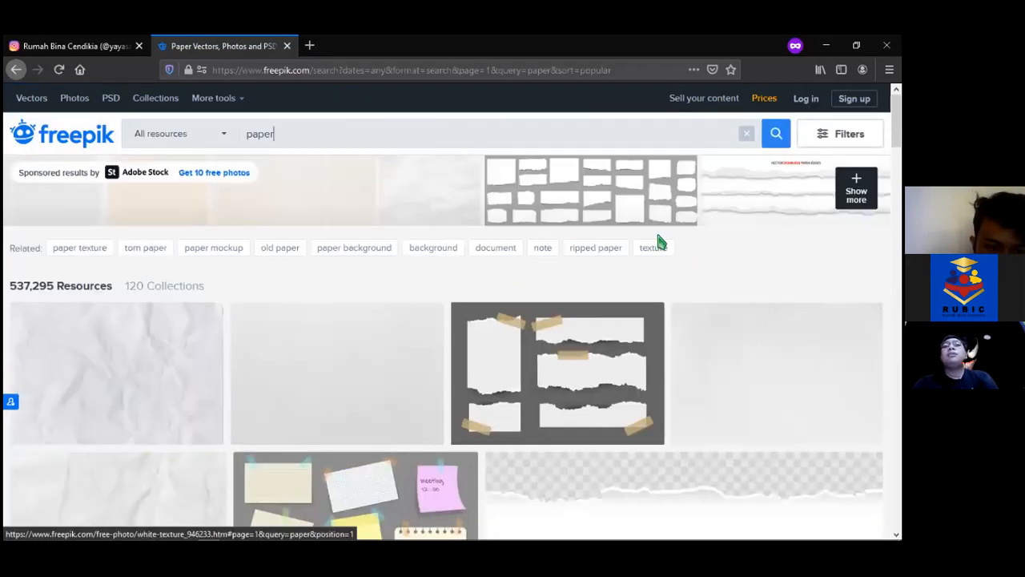
# Browse the paper results and open the Paperboard texture photo's page
pyautogui.scroll(-10, 449, 345)
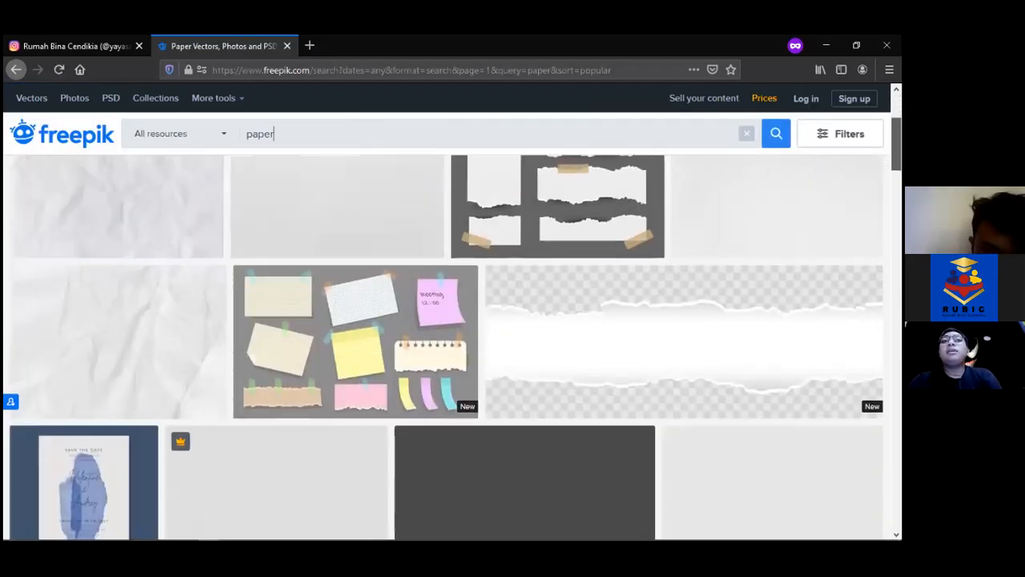
pyautogui.scroll(5, 449, 345)
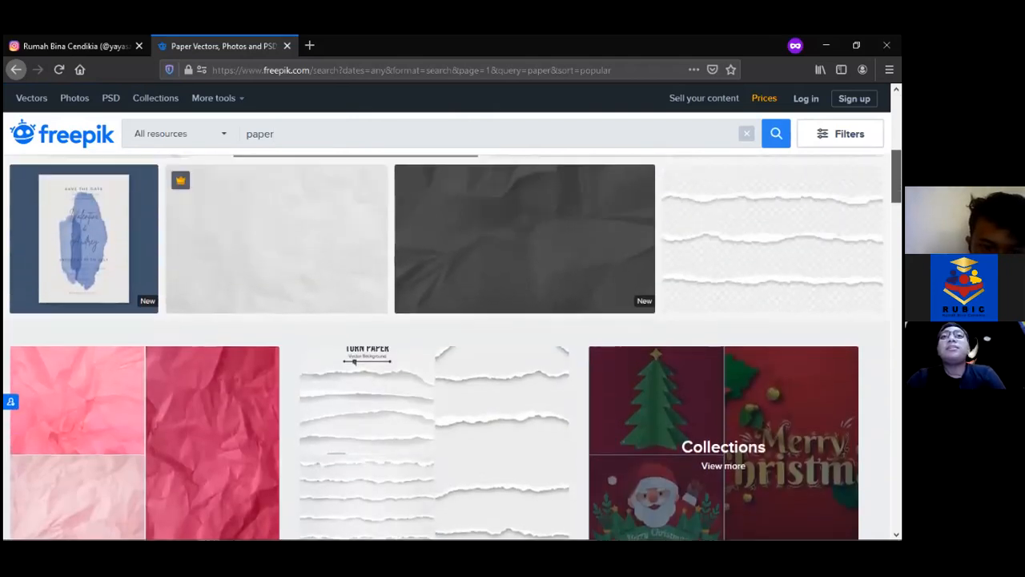
pyautogui.scroll(-8, 448, 345)
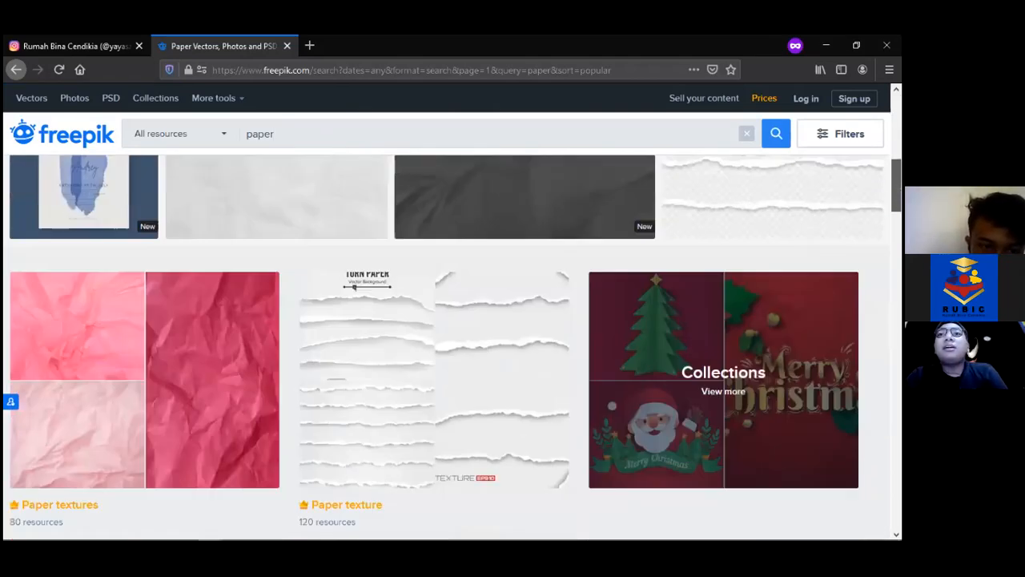
pyautogui.scroll(1, 449, 321)
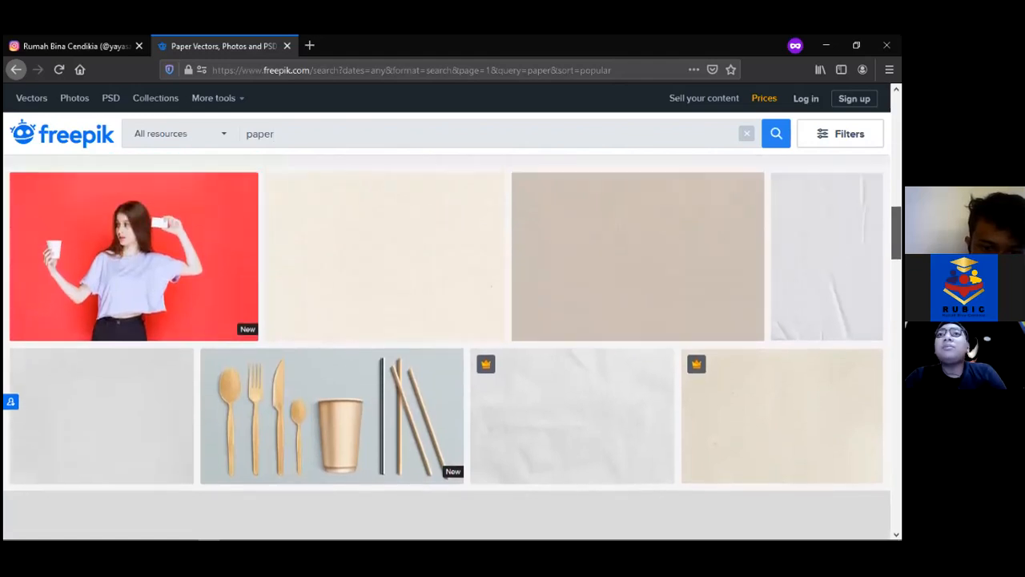
pyautogui.moveTo(451, 312)
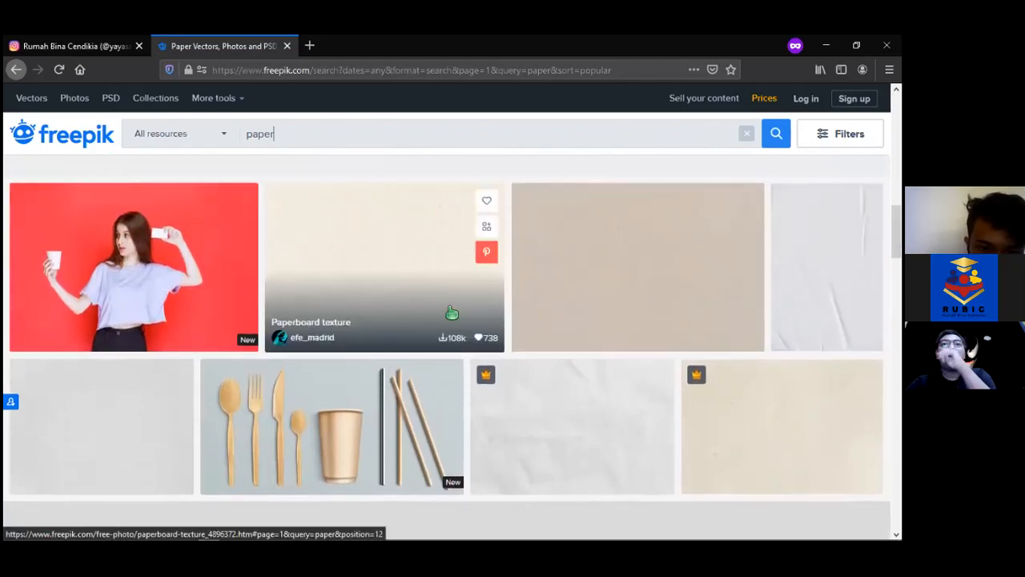
pyautogui.click(414, 277)
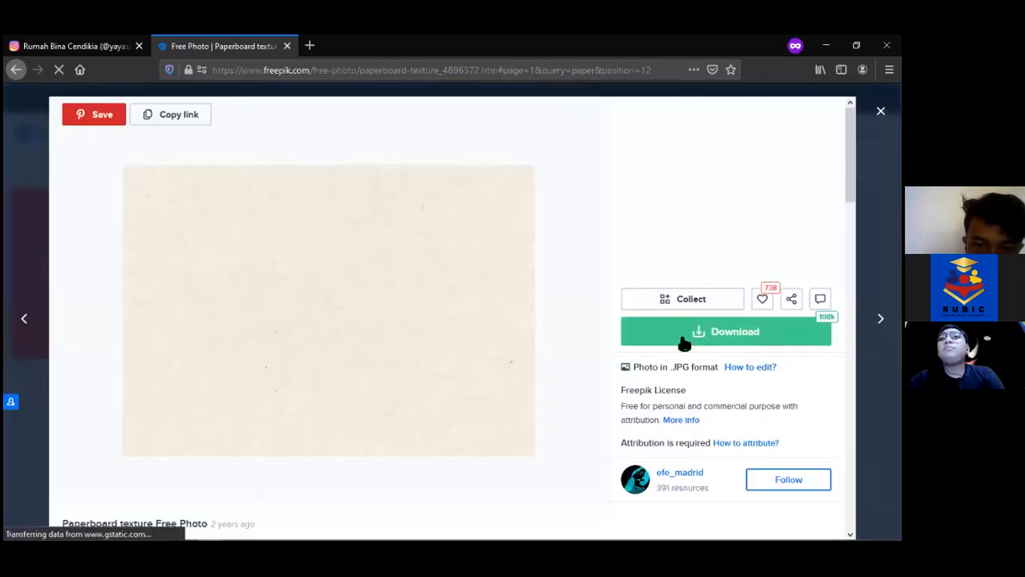
# Save paperboard-texture.jpg as a free download, open its folder, and return to Photoshop
pyautogui.click(685, 345)
pyautogui.click(716, 475)
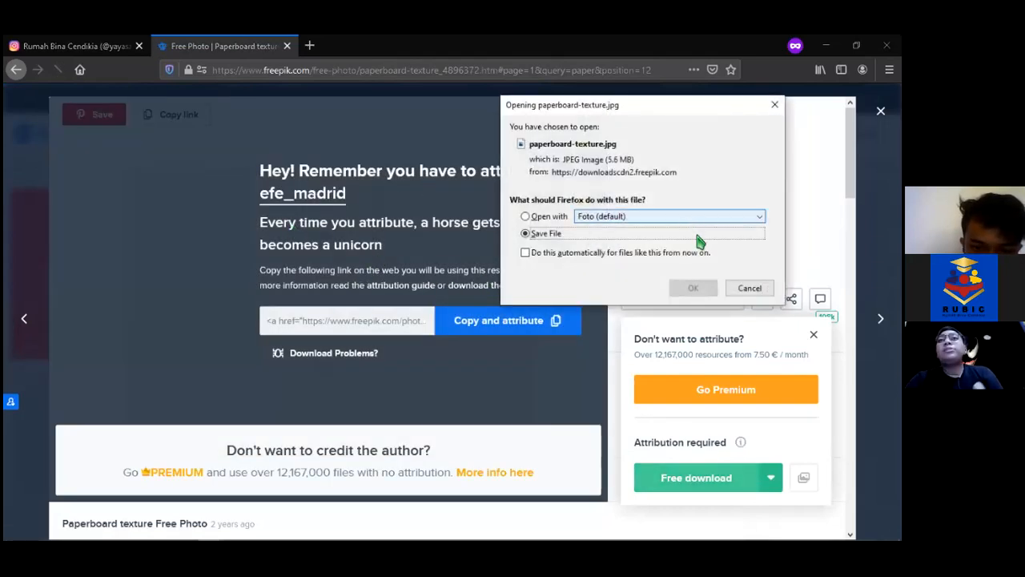
pyautogui.click(694, 287)
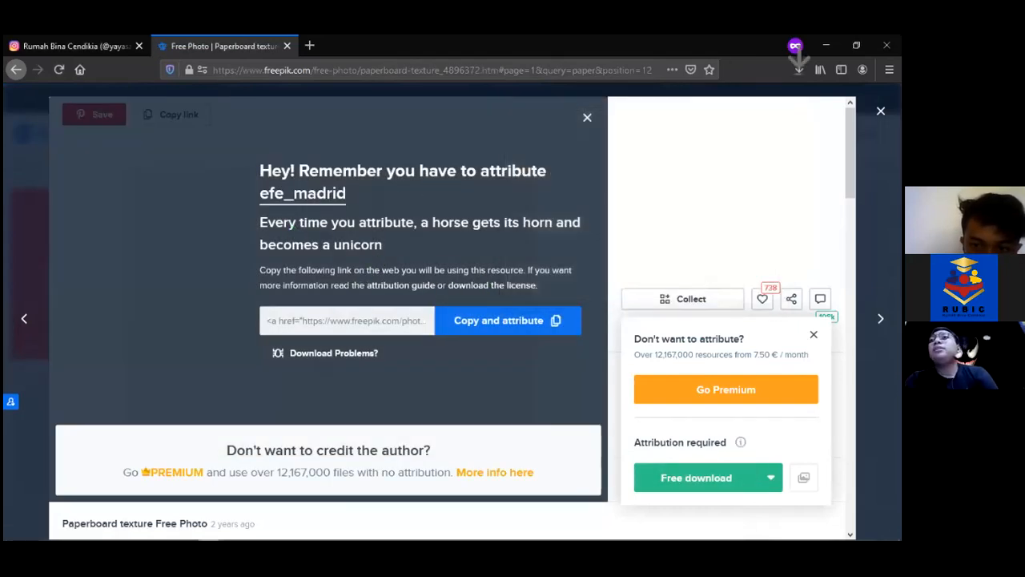
pyautogui.click(799, 70)
pyautogui.click(789, 104)
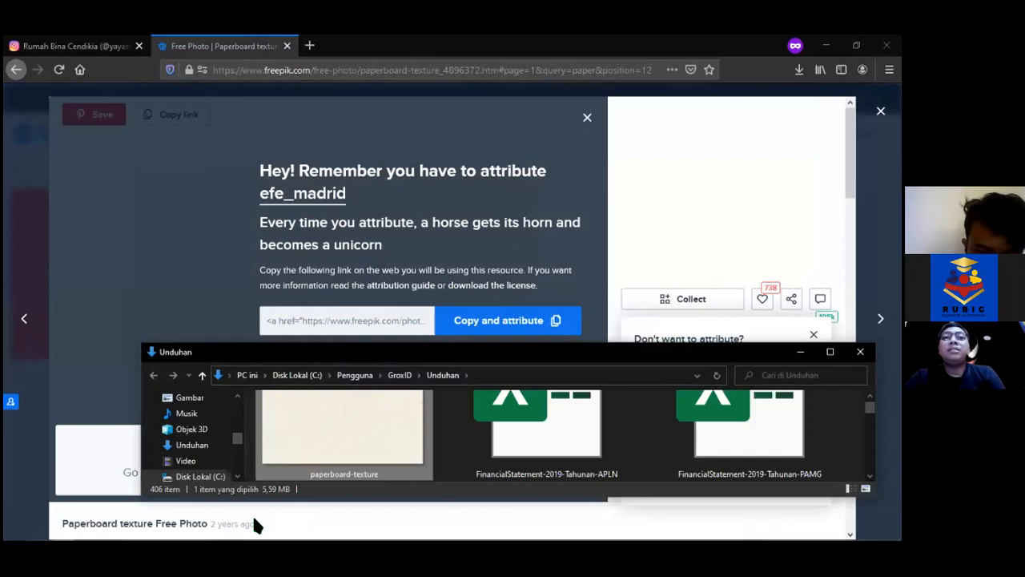
pyautogui.click(161, 530)
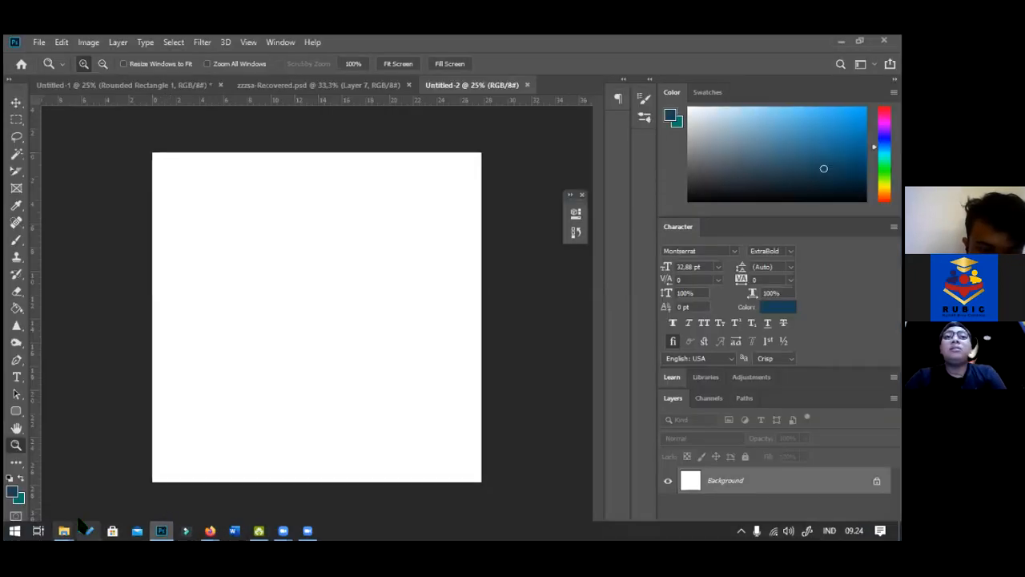
# Drag paperboard-texture from the downloads folder into Untitled-2, roughly size it and move it down
pyautogui.moveTo(63, 530)
pyautogui.click(172, 485)
pyautogui.moveTo(292, 419); pyautogui.dragTo(276, 248)
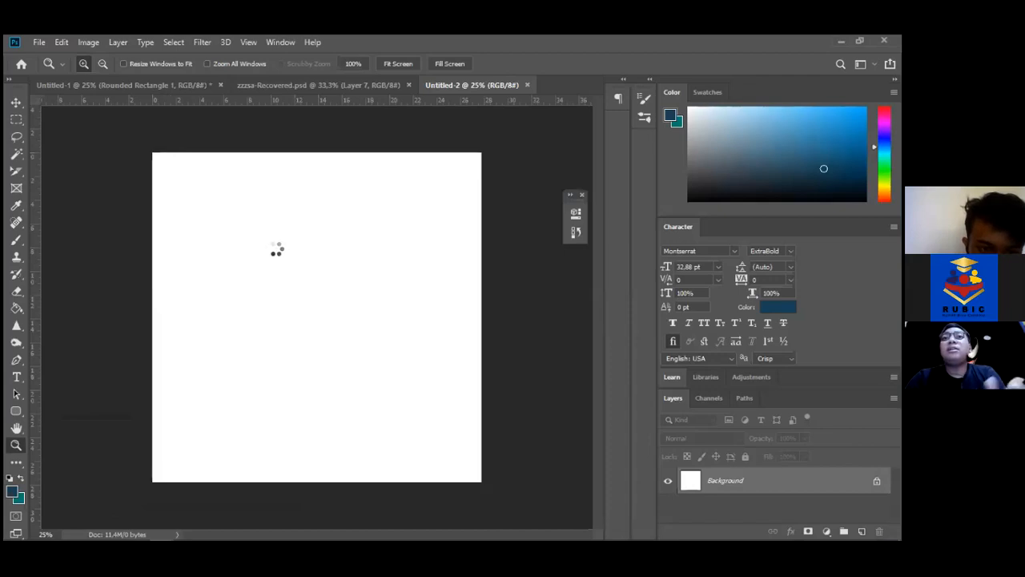
pyautogui.moveTo(331, 327); pyautogui.dragTo(222, 210)
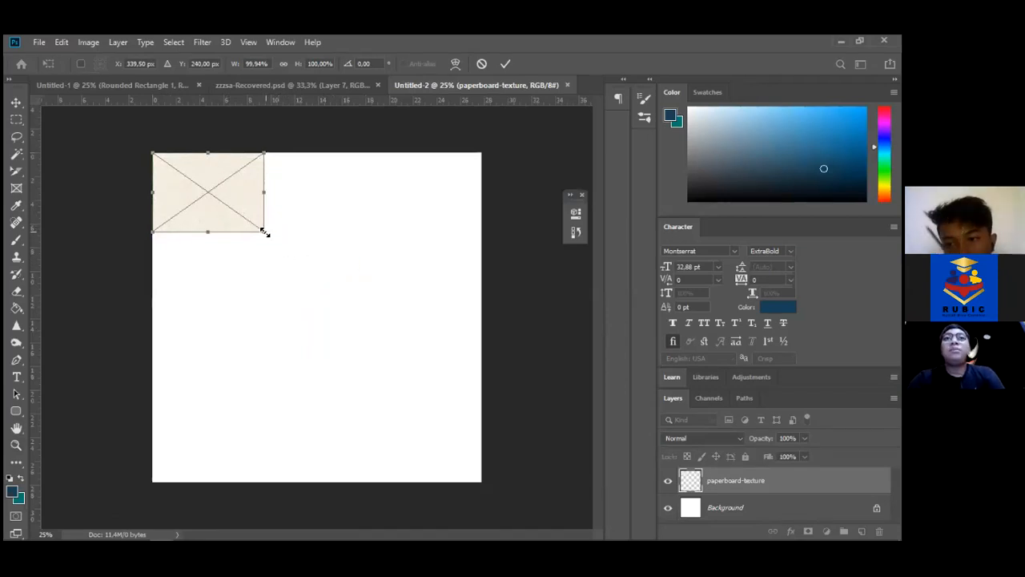
pyautogui.moveTo(513, 431); pyautogui.dragTo(280, 251)
pyautogui.moveTo(84, 308); pyautogui.dragTo(390, 351)
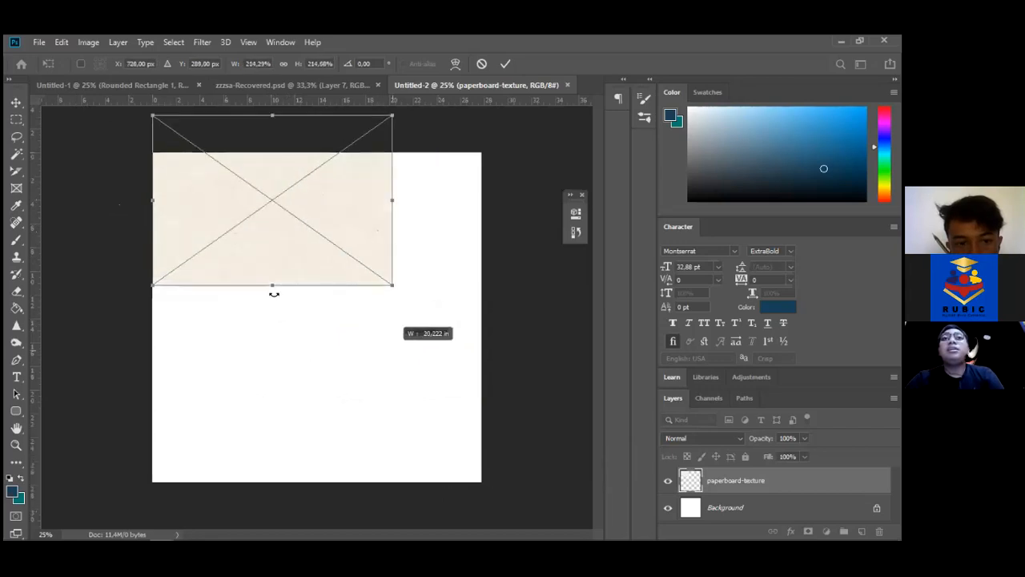
pyautogui.moveTo(304, 425); pyautogui.dragTo(280, 321)
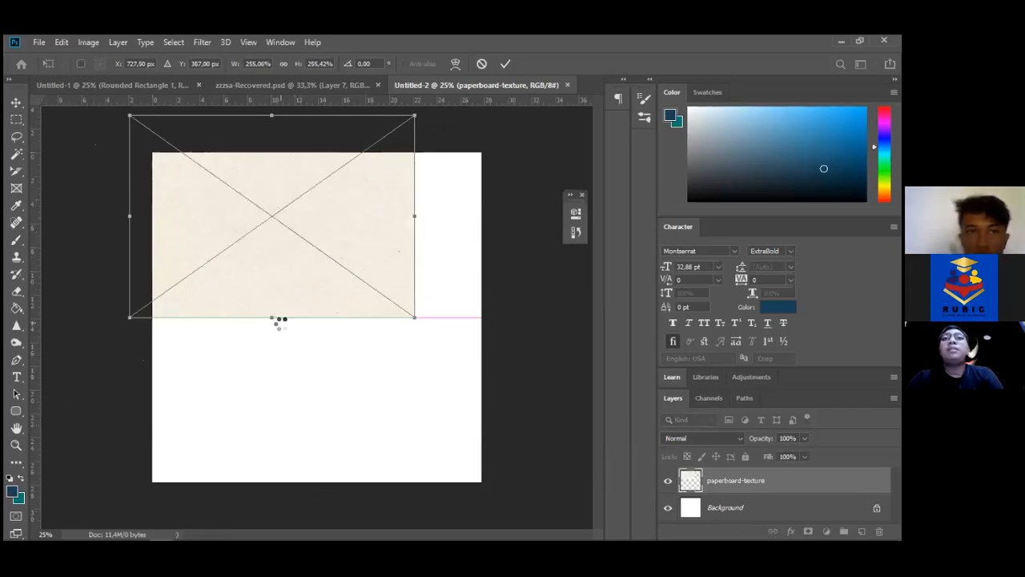
pyautogui.press('Return')
pyautogui.press('z')
pyautogui.press('v')
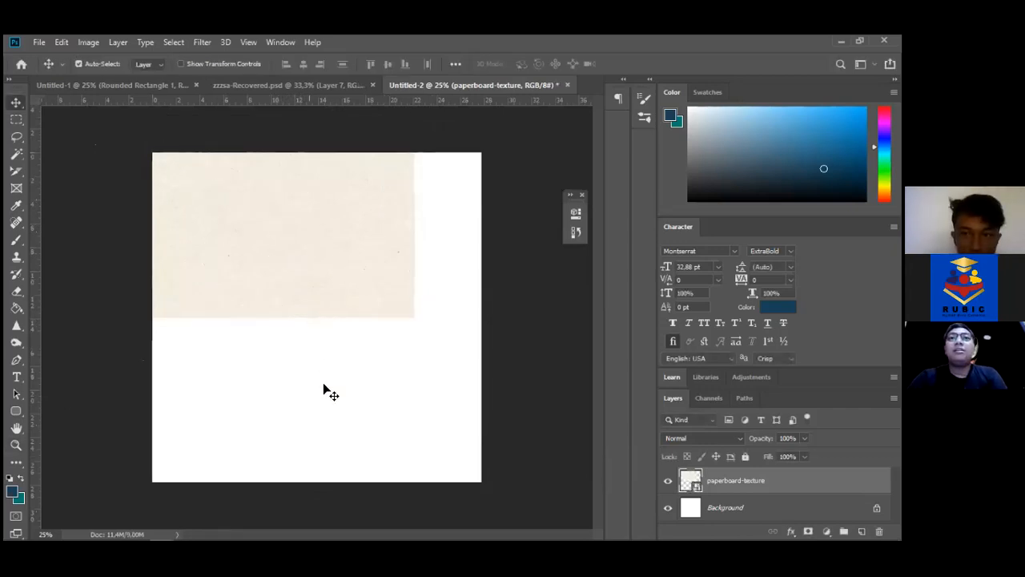
pyautogui.moveTo(322, 306); pyautogui.dragTo(318, 354)
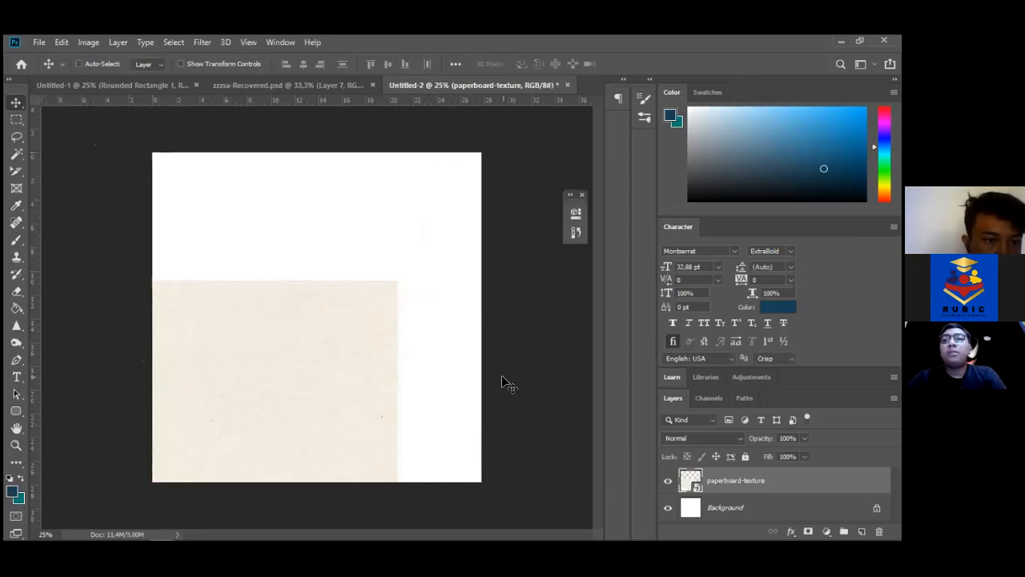
# Rotate the texture about 17.67°, scale it to roughly 555% and centre it over the canvas
pyautogui.hotkey('ctrl', 't')
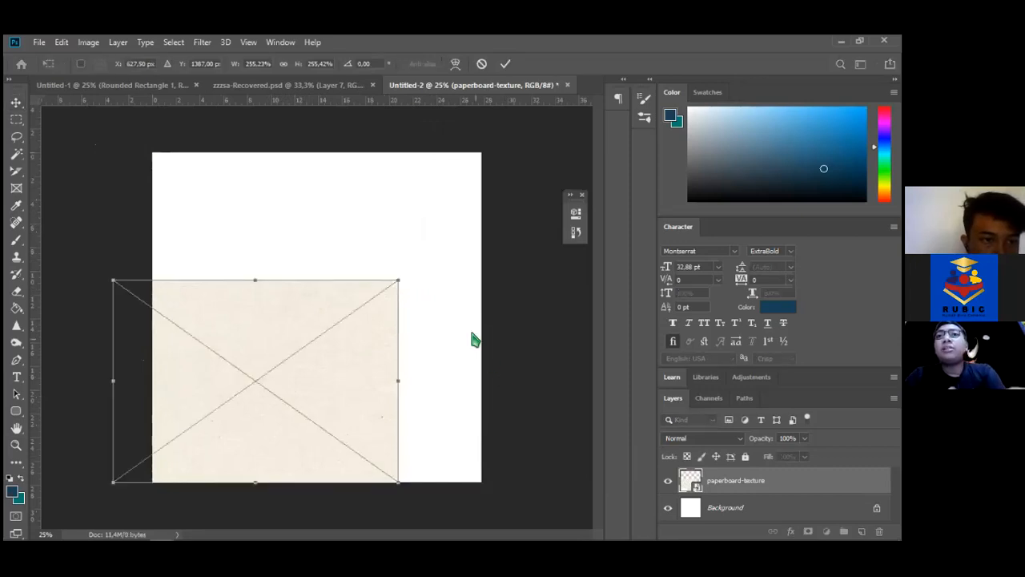
pyautogui.moveTo(412, 265); pyautogui.dragTo(582, 116)
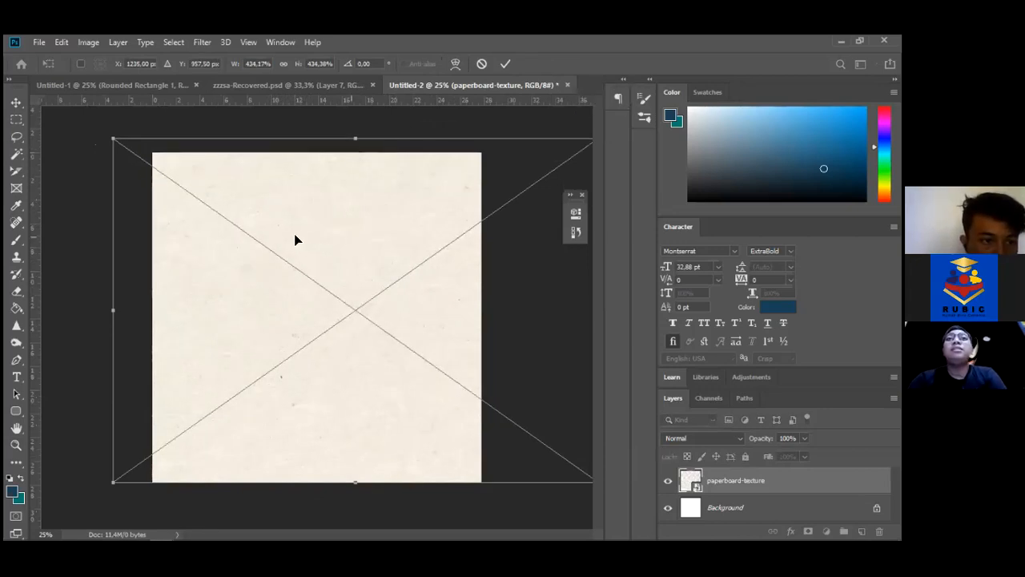
pyautogui.moveTo(103, 136)
pyautogui.mouseDown()
pyautogui.moveTo(60, 337)
pyautogui.moveTo(87, 162)
pyautogui.moveTo(155, 139)
pyautogui.moveTo(100, 188)
pyautogui.moveTo(355, 217)
pyautogui.moveTo(366, 373)
pyautogui.moveTo(187, 369)
pyautogui.moveTo(126, 224)
pyautogui.moveTo(115, 149)
pyautogui.moveTo(195, 49)
pyautogui.moveTo(196, 28)
pyautogui.moveTo(114, 178)
pyautogui.moveTo(80, 218)
pyautogui.moveTo(121, 121)
pyautogui.moveTo(117, 133)
pyautogui.mouseUp()
pyautogui.moveTo(114, 134); pyautogui.dragTo(197, 58)
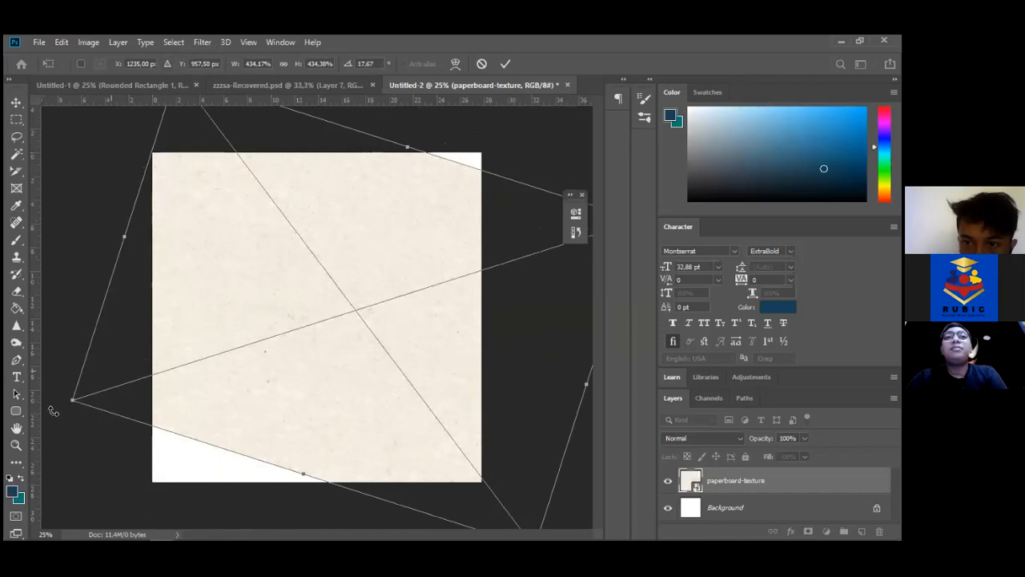
pyautogui.moveTo(72, 398); pyautogui.dragTo(18, 412)
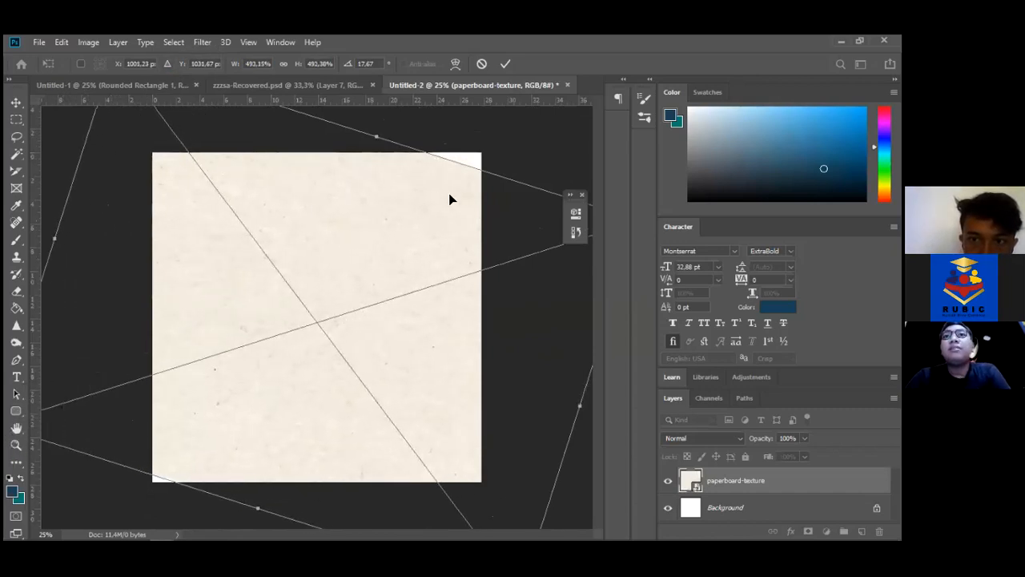
pyautogui.moveTo(376, 136); pyautogui.dragTo(421, 100)
pyautogui.moveTo(375, 207); pyautogui.dragTo(361, 226)
pyautogui.press('Return')
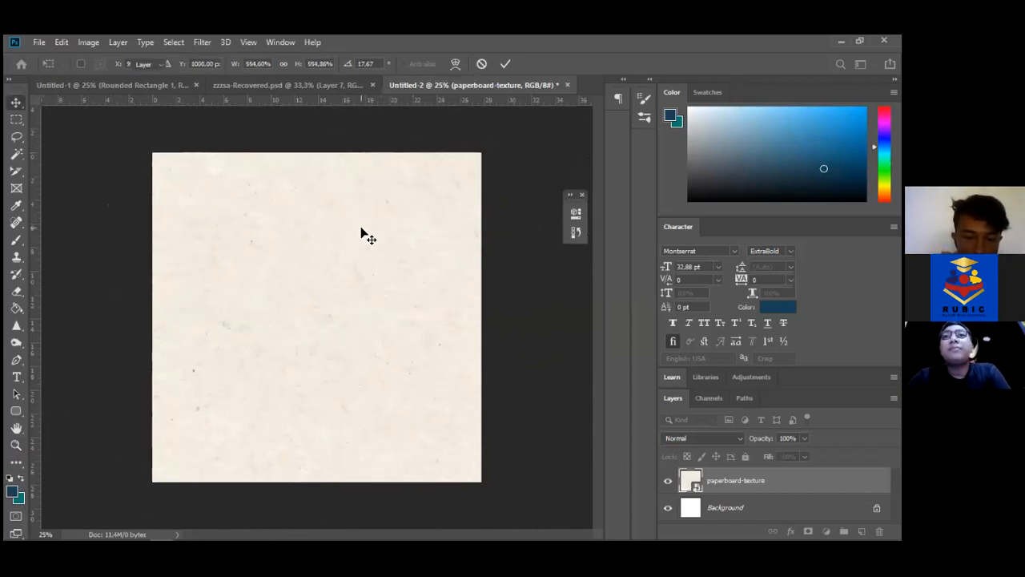
pyautogui.press('z')
pyautogui.click(362, 229)
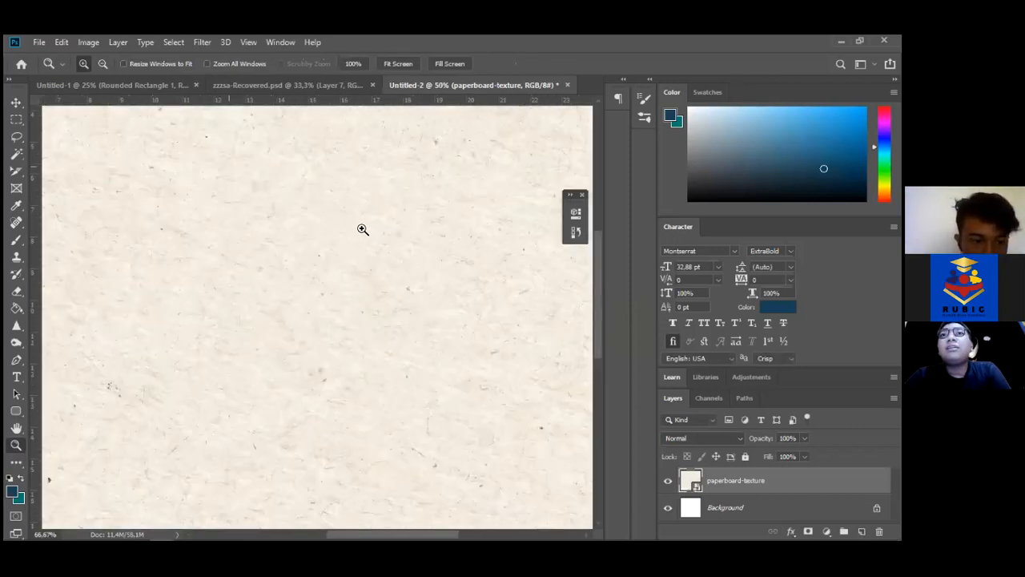
pyautogui.click(362, 229)
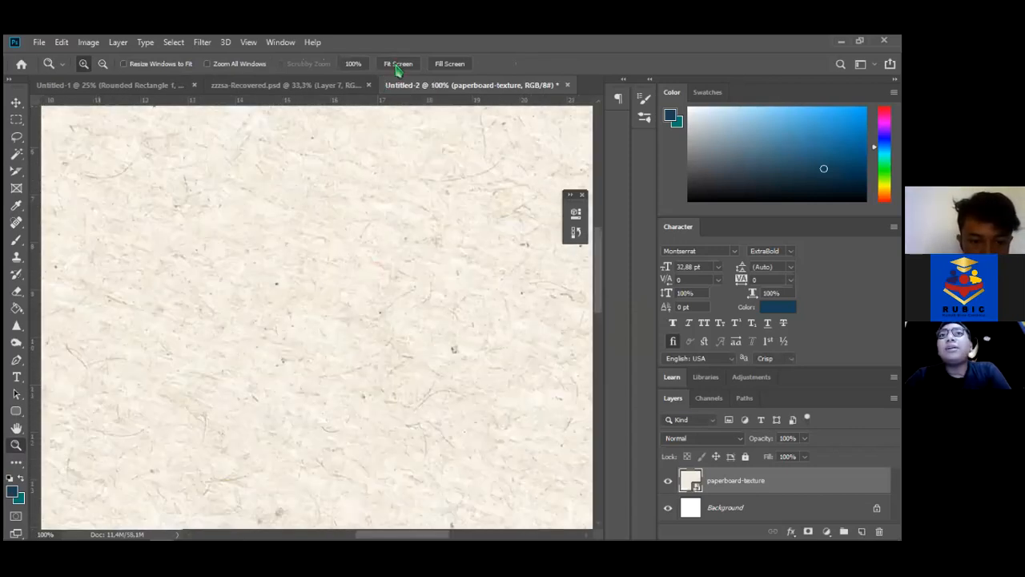
pyautogui.click(398, 64)
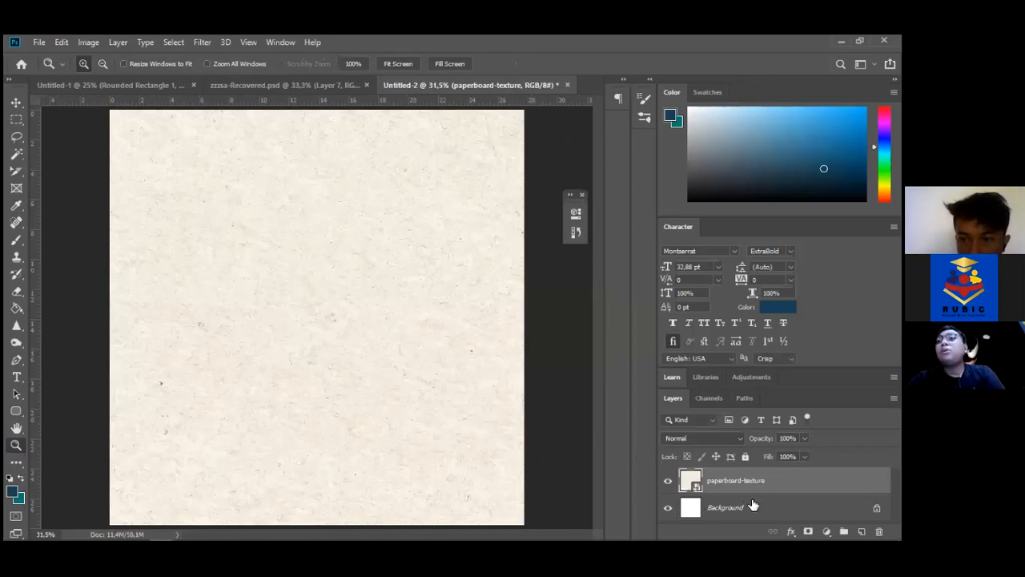
pyautogui.moveTo(753, 538)
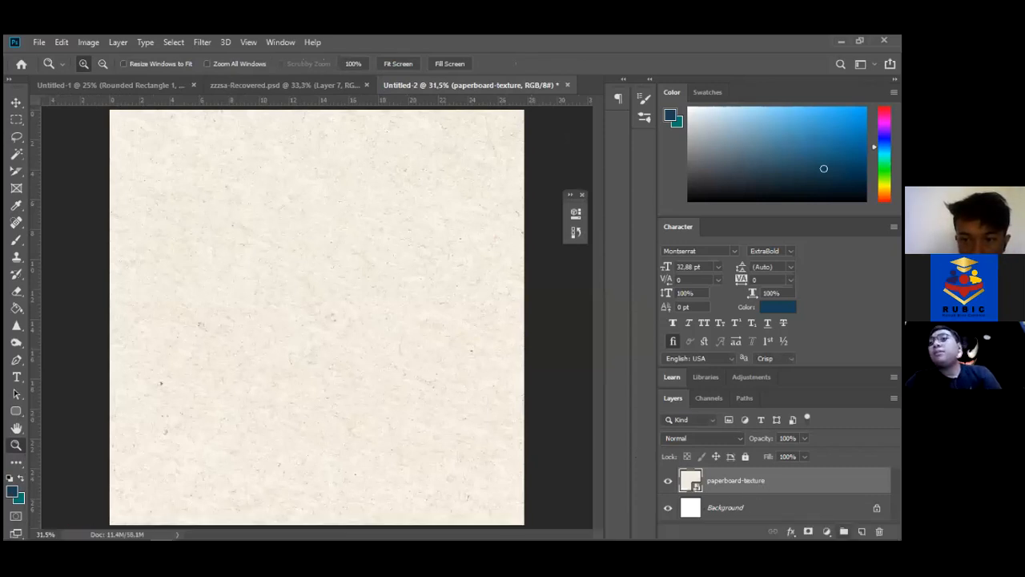
pyautogui.hotkey('ctrl', 'g')
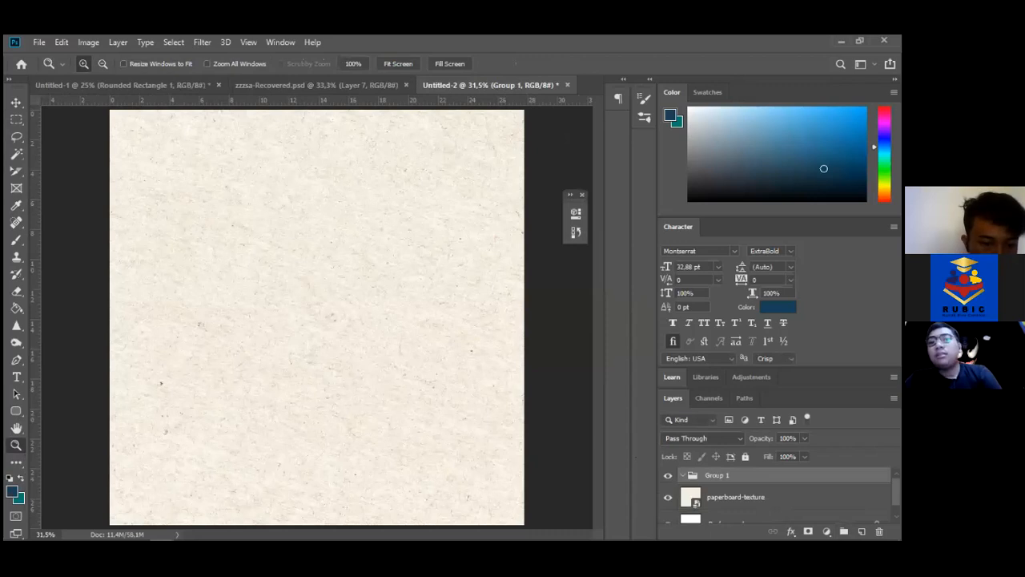
pyautogui.hotkey('ctrl', 'z')
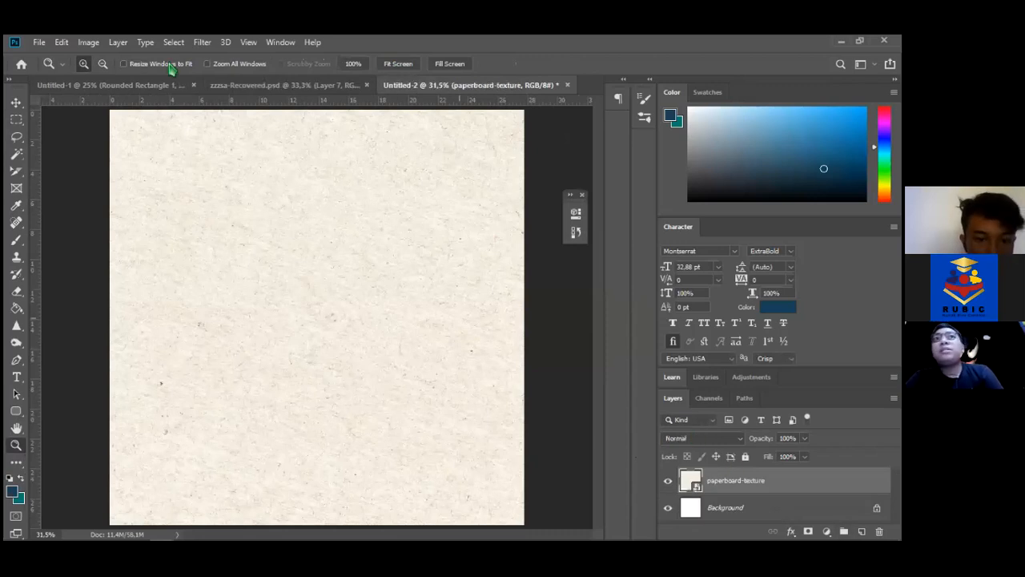
pyautogui.click(117, 43)
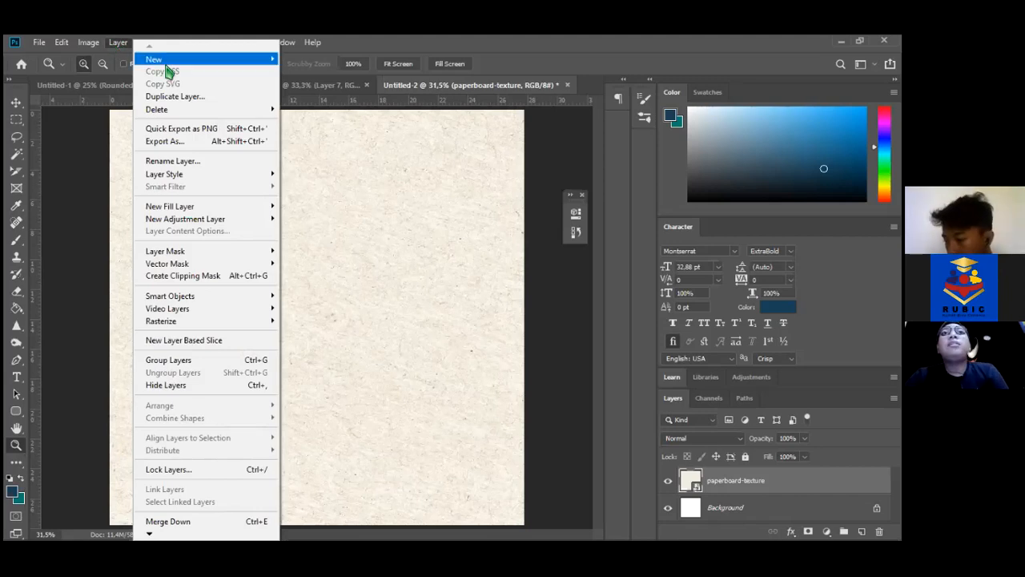
# Create a new empty Layer 1 above the paperboard texture
pyautogui.moveTo(167, 66)
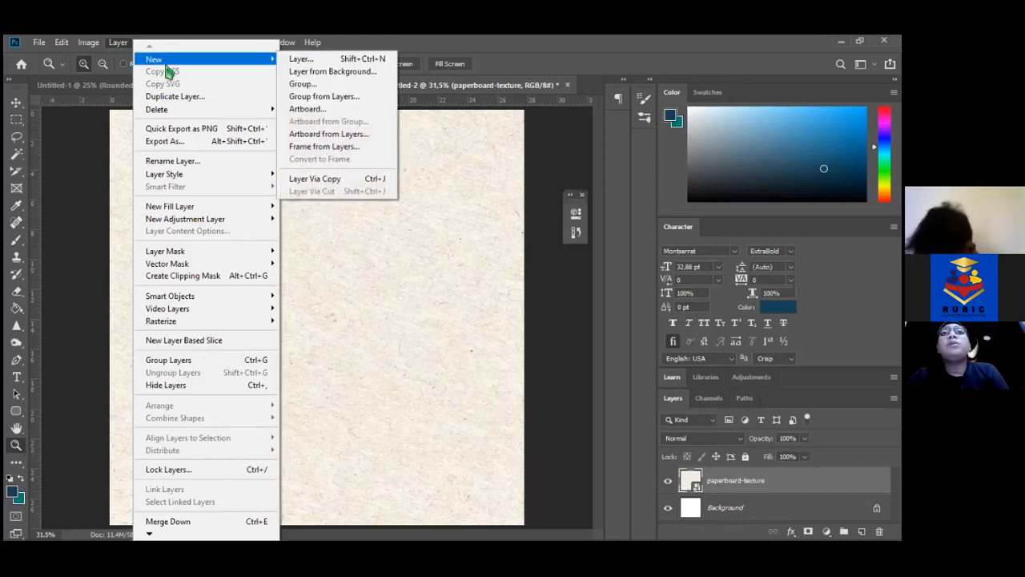
pyautogui.click(318, 62)
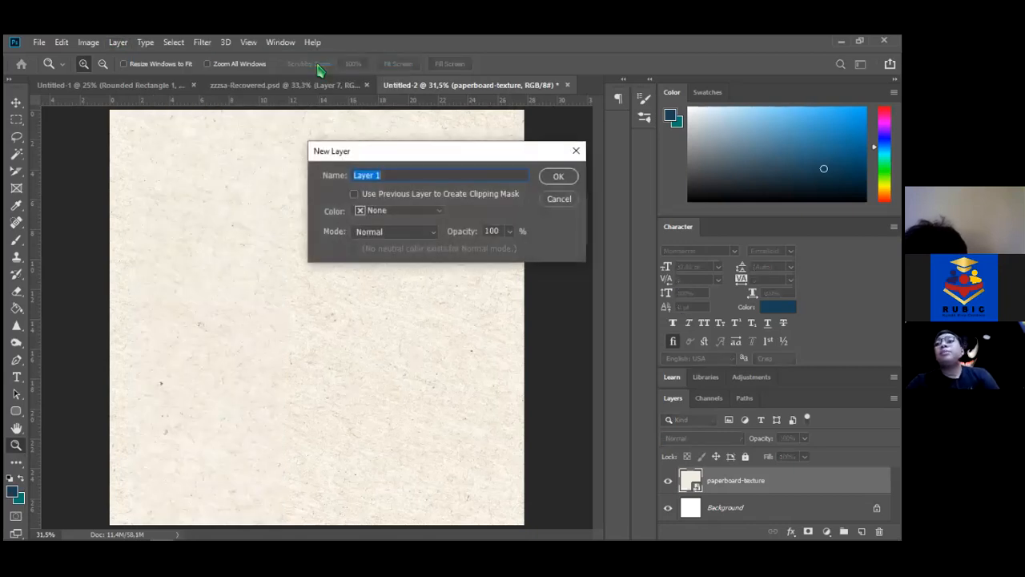
pyautogui.press('Return')
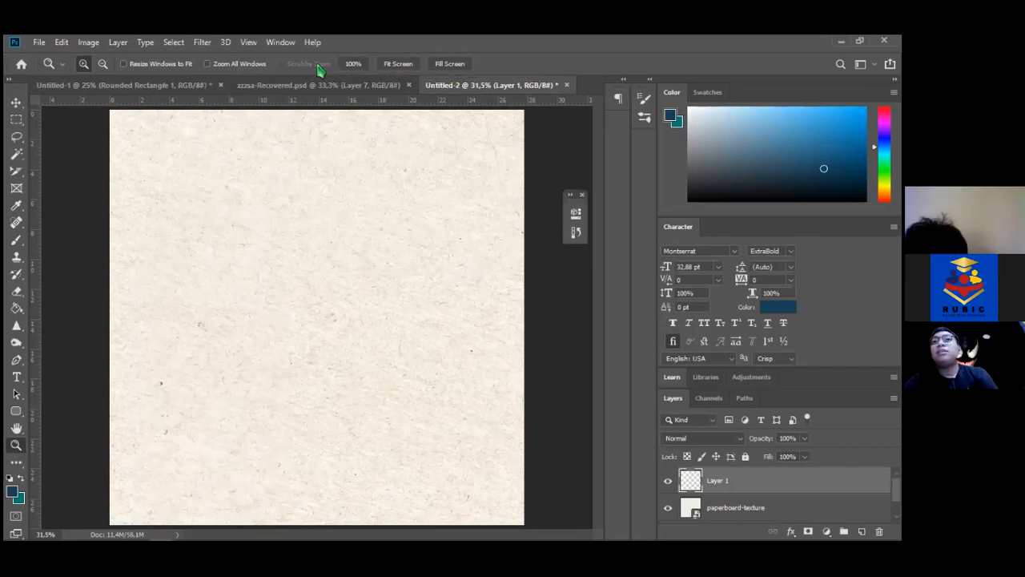
pyautogui.hotkey('ctrl', 'shift', 'n')
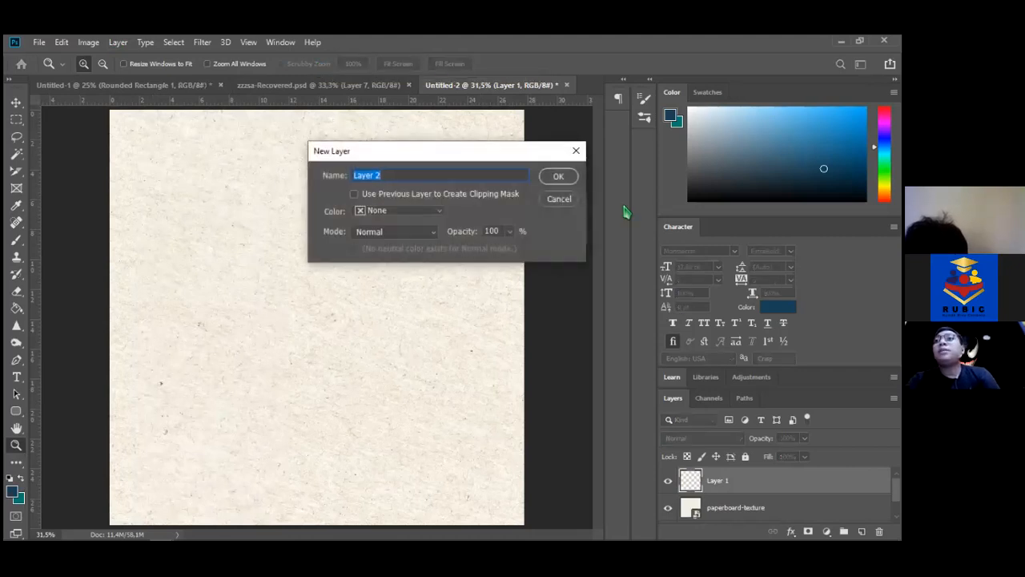
pyautogui.click(559, 199)
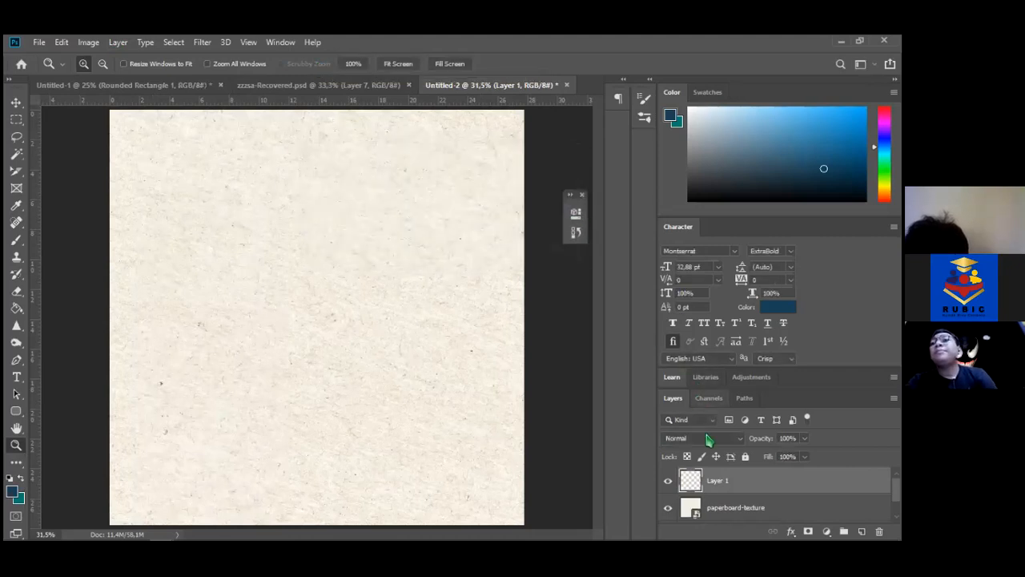
# Rename Layer 1 to 'diatas bg'
pyautogui.doubleClick(717, 479)
pyautogui.press('Return')
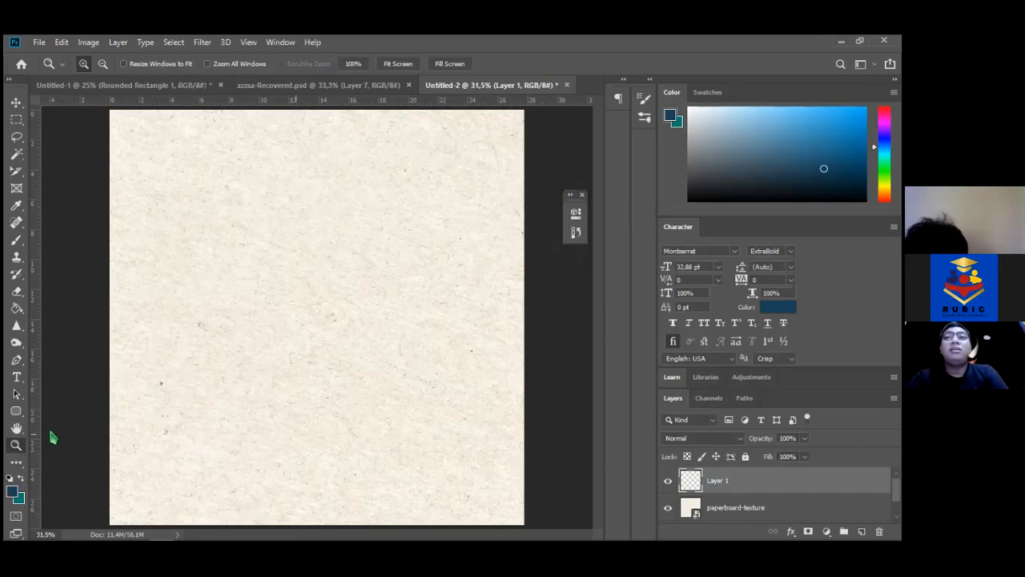
pyautogui.doubleClick(721, 479)
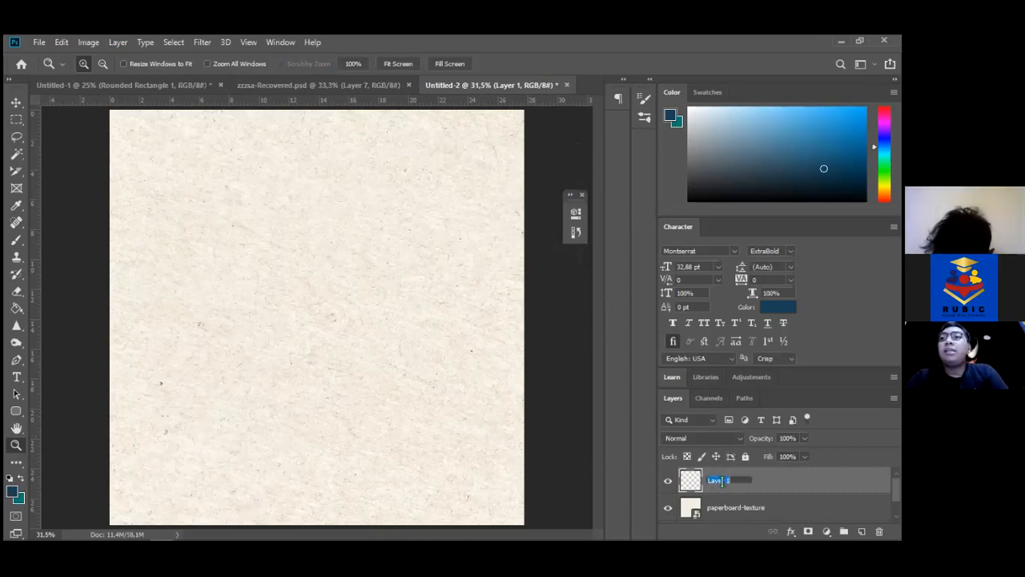
pyautogui.write('datas bo')
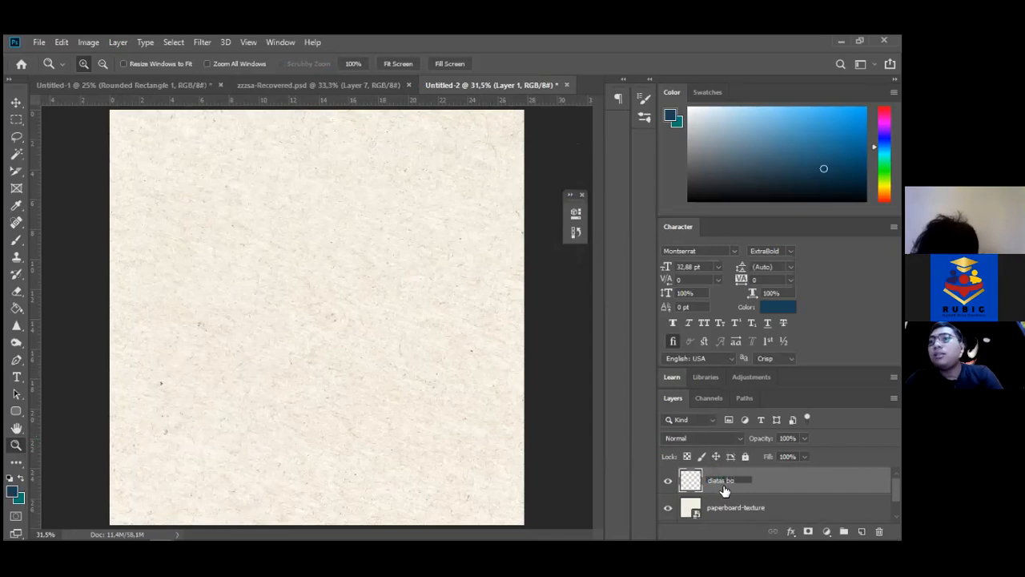
pyautogui.press('Return')
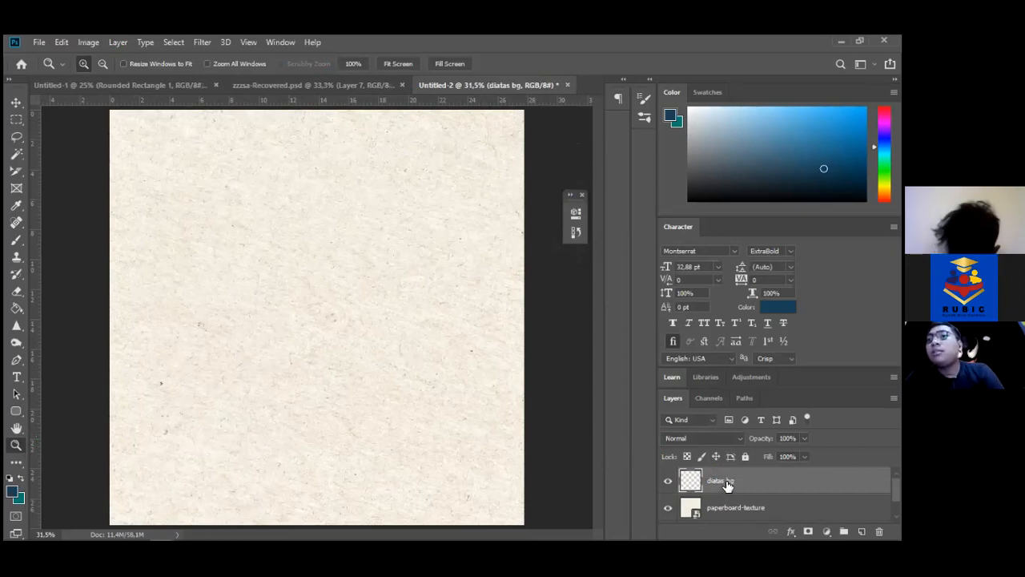
pyautogui.press('g')
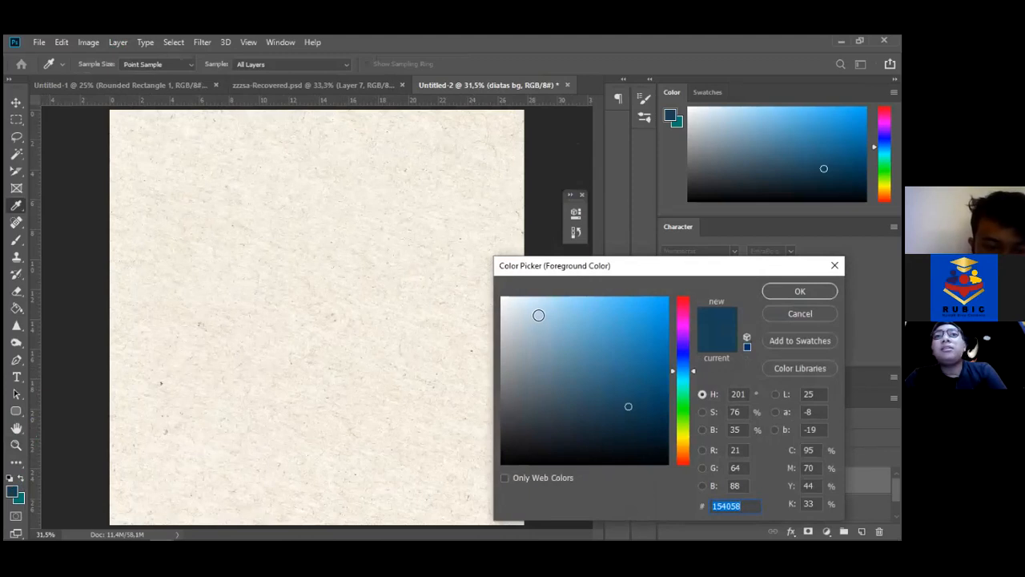
# Set the foreground colour to white (#ffffff) and select the Paint Bucket Tool
pyautogui.write('ffffff')
pyautogui.press('Return')
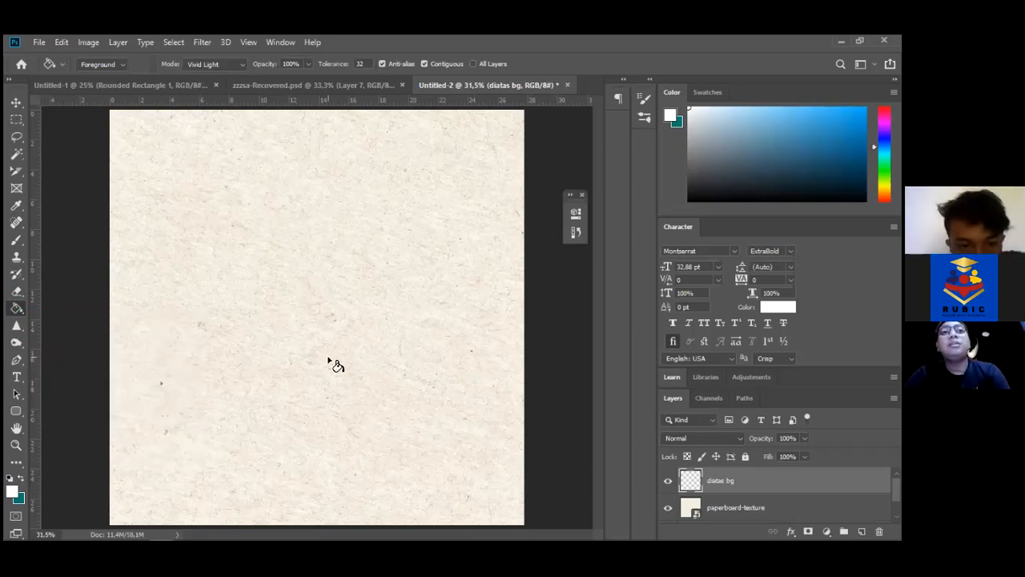
pyautogui.rightClick(17, 309)
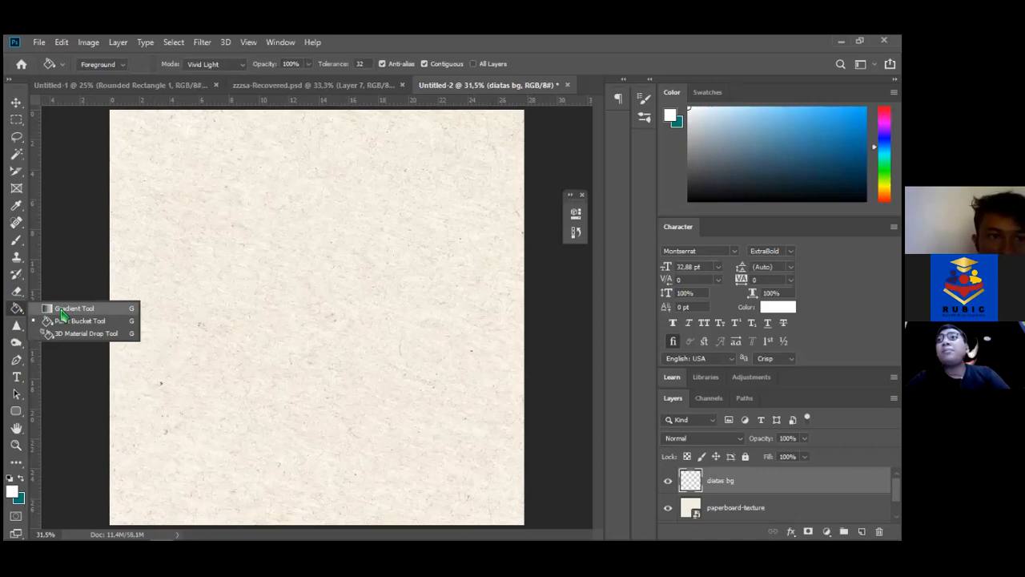
pyautogui.click(63, 312)
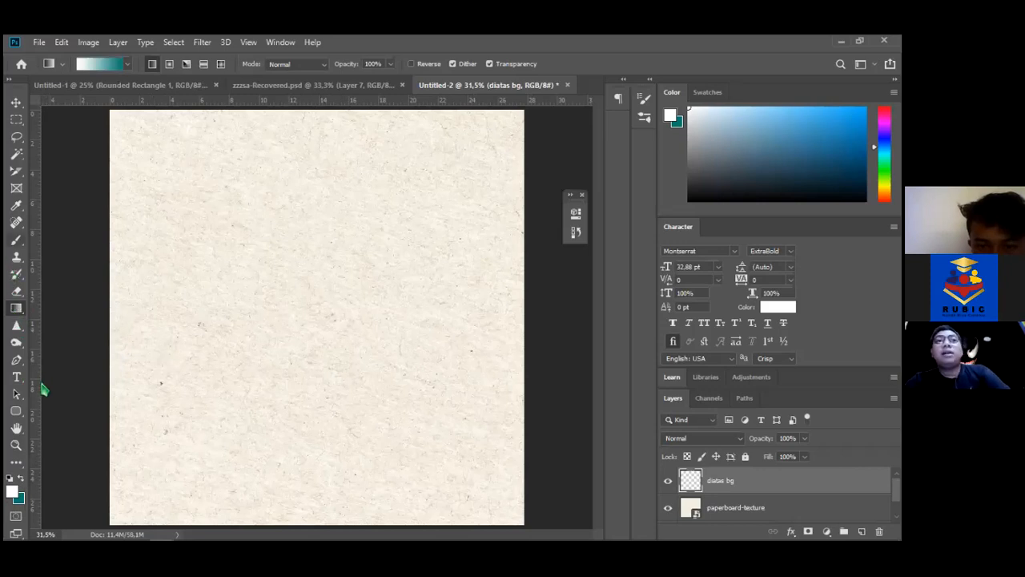
pyautogui.click(16, 309)
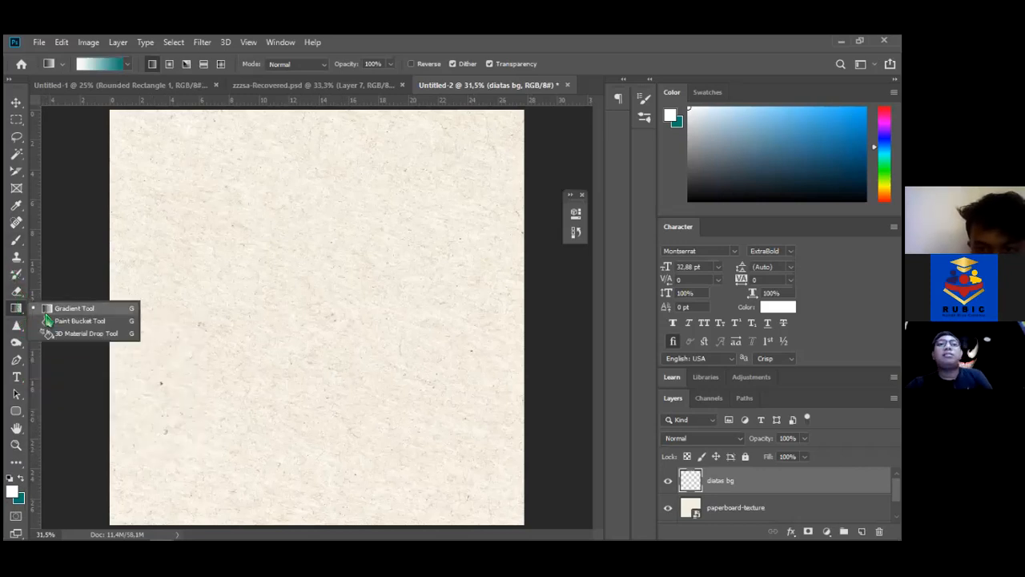
pyautogui.click(51, 322)
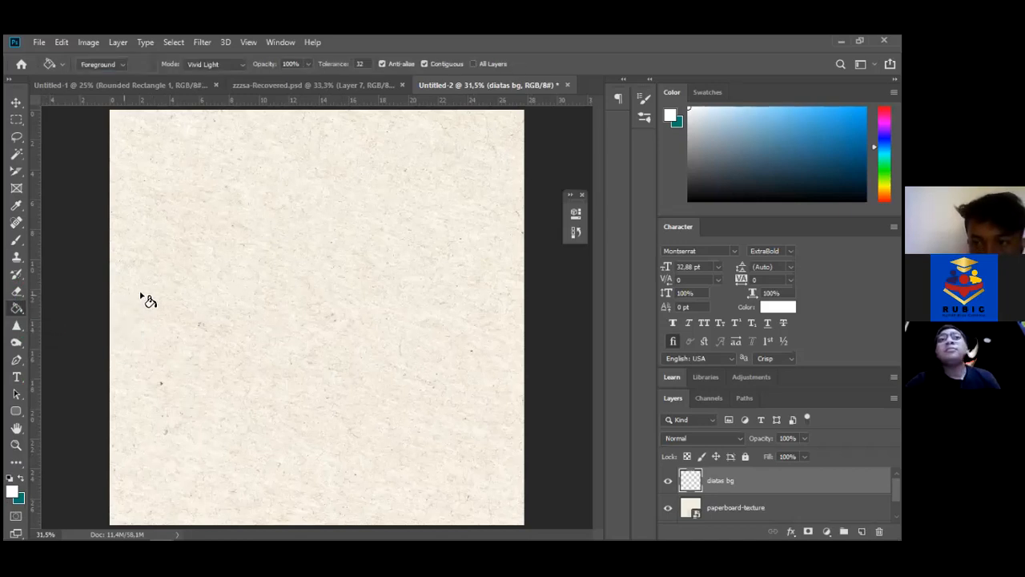
# Fill the diatas bg layer with white and lower its opacity to 58%
pyautogui.click(284, 324)
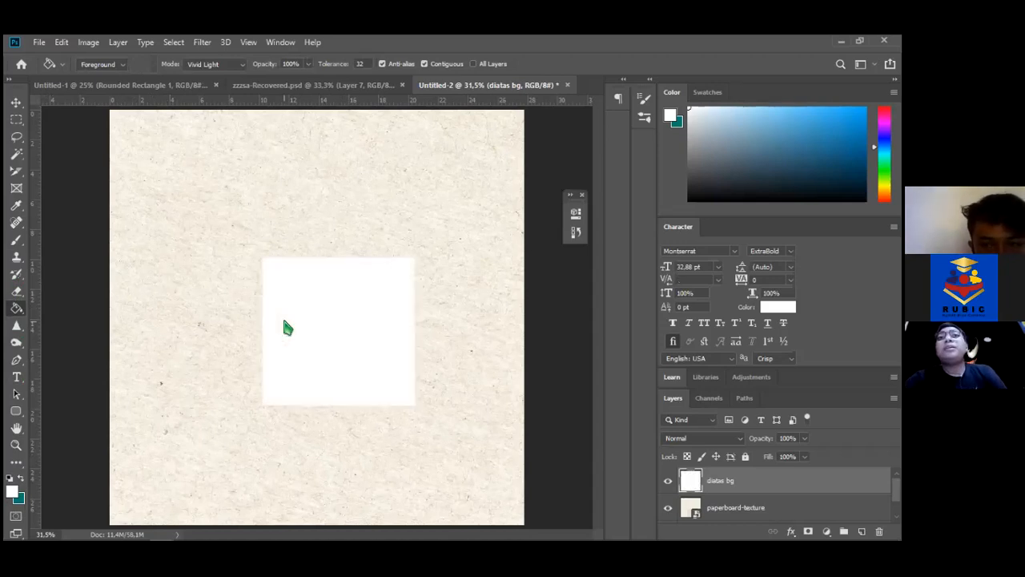
pyautogui.click(665, 485)
pyautogui.click(664, 485)
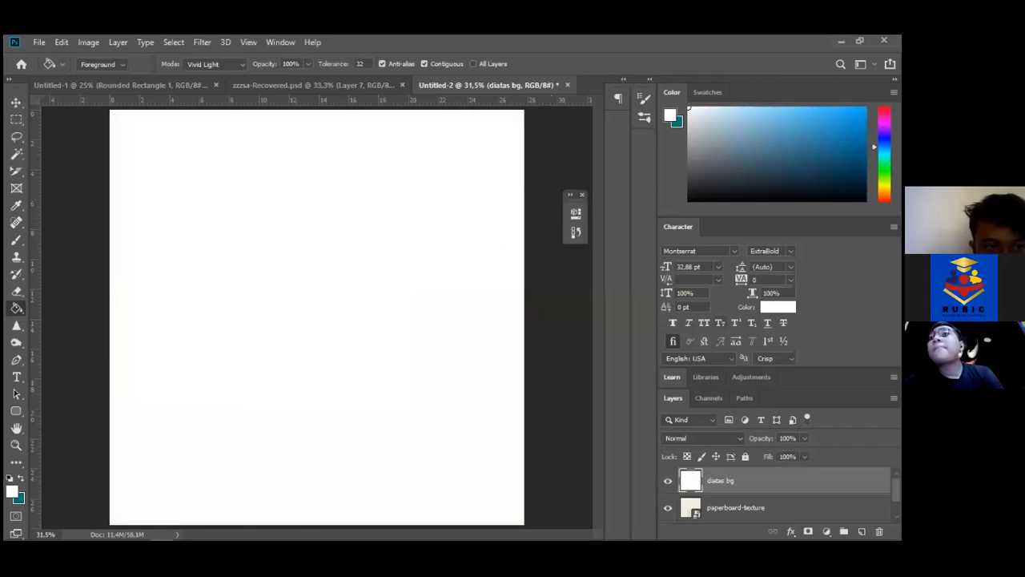
pyautogui.click(804, 438)
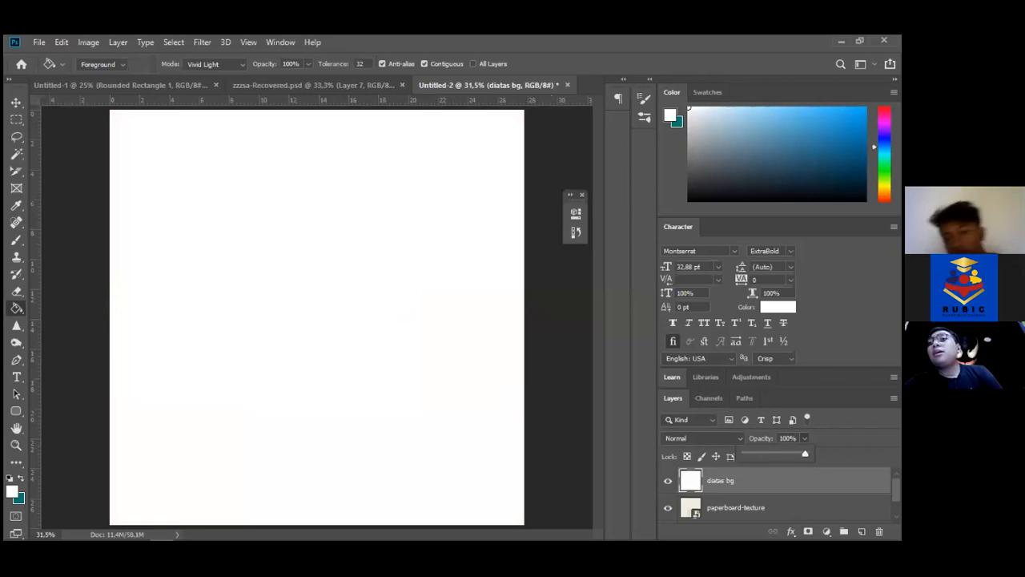
pyautogui.moveTo(811, 453); pyautogui.dragTo(783, 453)
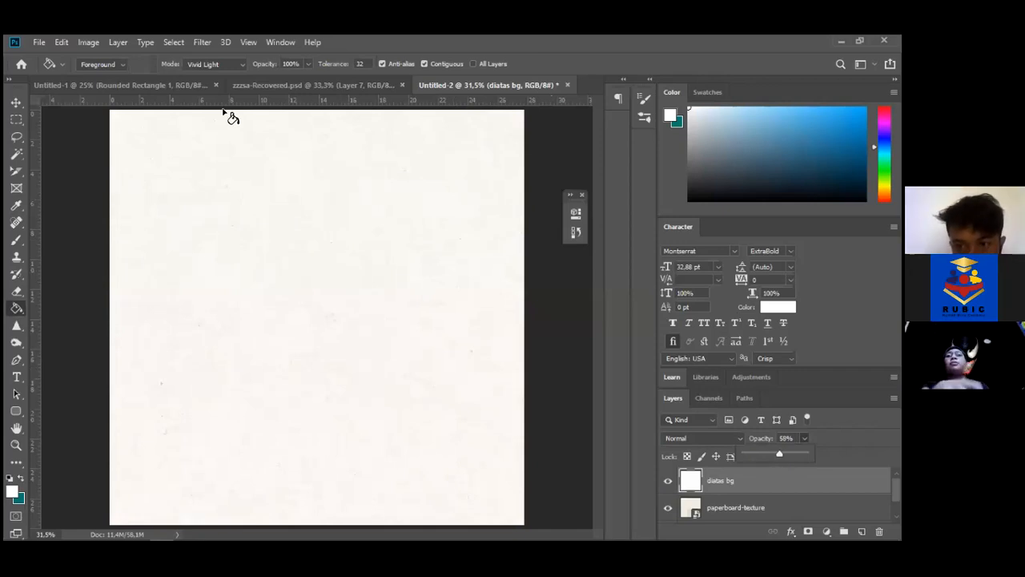
pyautogui.click(741, 489)
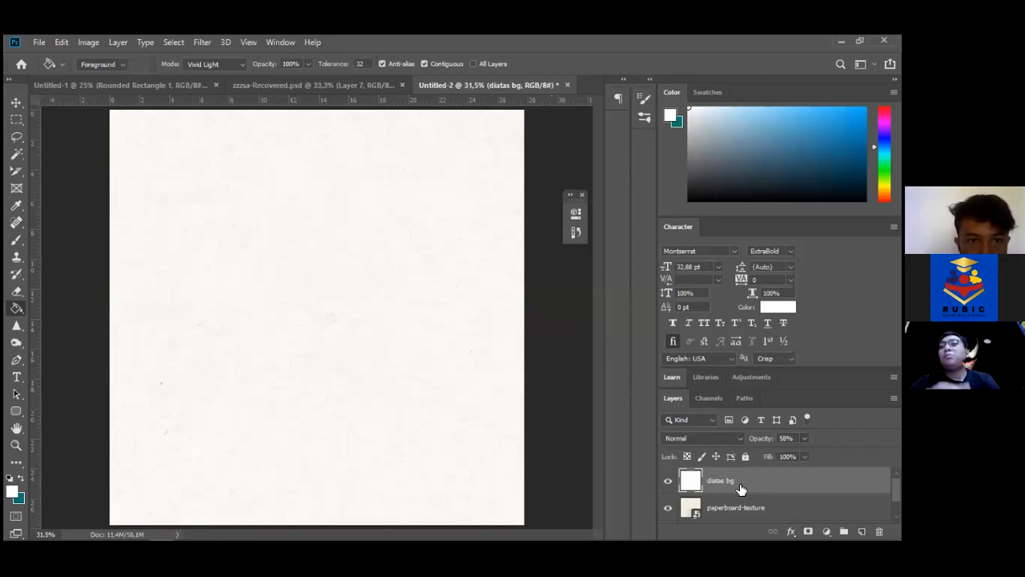
pyautogui.click(16, 412)
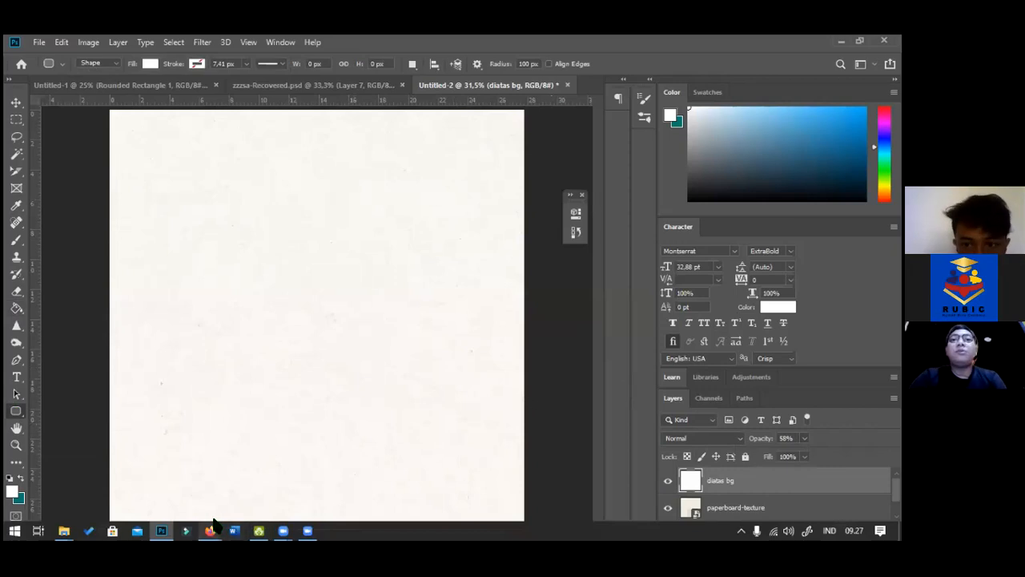
# Search for Color Hunt in a new private Firefox tab
pyautogui.moveTo(209, 530)
pyautogui.click(160, 481)
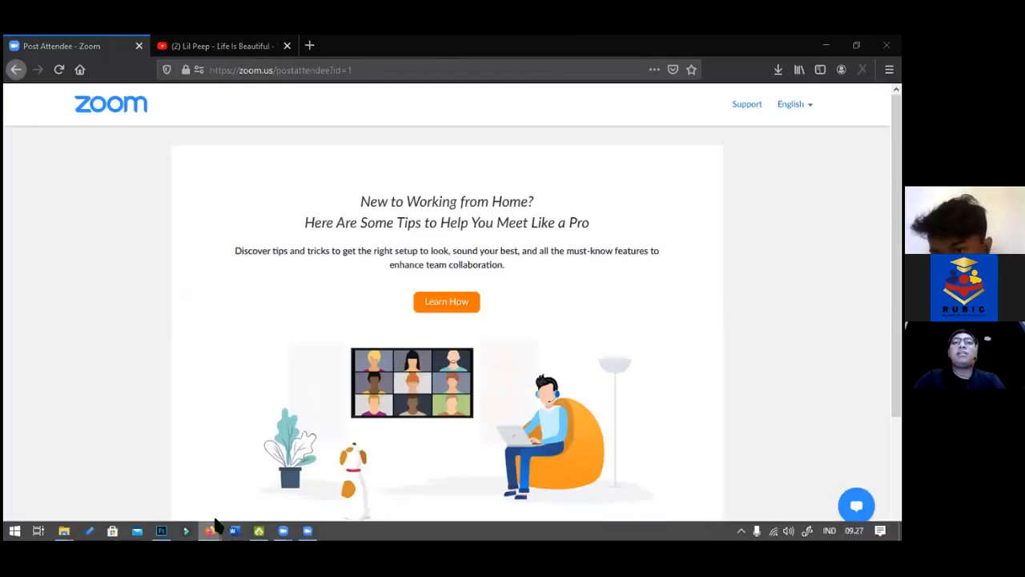
pyautogui.moveTo(210, 530)
pyautogui.click(245, 467)
pyautogui.click(309, 45)
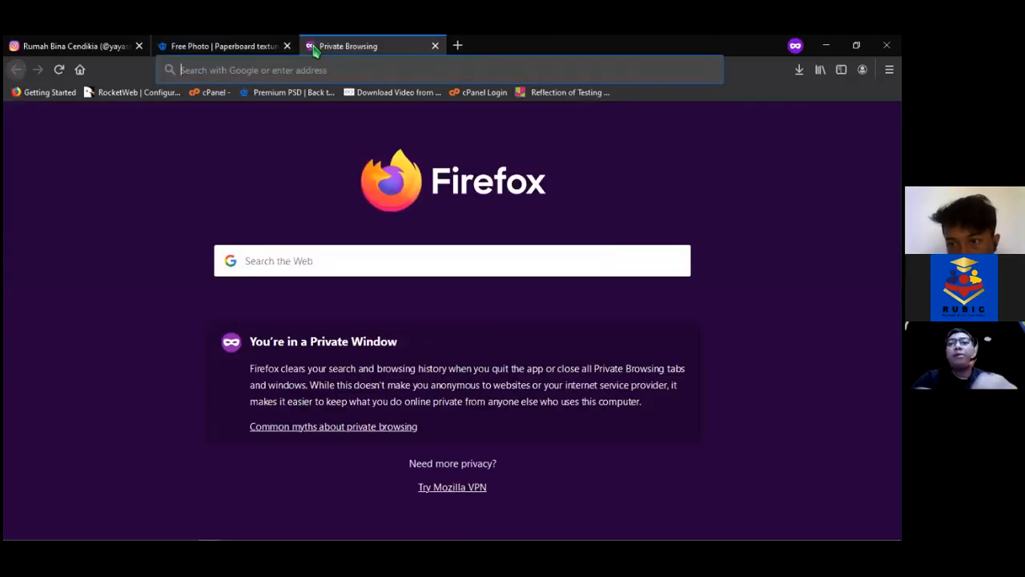
pyautogui.write('colou')
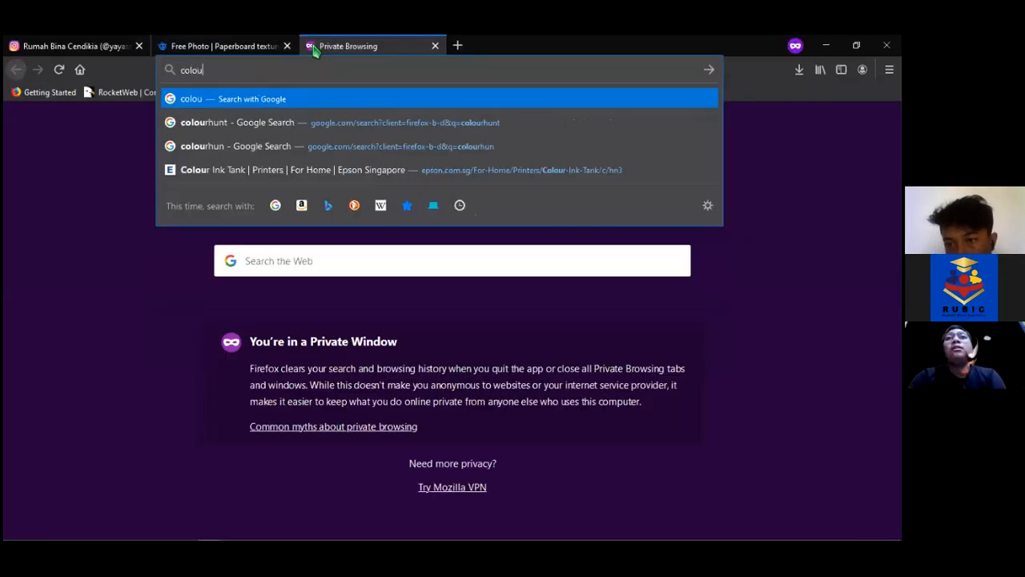
pyautogui.write('hunt')
pyautogui.press('Return')
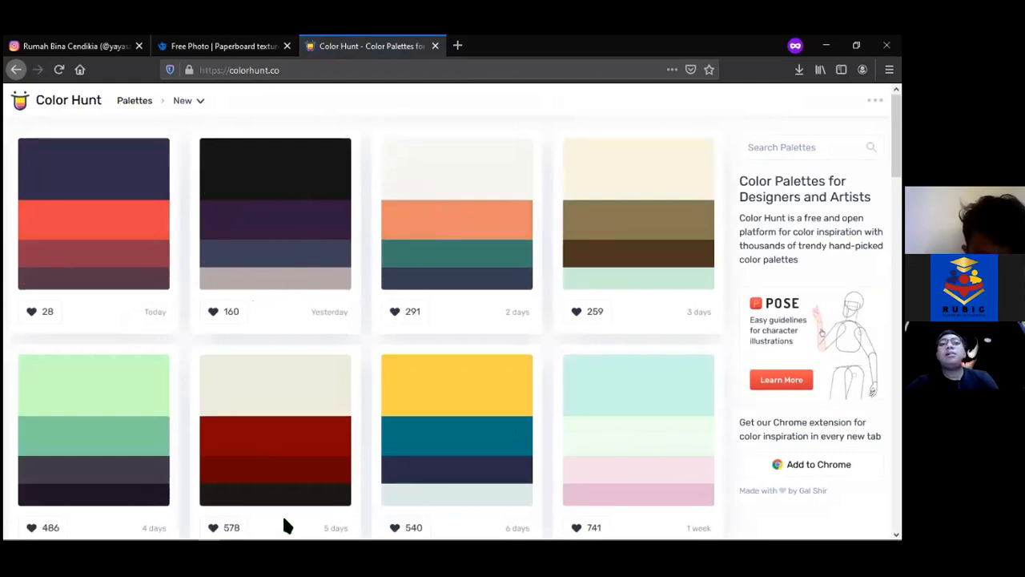
# Close the stray OpenBoard and Unduhan windows, copy the palette's navy hex code, and return to Photoshop
pyautogui.hotkey('alt', 'shift', 'Tab')
pyautogui.hotkey('alt', 'shift', 'Tab')
pyautogui.hotkey('alt', 'shift', 'Tab')
pyautogui.hotkey('alt', 'shift', 'Tab')
pyautogui.hotkey('alt', 'shift', 'Tab')
pyautogui.hotkey('alt', 'shift', 'Tab')
pyautogui.hotkey('alt', 'shift', 'Tab')
pyautogui.hotkey('alt', 'shift', 'Tab')
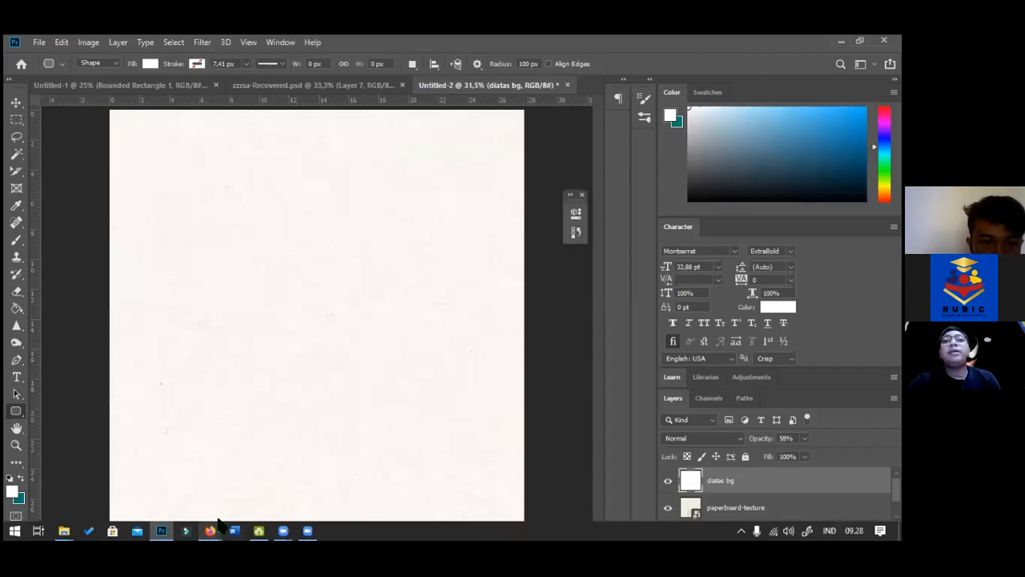
pyautogui.moveTo(64, 530)
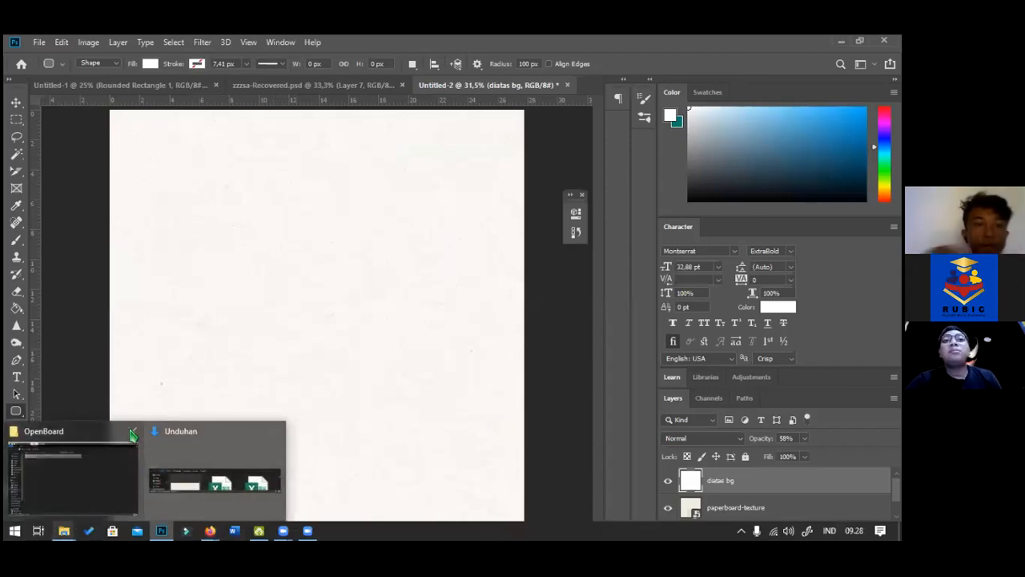
pyautogui.click(131, 431)
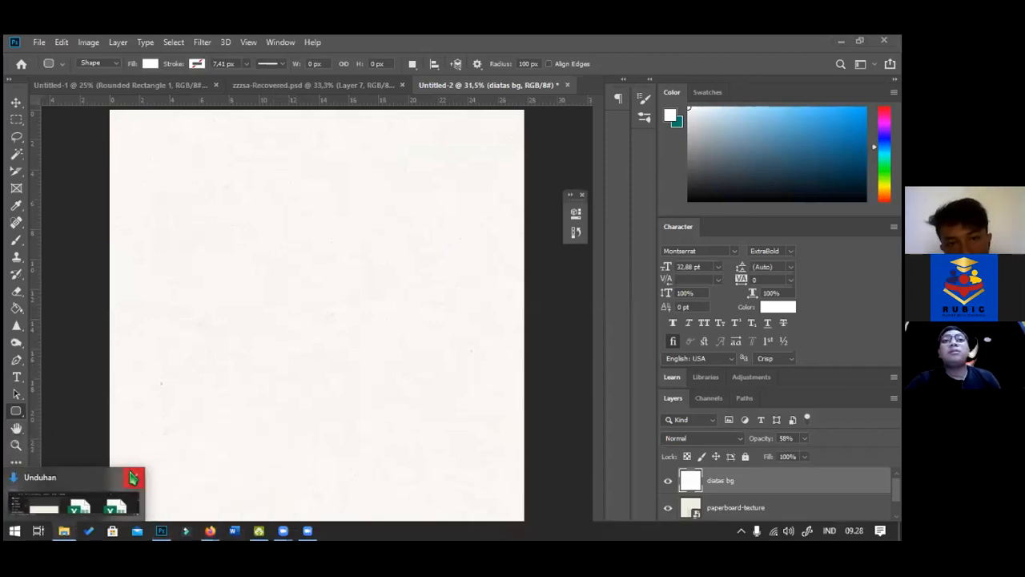
pyautogui.click(133, 477)
pyautogui.moveTo(211, 526)
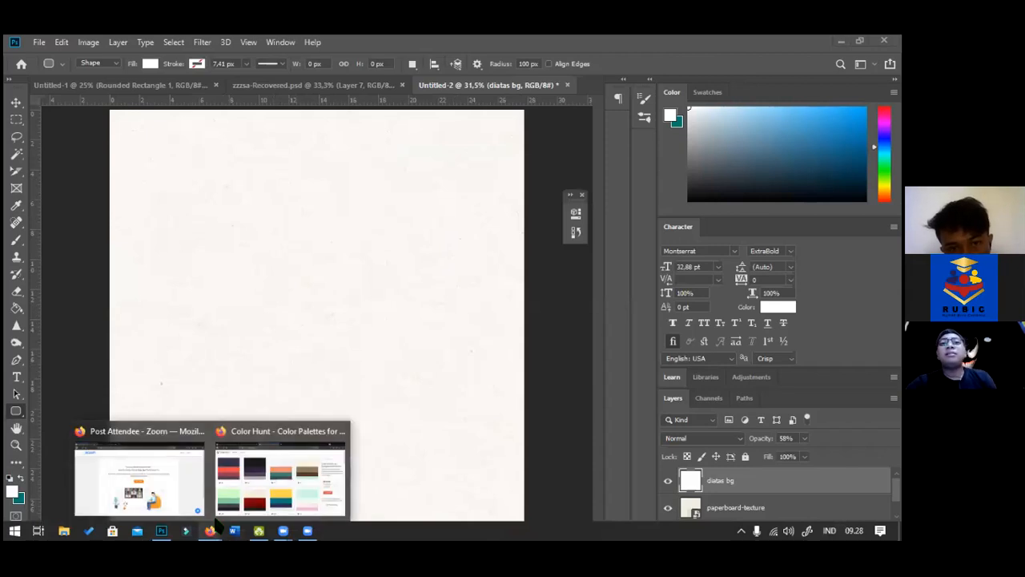
pyautogui.click(252, 463)
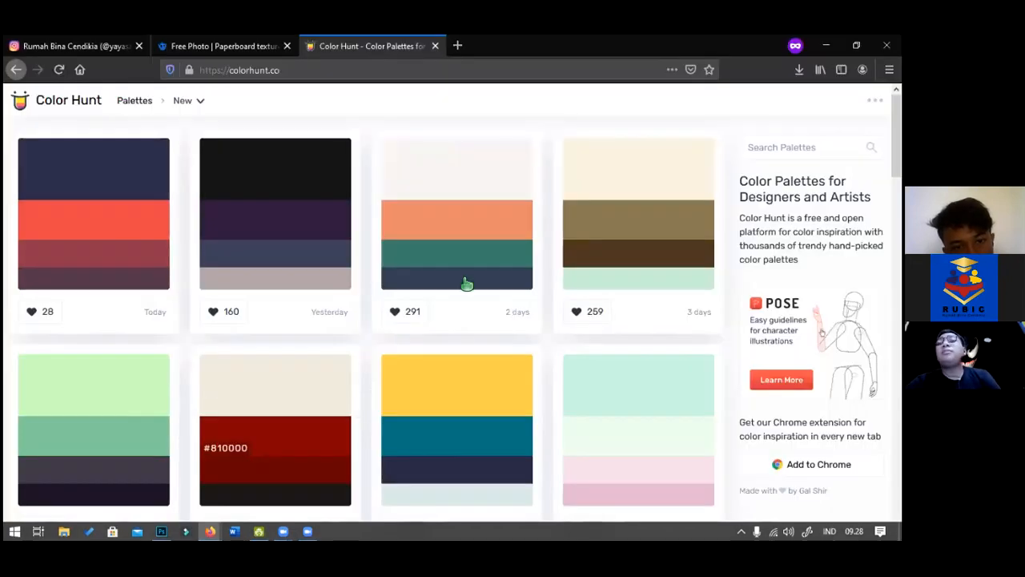
pyautogui.click(60, 193)
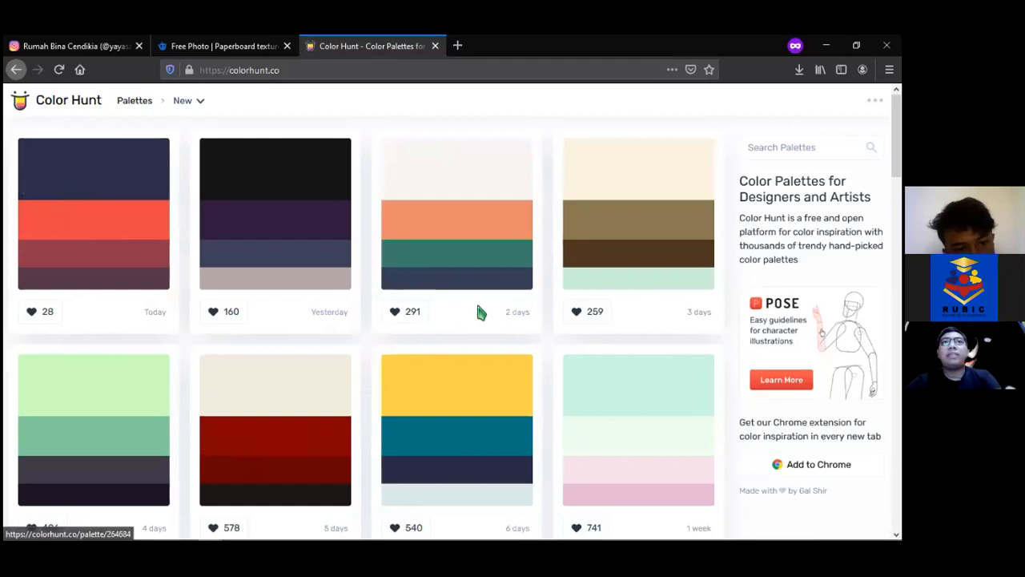
pyautogui.hotkey('alt', 'Tab')
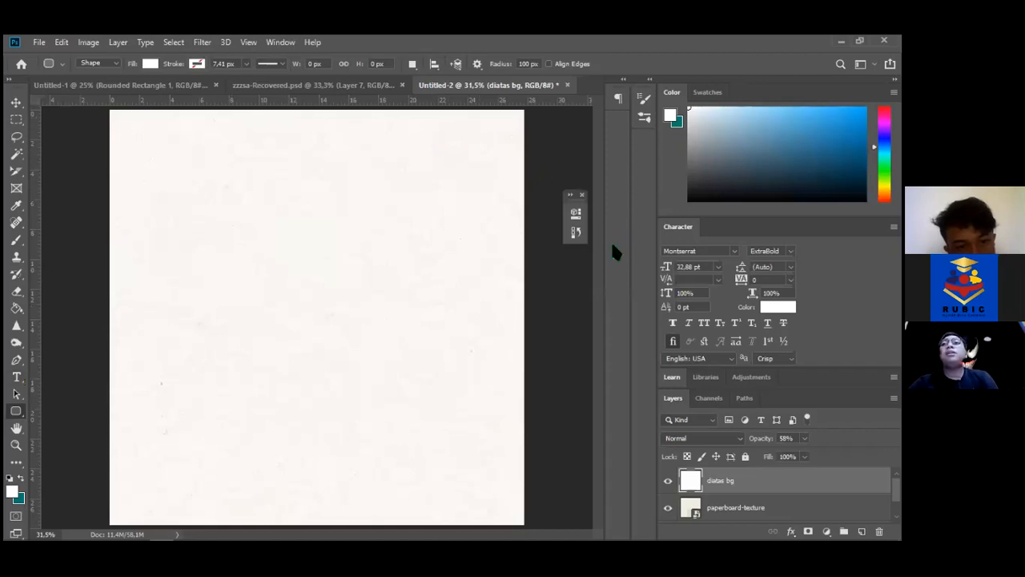
# Draw a rounded rectangle across the top and fill it with navy #2b2e4a
pyautogui.moveTo(218, 108); pyautogui.dragTo(441, 156)
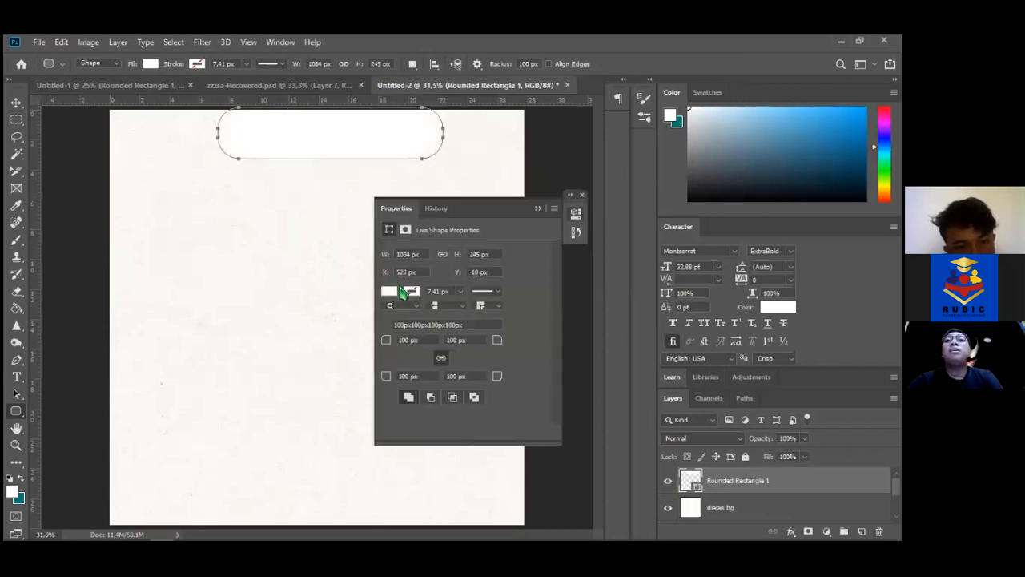
pyautogui.click(389, 293)
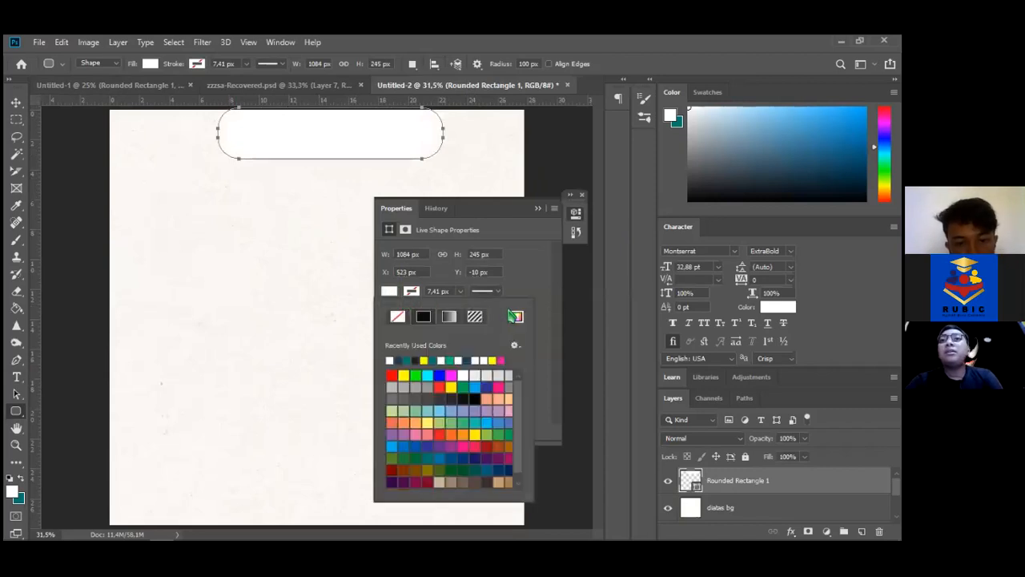
pyautogui.click(516, 318)
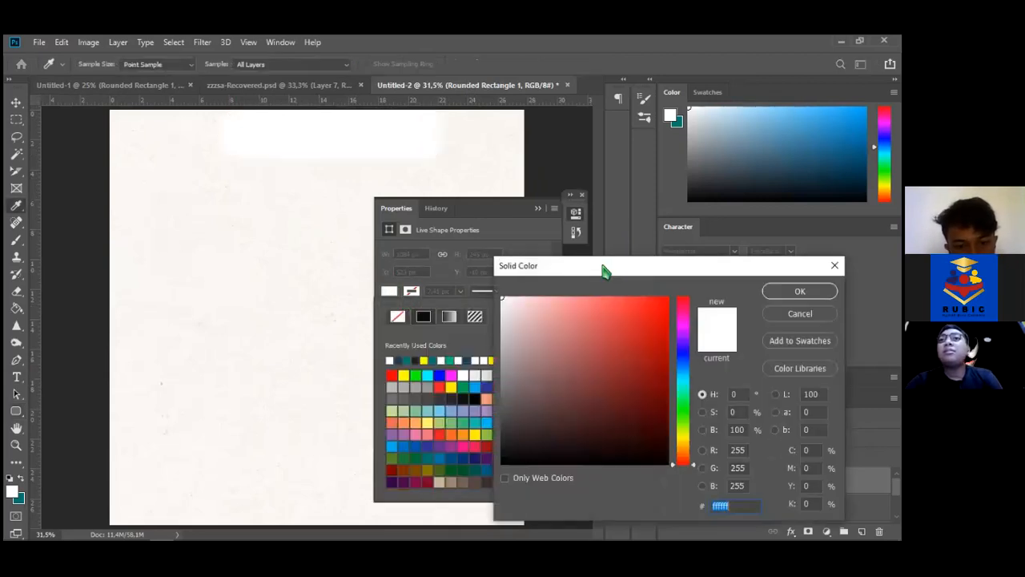
pyautogui.hotkey('ctrl', 'v')
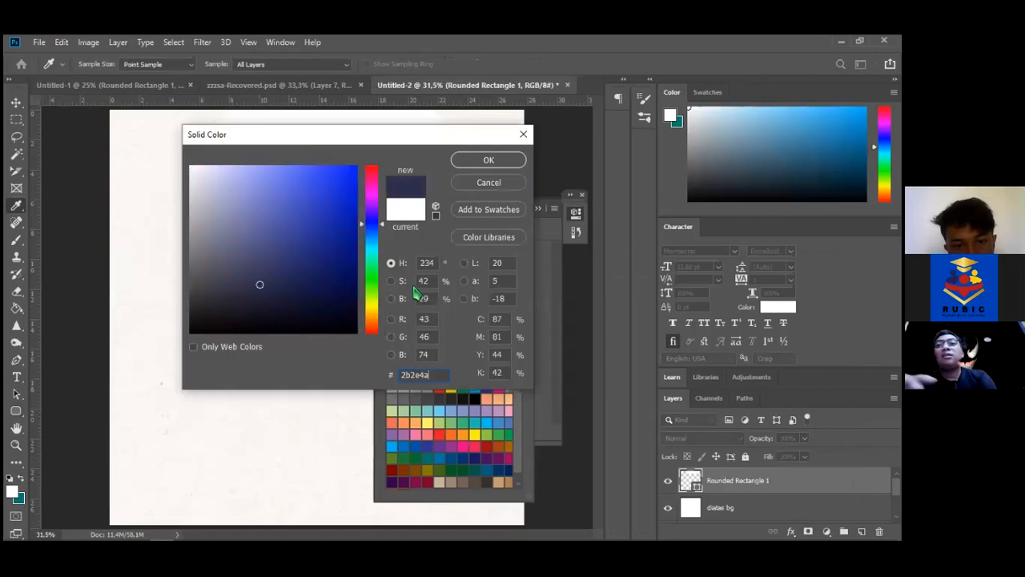
pyautogui.press('Return')
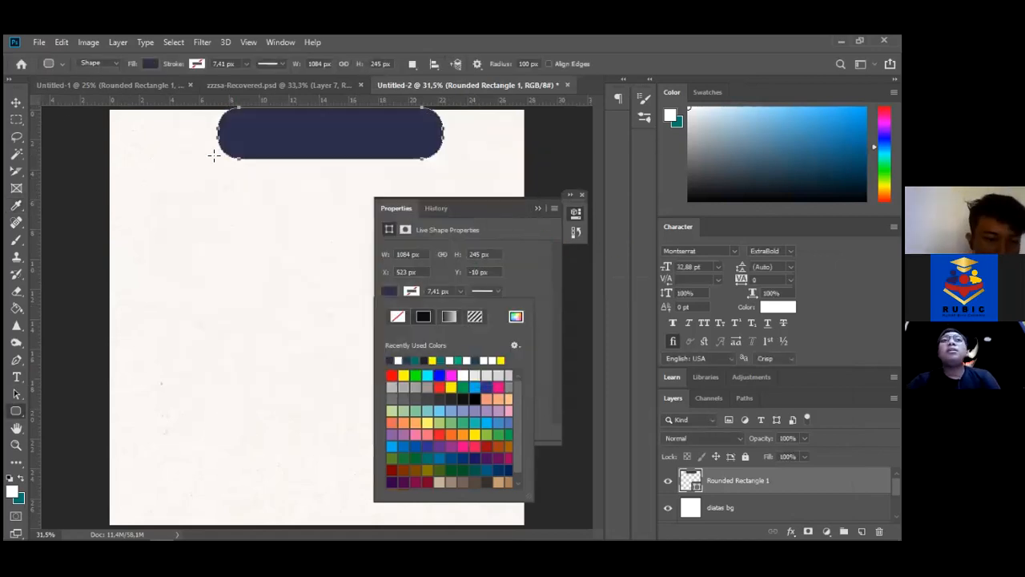
# Centre the navy pill near the top and rename its layer HEADER
pyautogui.click(16, 103)
pyautogui.moveTo(352, 137); pyautogui.dragTo(358, 161)
pyautogui.click(685, 194)
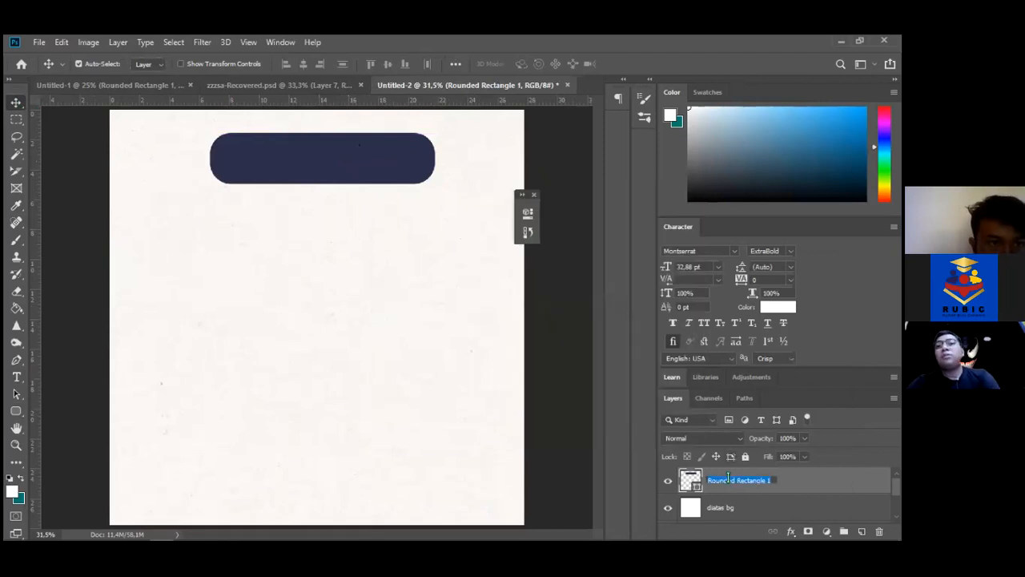
pyautogui.write('HEADER')
pyautogui.press('Return')
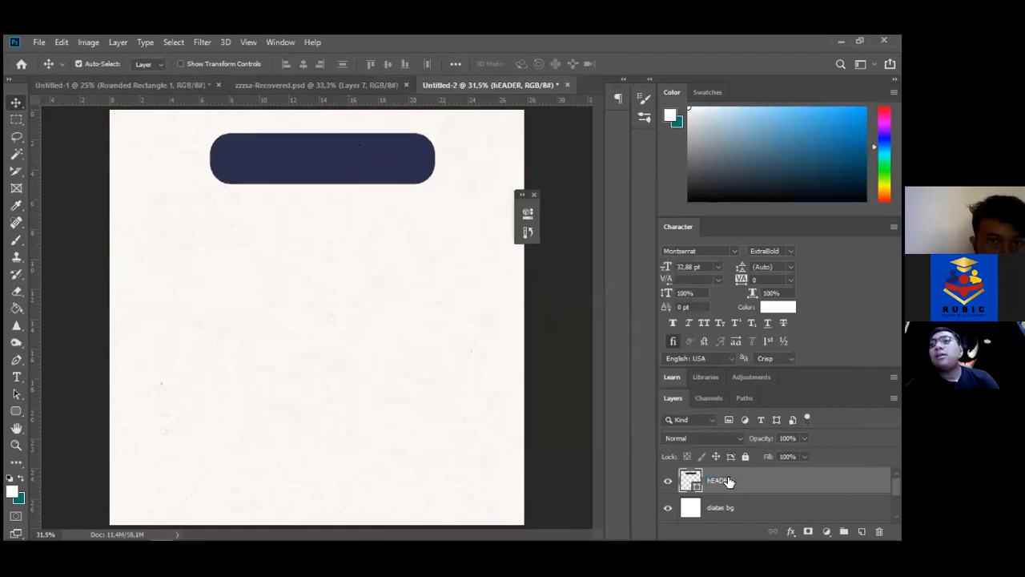
pyautogui.rightClick(727, 479)
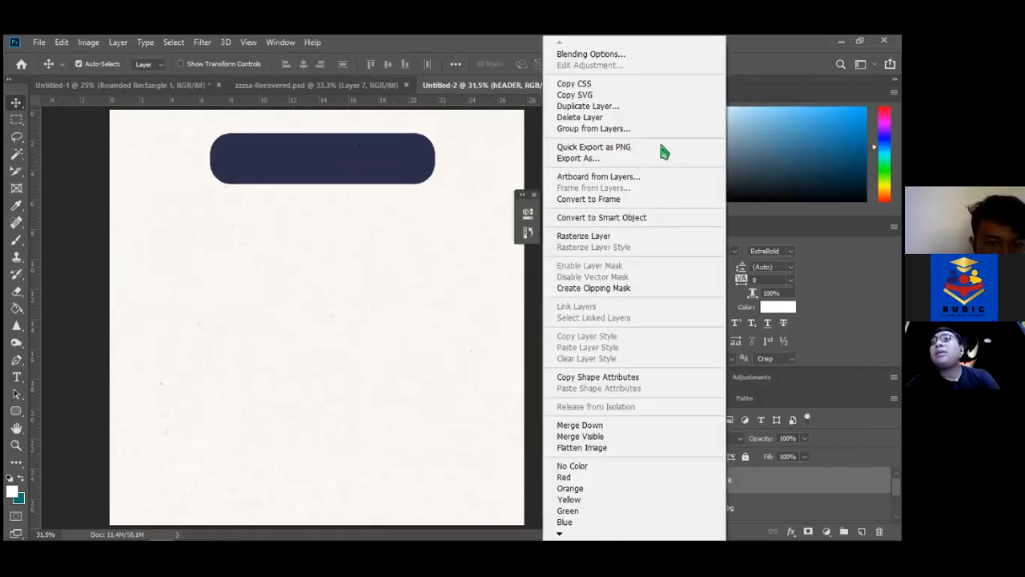
pyautogui.click(591, 56)
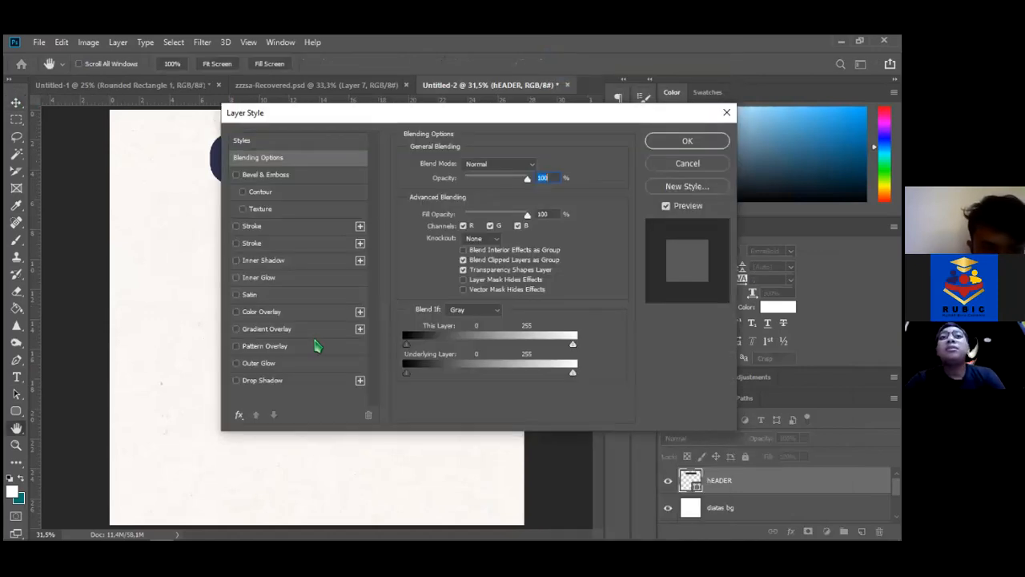
pyautogui.click(281, 331)
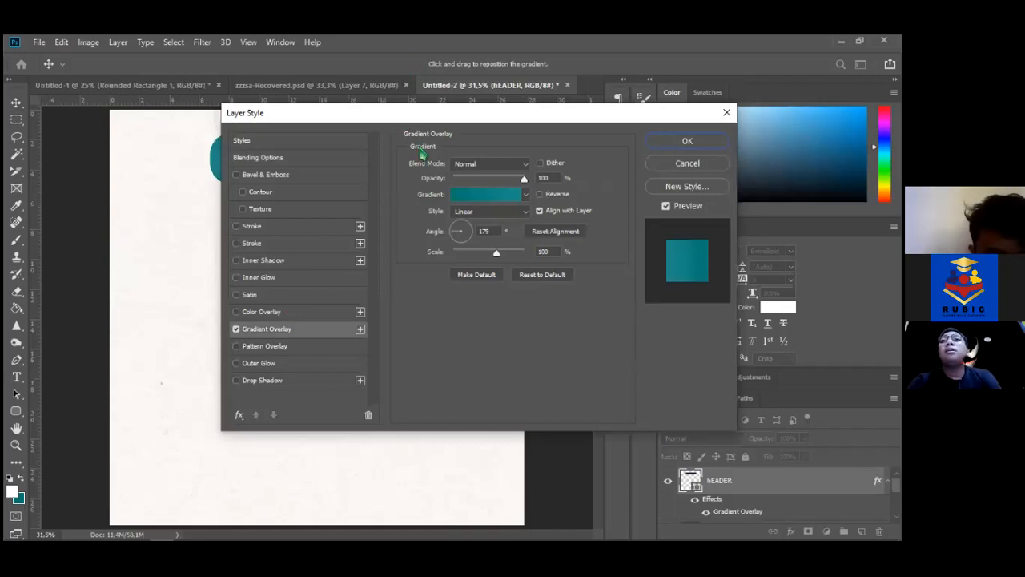
pyautogui.moveTo(423, 152); pyautogui.dragTo(443, 183)
pyautogui.click(502, 227)
pyautogui.click(572, 445)
pyautogui.doubleClick(572, 444)
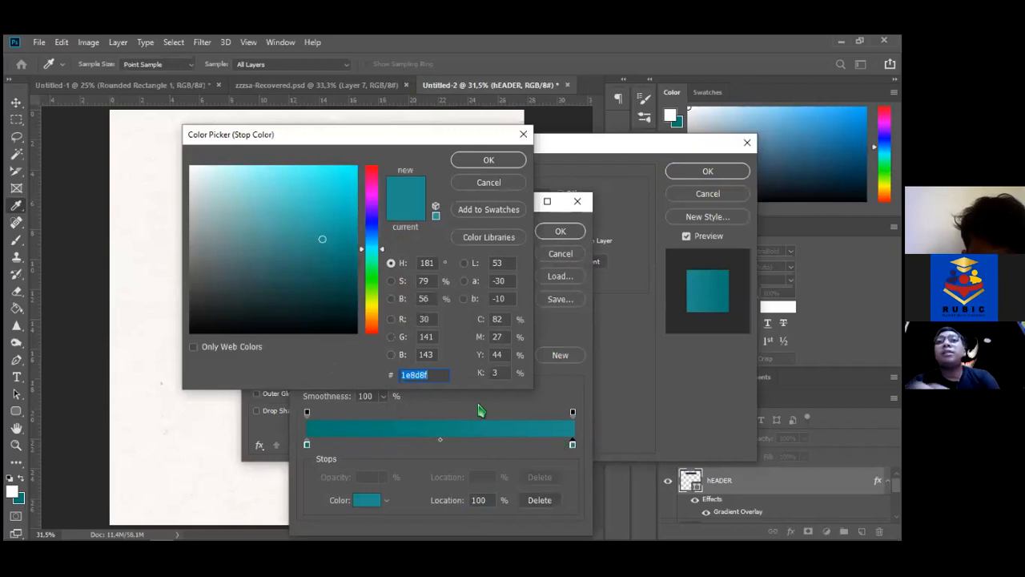
pyautogui.hotkey('ctrl', 'v')
pyautogui.press('Return')
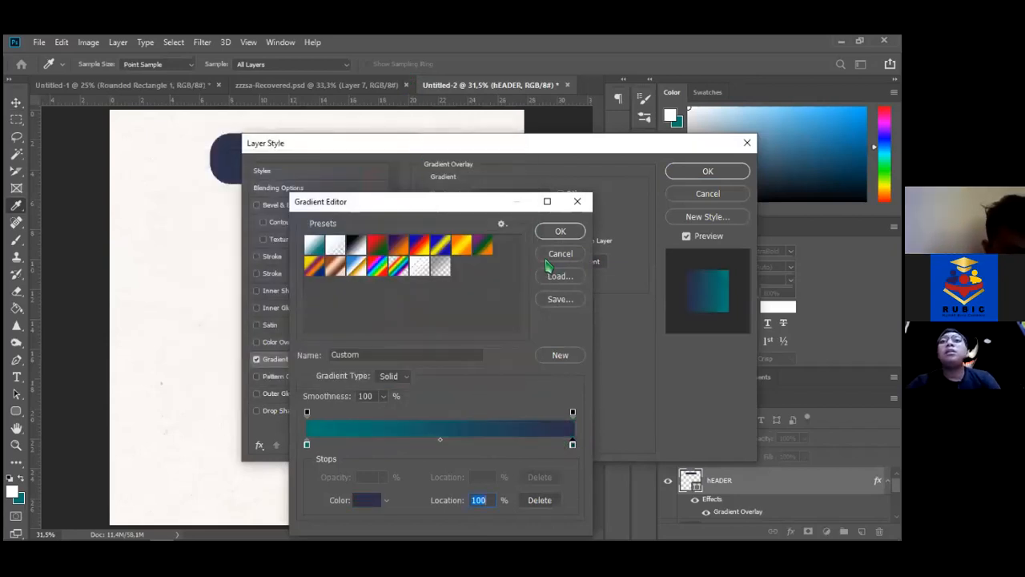
pyautogui.click(561, 230)
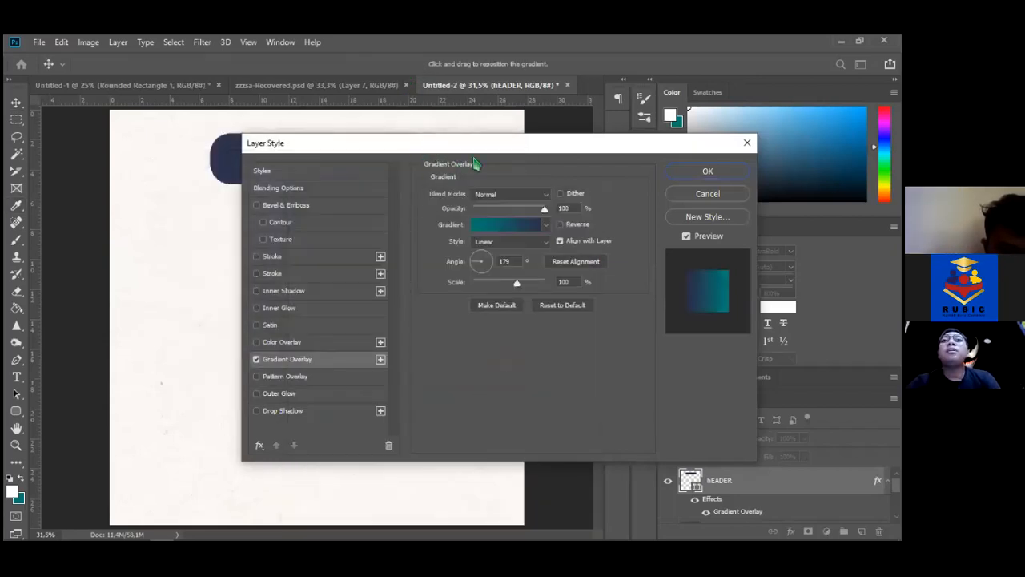
pyautogui.moveTo(473, 146); pyautogui.dragTo(556, 233)
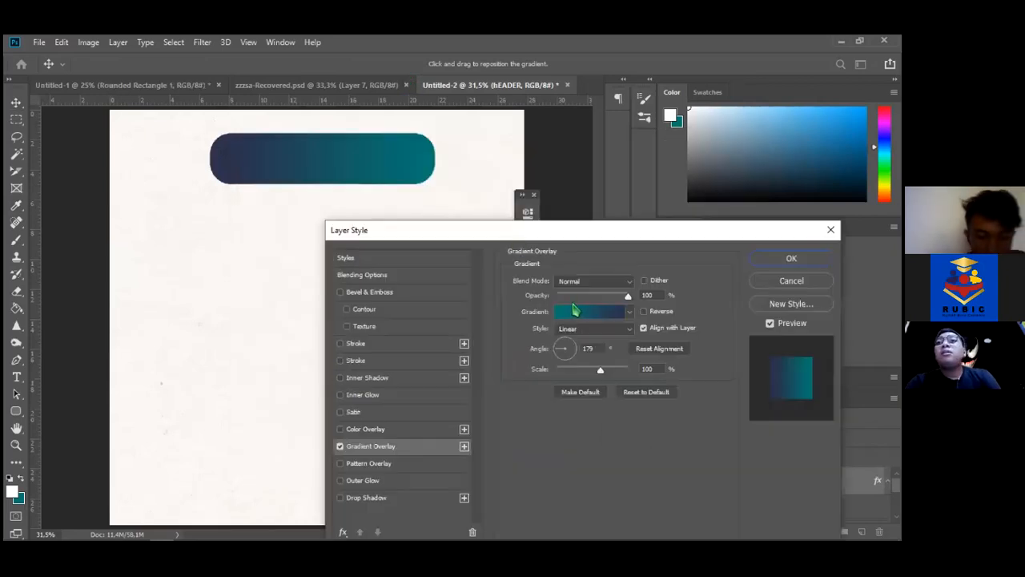
pyautogui.click(593, 327)
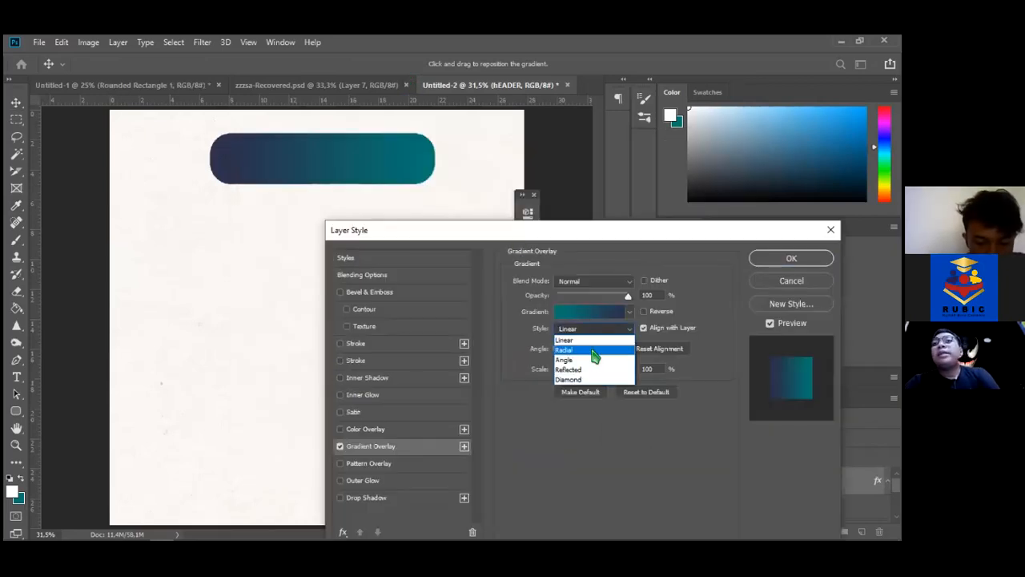
pyautogui.click(590, 349)
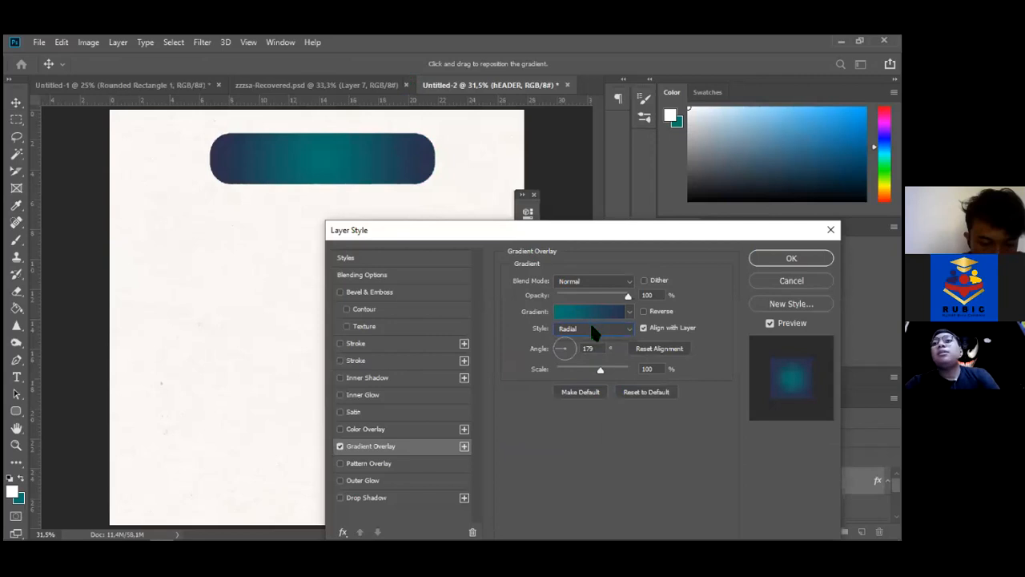
pyautogui.click(593, 329)
pyautogui.click(585, 359)
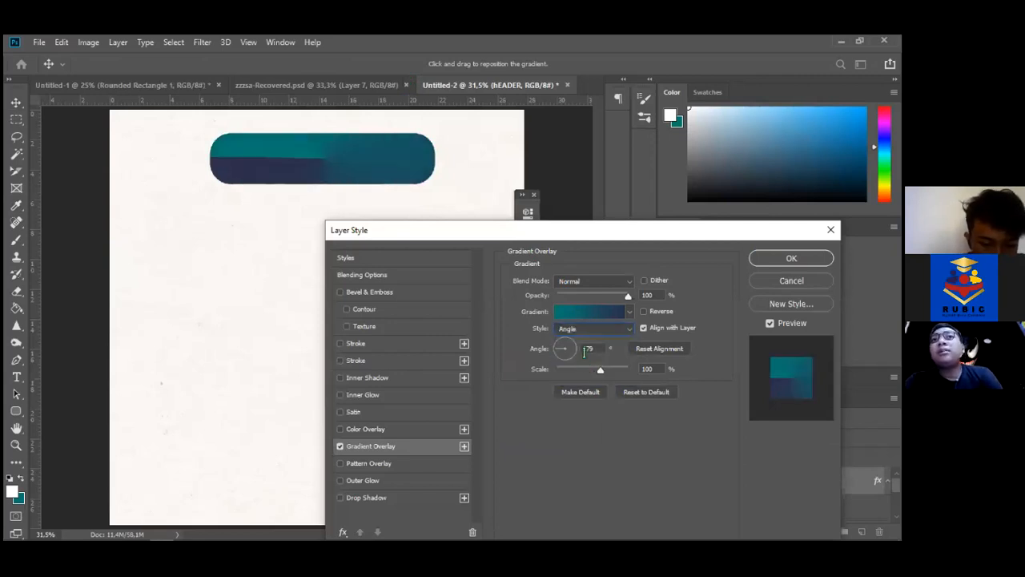
pyautogui.click(593, 328)
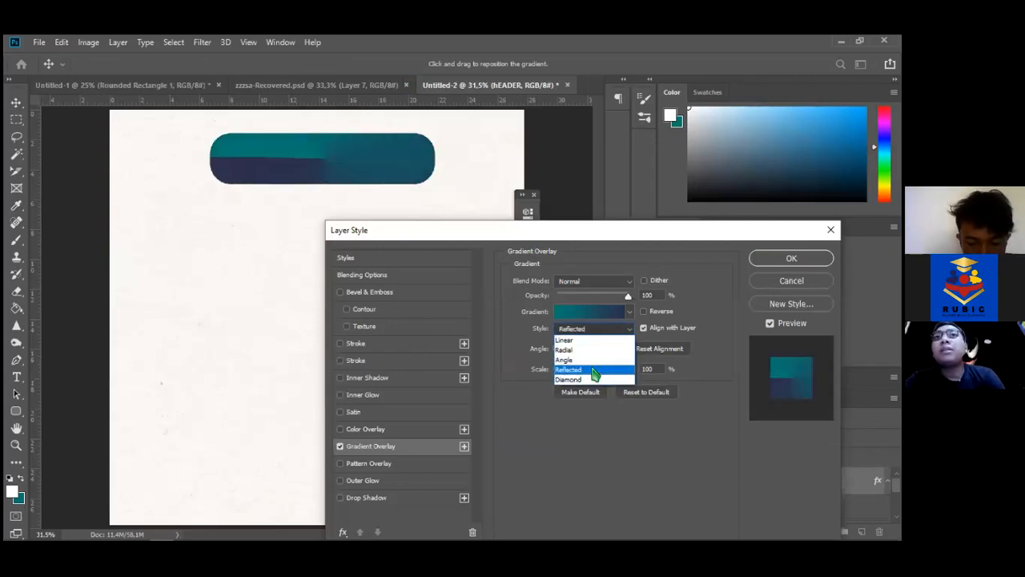
pyautogui.click(595, 370)
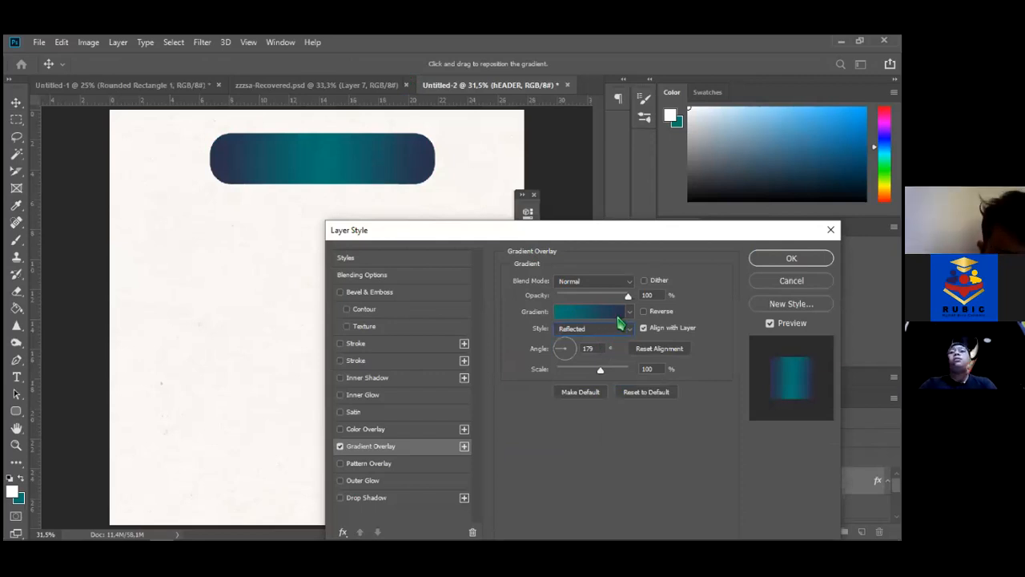
pyautogui.click(339, 446)
pyautogui.moveTo(606, 238); pyautogui.dragTo(225, 244)
pyautogui.click(394, 272)
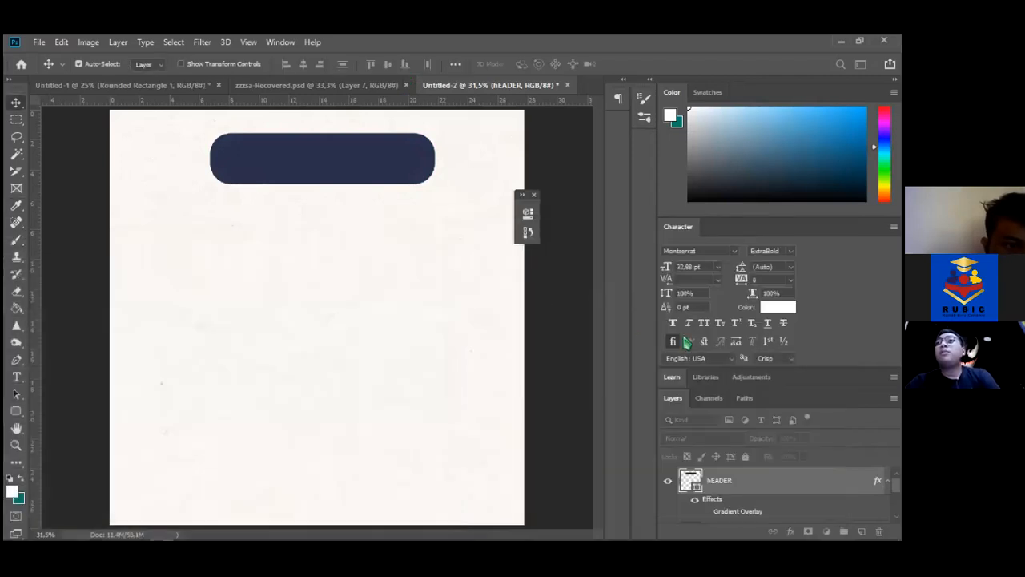
# Start a text line just below the navy pill, type 'EBIN', and commit it
pyautogui.press('z')
pyautogui.click(302, 149)
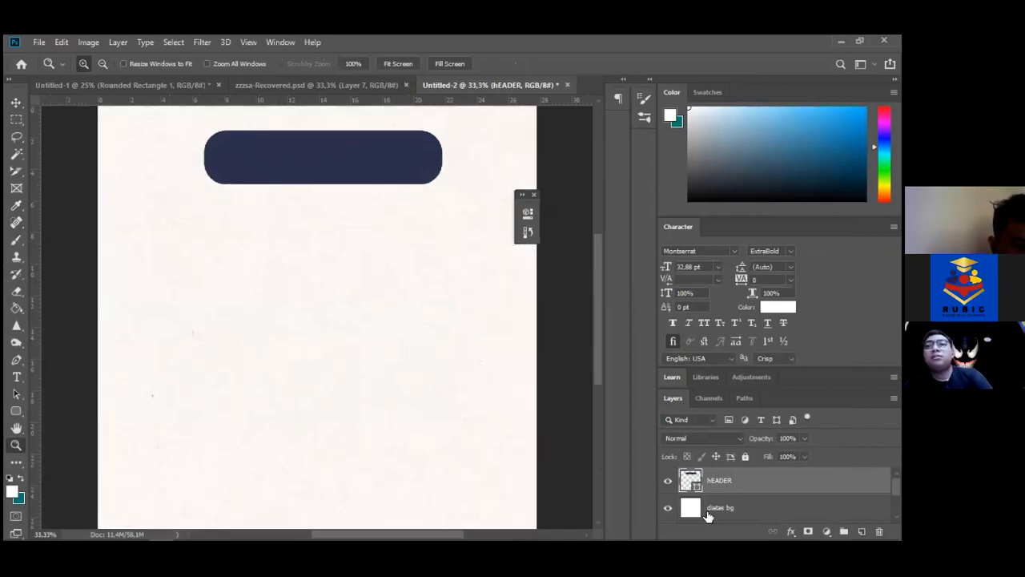
pyautogui.press('t')
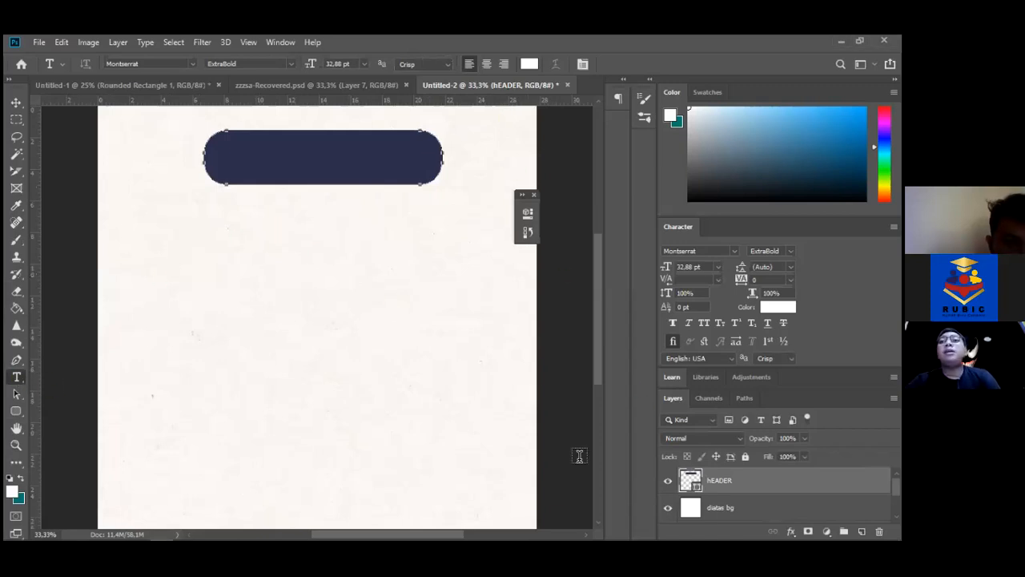
pyautogui.click(318, 229)
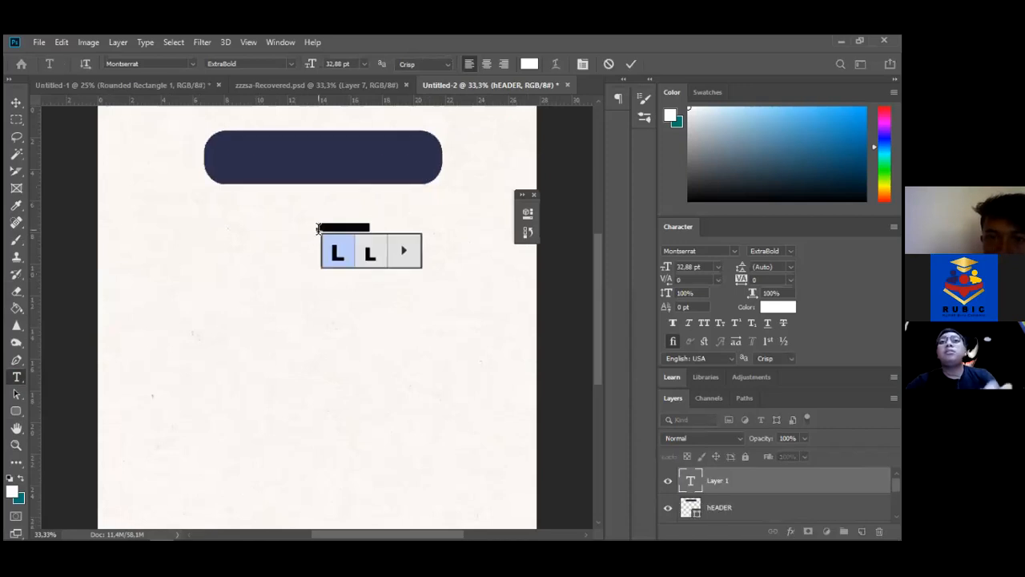
pyautogui.press('BackSpace')
pyautogui.write('EBIN')
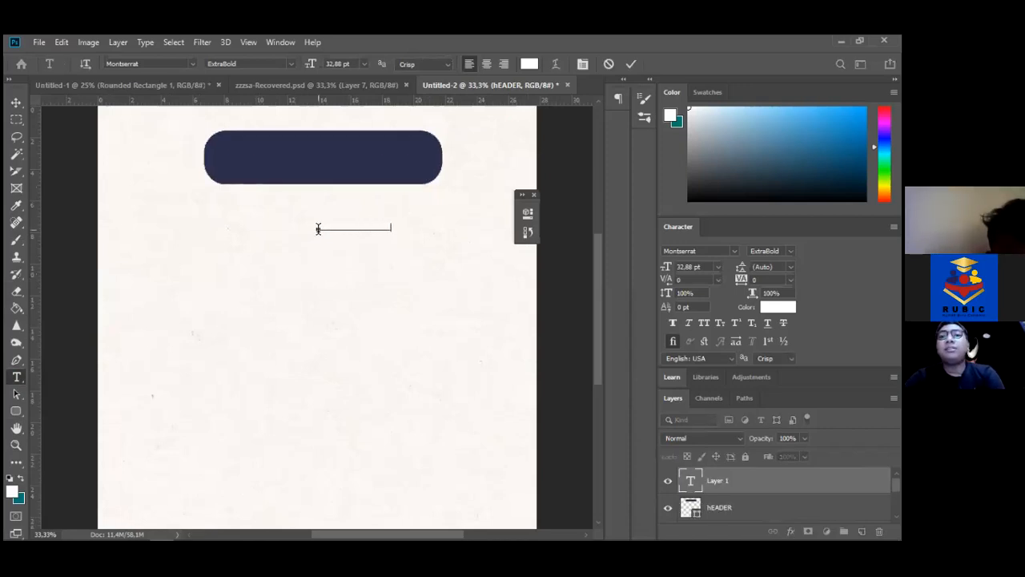
pyautogui.hotkey('ctrl', 'a')
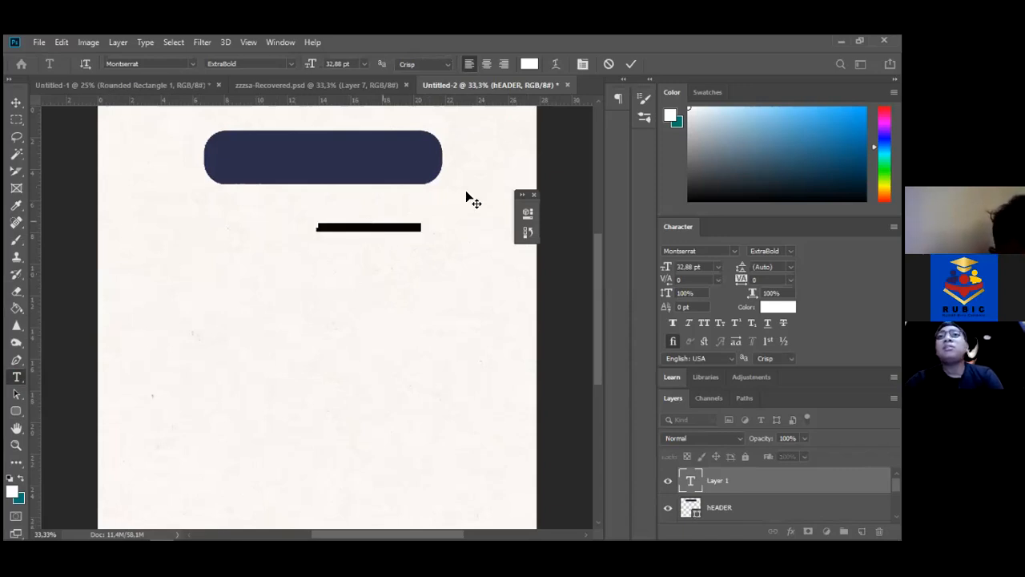
pyautogui.click(16, 102)
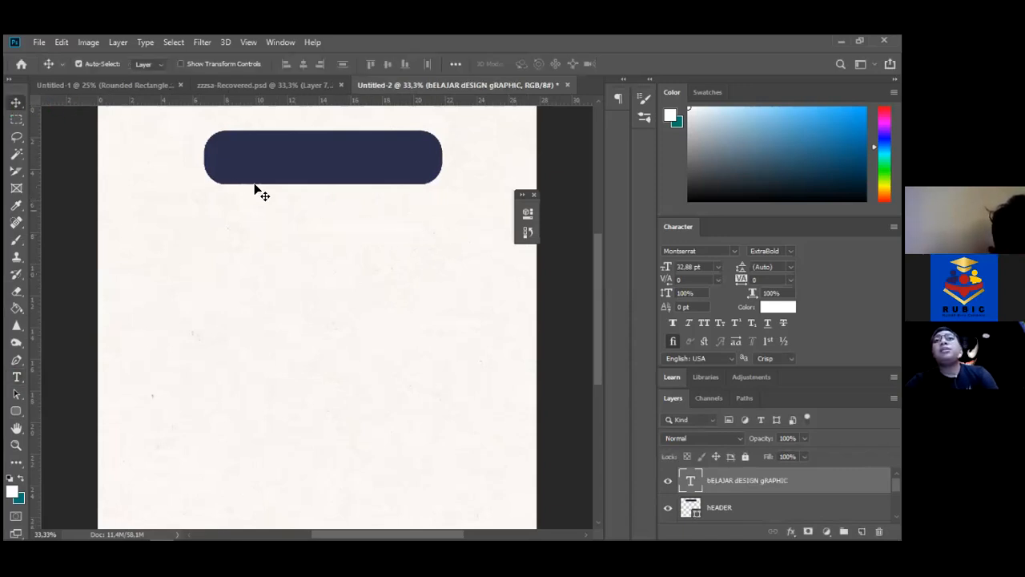
# Move the heading text layer up into the navy header pill
pyautogui.click(393, 230)
pyautogui.moveTo(393, 230); pyautogui.dragTo(382, 208)
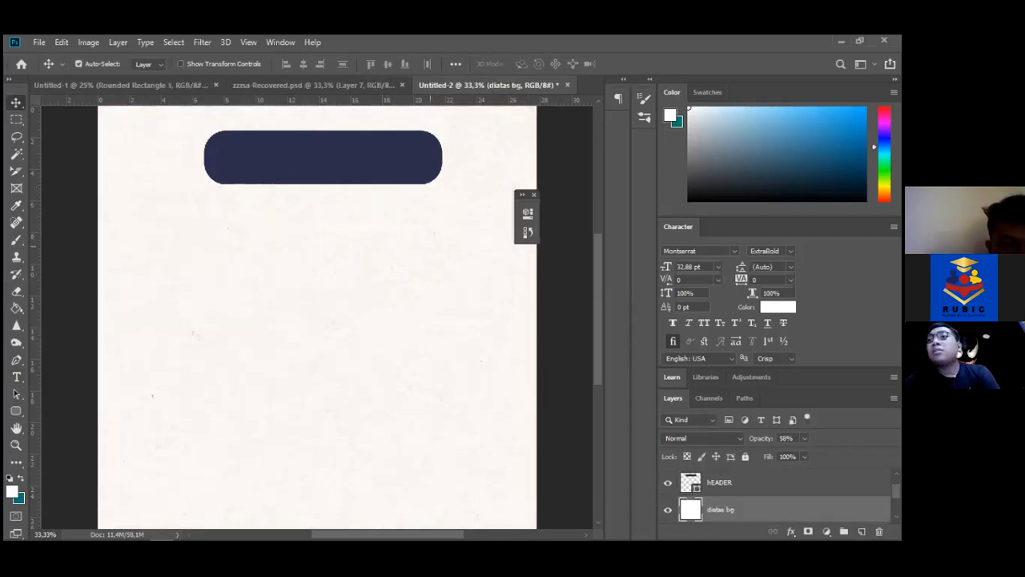
pyautogui.scroll(1, 781, 496)
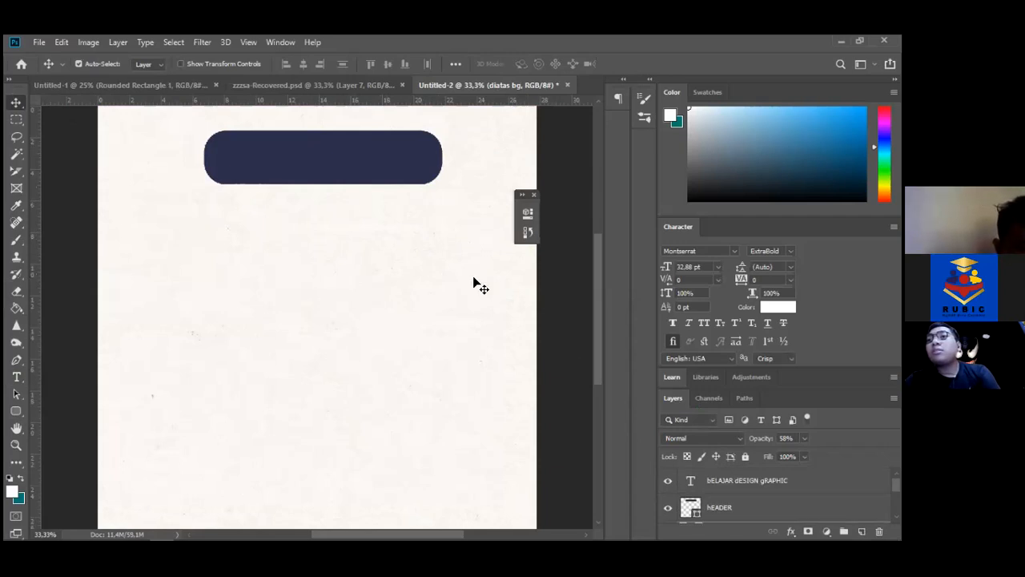
pyautogui.click(722, 471)
pyautogui.moveTo(413, 232); pyautogui.dragTo(382, 175)
# Retype the heading as 'Belajar Design Graphic' and enlarge it to 76.88 pt
pyautogui.press('t')
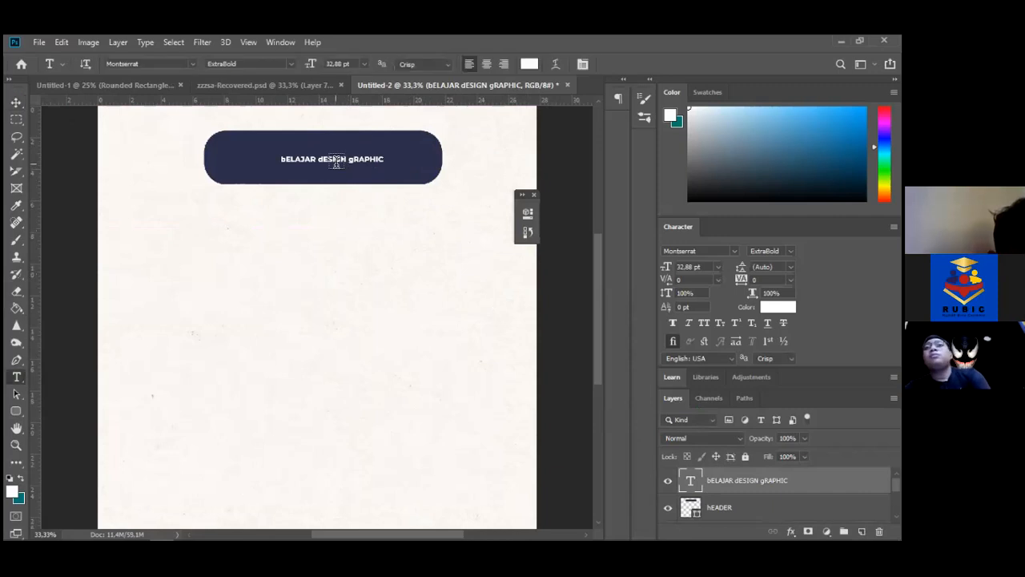
pyautogui.tripleClick(333, 158)
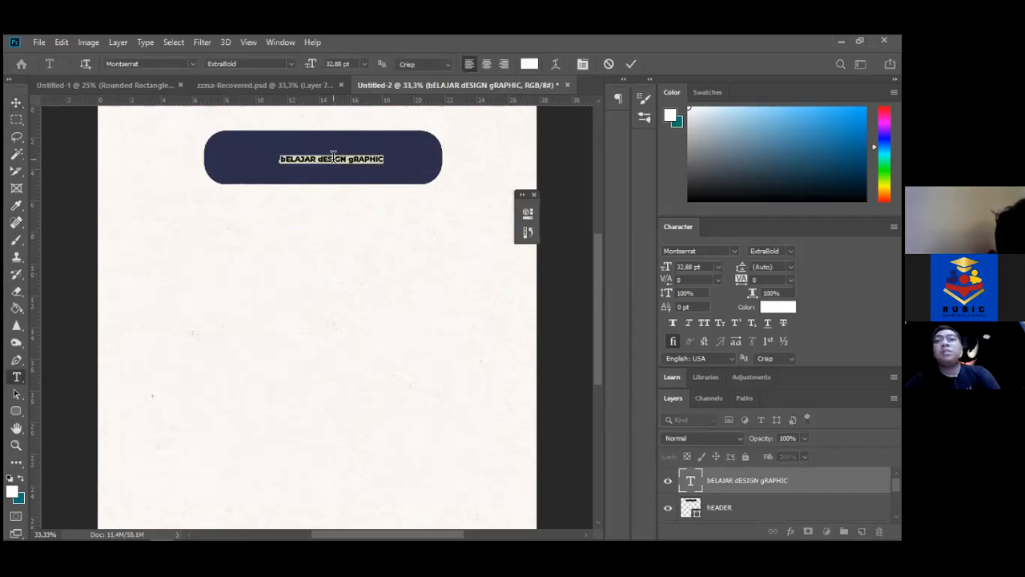
pyautogui.write('bE')
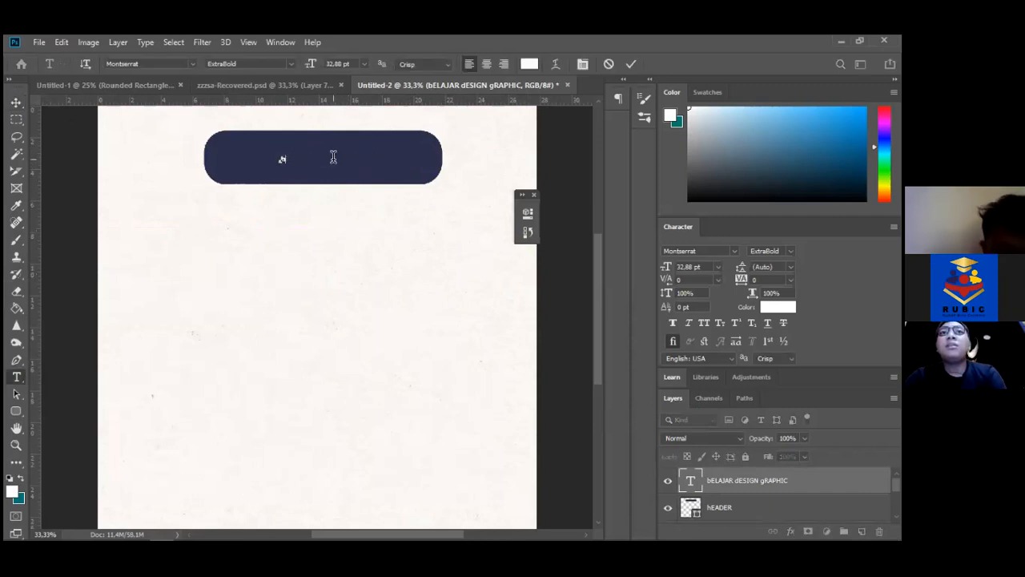
pyautogui.write('laj')
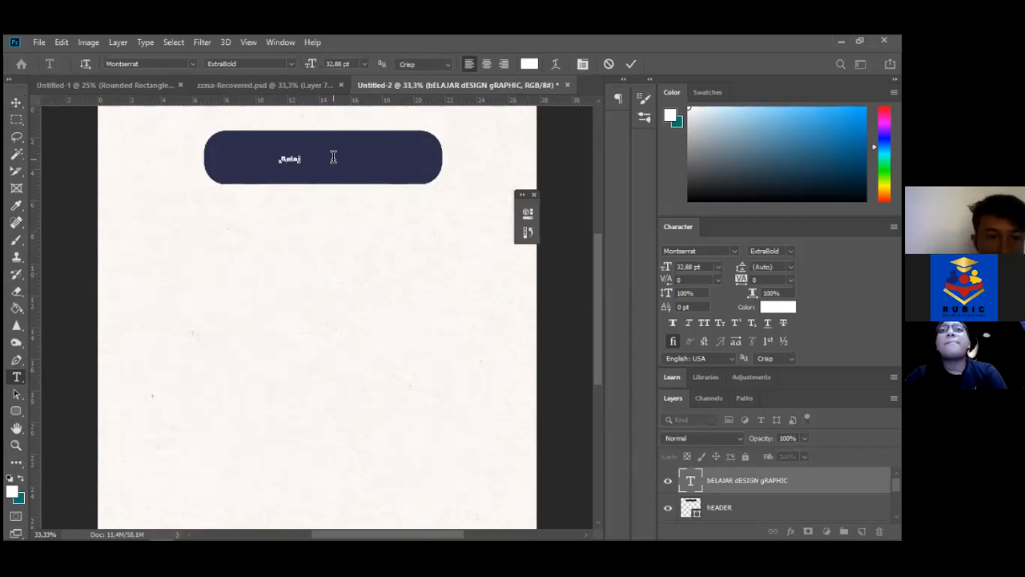
pyautogui.write('ar DE')
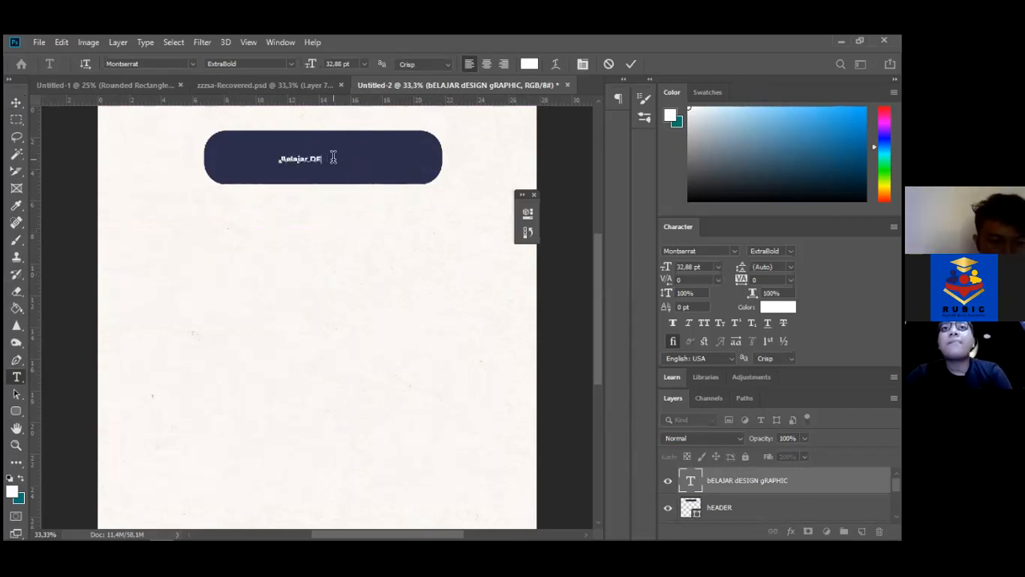
pyautogui.write('sign Grap')
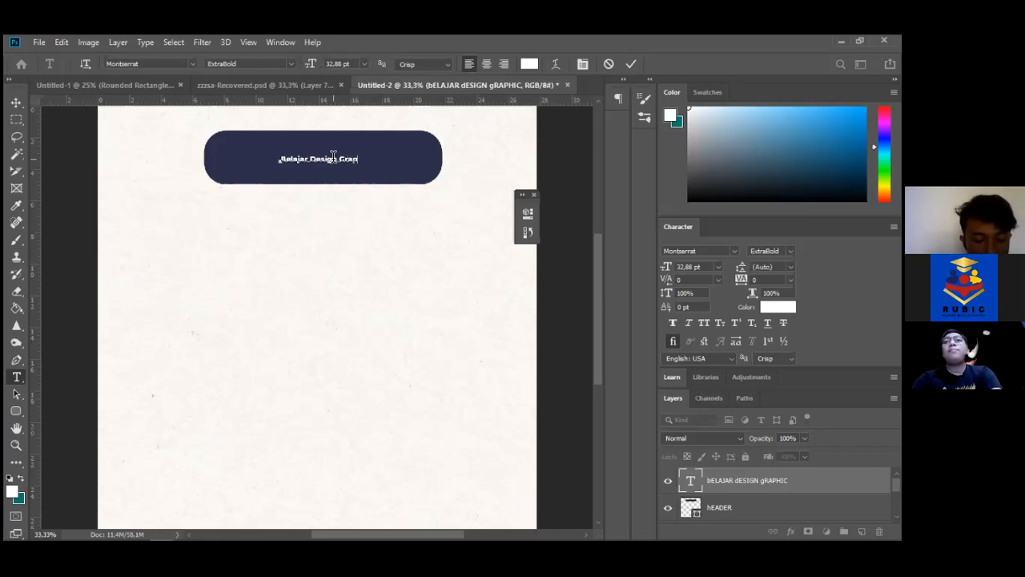
pyautogui.write('c')
pyautogui.hotkey('ctrl', 'a')
pyautogui.moveTo(311, 65); pyautogui.dragTo(345, 70)
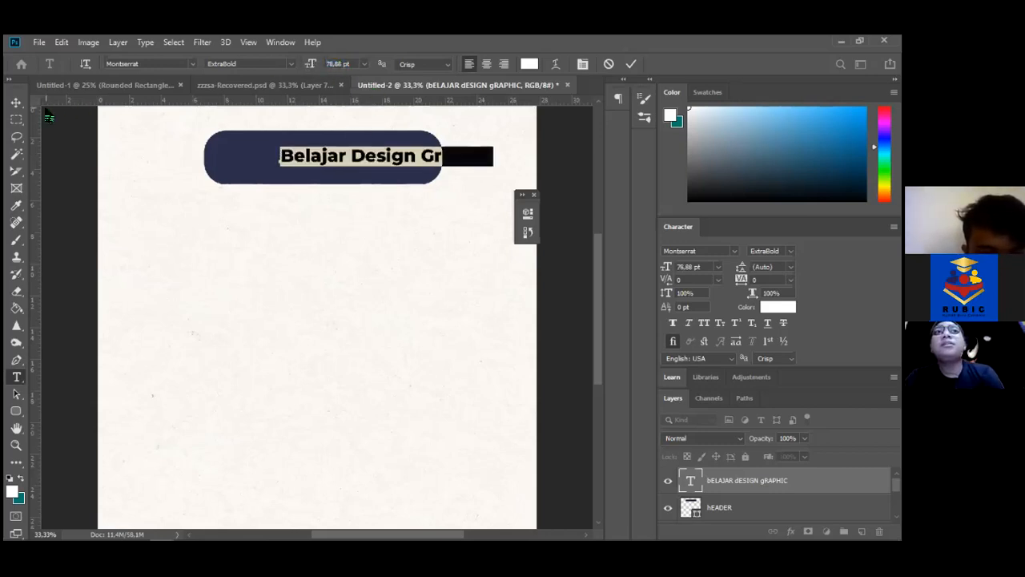
pyautogui.click(16, 108)
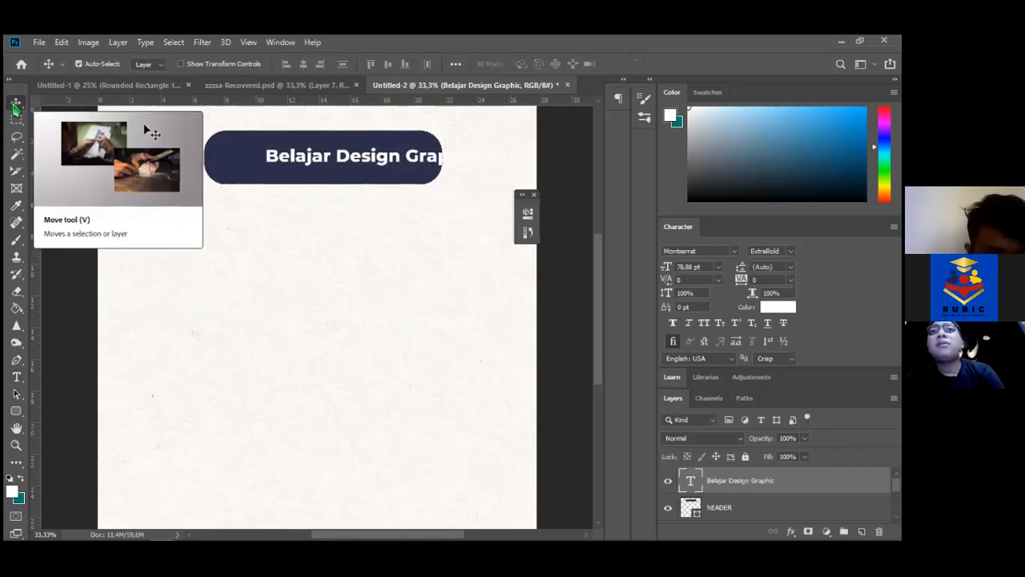
# Nudge the heading with Shift+arrow keys until it sits centred in the pill
pyautogui.hotkey('shift', 'Left')
pyautogui.hotkey('shift', 'Left')
pyautogui.hotkey('shift', 'Left')
pyautogui.hotkey('shift', 'Left')
pyautogui.hotkey('shift', 'Left')
pyautogui.hotkey('shift', 'Left')
pyautogui.hotkey('shift', 'Left')
pyautogui.hotkey('shift', 'Right')
pyautogui.hotkey('shift', 'Right')
pyautogui.hotkey('shift', 'Down')
pyautogui.hotkey('shift', 'Up')
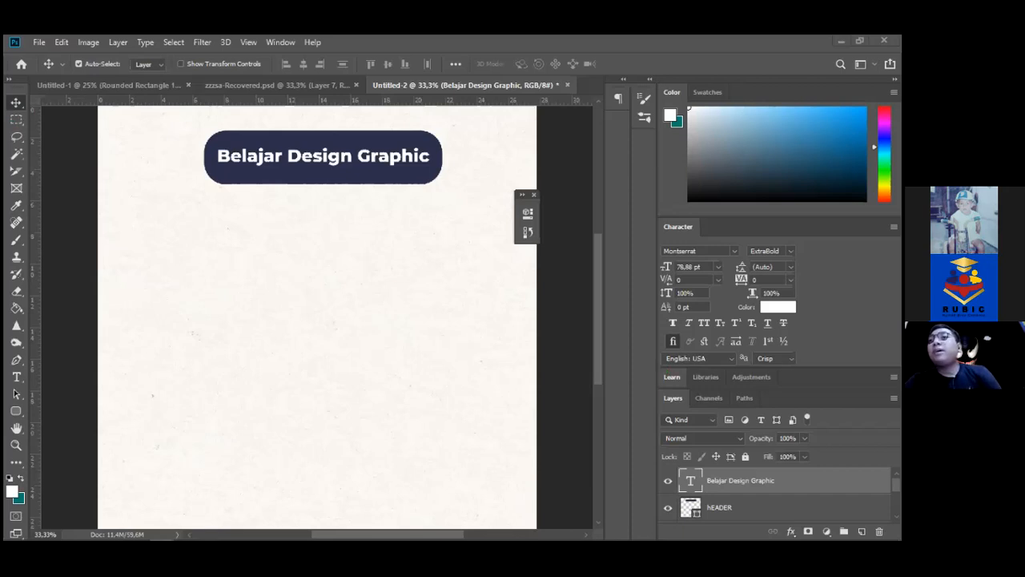
# Lock the diatas bg and paperboard-texture layers against edits
pyautogui.click(395, 268)
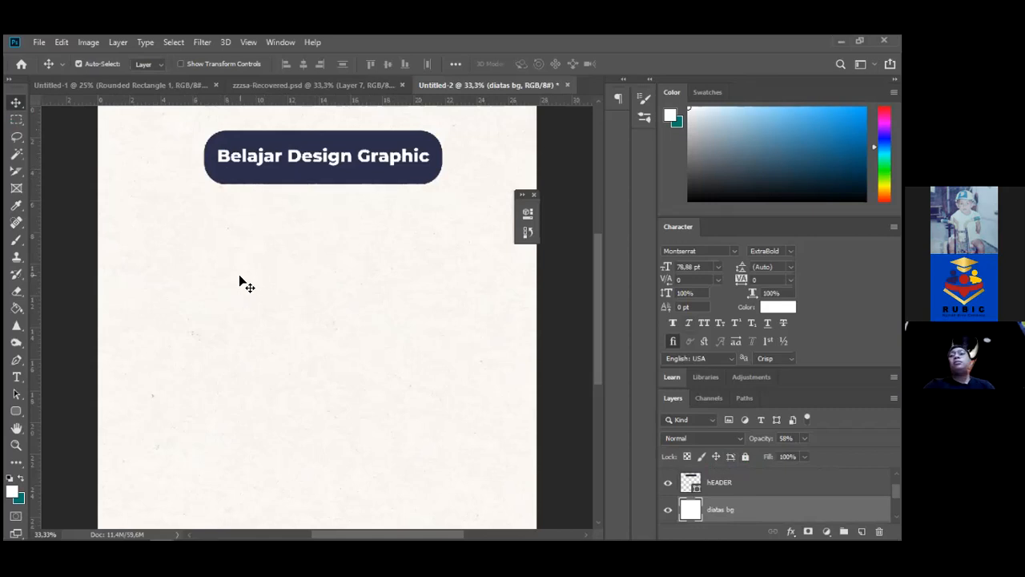
pyautogui.moveTo(172, 245)
pyautogui.mouseDown()
pyautogui.moveTo(252, 339)
pyautogui.moveTo(249, 365)
pyautogui.moveTo(328, 306)
pyautogui.moveTo(259, 464)
pyautogui.moveTo(183, 304)
pyautogui.moveTo(202, 265)
pyautogui.moveTo(357, 321)
pyautogui.moveTo(210, 293)
pyautogui.moveTo(165, 264)
pyautogui.moveTo(151, 235)
pyautogui.moveTo(175, 241)
pyautogui.mouseUp()
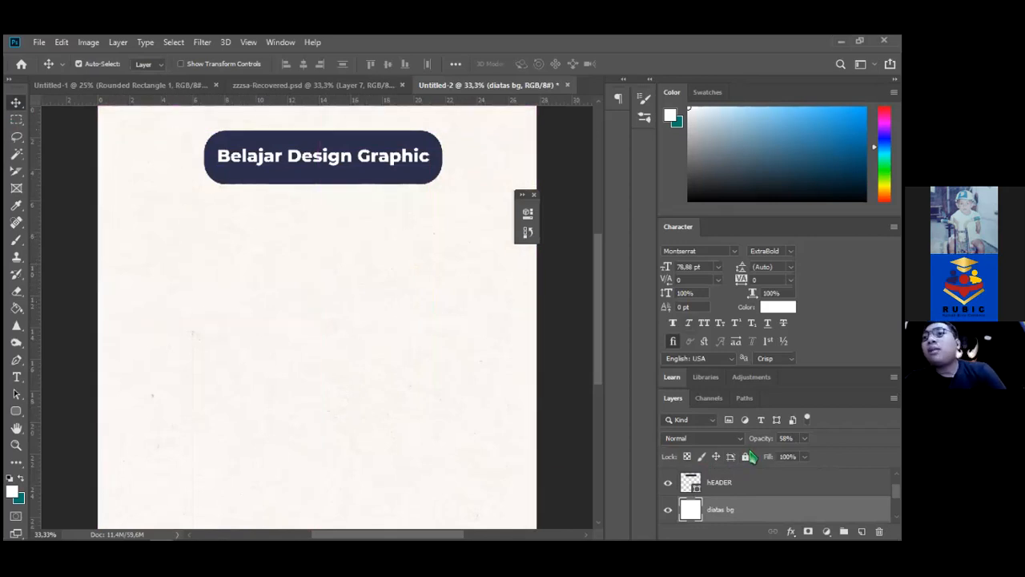
pyautogui.click(745, 455)
pyautogui.scroll(-1, 745, 481)
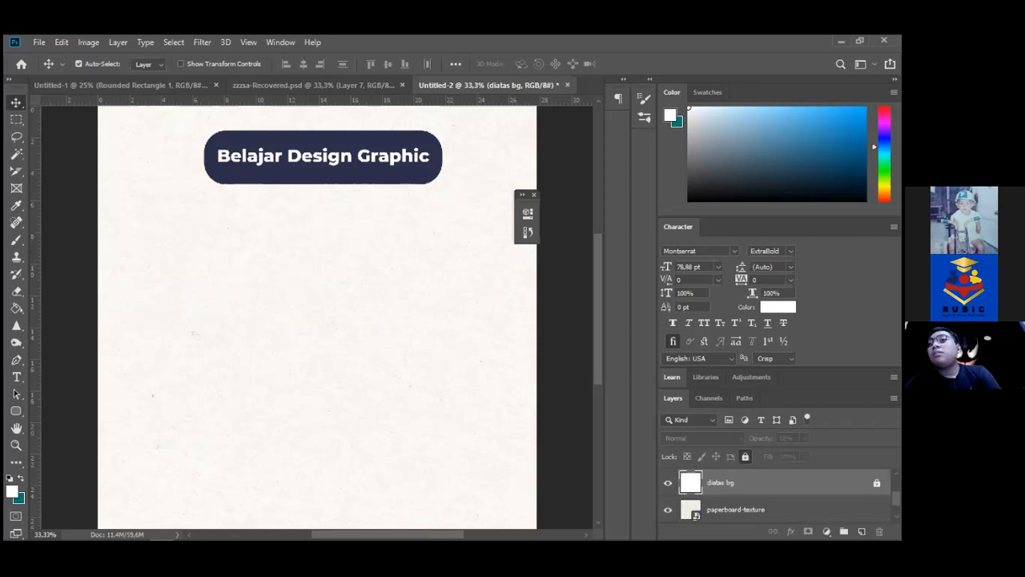
pyautogui.click(753, 508)
pyautogui.click(743, 459)
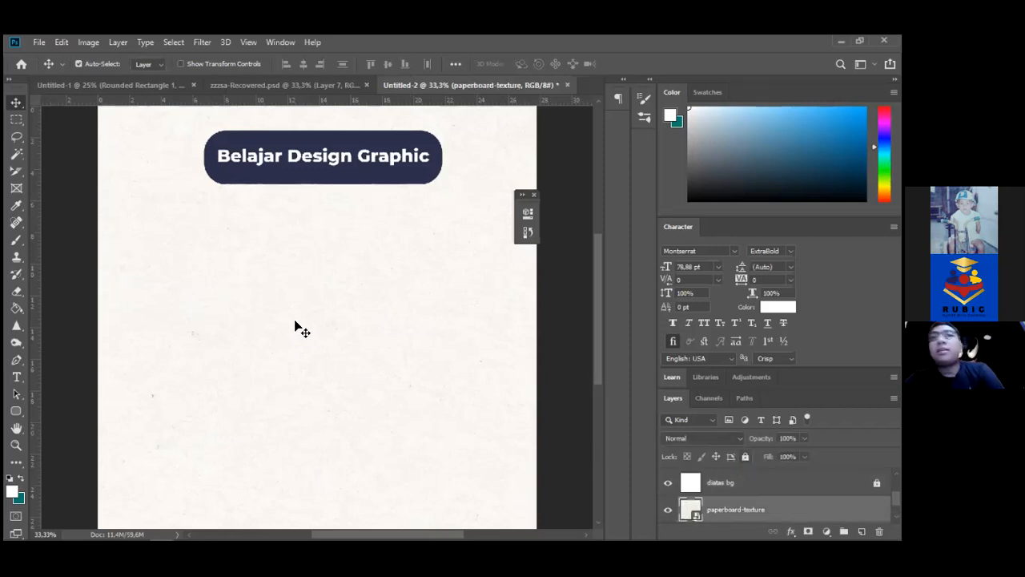
pyautogui.moveTo(295, 320); pyautogui.dragTo(424, 461)
# Bring Firefox forward and go to freepik.com in a new private tab
pyautogui.moveTo(277, 527)
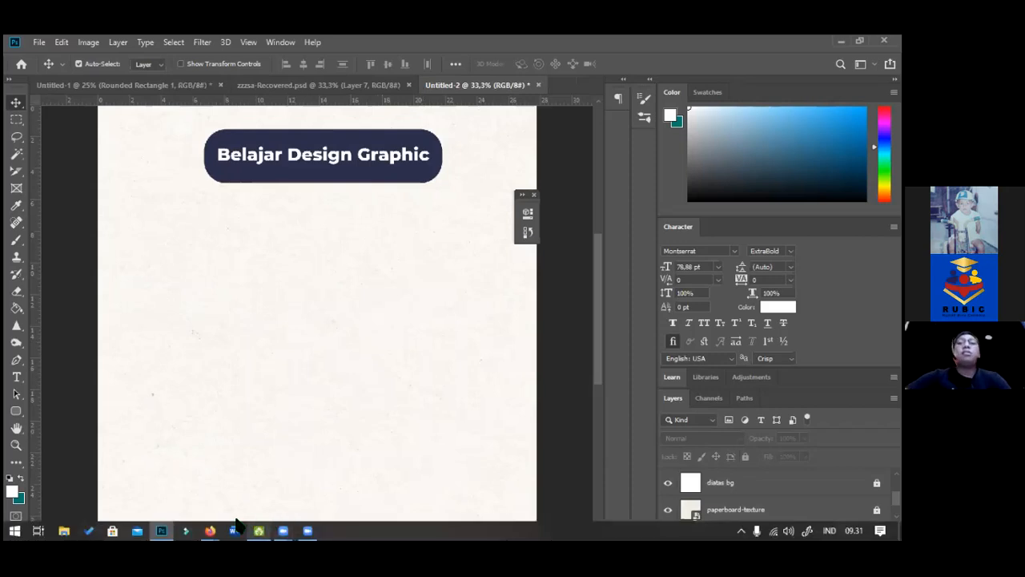
pyautogui.moveTo(212, 528)
pyautogui.click(241, 477)
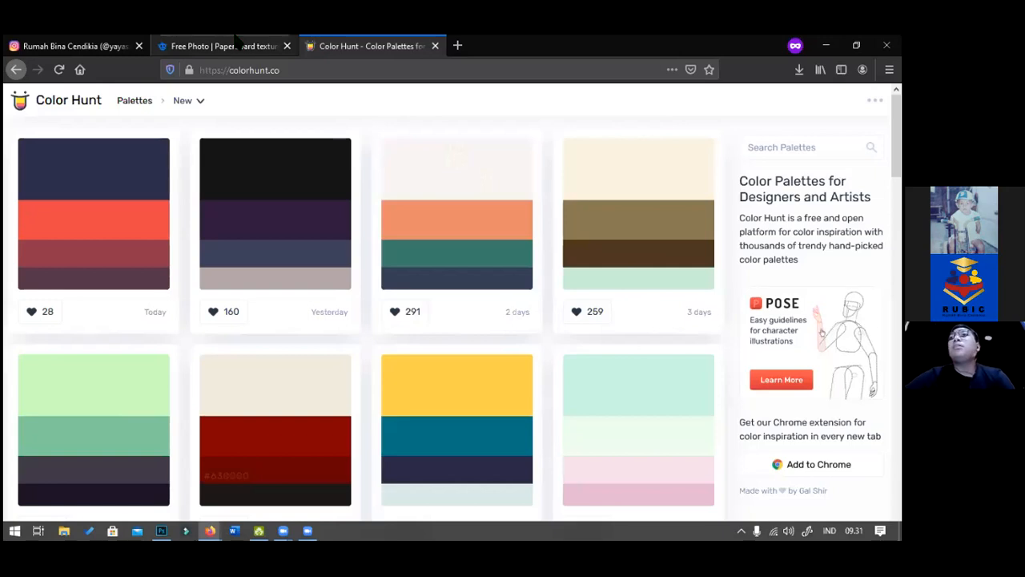
pyautogui.click(458, 46)
pyautogui.write('freepik.com/')
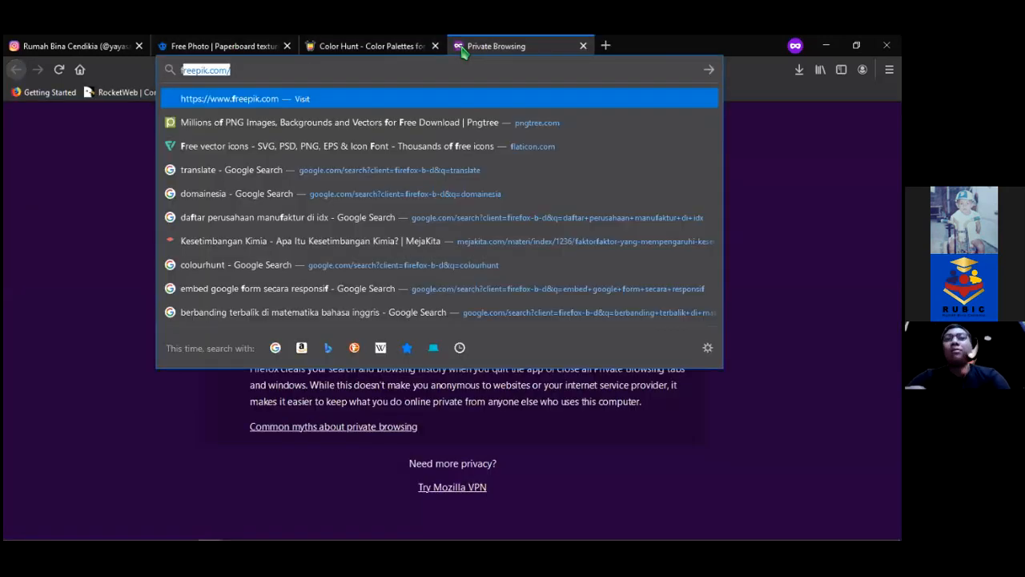
pyautogui.press('Return')
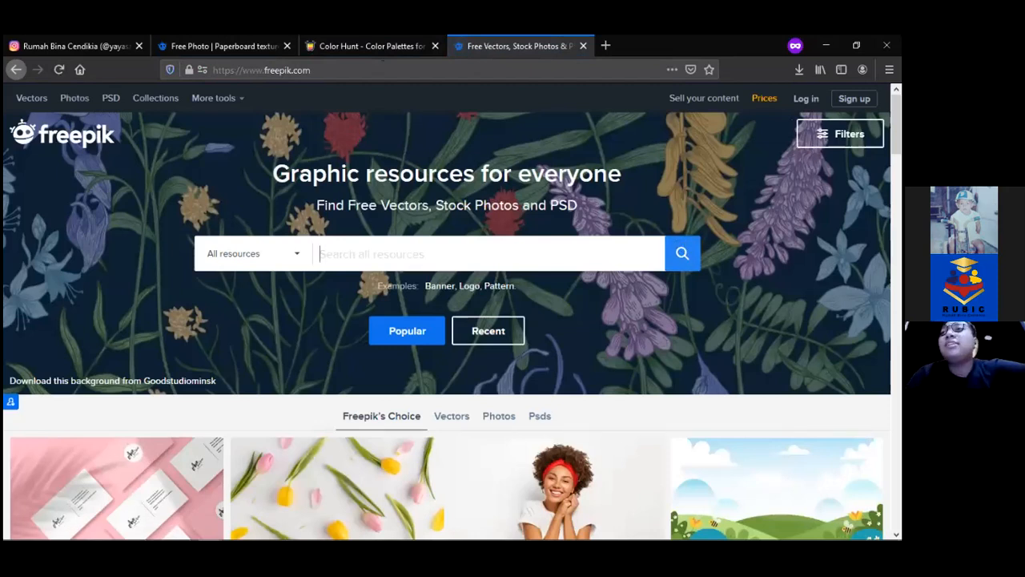
# Browse the Freepik's choice resource grid down to the Nurses Day illustration card
pyautogui.scroll(-5, 451, 320)
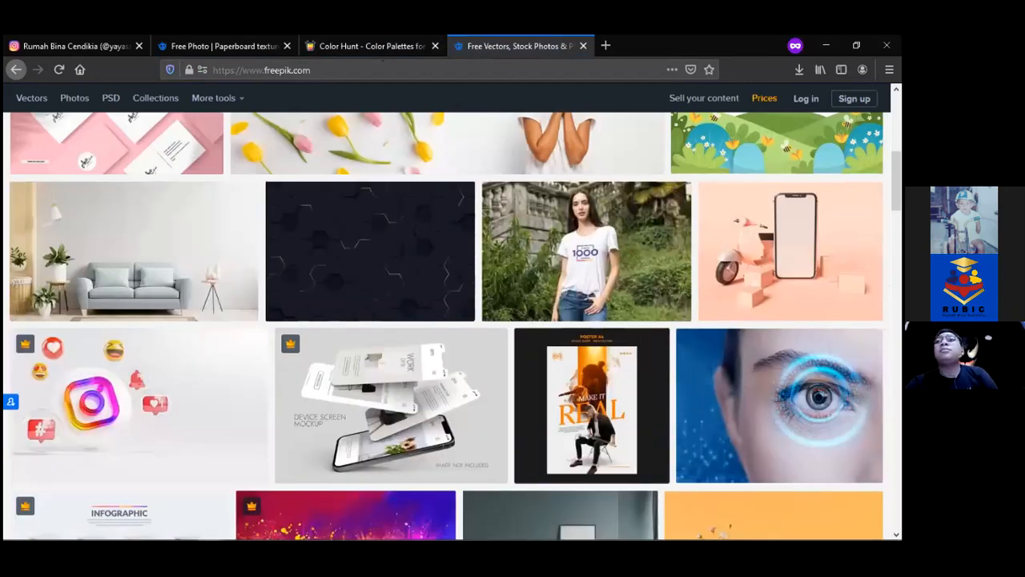
pyautogui.scroll(-15, 446, 326)
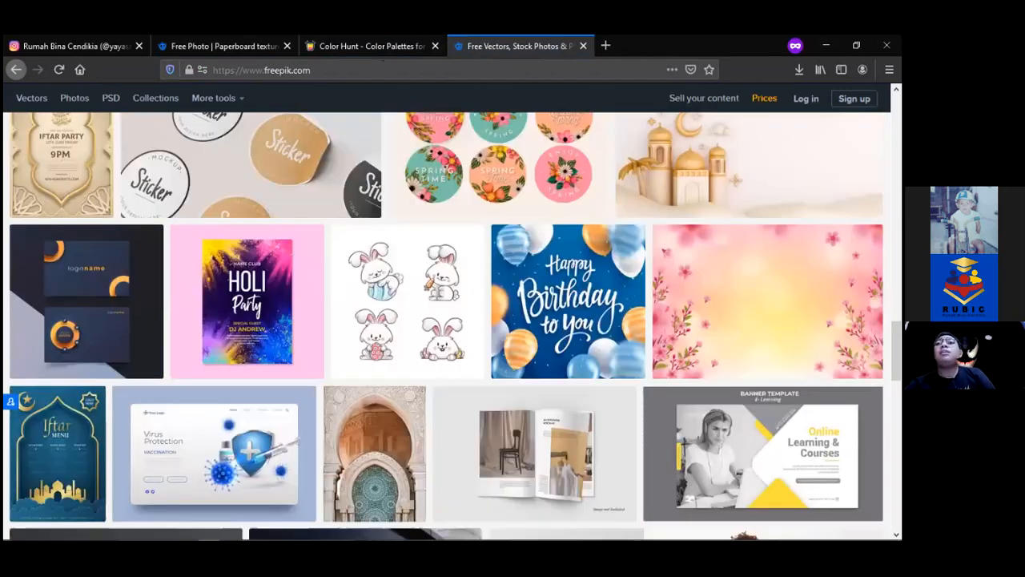
pyautogui.scroll(-10, 767, 320)
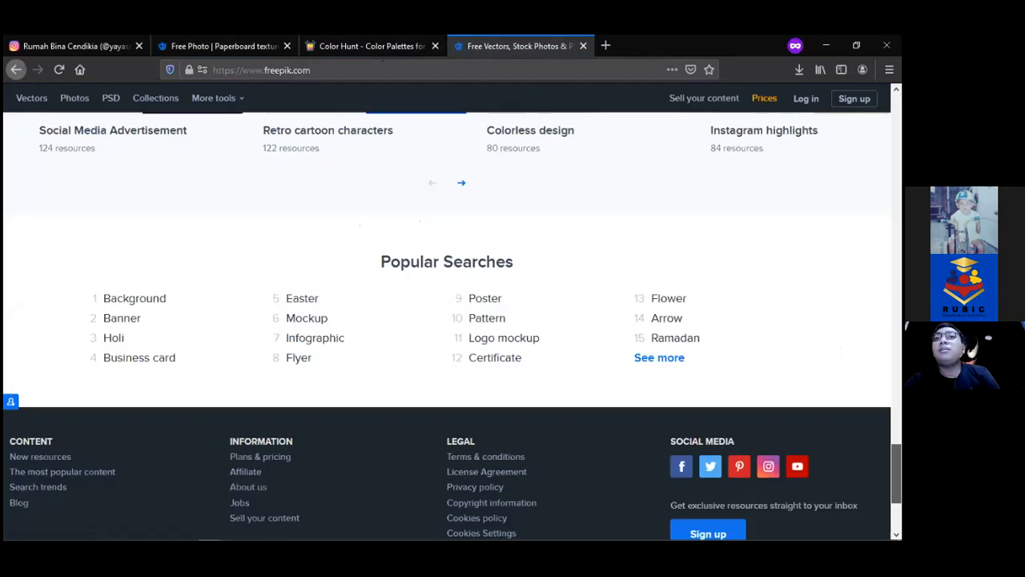
pyautogui.scroll(10, 446, 326)
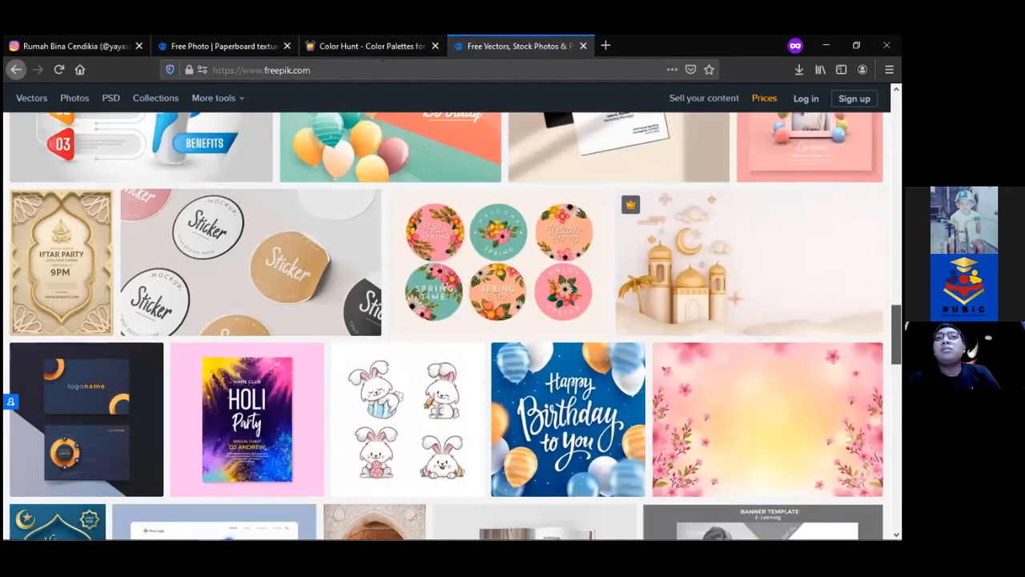
pyautogui.scroll(5, 446, 326)
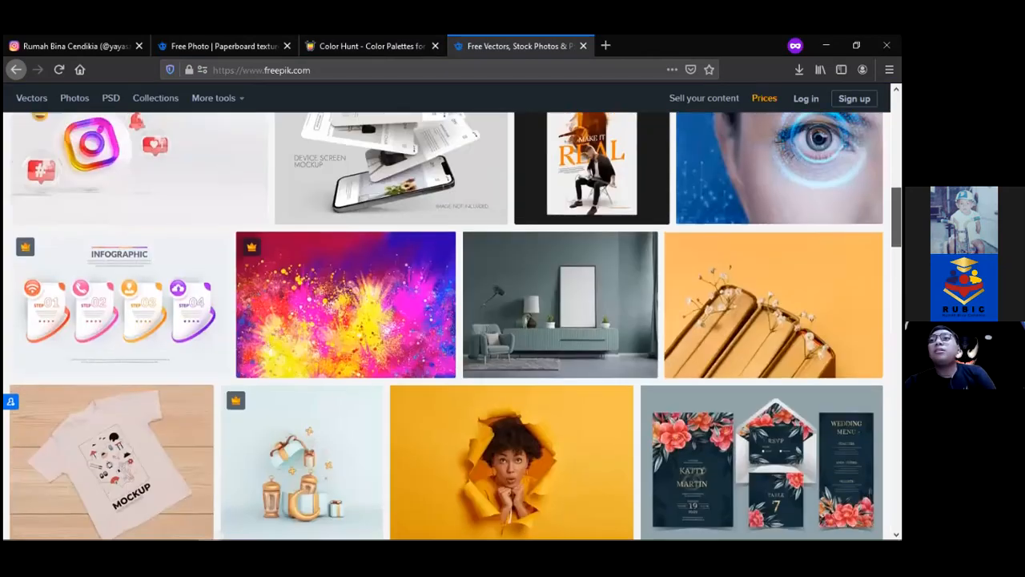
pyautogui.scroll(-8, 446, 326)
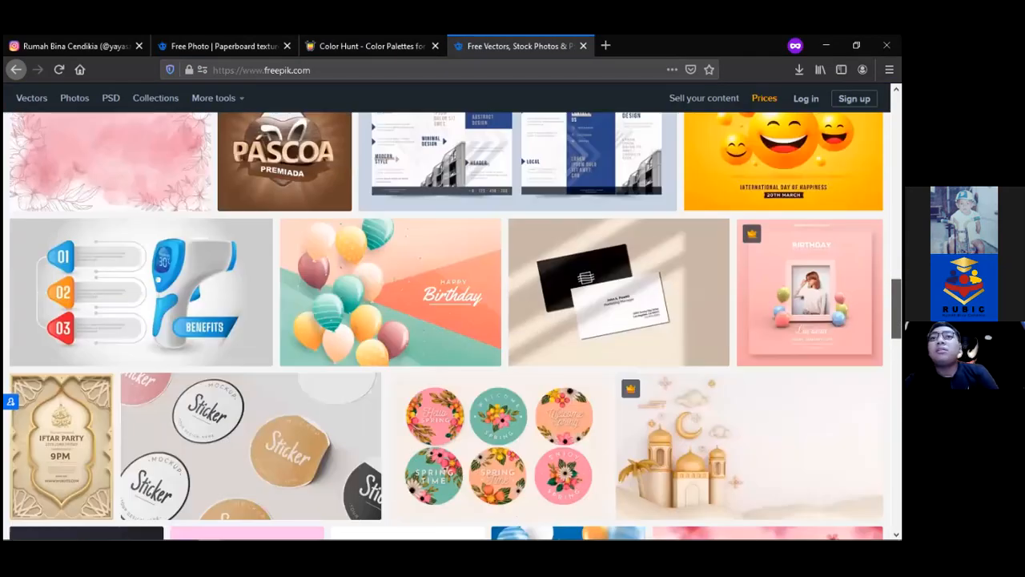
pyautogui.scroll(-3, 446, 326)
pyautogui.scroll(-4, 446, 326)
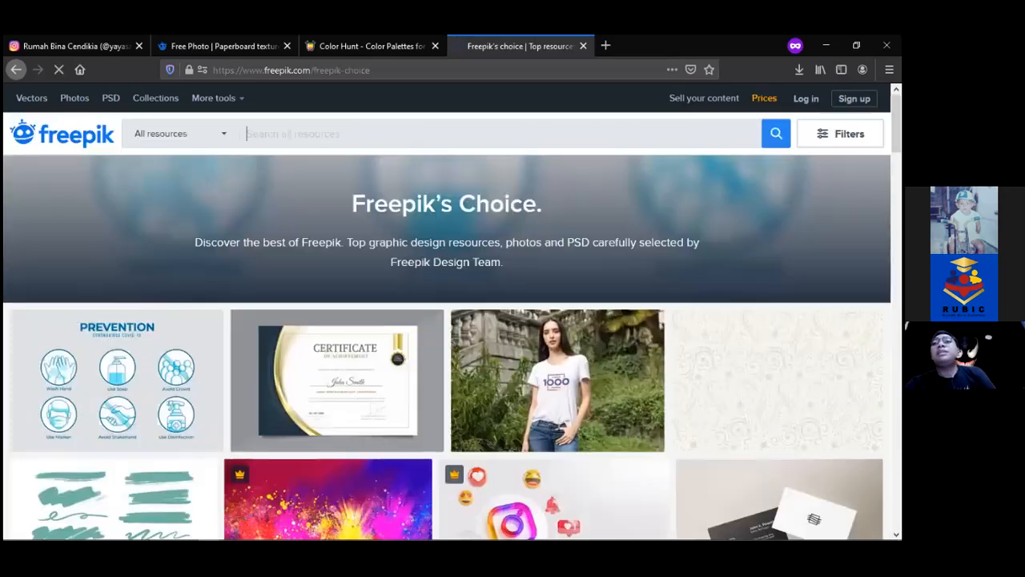
pyautogui.scroll(-5, 448, 345)
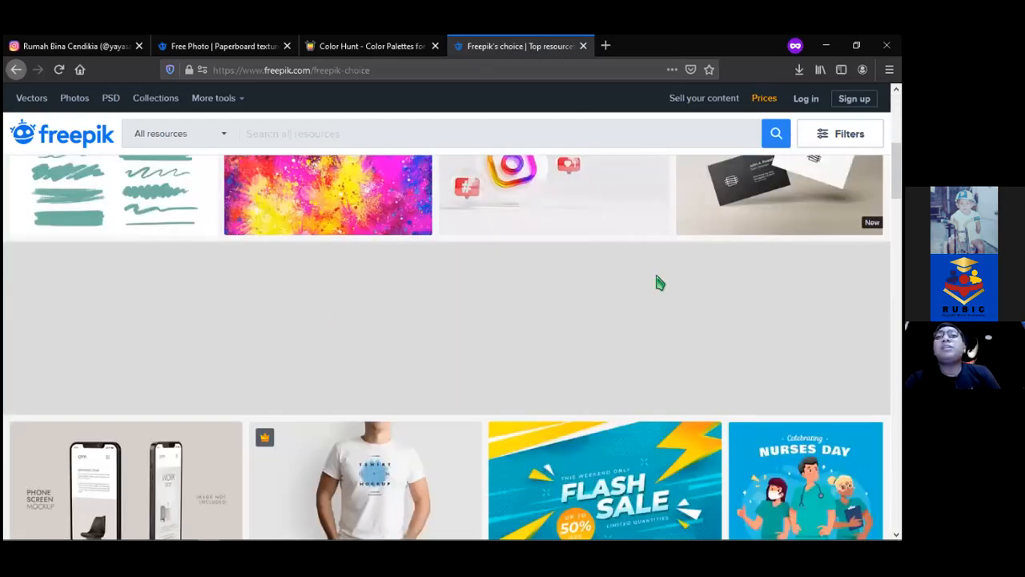
pyautogui.scroll(-4, 661, 282)
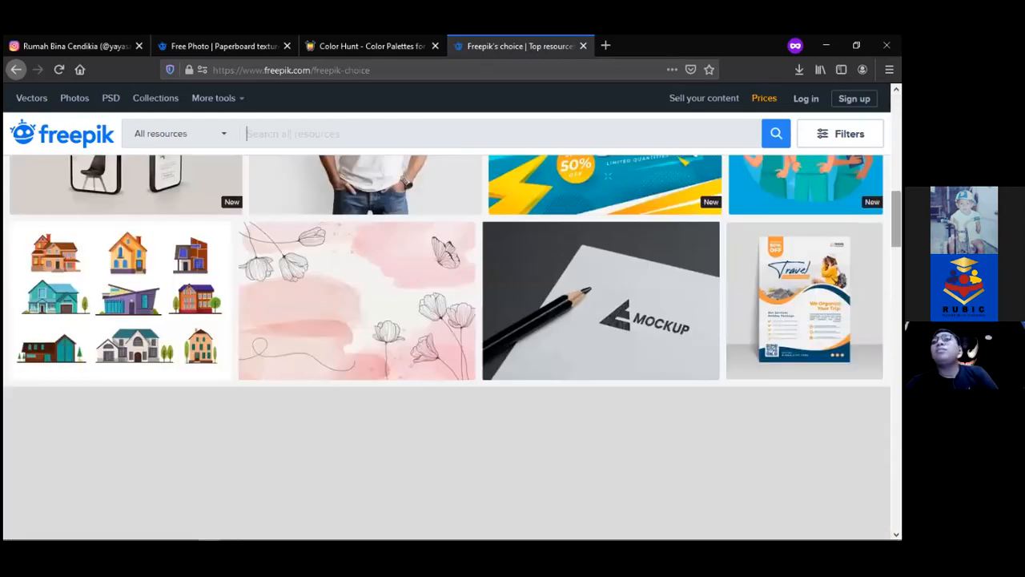
pyautogui.scroll(3, 448, 345)
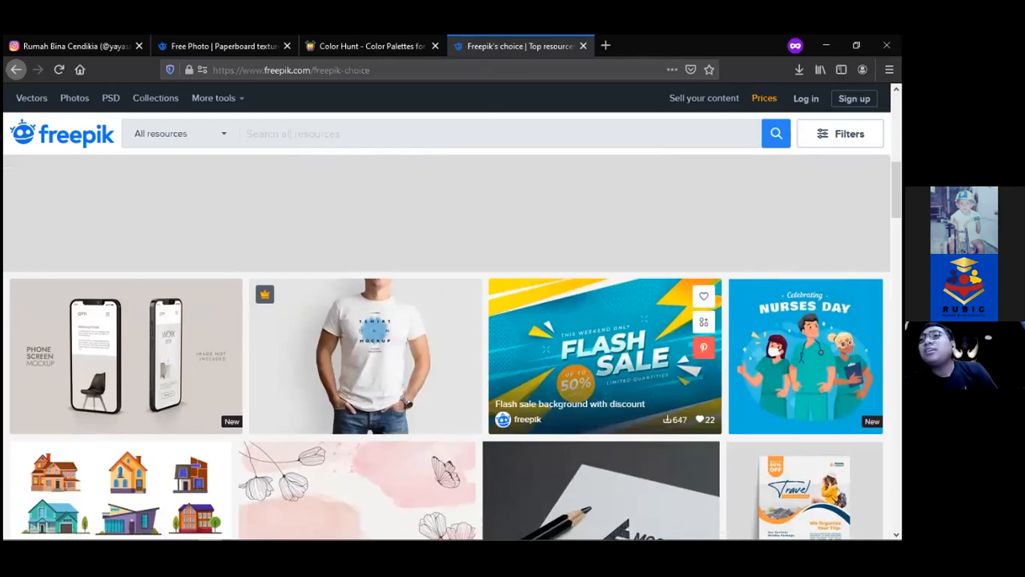
# Download the Nurses Day illustration as a zip file from Freepik
pyautogui.click(765, 343)
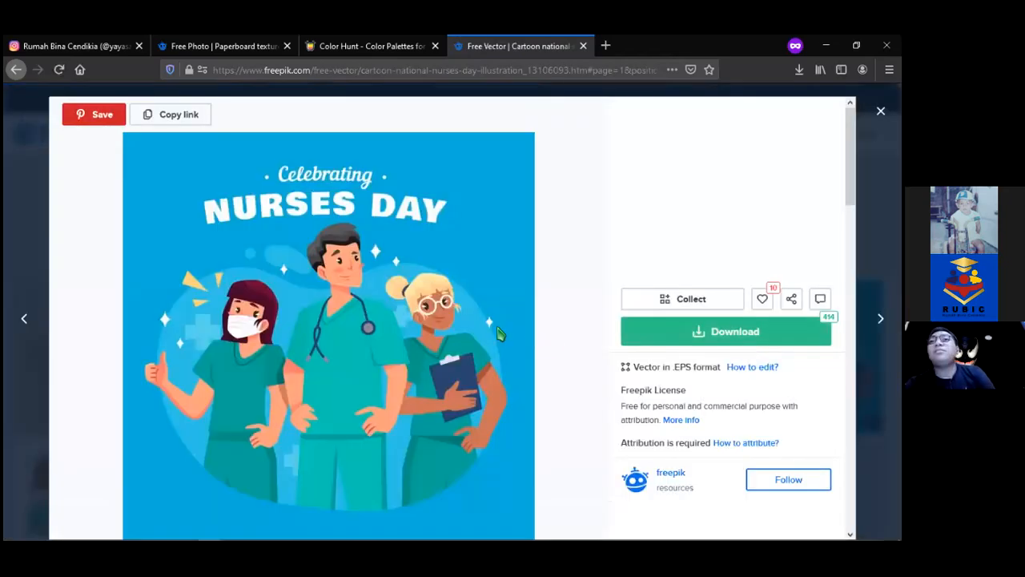
pyautogui.click(693, 335)
pyautogui.click(718, 476)
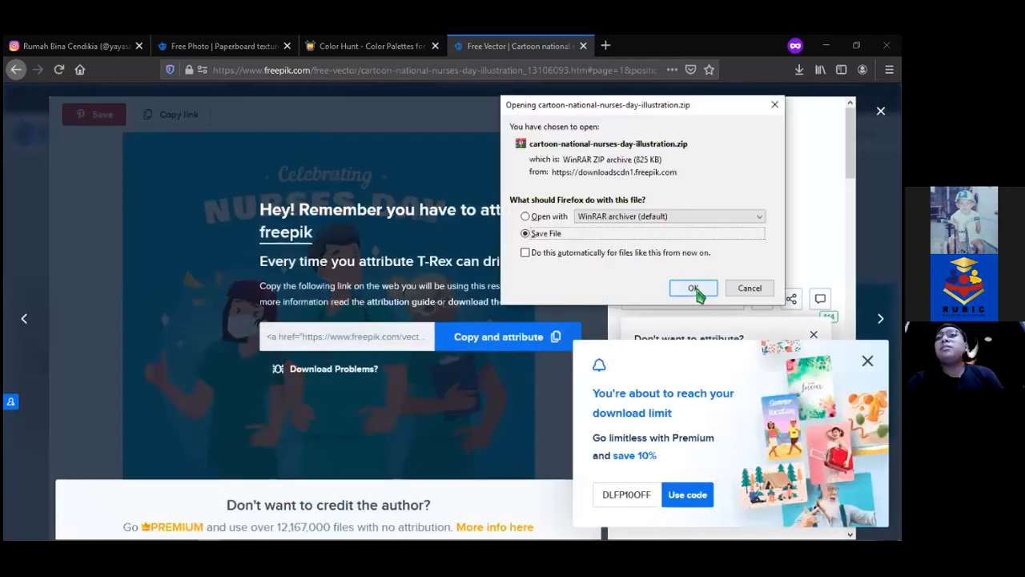
pyautogui.click(693, 288)
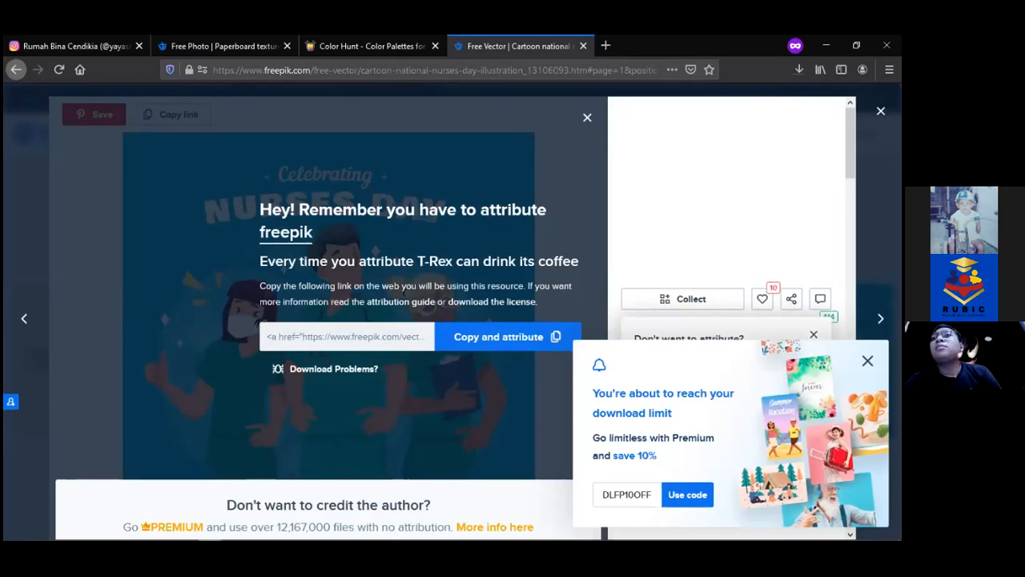
# Open the downloaded zip in WinRAR and launch 5150777.ai from it
pyautogui.click(799, 70)
pyautogui.click(720, 101)
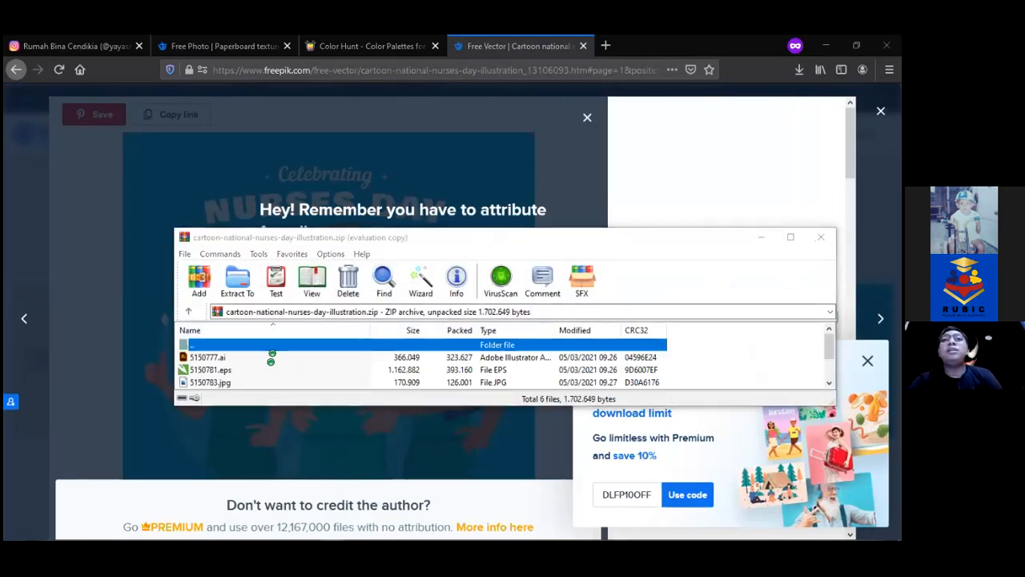
pyautogui.click(509, 295)
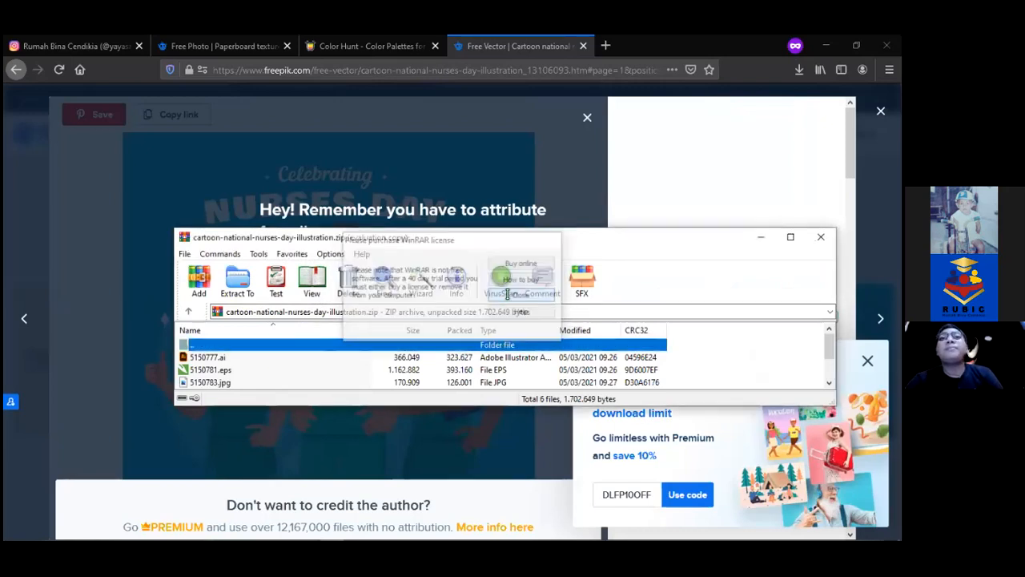
pyautogui.click(457, 362)
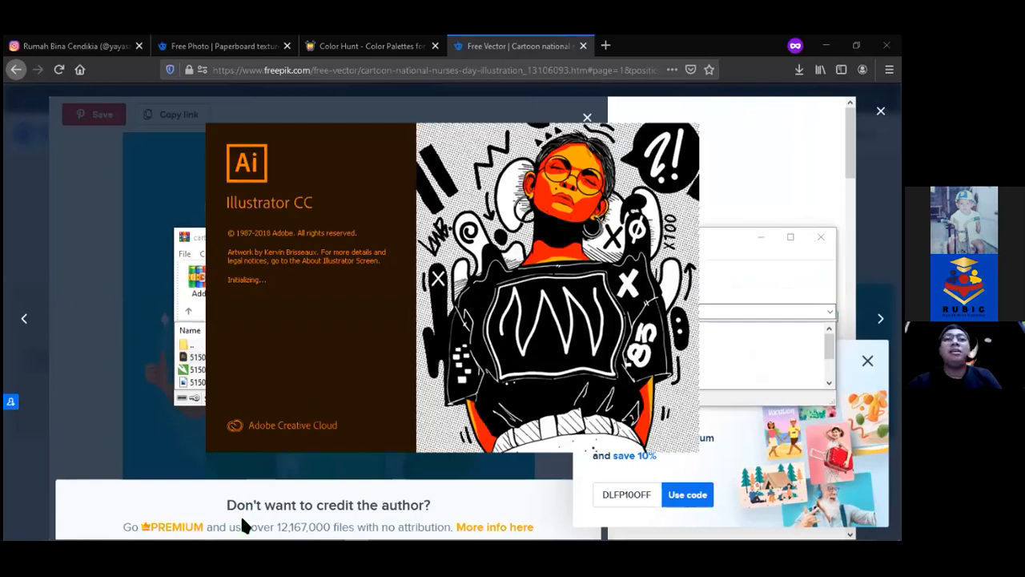
pyautogui.moveTo(206, 526)
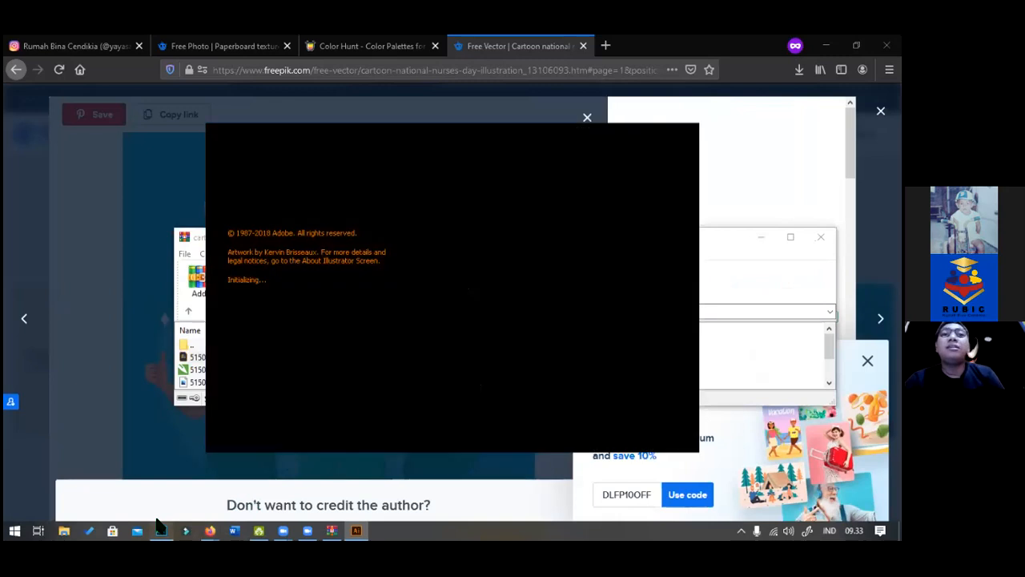
pyautogui.click(159, 528)
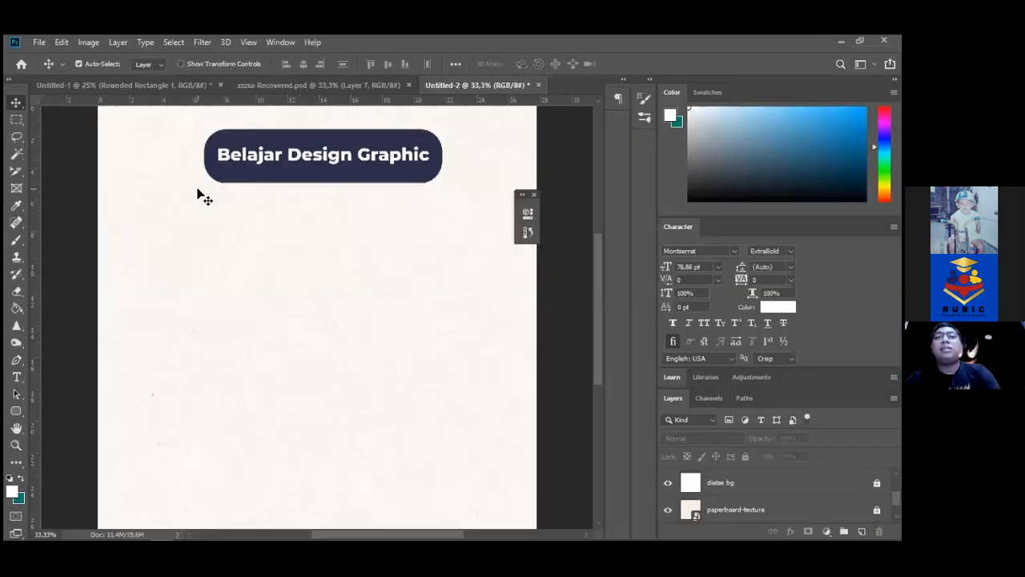
# Duplicate the HEADER pill layer as a new layer named 'footer'
pyautogui.moveTo(599, 302); pyautogui.dragTo(595, 276)
pyautogui.moveTo(180, 183); pyautogui.dragTo(421, 249)
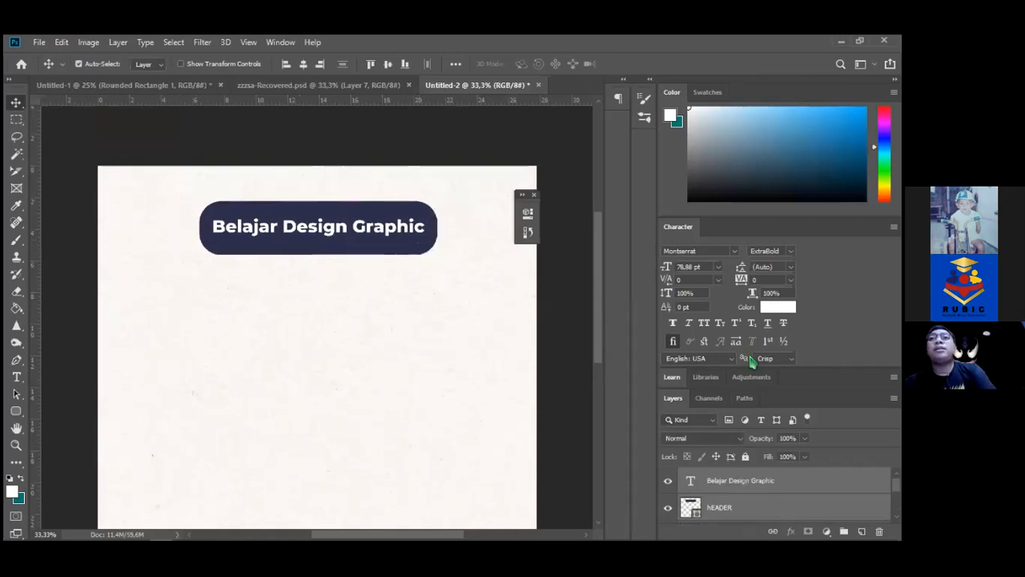
pyautogui.click(714, 511)
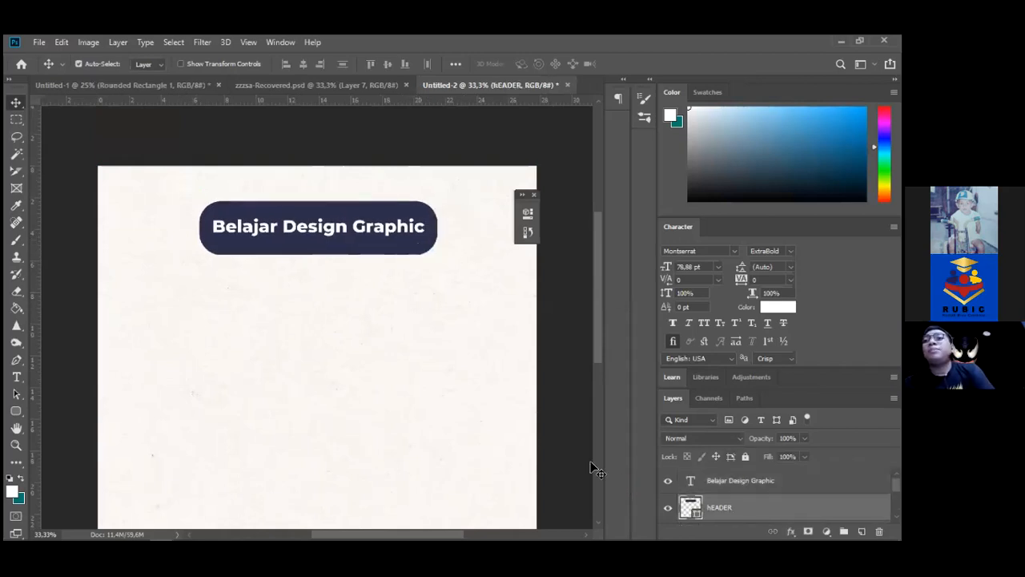
pyautogui.keyDown('alt'); pyautogui.moveTo(593, 469); pyautogui.dragTo(594, 469); pyautogui.keyUp('alt')
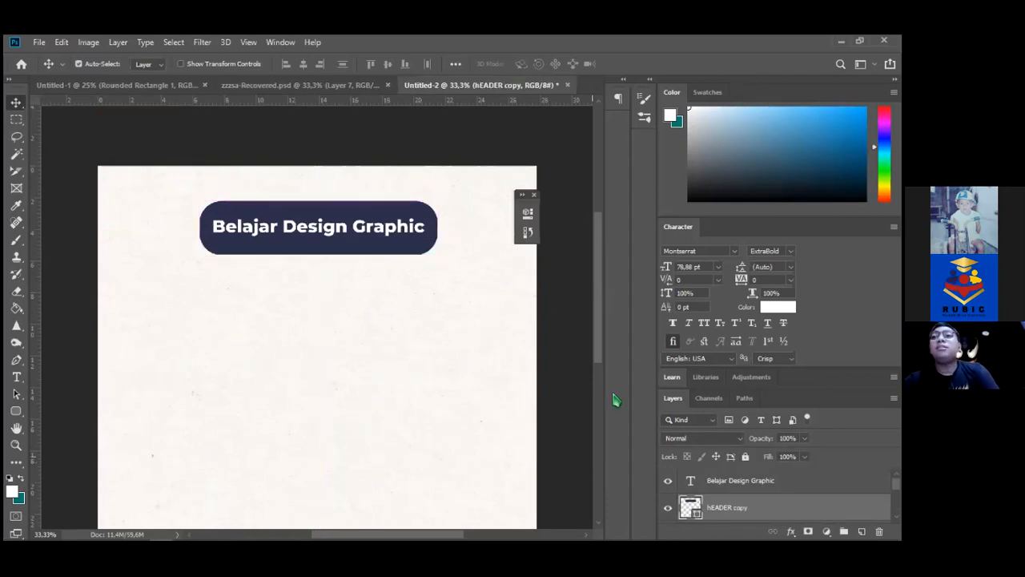
pyautogui.rightClick(752, 512)
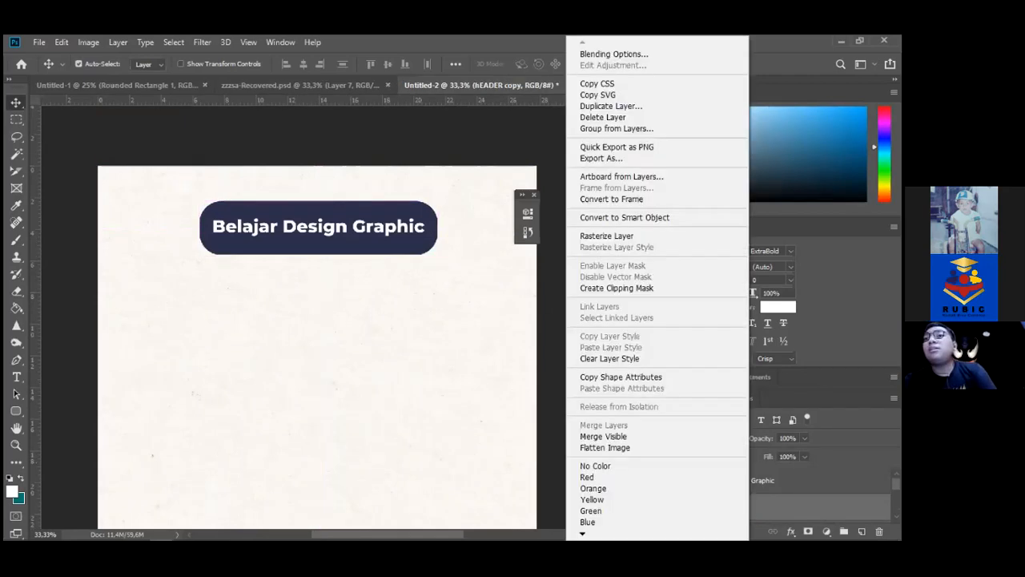
pyautogui.click(751, 512)
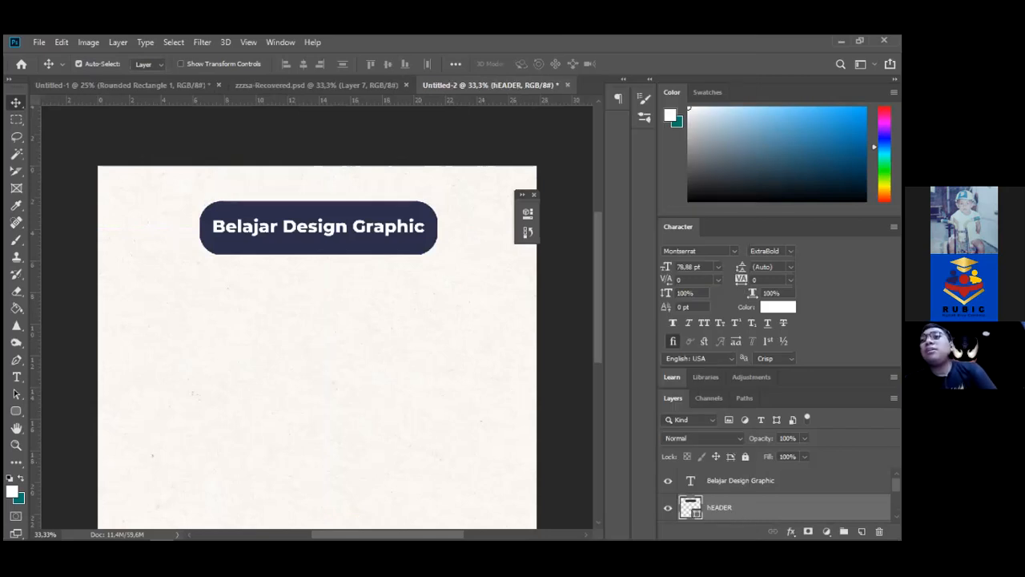
pyautogui.rightClick(820, 507)
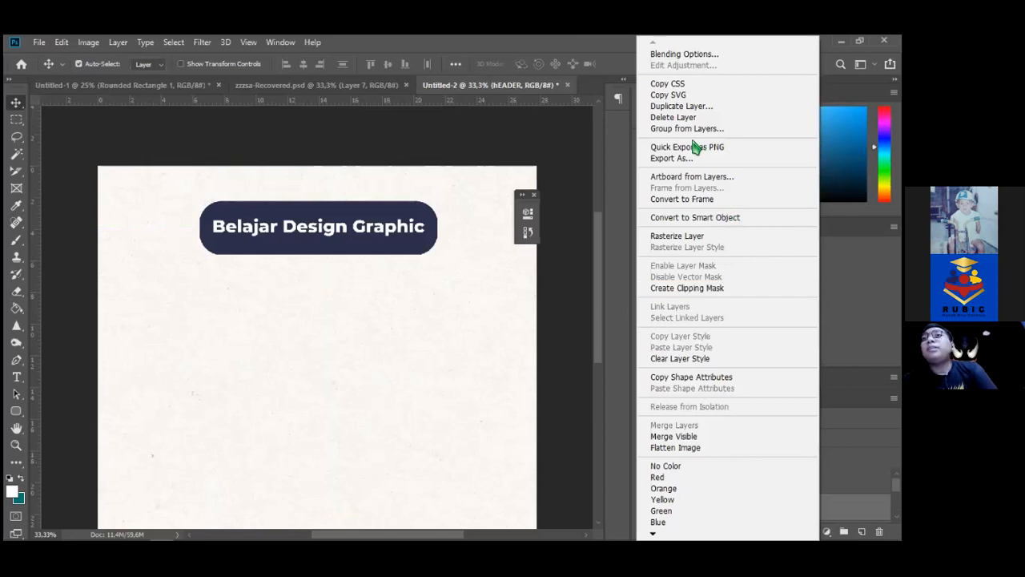
pyautogui.click(671, 116)
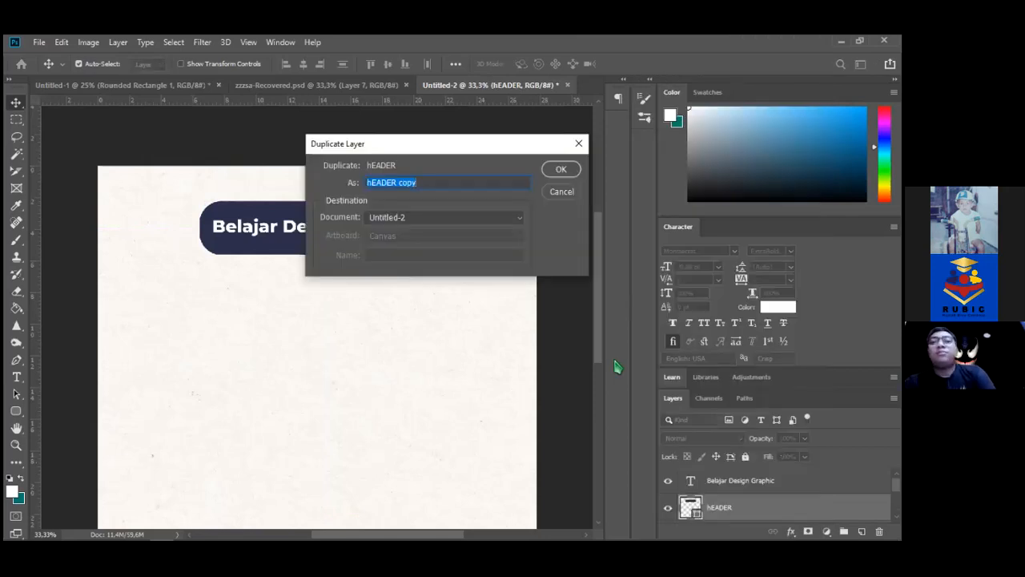
pyautogui.write('footer')
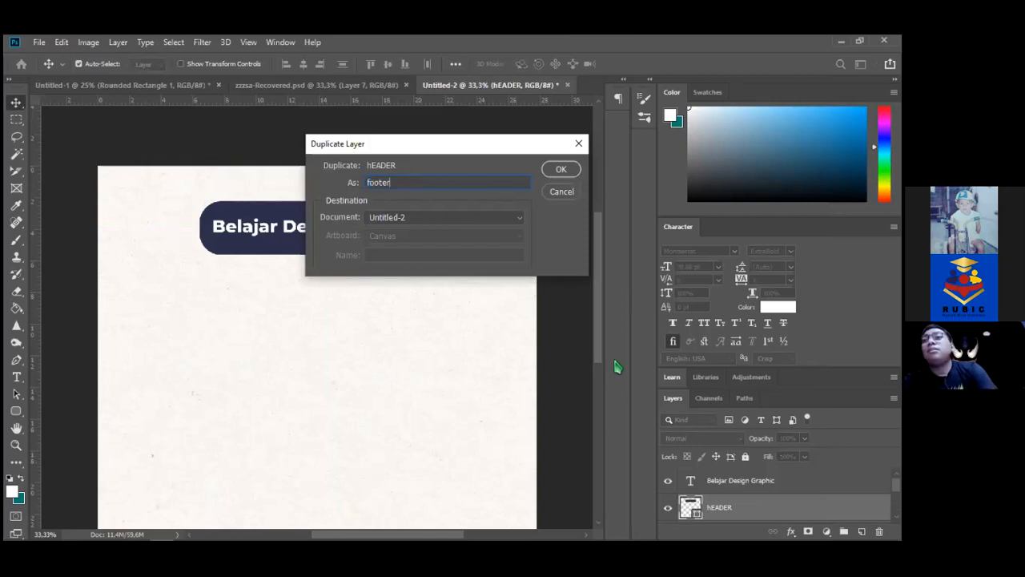
pyautogui.press('Return')
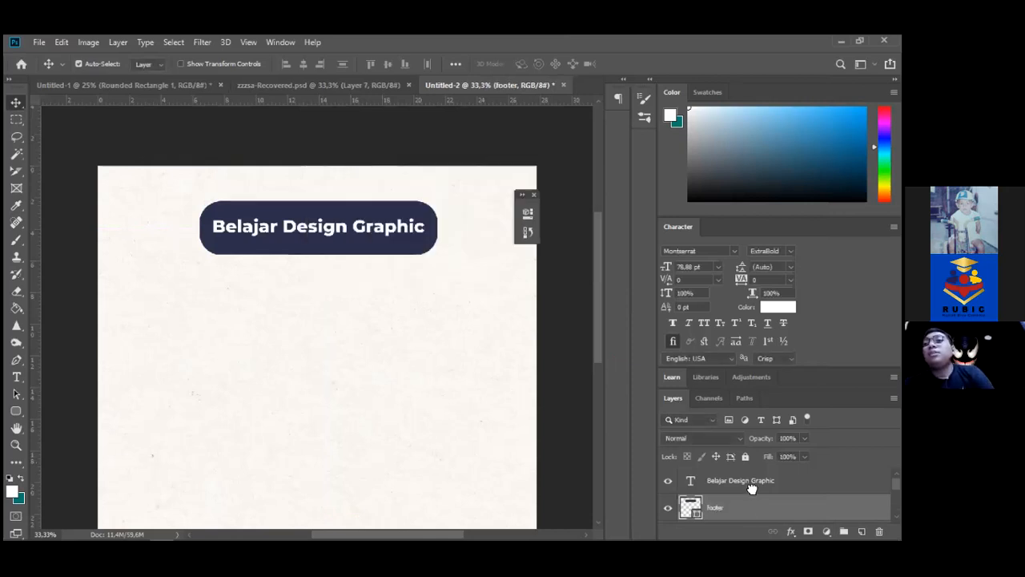
pyautogui.scroll(-1, 751, 488)
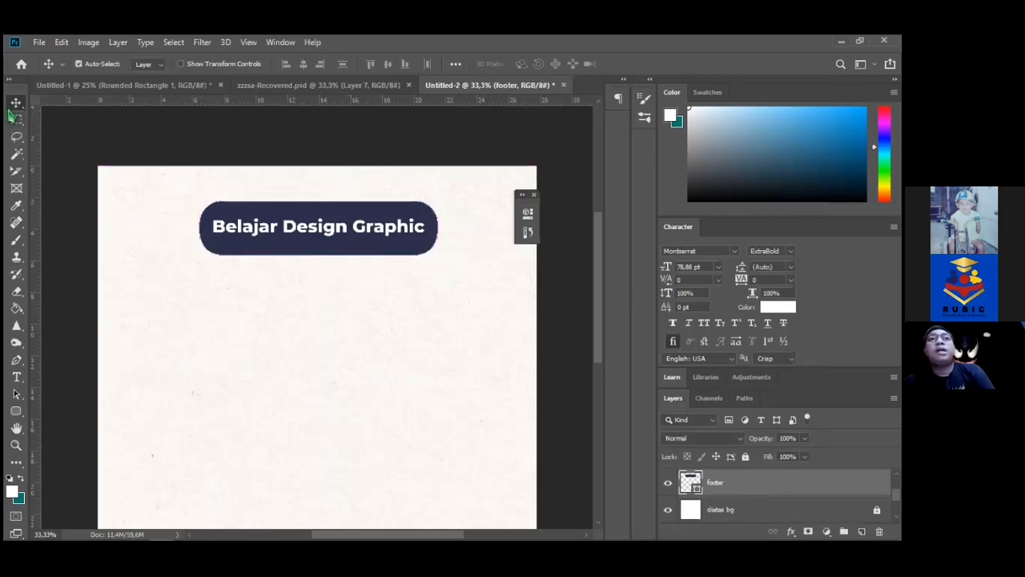
# Drag the pill copy to the flyer's bottom edge and stretch it taller with Ctrl+T
pyautogui.moveTo(296, 248); pyautogui.dragTo(286, 369)
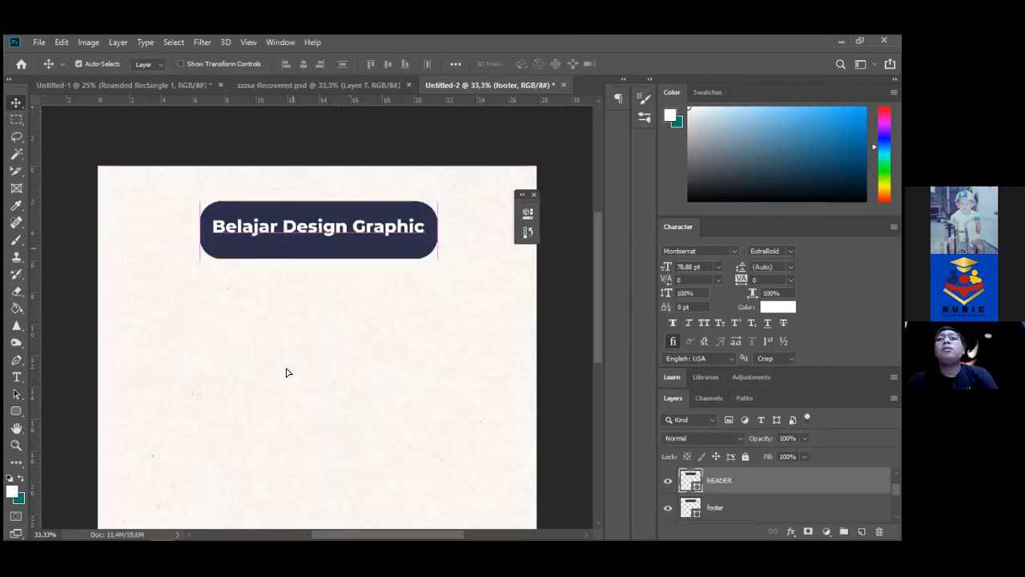
pyautogui.moveTo(297, 428); pyautogui.dragTo(297, 489)
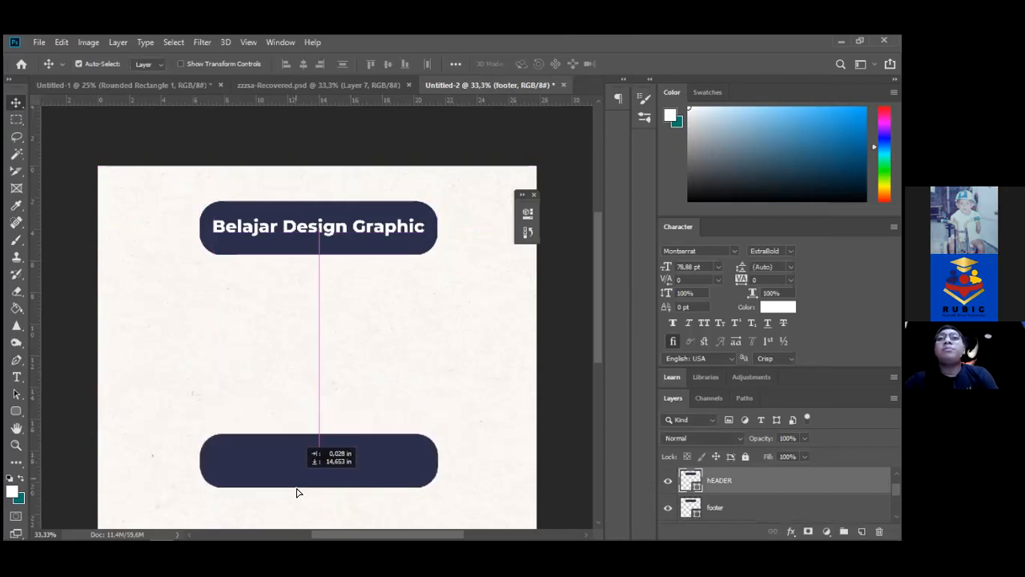
pyautogui.moveTo(599, 361); pyautogui.dragTo(595, 431)
pyautogui.moveTo(385, 264); pyautogui.dragTo(379, 383)
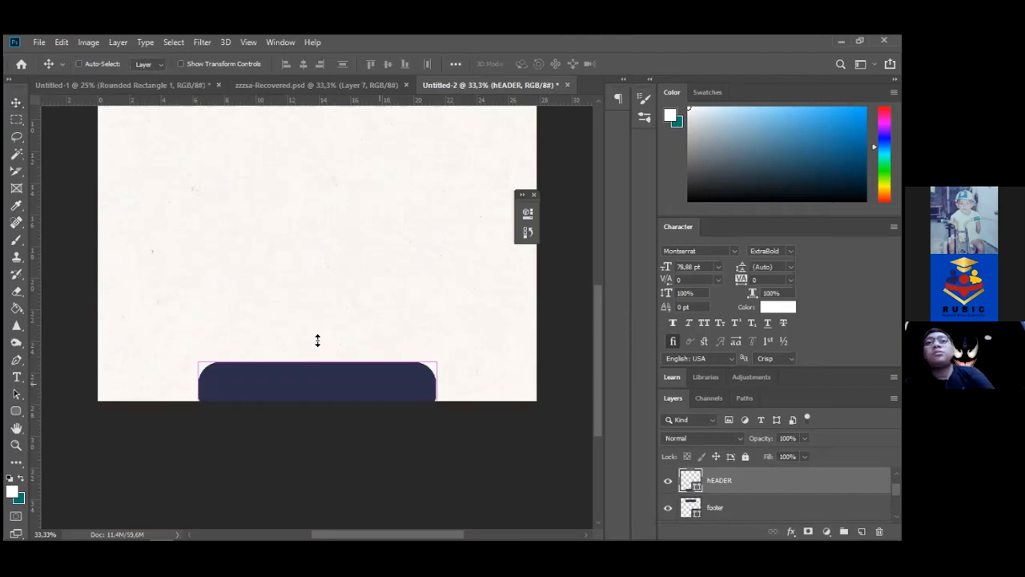
pyautogui.hotkey('ctrl', 't')
pyautogui.moveTo(317, 279); pyautogui.dragTo(321, 280)
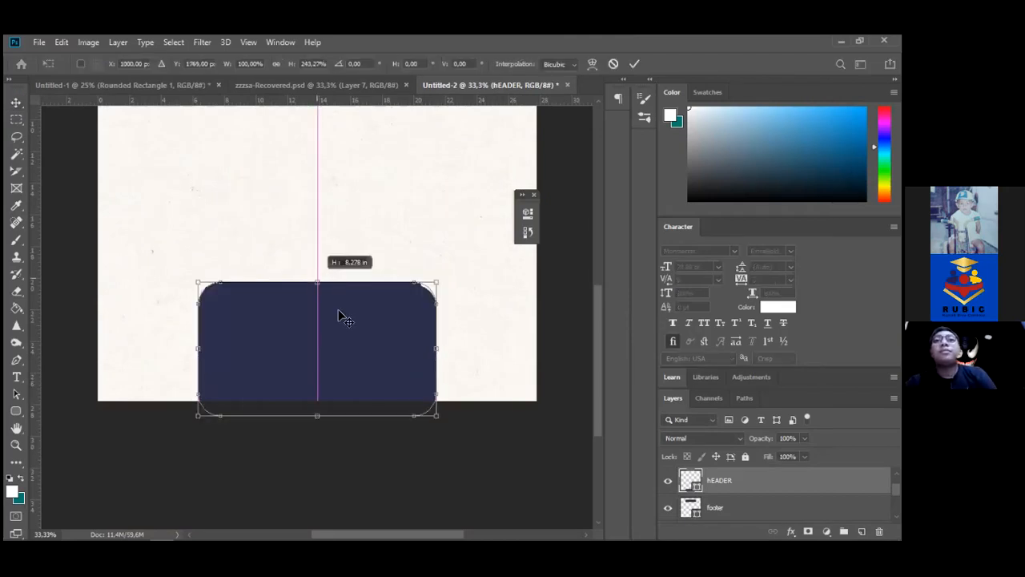
pyautogui.press('Return')
pyautogui.moveTo(356, 366); pyautogui.dragTo(354, 336)
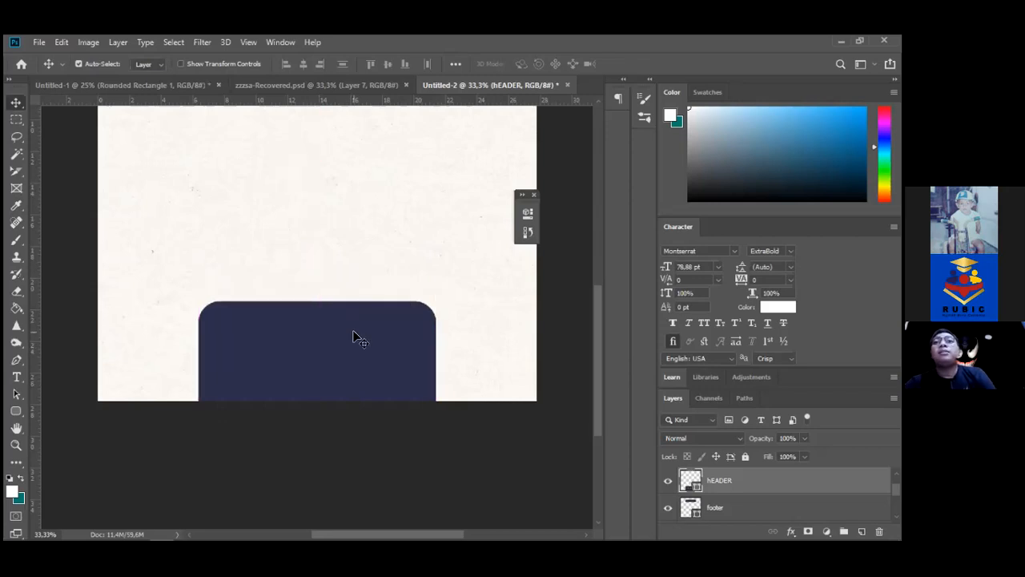
pyautogui.click(16, 445)
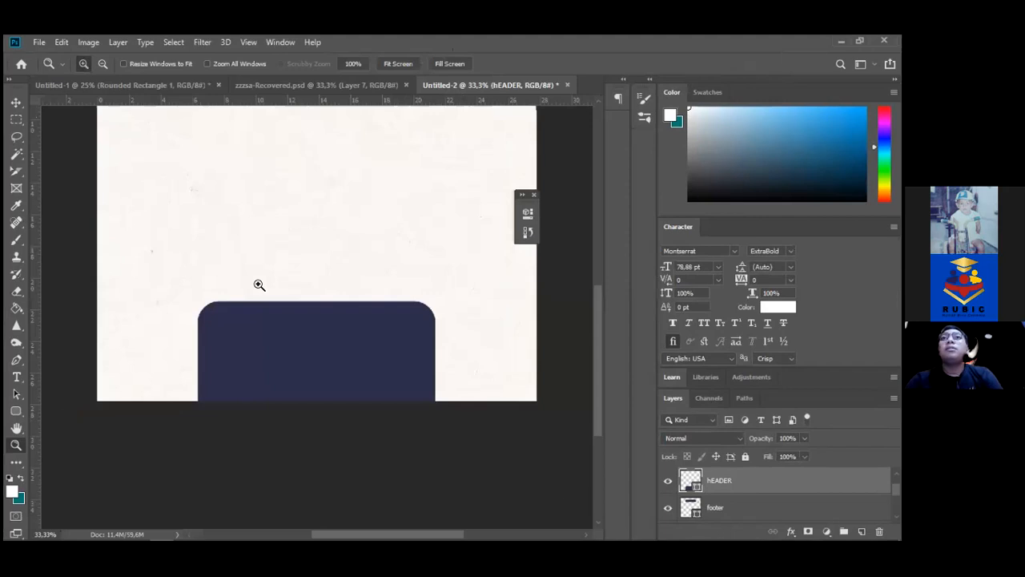
# Fit the whole flyer in the Photoshop window with Ctrl+0
pyautogui.hotkey('ctrl', '0')
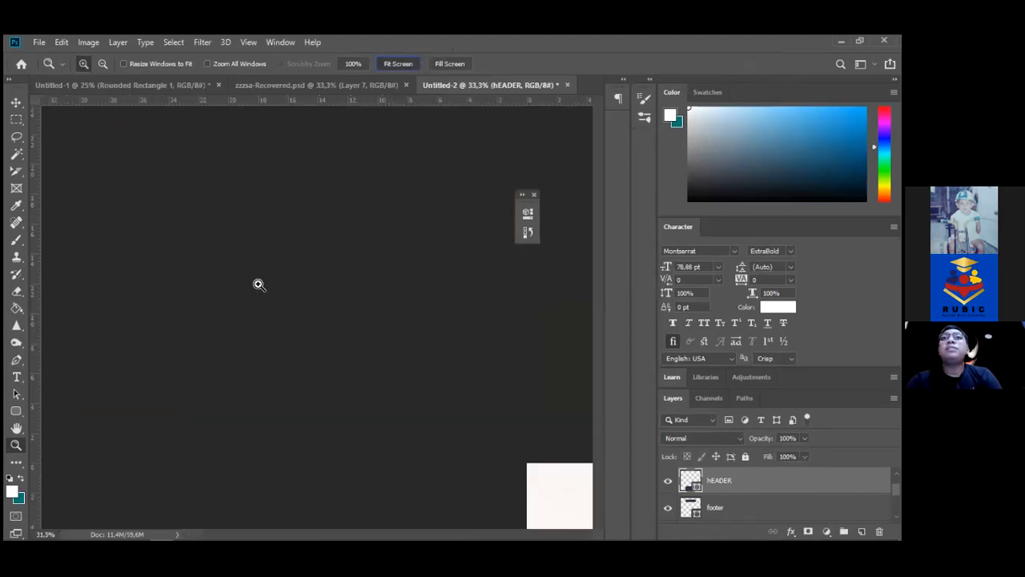
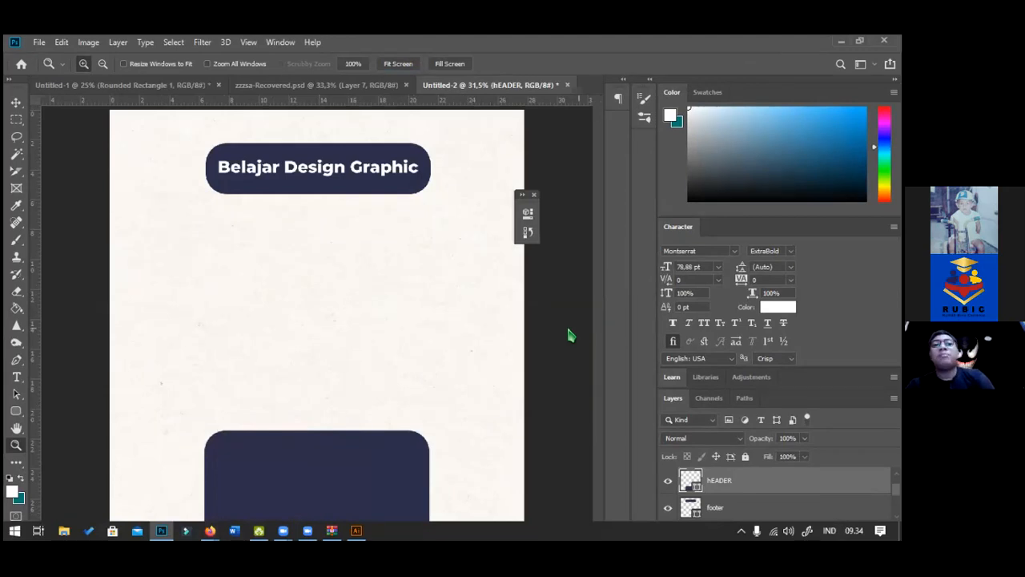
# Switch to the Nurses Day artwork in Illustrator and dismiss the Missing Fonts warning
pyautogui.hotkey('alt', 'Tab')
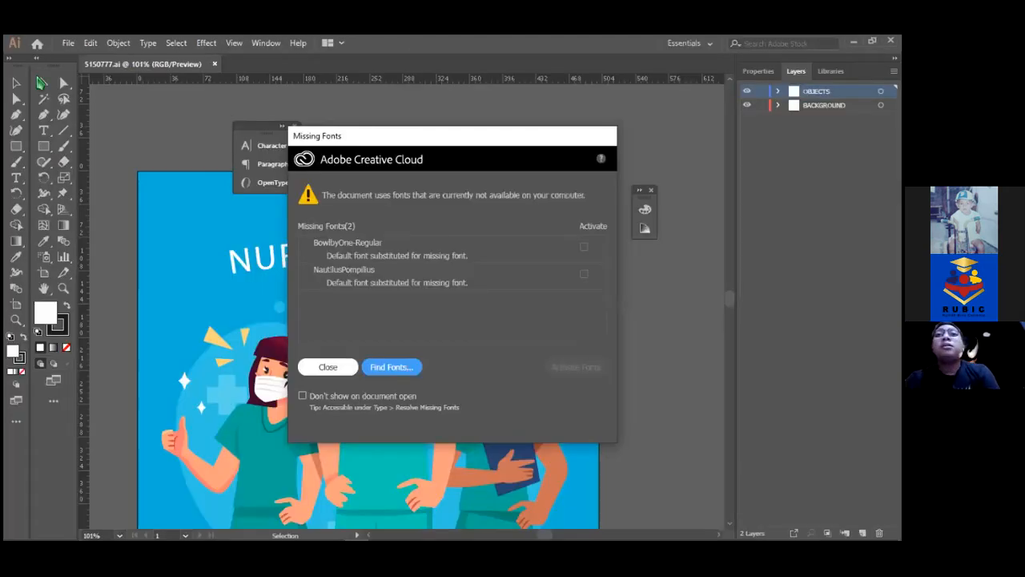
pyautogui.click(327, 366)
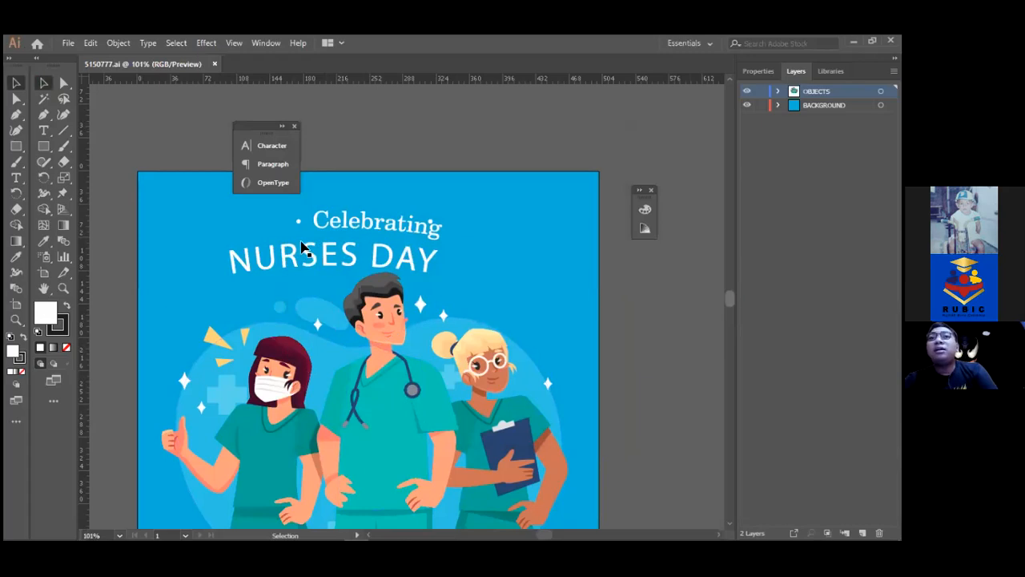
pyautogui.scroll(-3, 303, 248)
pyautogui.scroll(-2, 322, 241)
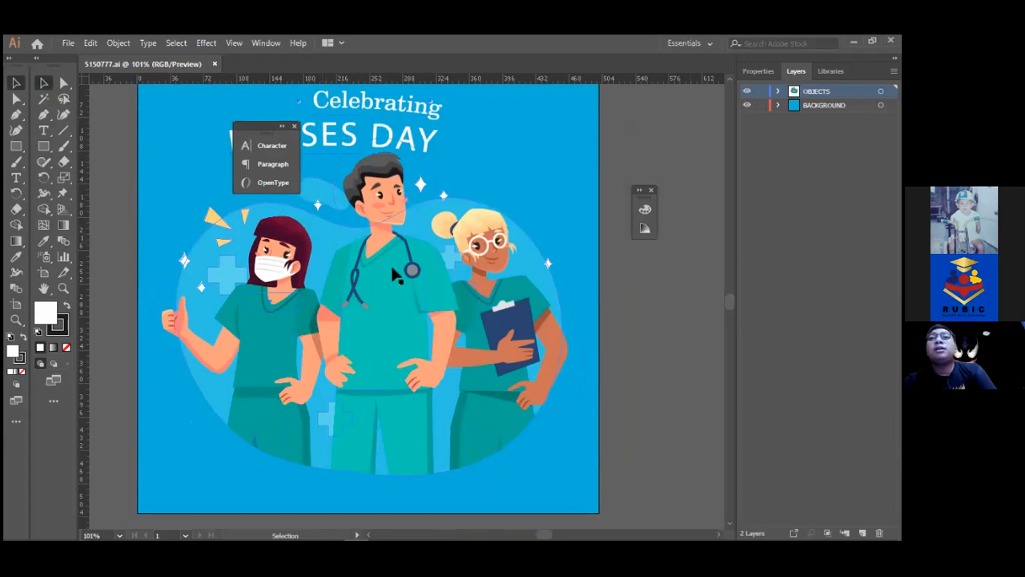
# Enter Isolation Mode on the three-nurse group with its blue blob backdrop and select it
pyautogui.doubleClick(320, 255)
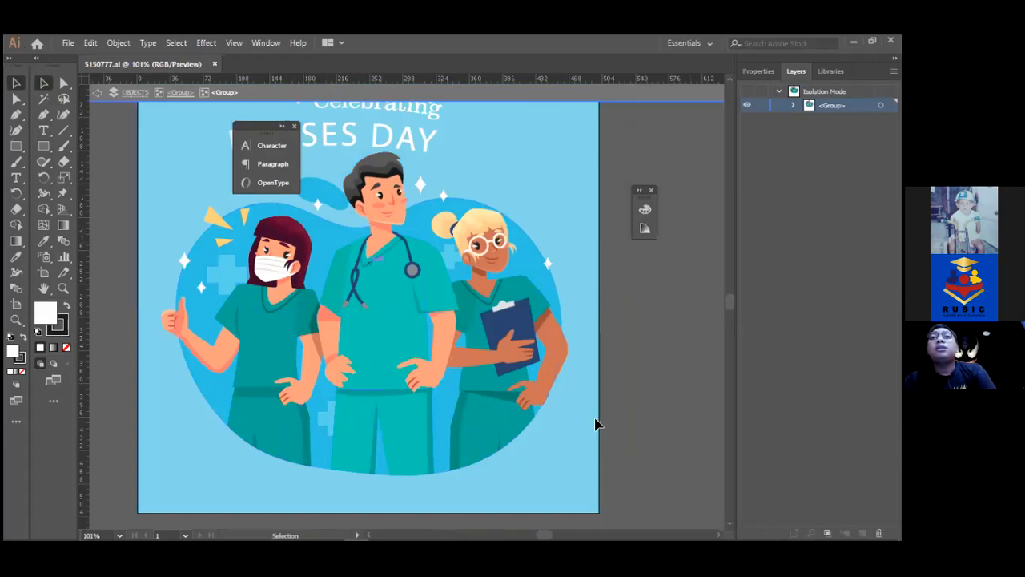
pyautogui.hotkey('ctrl', 'a')
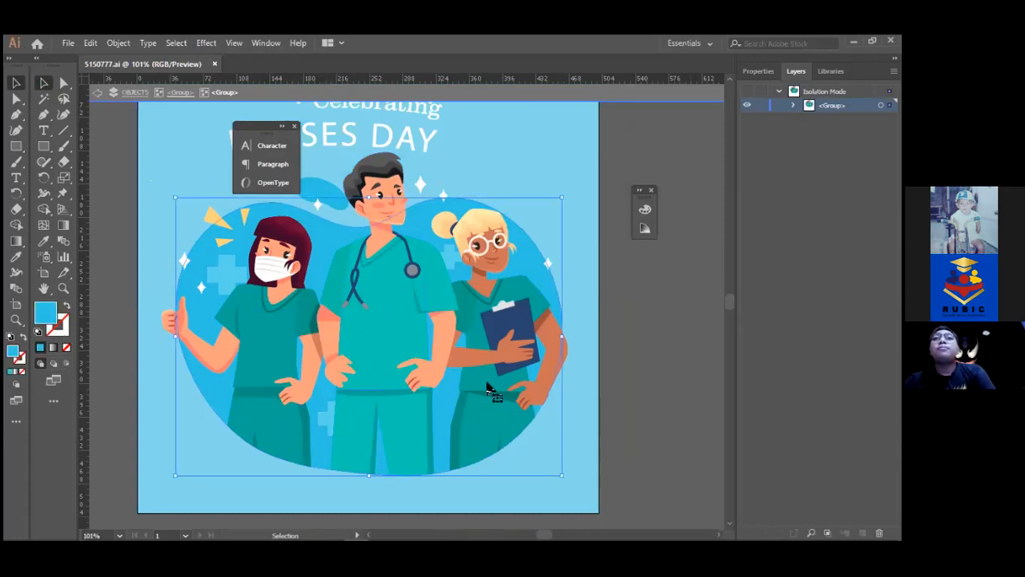
pyautogui.click(410, 323)
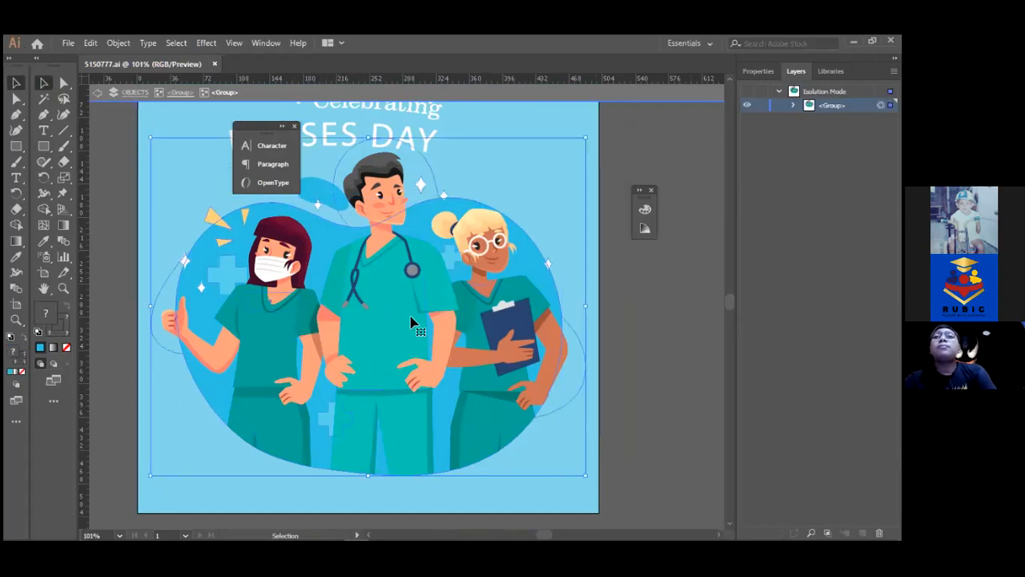
pyautogui.press('a')
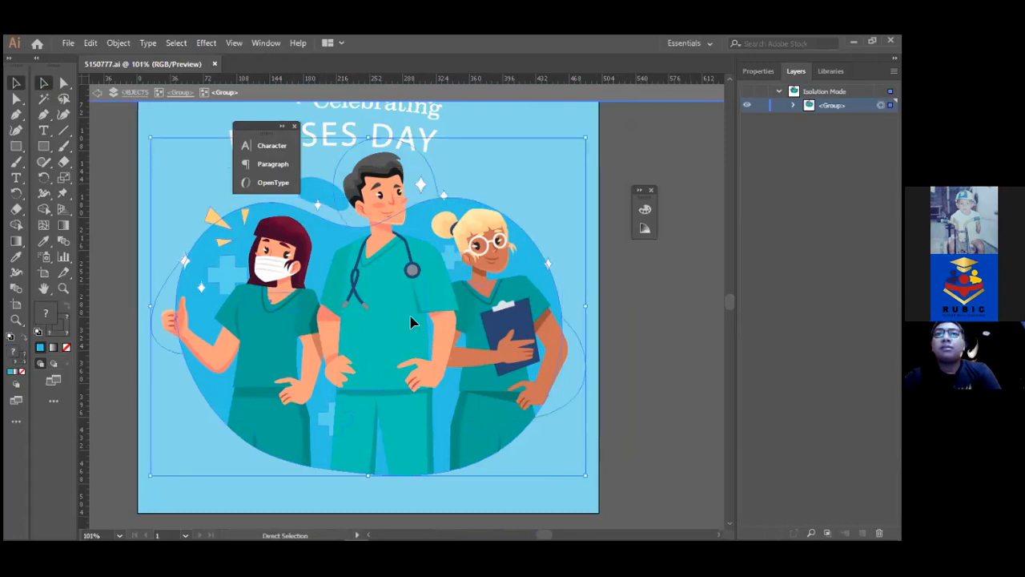
pyautogui.press('v')
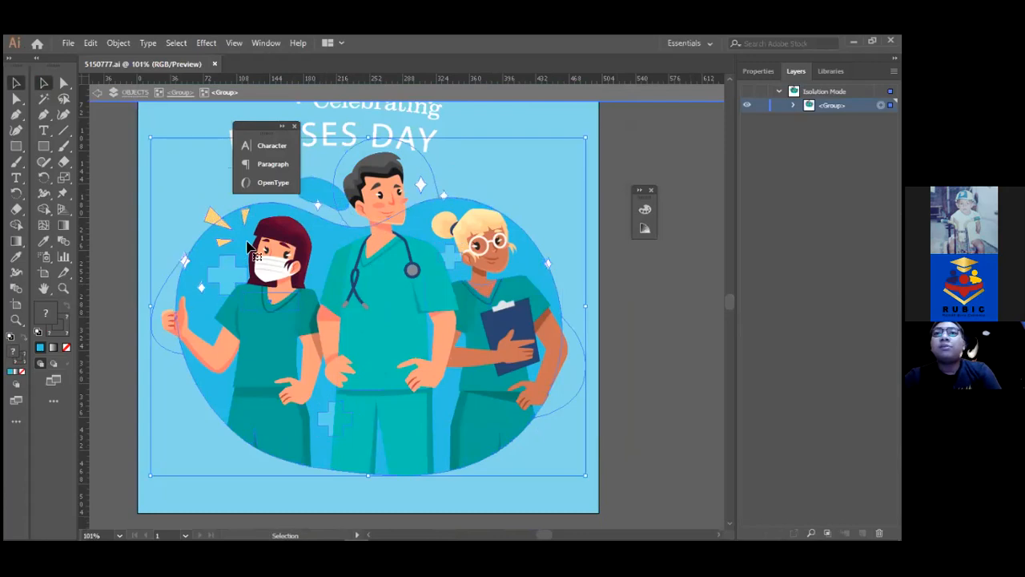
pyautogui.press('Escape')
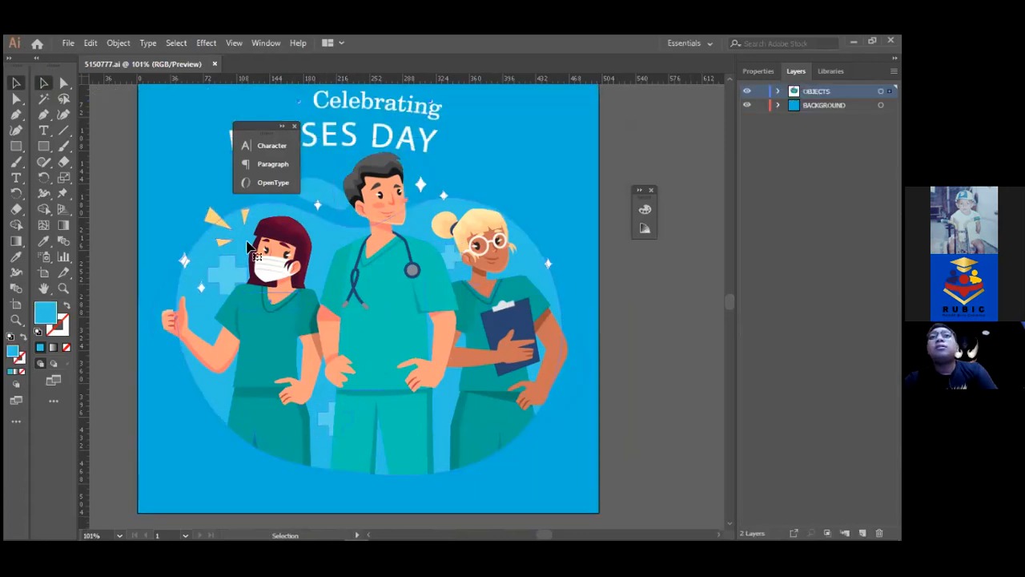
pyautogui.doubleClick(248, 247)
pyautogui.press('a')
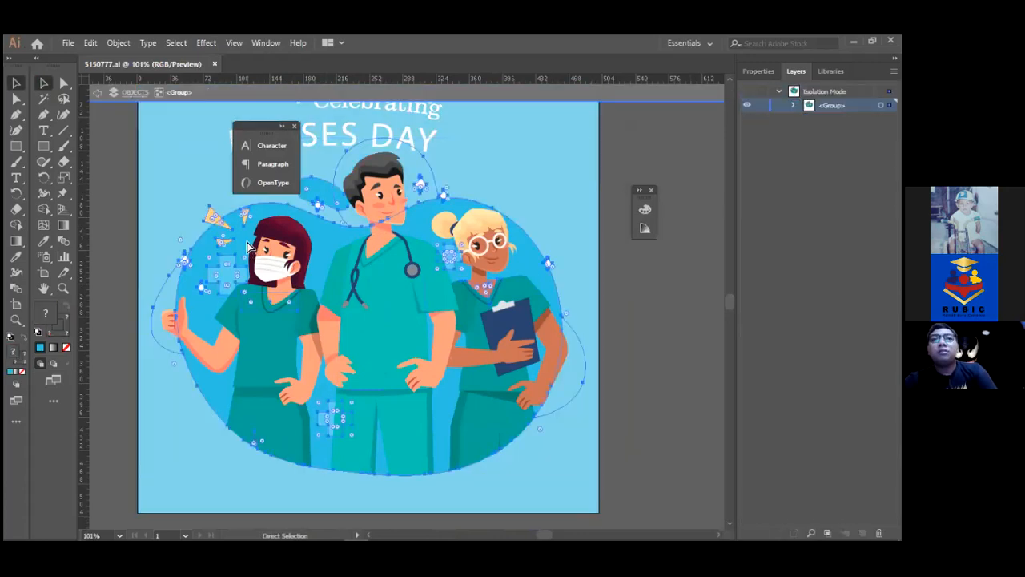
pyautogui.press('v')
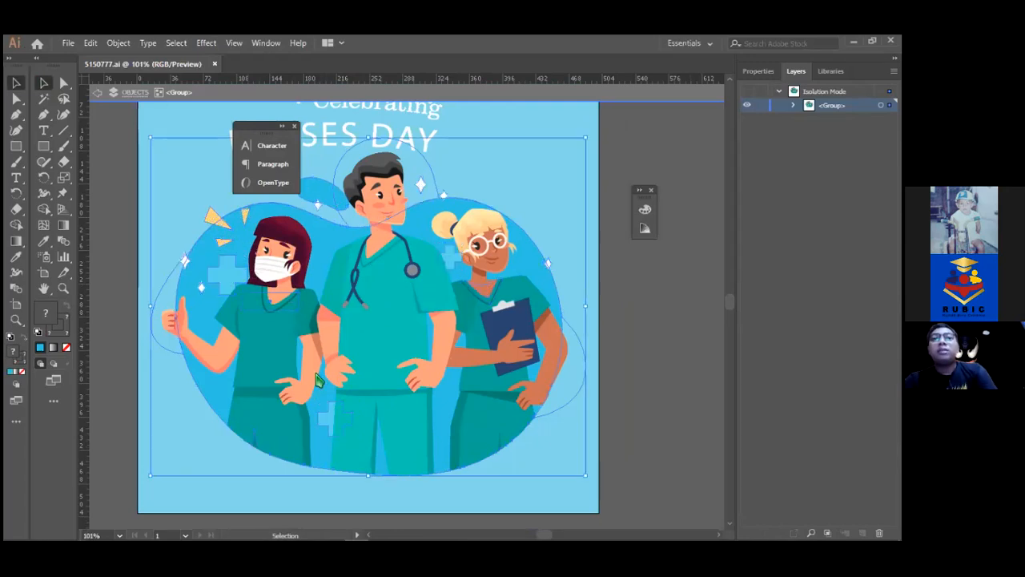
pyautogui.press('shift')
# Paste the nurse illustration into the Photoshop flyer as pixels and enlarge it to about 254%
pyautogui.hotkey('alt', 'shift', 'Tab')
pyautogui.hotkey('alt', 'shift', 'Tab')
pyautogui.hotkey('alt', 'shift', 'Tab')
pyautogui.hotkey('alt', 'shift', 'Tab')
pyautogui.hotkey('alt', 'shift', 'Tab')
pyautogui.hotkey('alt', 'shift', 'Tab')
pyautogui.hotkey('alt', 'shift', 'Tab')
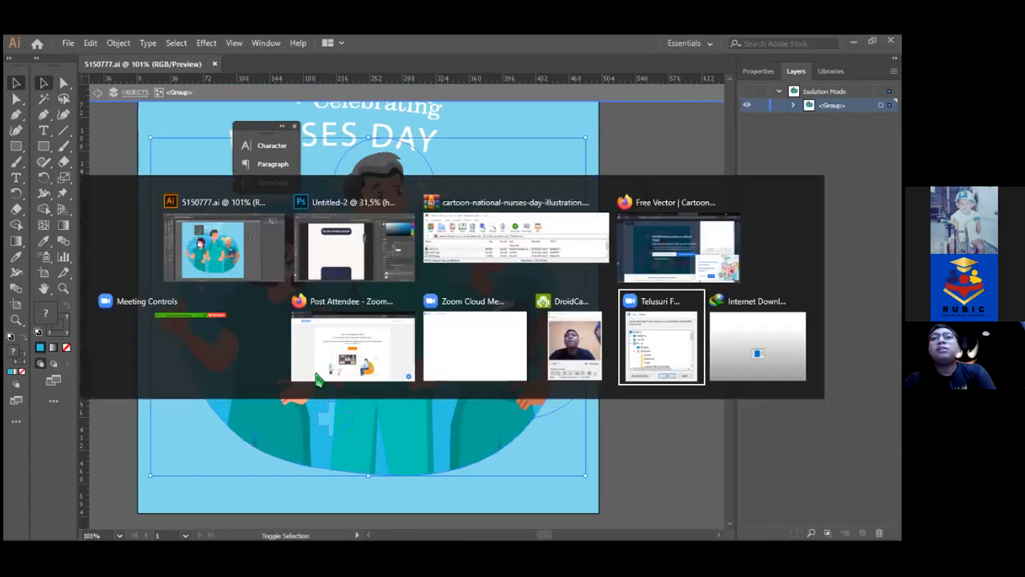
pyautogui.hotkey('alt', 'shift', 'Tab')
pyautogui.hotkey('alt', 'shift', 'Tab')
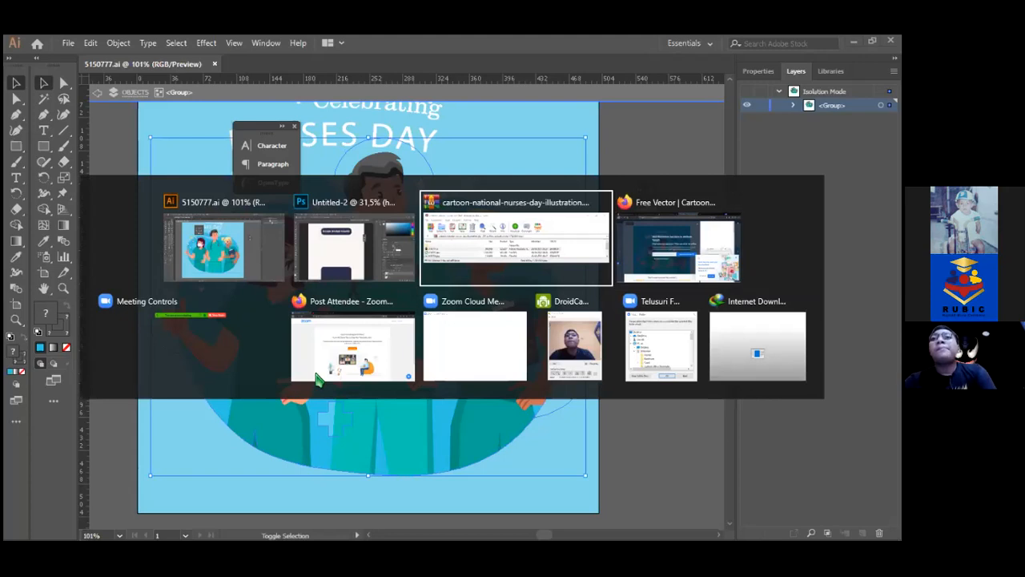
pyautogui.hotkey('ctrl', 'v')
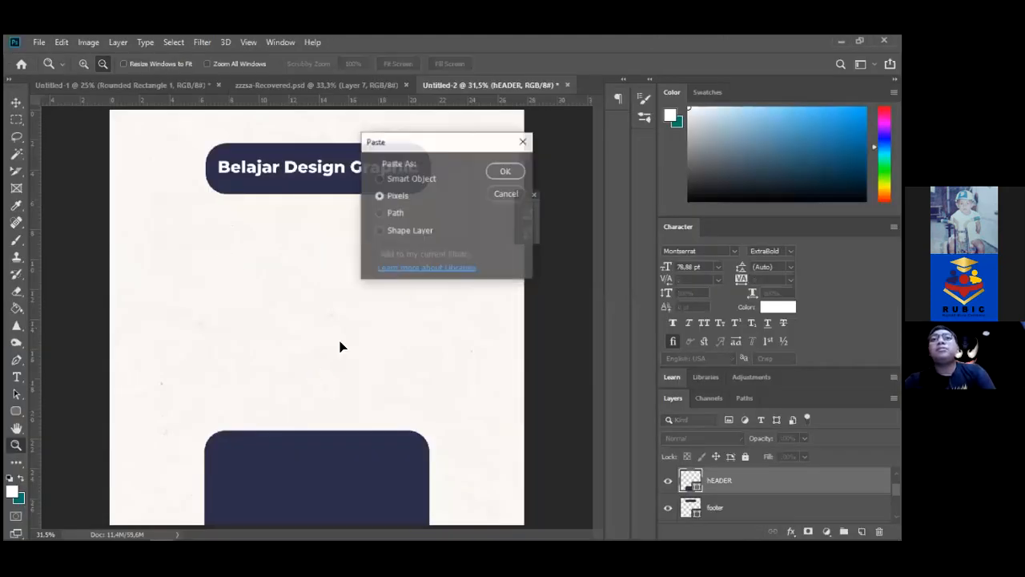
pyautogui.press('Return')
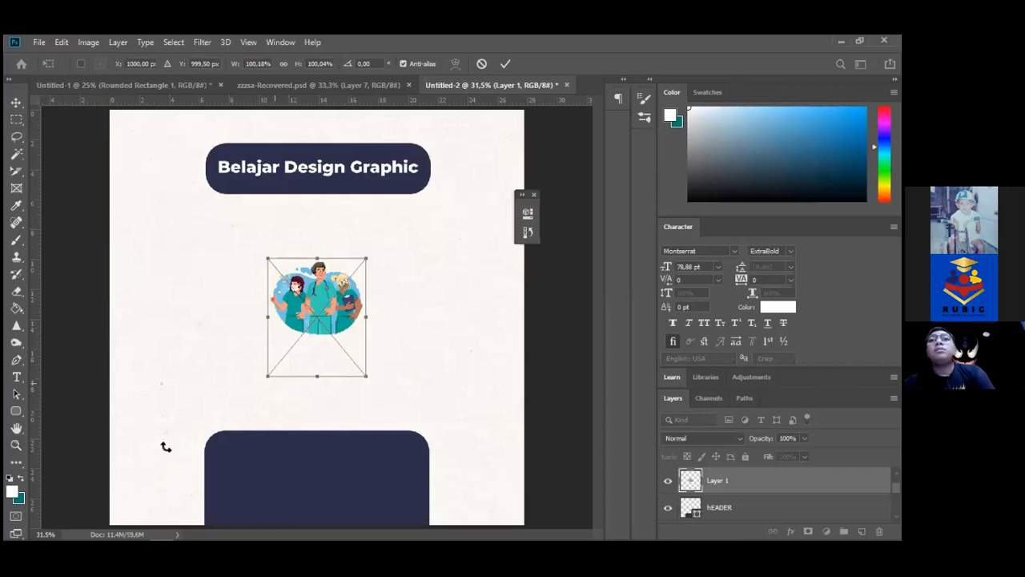
pyautogui.moveTo(268, 376); pyautogui.dragTo(191, 469)
pyautogui.hotkey('ctrl', 'space')
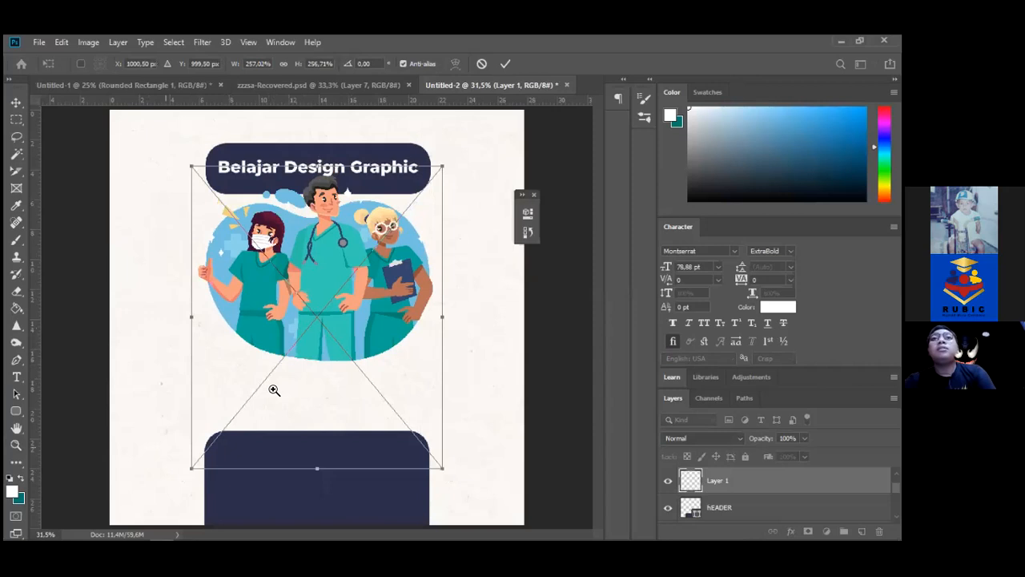
pyautogui.press('Return')
# Place the nurses at lower left and realign the dark header bar behind 'Belajar Design Graphic'
pyautogui.moveTo(314, 450); pyautogui.dragTo(263, 483)
pyautogui.moveTo(300, 451); pyautogui.dragTo(221, 441)
pyautogui.moveTo(151, 461); pyautogui.dragTo(154, 456)
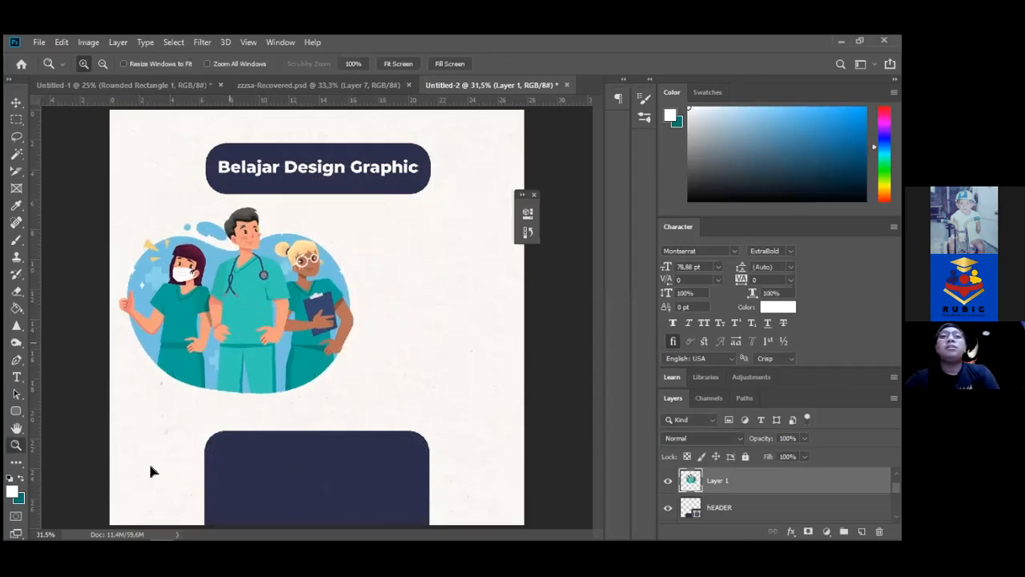
pyautogui.press('v')
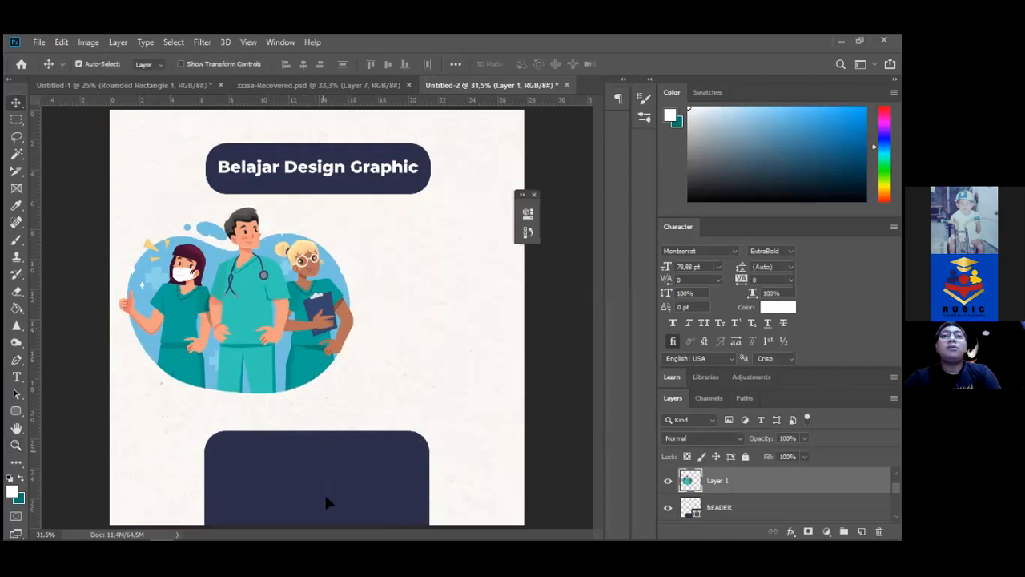
pyautogui.moveTo(323, 492); pyautogui.dragTo(406, 168)
pyautogui.moveTo(398, 176); pyautogui.dragTo(394, 163)
pyautogui.moveTo(395, 161); pyautogui.dragTo(394, 166)
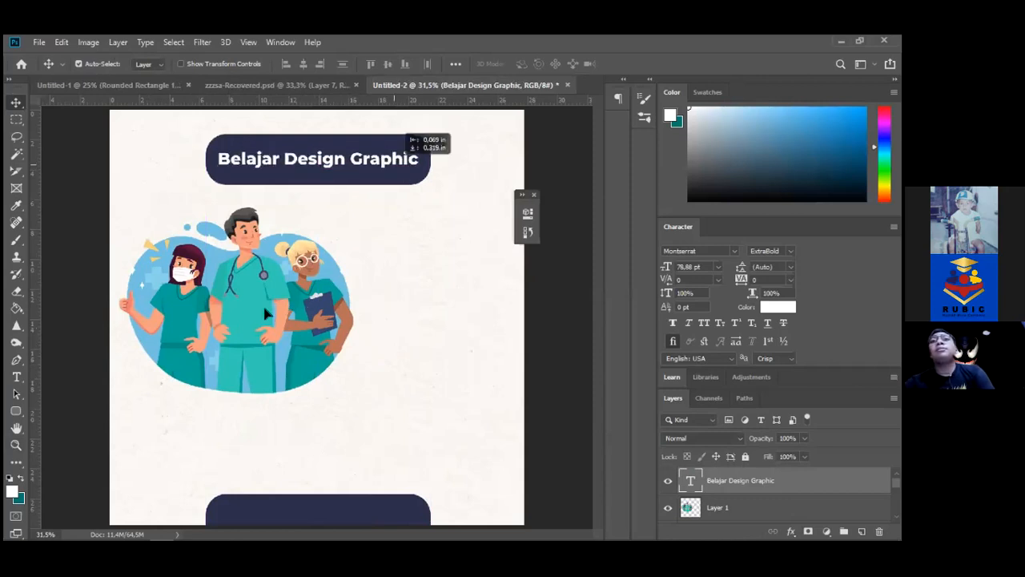
pyautogui.moveTo(275, 300); pyautogui.dragTo(261, 314)
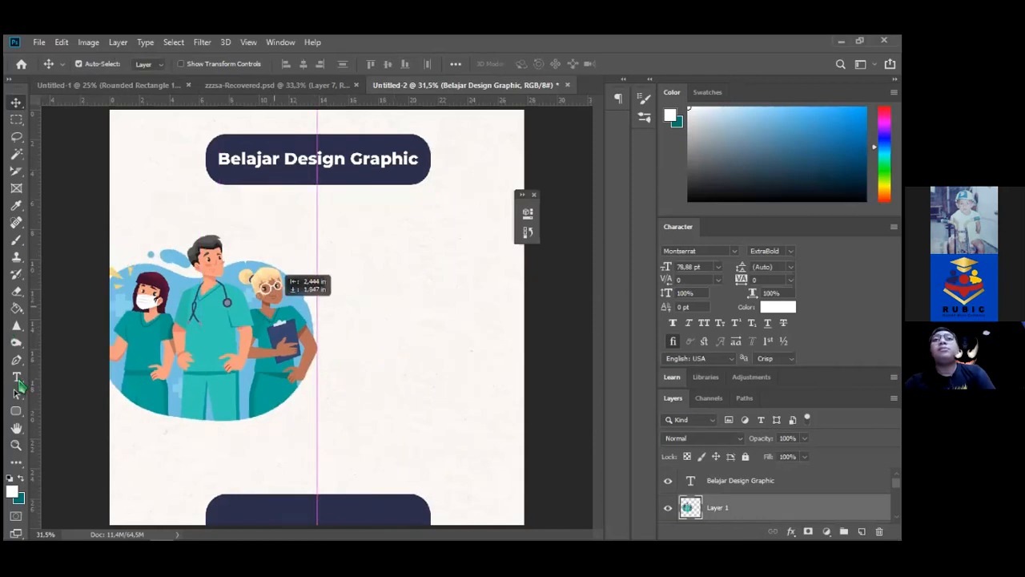
# Draw a paragraph text box right of the nurses and type 'Perawat sedunia' into the heading
pyautogui.click(18, 380)
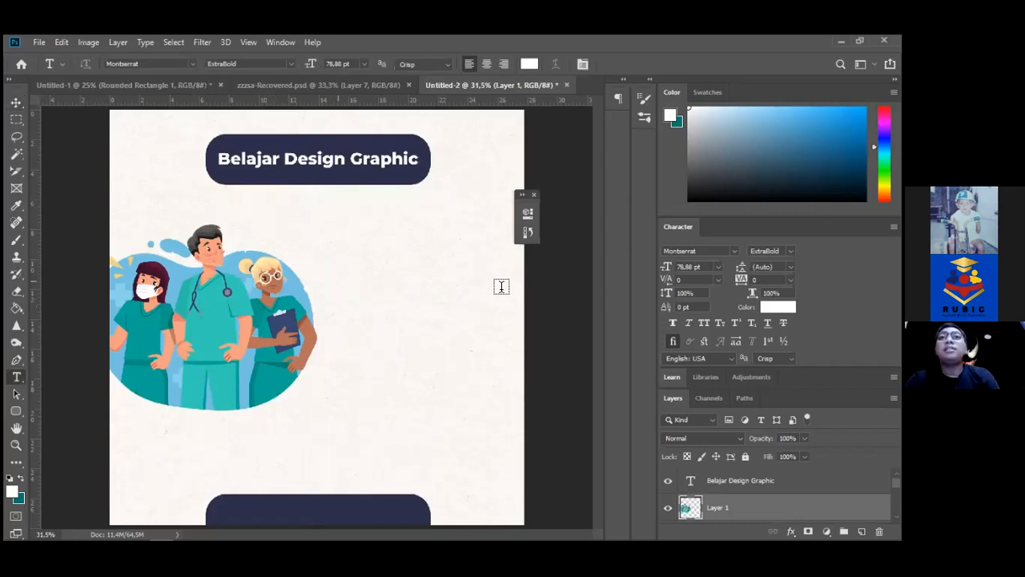
pyautogui.moveTo(328, 238); pyautogui.dragTo(497, 274)
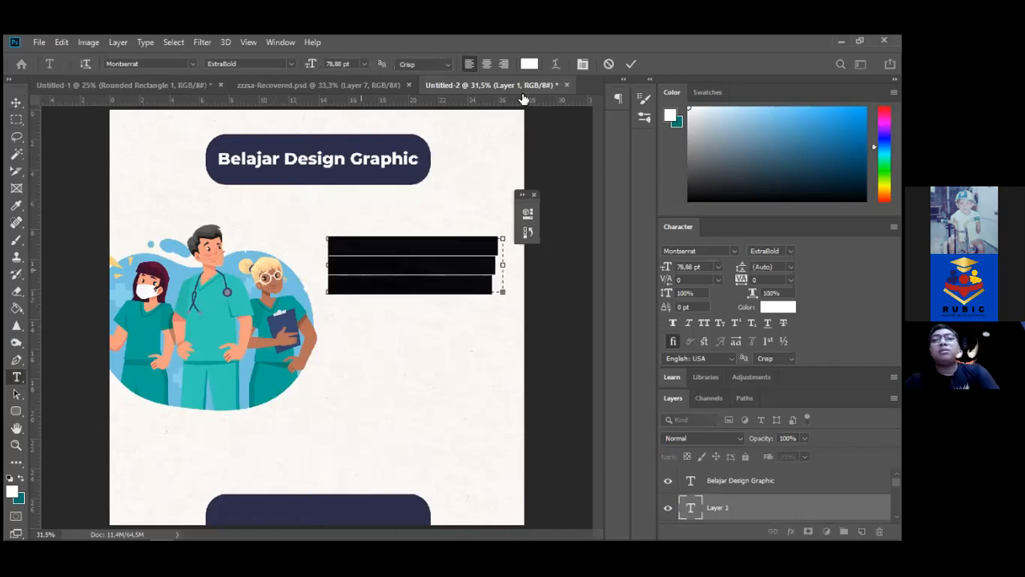
pyautogui.press('BackSpace')
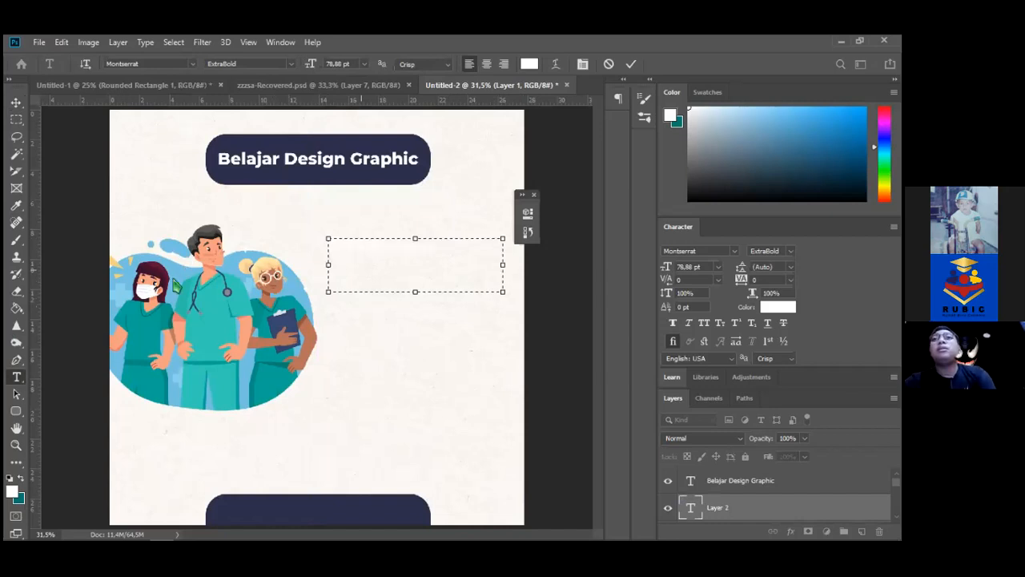
pyautogui.hotkey('ctrl', 'a')
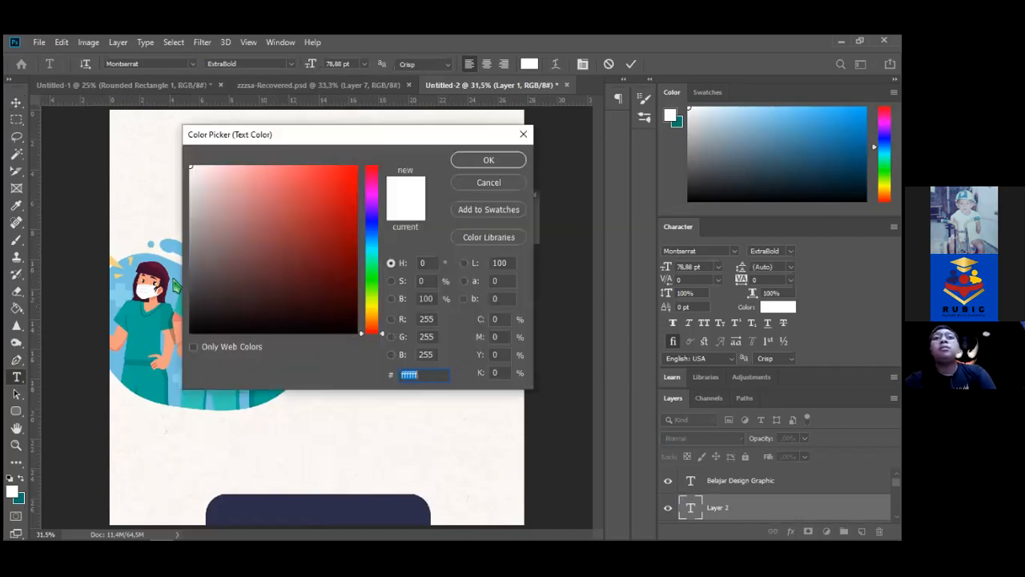
pyautogui.click(173, 281)
pyautogui.press('Return')
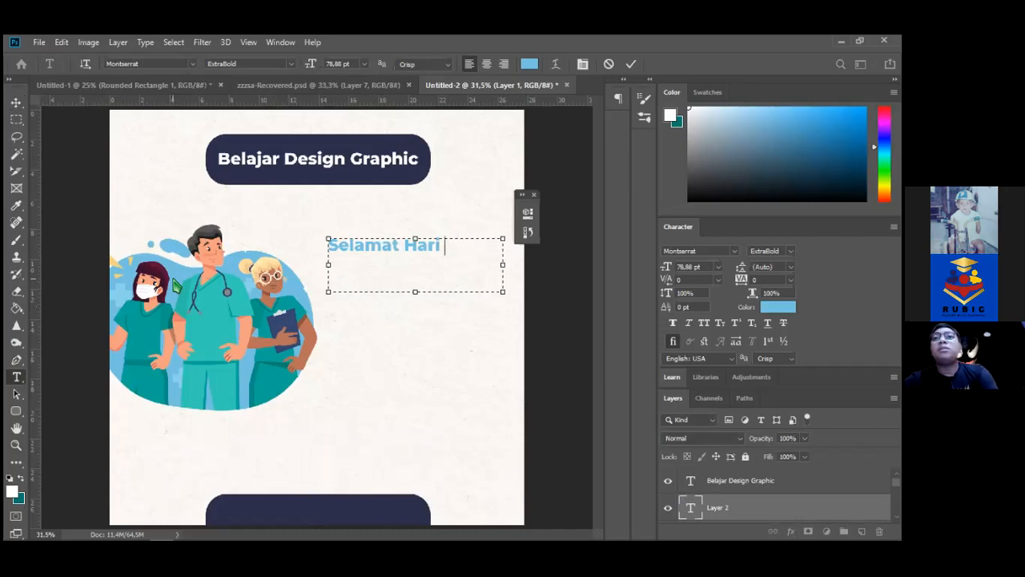
pyautogui.write('Perawat int')
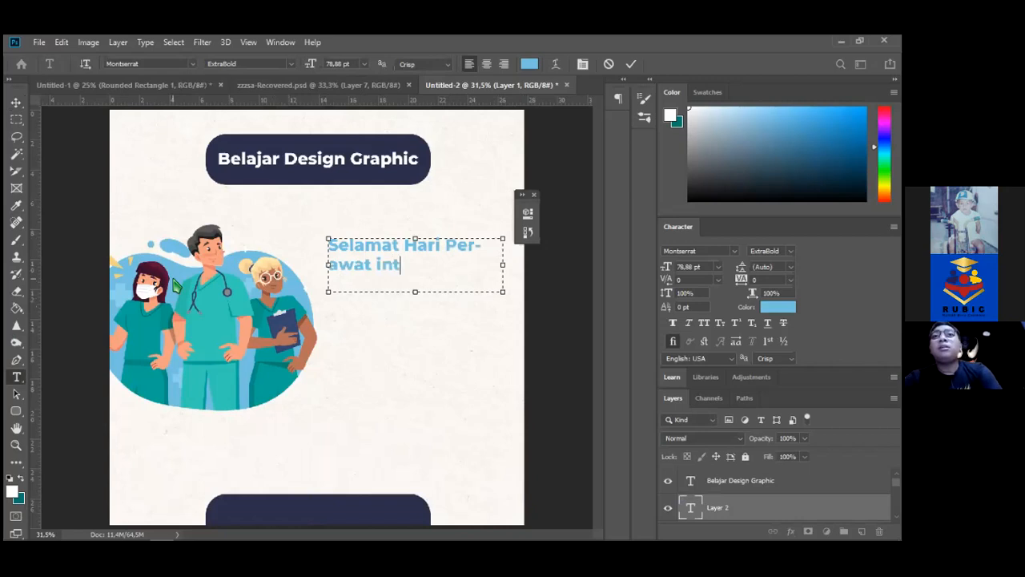
pyautogui.press('BackSpace')
pyautogui.write('sedu')
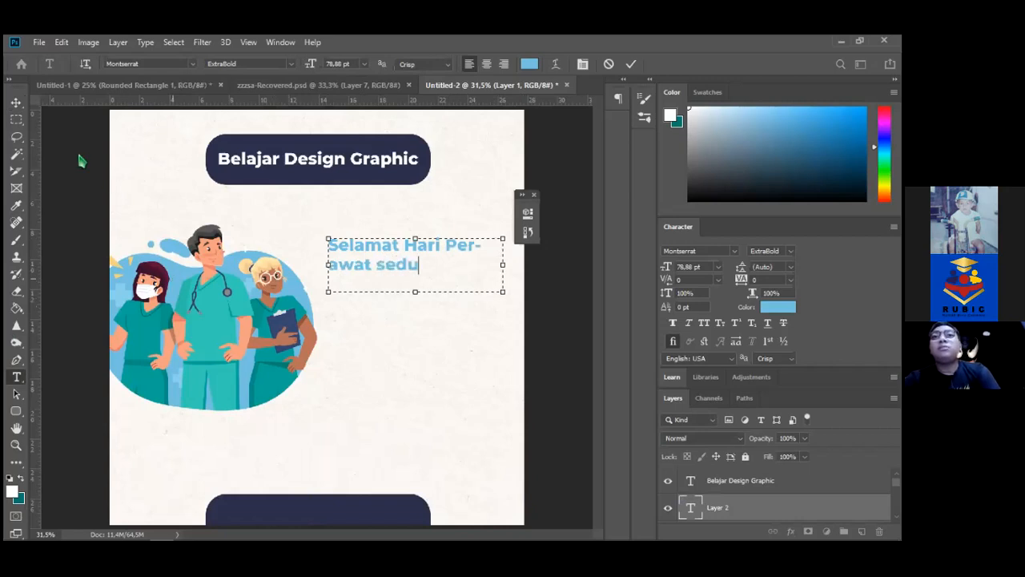
pyautogui.write('nia')
# Make the heading navy, fix its final letter, and nudge it slightly down and right
pyautogui.hotkey('ctrl', 'a')
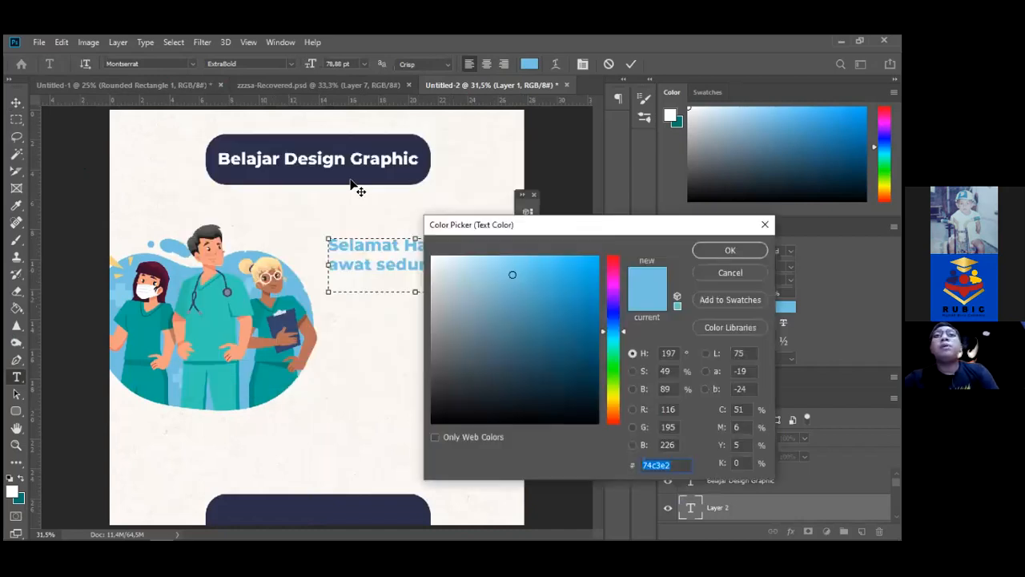
pyautogui.press('Return')
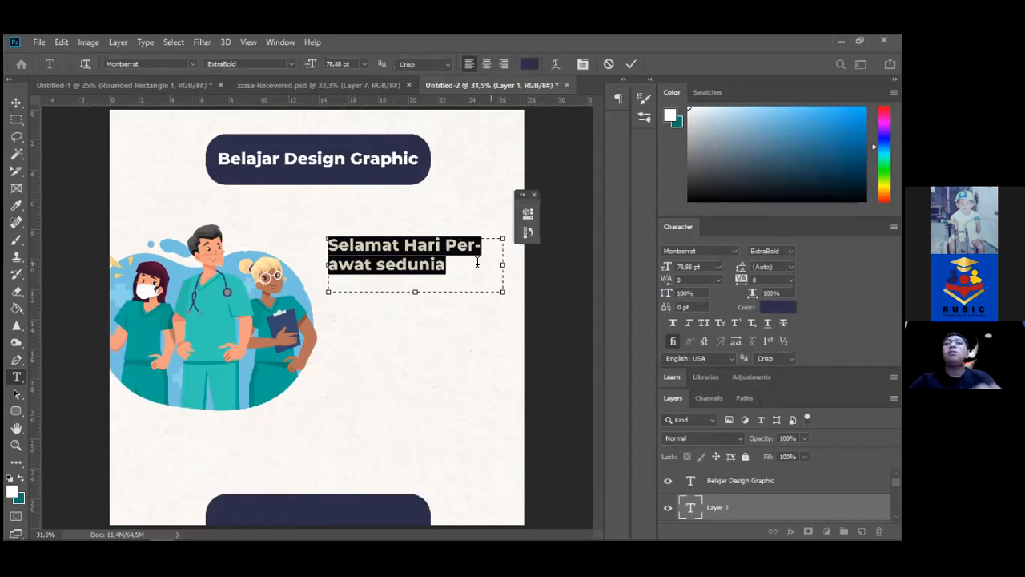
pyautogui.click(477, 263)
pyautogui.press('BackSpace')
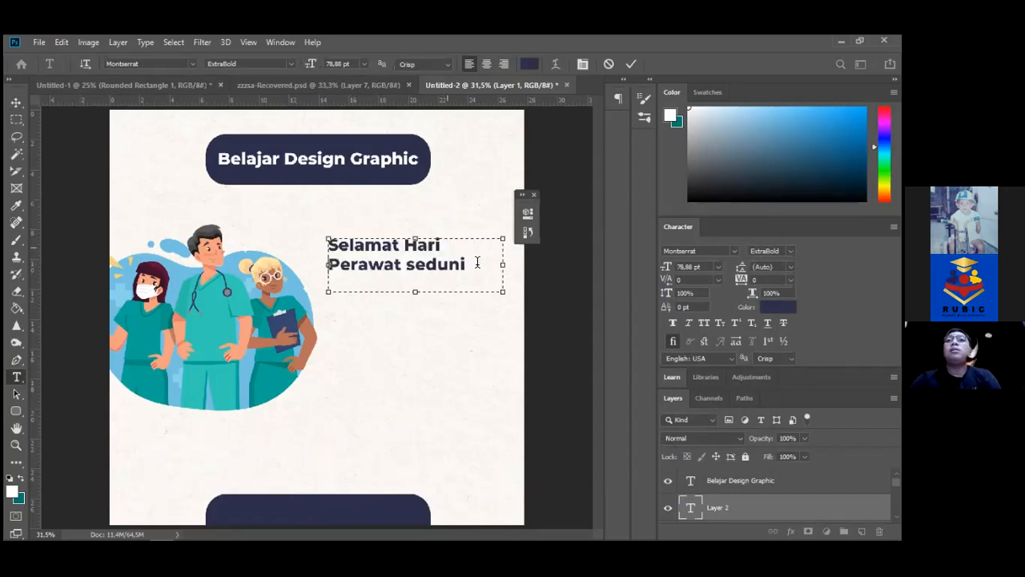
pyautogui.write('a')
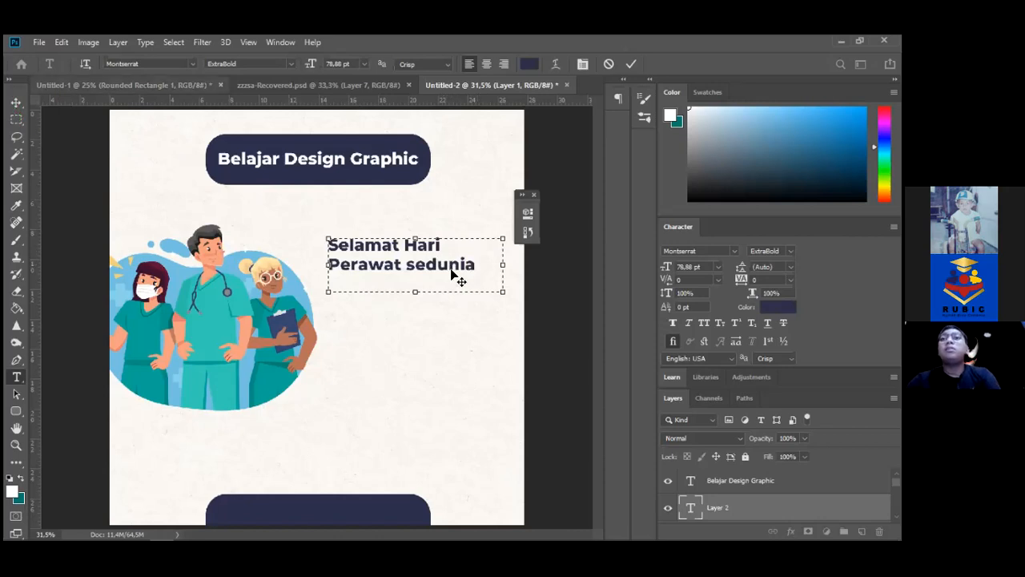
pyautogui.press('ctrl')
pyautogui.moveTo(418, 258)
pyautogui.mouseDown()
pyautogui.moveTo(423, 276)
pyautogui.moveTo(422, 265)
pyautogui.mouseUp()
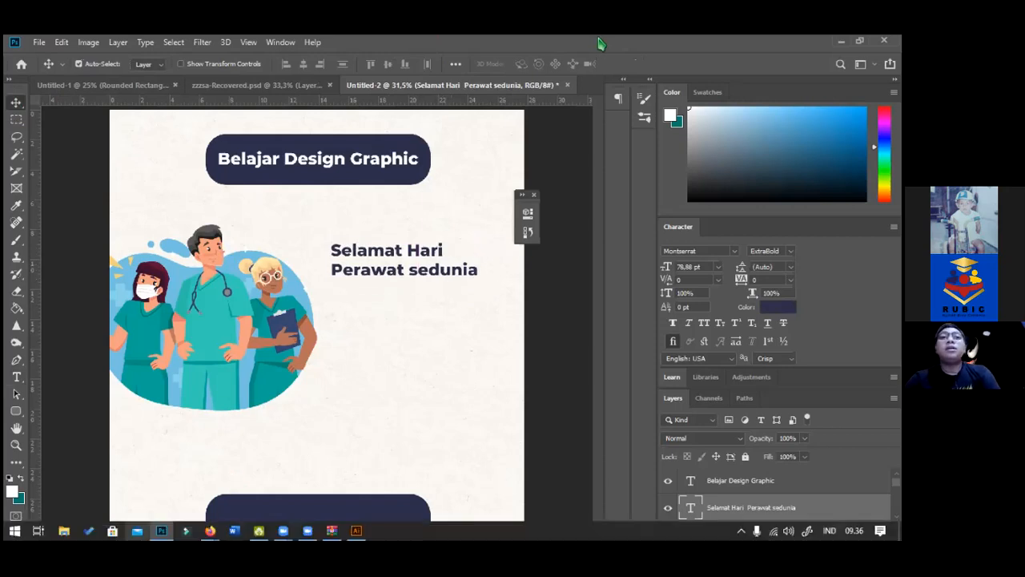
# Google 'quote tentang perawat' in a private tab and copy the quote about nurses losing sleep
pyautogui.moveTo(210, 530)
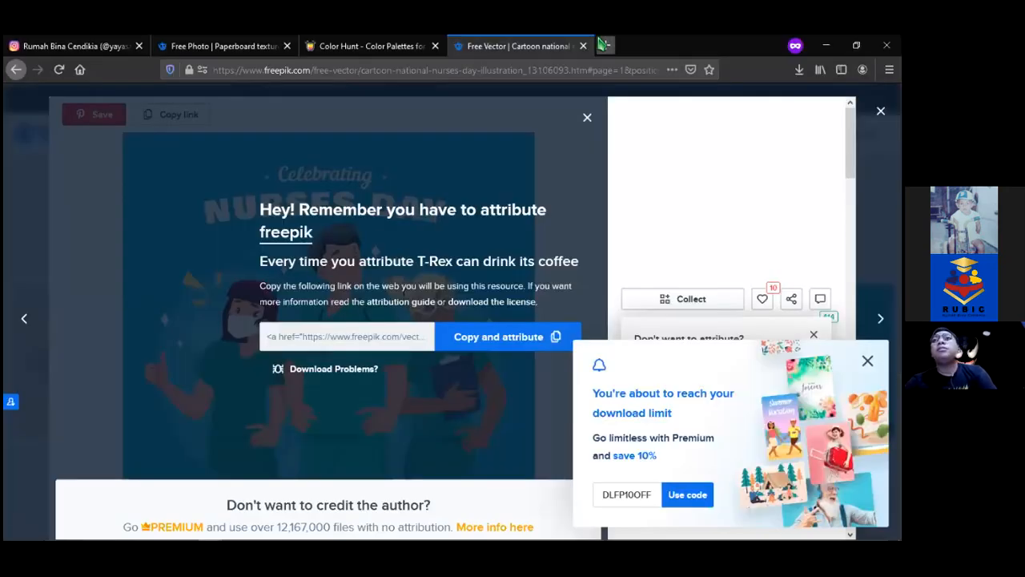
pyautogui.click(600, 45)
pyautogui.write('quote te')
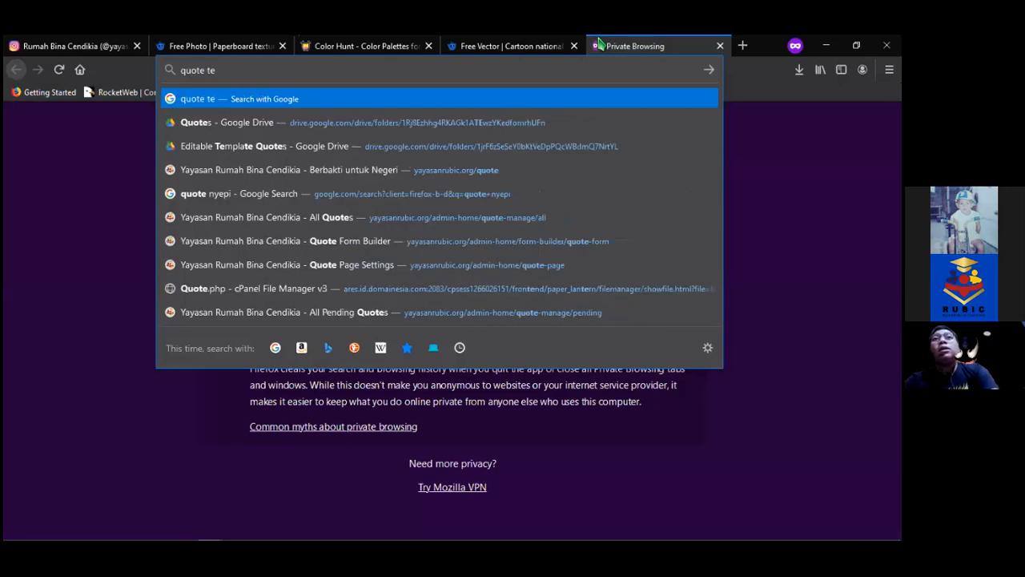
pyautogui.write('ntang perawat')
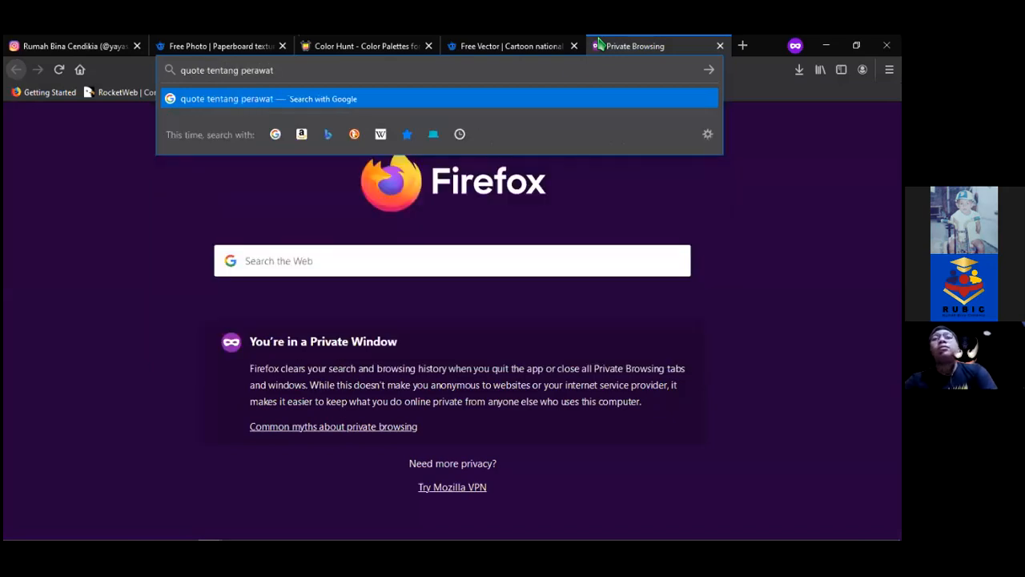
pyautogui.press('Return')
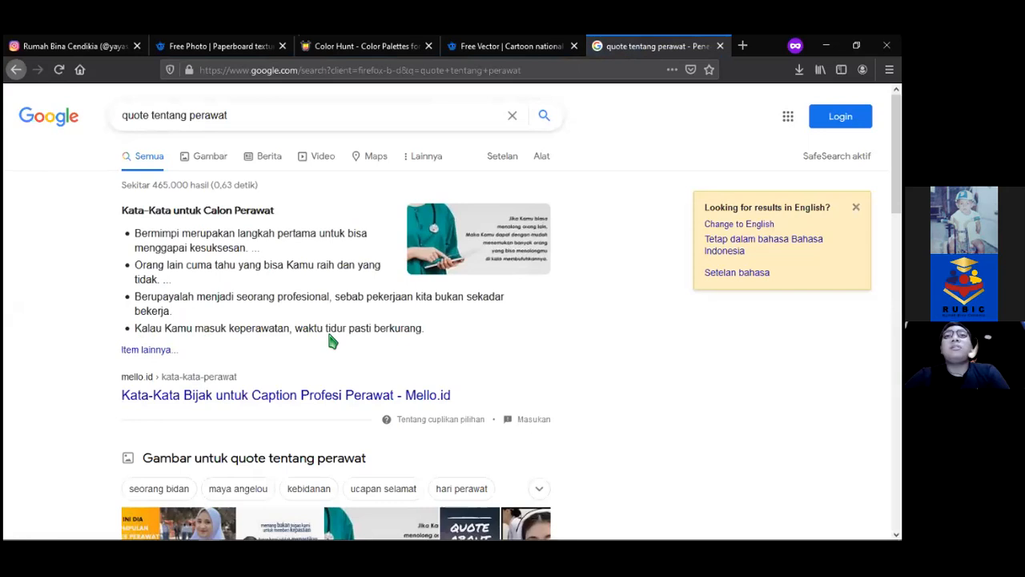
pyautogui.moveTo(135, 328); pyautogui.dragTo(424, 329)
pyautogui.hotkey('ctrl', 'c')
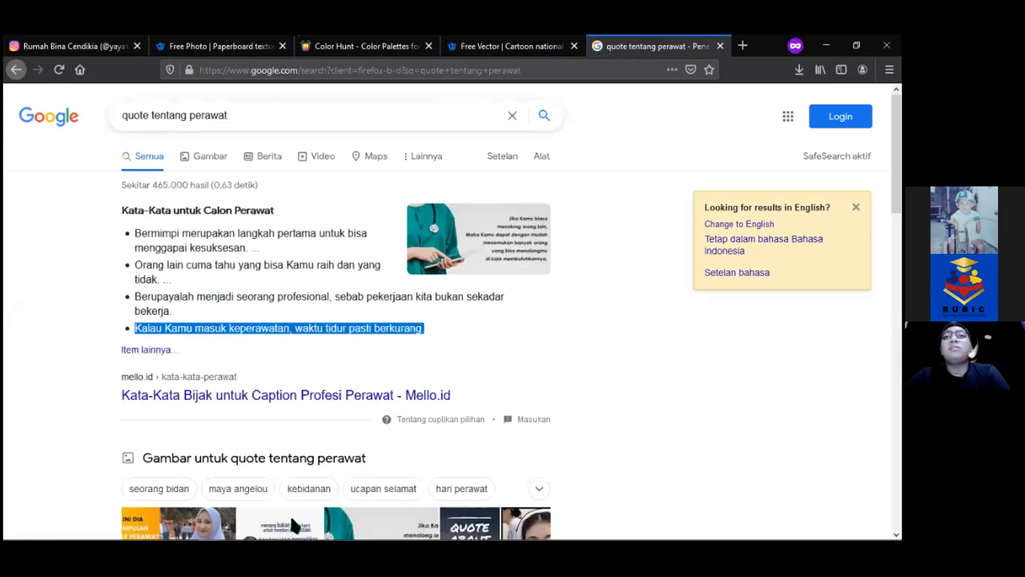
pyautogui.hotkey('alt', 'Tab')
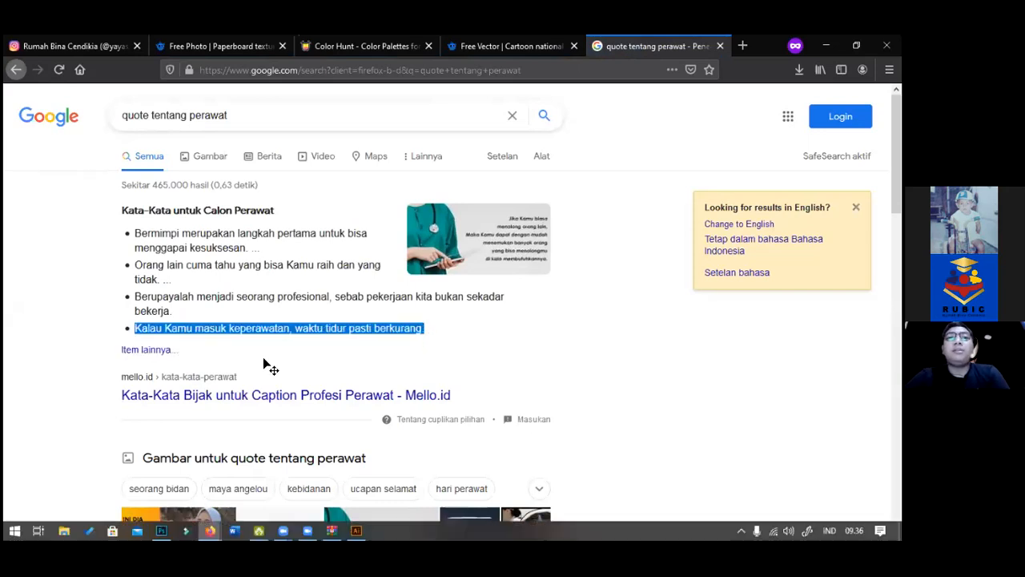
# Paste the quote into a paragraph box under the heading, set in SemiBold at about 52 pt
pyautogui.press('t')
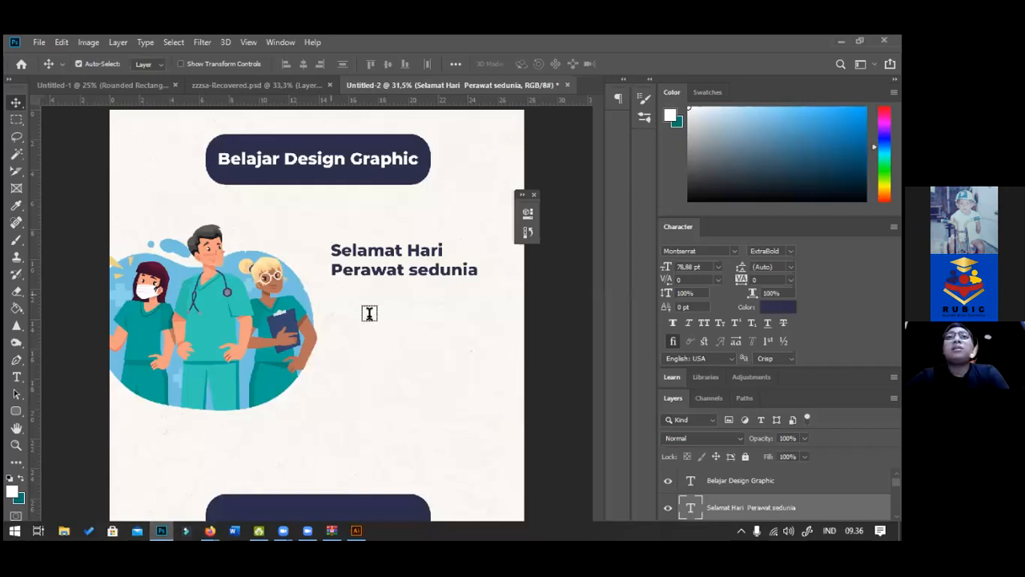
pyautogui.moveTo(332, 289); pyautogui.dragTo(488, 389)
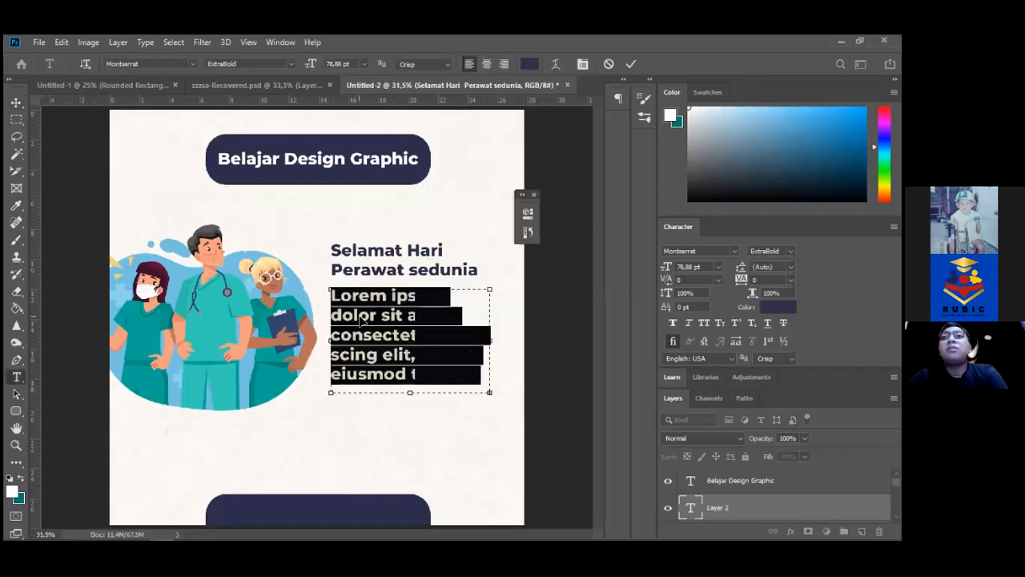
pyautogui.hotkey('ctrl', 'v')
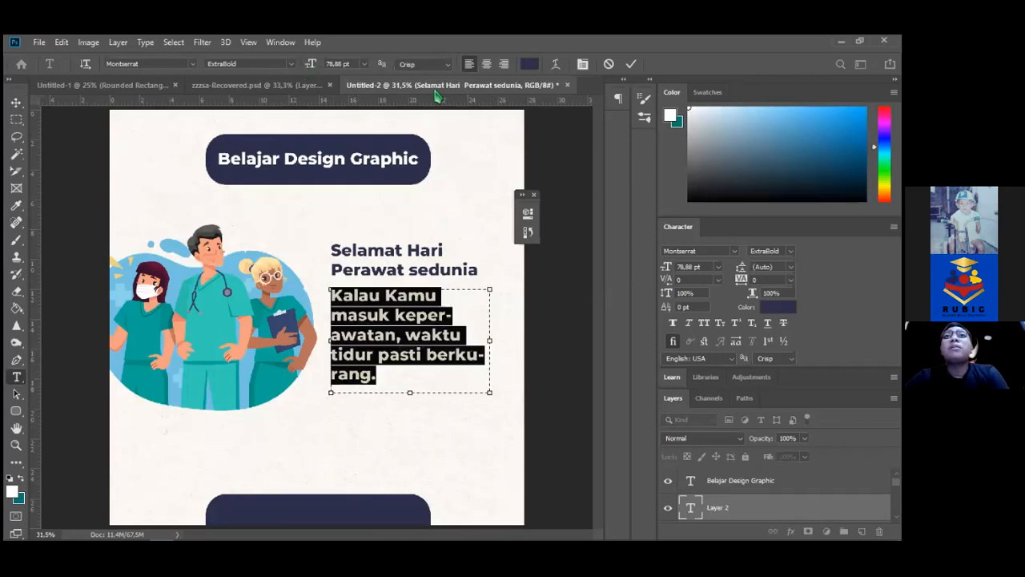
pyautogui.click(292, 69)
pyautogui.click(286, 84)
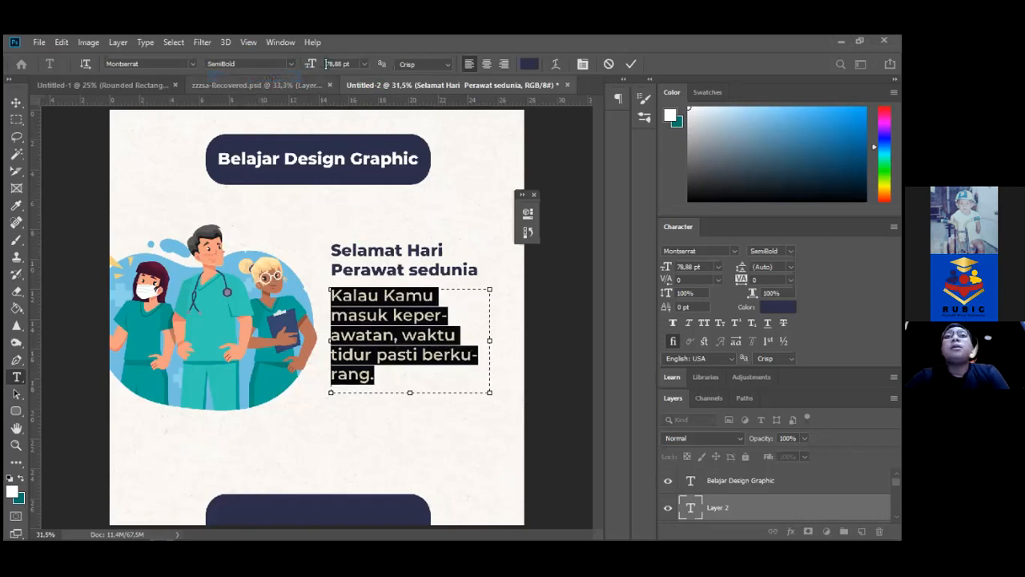
pyautogui.moveTo(298, 64)
pyautogui.mouseDown()
pyautogui.moveTo(284, 64)
pyautogui.moveTo(299, 65)
pyautogui.mouseUp()
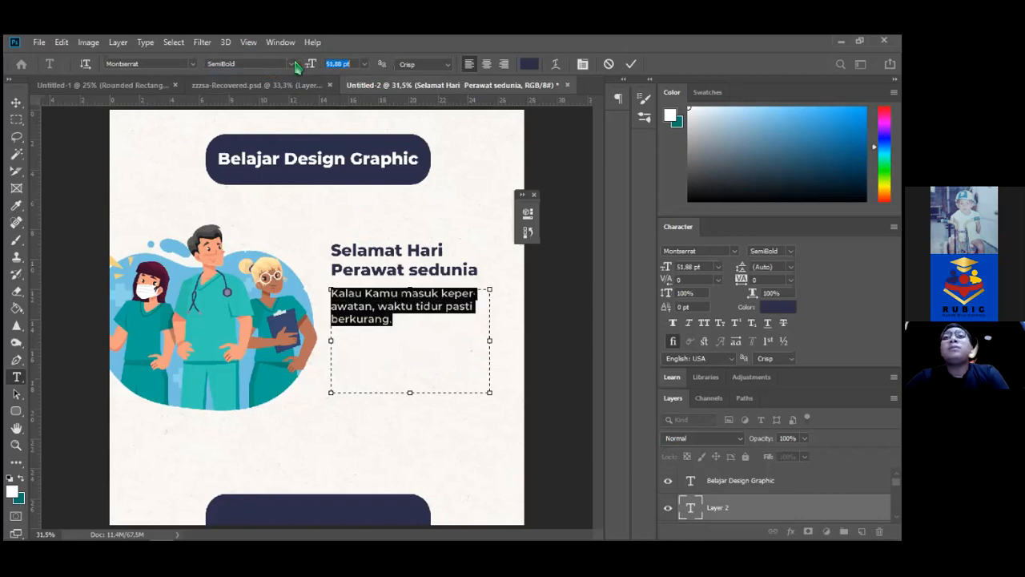
# Nudge the quote down and move the heading down and slightly left to sit just above it
pyautogui.click(16, 103)
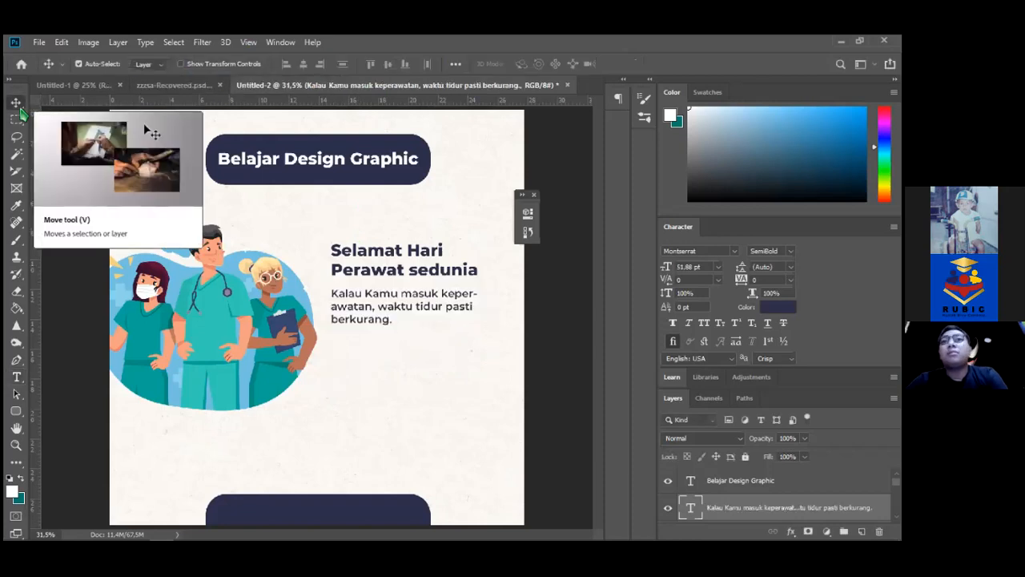
pyautogui.hotkey('shift', 'Down')
pyautogui.hotkey('shift', 'Down')
pyautogui.hotkey('shift', 'Down')
pyautogui.hotkey('shift', 'Down')
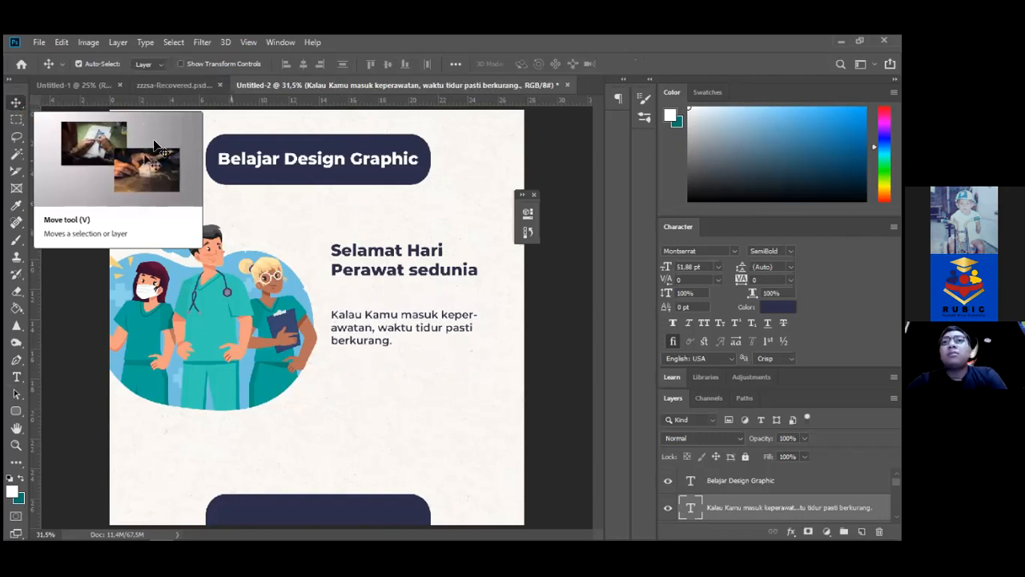
pyautogui.click(357, 255)
pyautogui.hotkey('shift', 'Down')
pyautogui.hotkey('shift', 'Down')
pyautogui.hotkey('shift', 'Down')
pyautogui.hotkey('shift', 'Down')
pyautogui.hotkey('shift', 'Down')
pyautogui.hotkey('shift', 'Down')
pyautogui.hotkey('shift', 'Down')
pyautogui.hotkey('shift', 'Down')
pyautogui.hotkey('shift', 'Down')
pyautogui.hotkey('shift', 'Down')
pyautogui.press('Left')
pyautogui.press('Left')
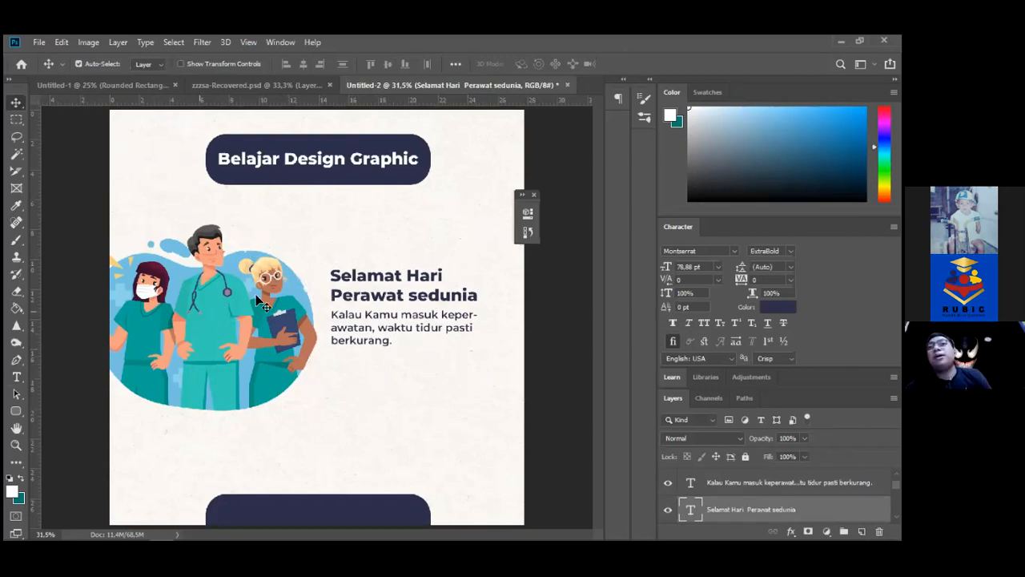
# Draw a rectangle around the heading and quote with no fill and a dark navy outline
pyautogui.click(16, 417)
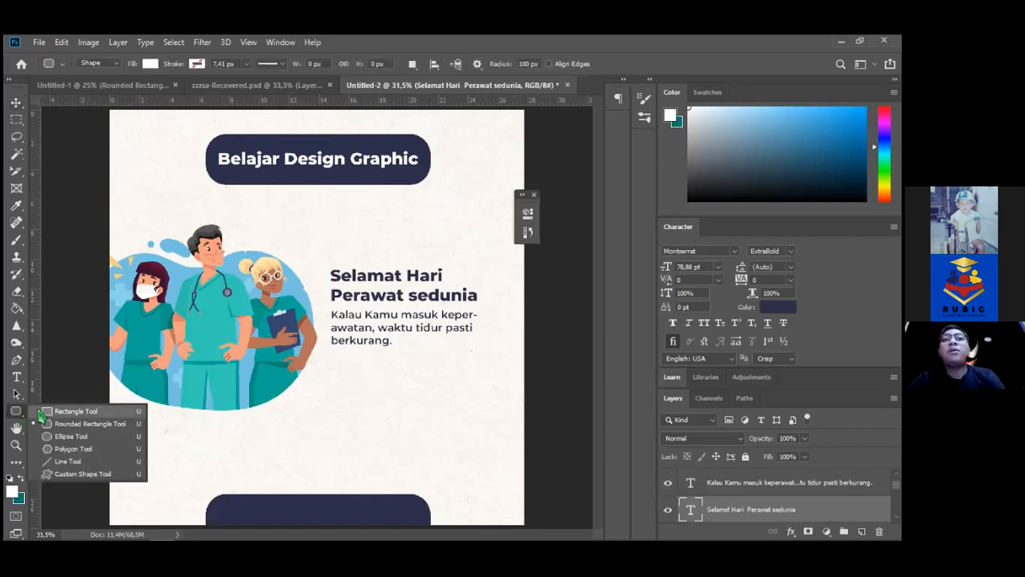
pyautogui.click(43, 411)
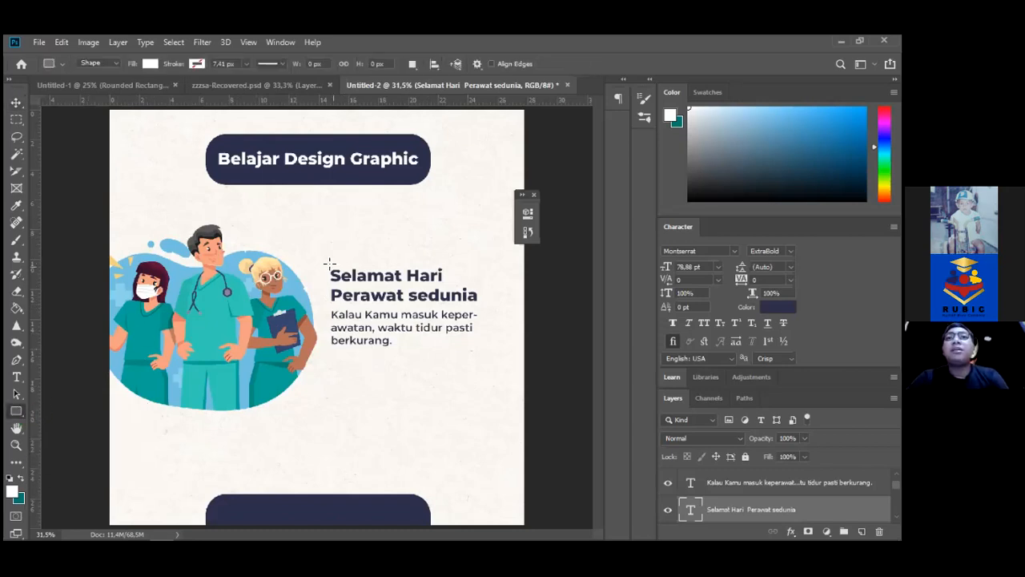
pyautogui.moveTo(319, 263); pyautogui.dragTo(498, 357)
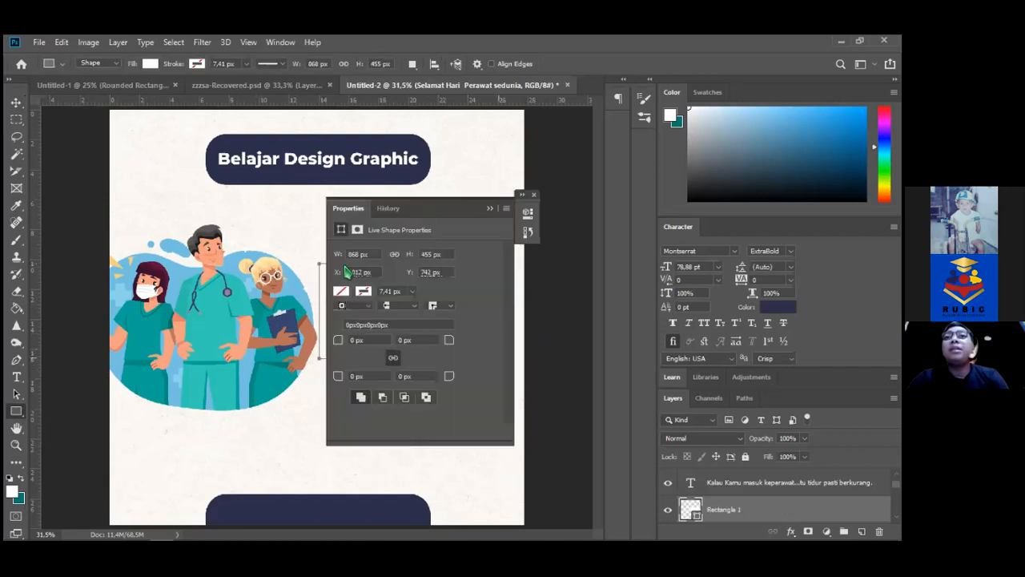
pyautogui.click(341, 292)
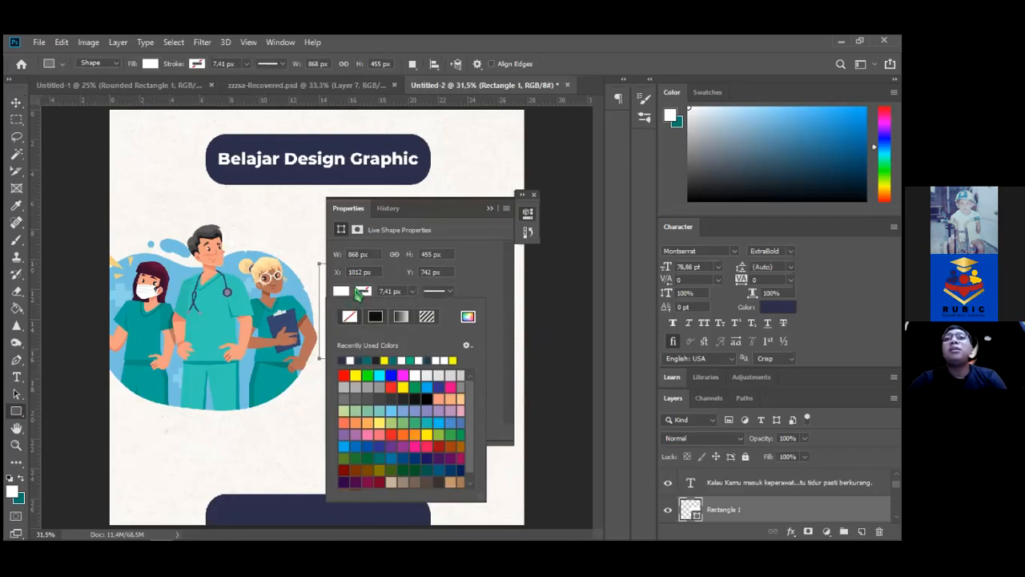
pyautogui.click(365, 318)
pyautogui.click(363, 291)
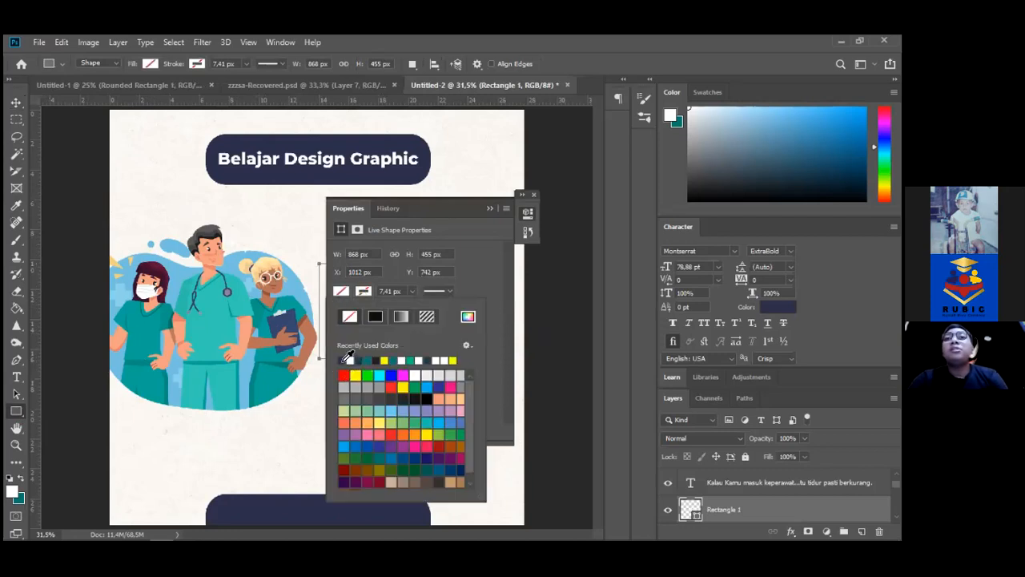
pyautogui.click(358, 359)
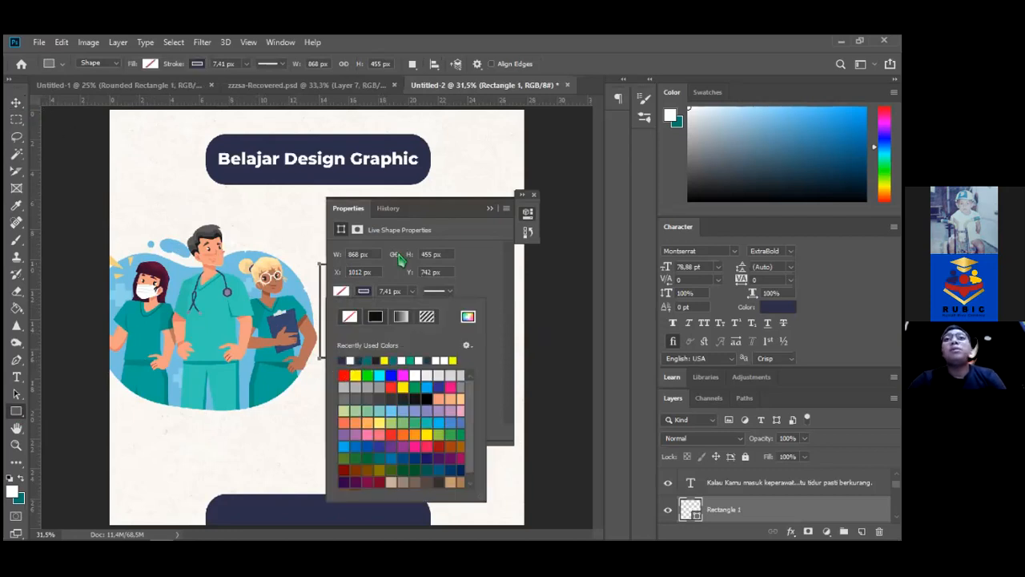
pyautogui.click(497, 225)
# Nudge the navy frame slightly left so it sits beside the nurse illustration
pyautogui.press('v')
pyautogui.click(489, 209)
pyautogui.press('b')
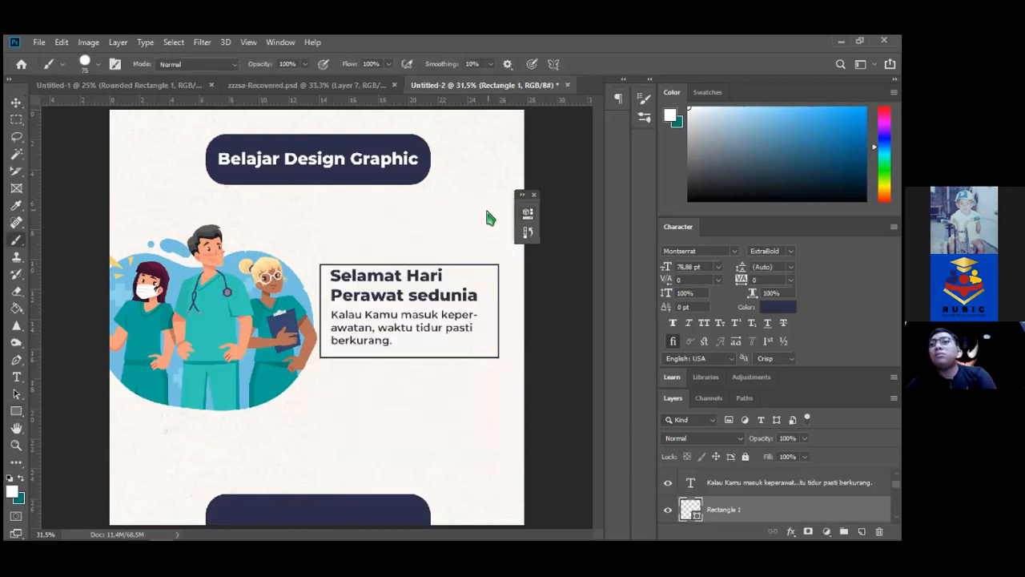
pyautogui.press('v')
pyautogui.press('Right')
pyautogui.press('Right')
pyautogui.press('Right')
pyautogui.press('Right')
pyautogui.press('Right')
pyautogui.press('Up')
pyautogui.press('Up')
pyautogui.press('Up')
pyautogui.press('Up')
pyautogui.press('Up')
pyautogui.press('Up')
pyautogui.press('Up')
pyautogui.press('Up')
pyautogui.press('Up')
pyautogui.press('Up')
pyautogui.press('Left')
pyautogui.press('Left')
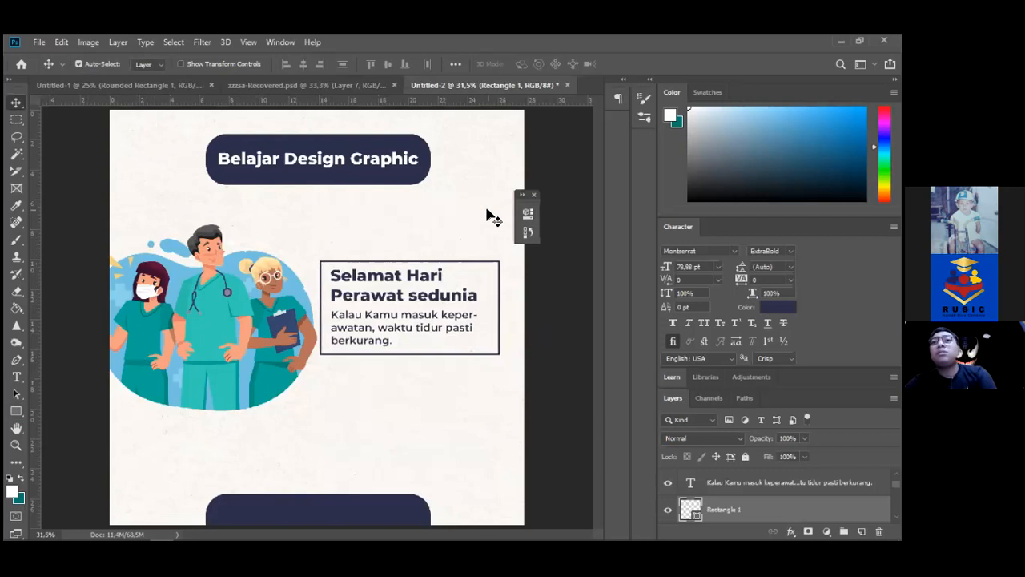
pyautogui.hotkey('shift', 'Left')
pyautogui.hotkey('shift', 'Left')
pyautogui.hotkey('shift', 'Left')
pyautogui.hotkey('shift', 'Left')
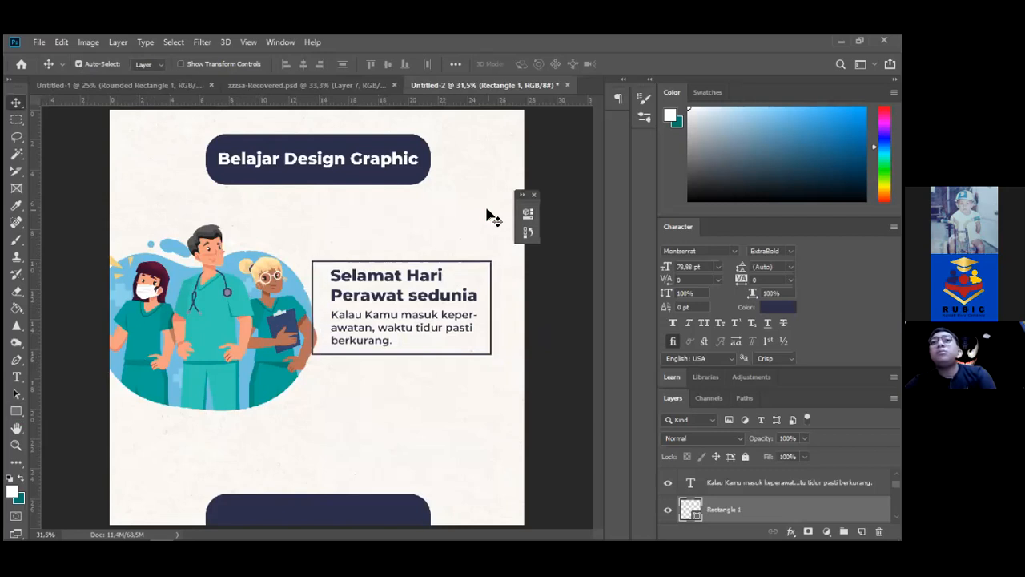
pyautogui.press('Right')
pyautogui.press('Right')
pyautogui.press('Right')
pyautogui.press('Right')
pyautogui.press('Right')
pyautogui.press('Right')
pyautogui.press('Right')
pyautogui.press('Right')
pyautogui.press('Right')
pyautogui.press('Right')
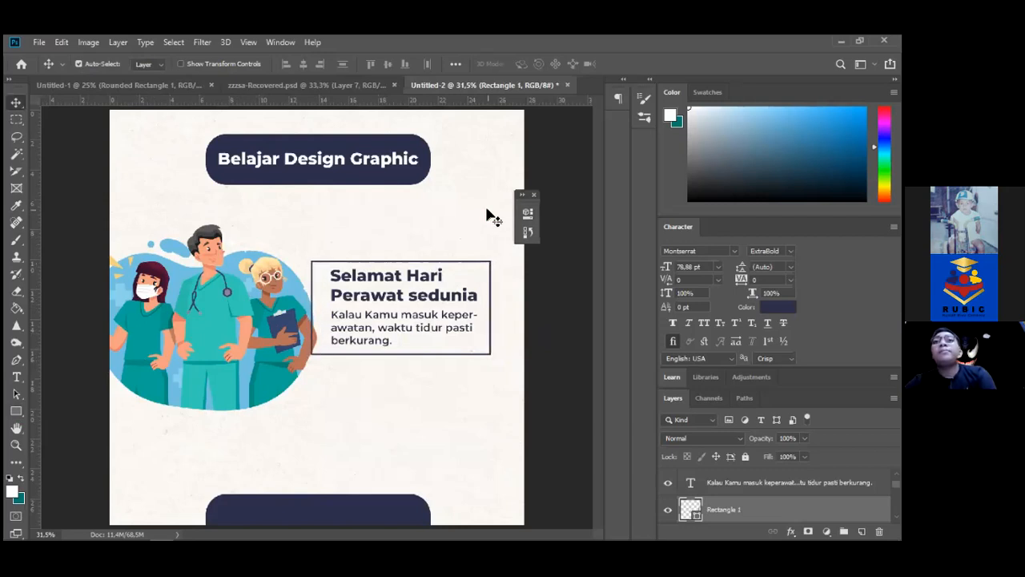
pyautogui.press('g')
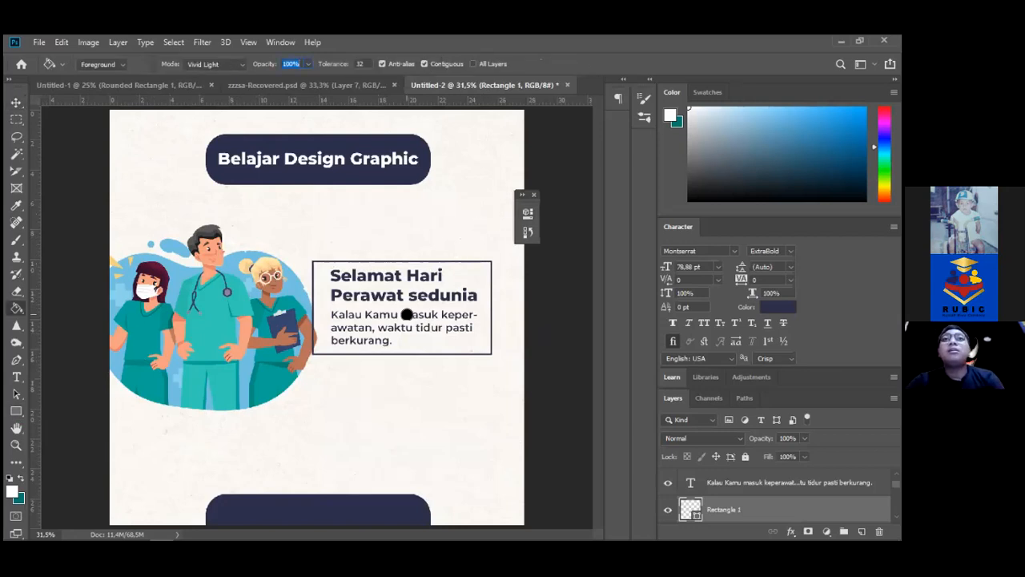
# Cut away the frame's top-left outline so the heading breaks through it
pyautogui.click(16, 120)
pyautogui.moveTo(283, 240); pyautogui.dragTo(395, 330)
pyautogui.press('Delete')
pyautogui.hotkey('ctrl', 'd')
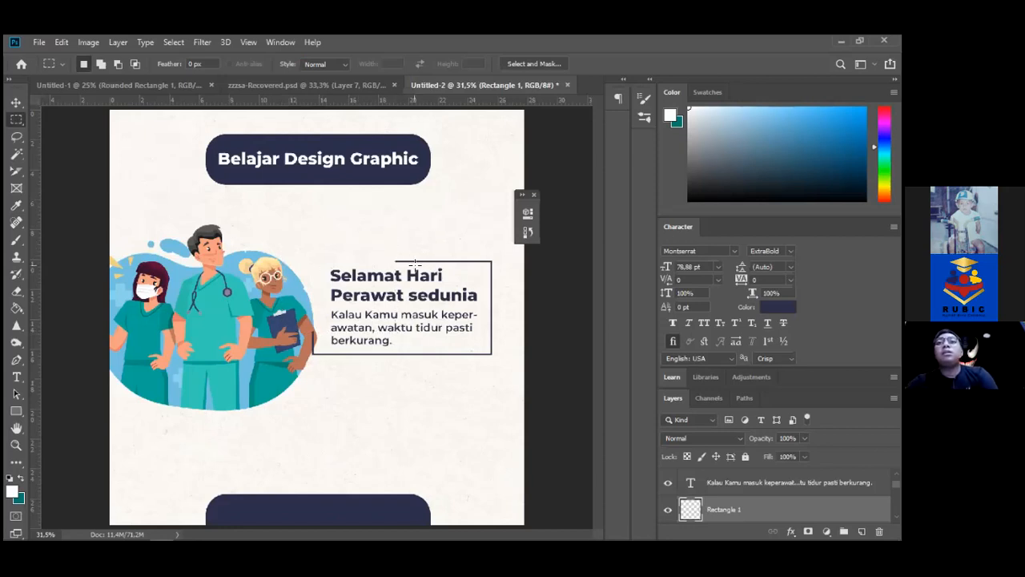
# Shift the opened navy frame a little to the right and up
pyautogui.press('v')
pyautogui.hotkey('shift', 'Right')
pyautogui.hotkey('shift', 'Right')
pyautogui.hotkey('shift', 'Right')
pyautogui.press('Up')
pyautogui.press('Up')
pyautogui.press('Right')
pyautogui.press('Right')
pyautogui.press('Right')
pyautogui.press('Right')
pyautogui.press('Right')
pyautogui.press('Right')
pyautogui.press('Right')
pyautogui.press('Right')
pyautogui.press('Left')
pyautogui.press('Left')
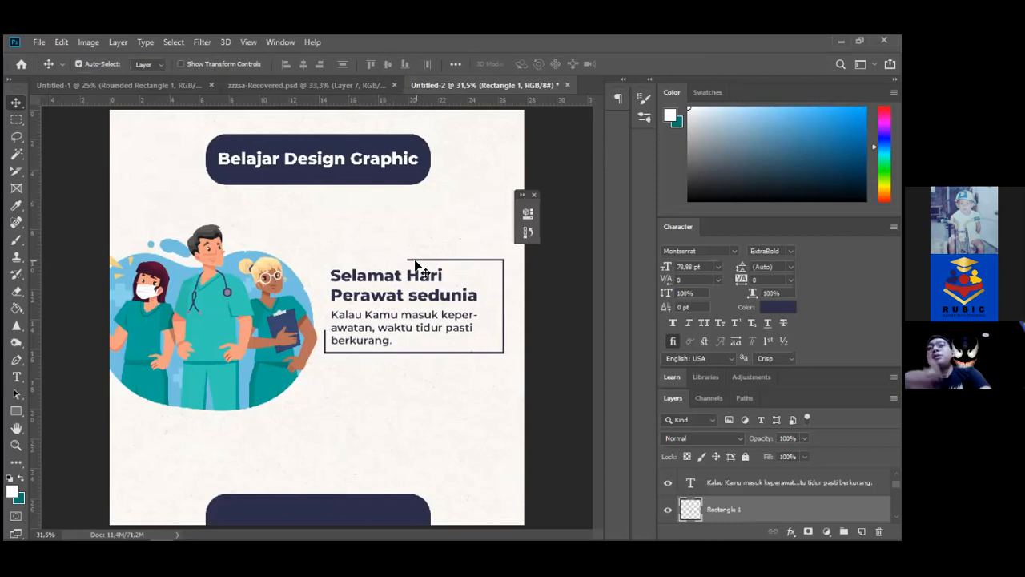
pyautogui.press('Left')
pyautogui.press('Left')
pyautogui.press('Left')
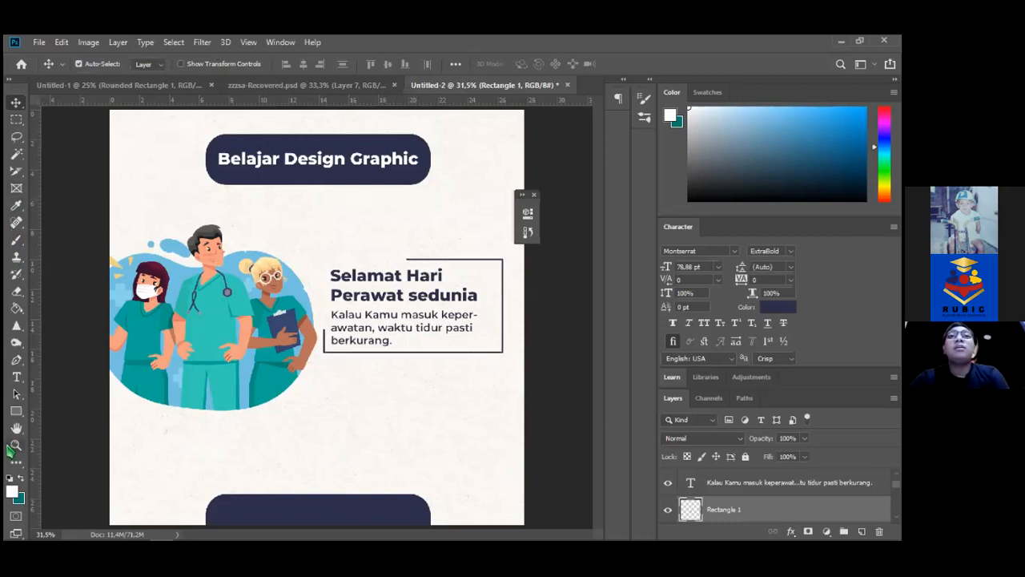
# Draw a small unfilled ring circle on the quote box's top edge
pyautogui.click(16, 411)
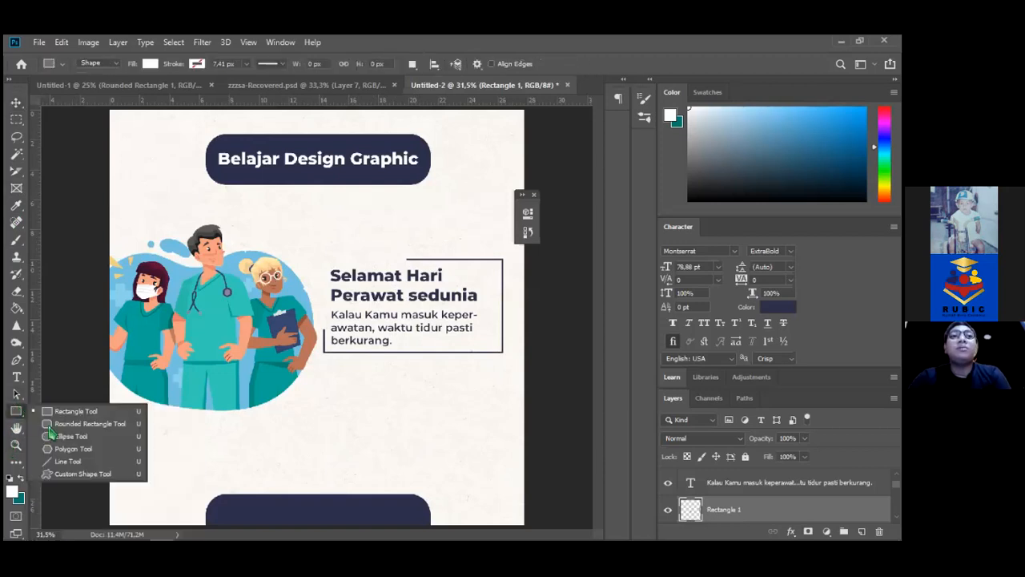
pyautogui.click(60, 437)
pyautogui.moveTo(367, 254); pyautogui.dragTo(380, 263)
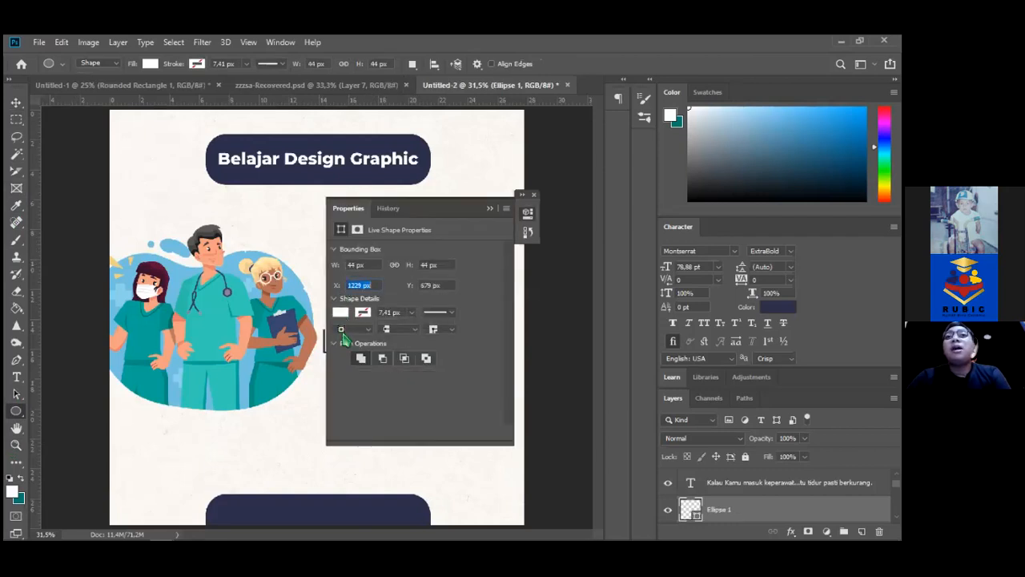
pyautogui.click(340, 312)
pyautogui.click(350, 338)
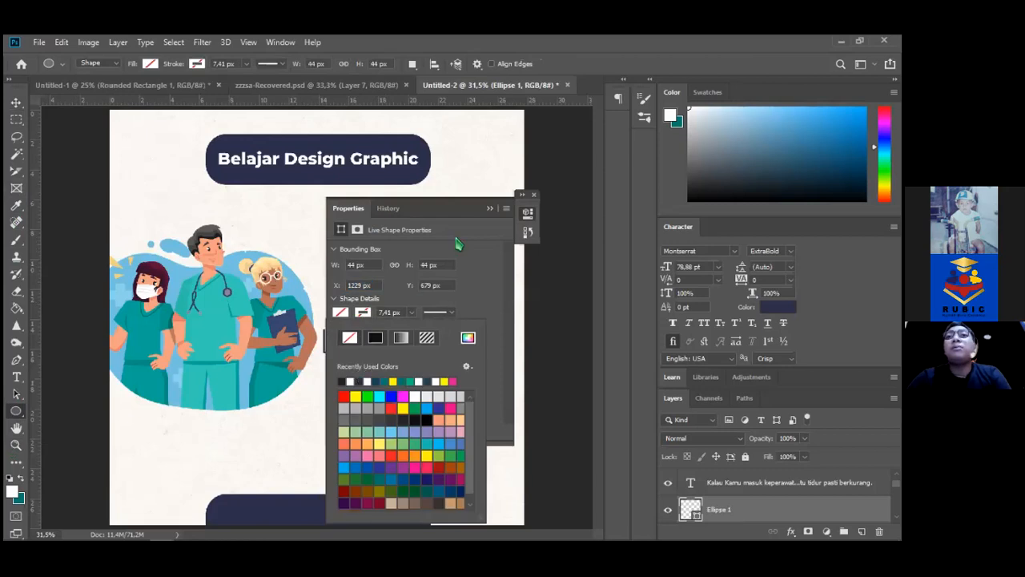
pyautogui.click(16, 104)
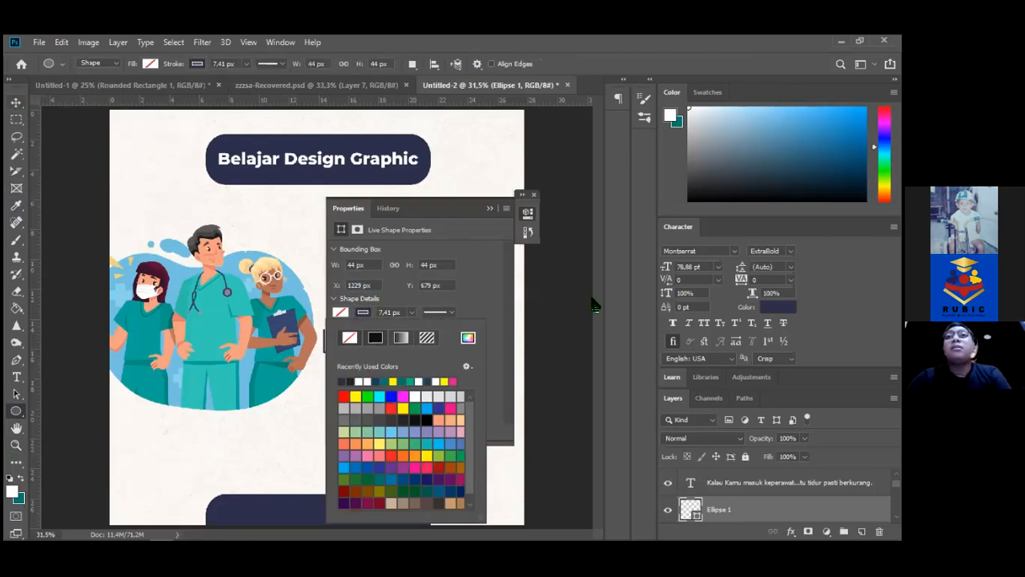
pyautogui.click(489, 209)
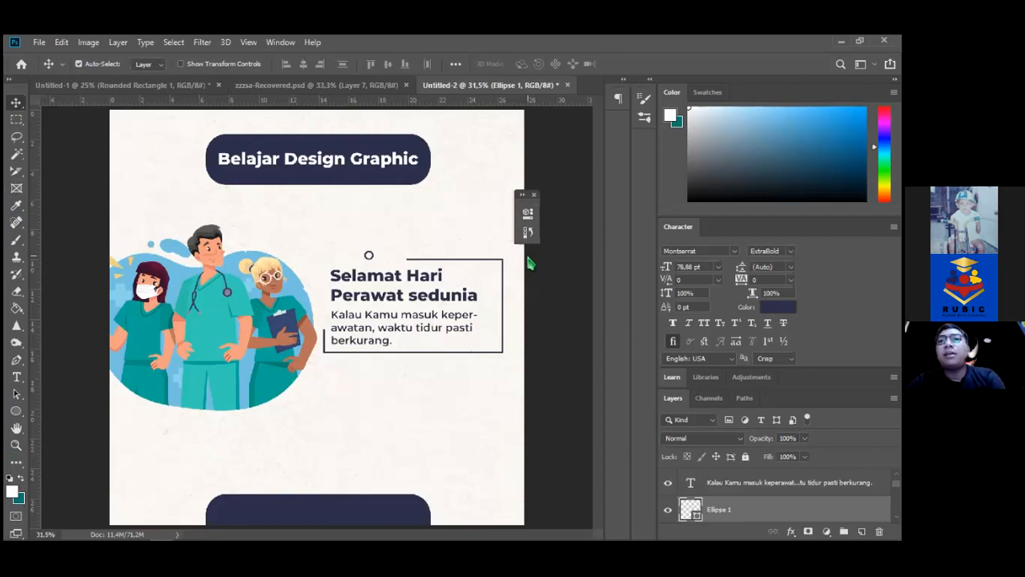
pyautogui.hotkey('shift', 'Right')
pyautogui.hotkey('shift', 'Right')
pyautogui.hotkey('shift', 'Right')
pyautogui.hotkey('shift', 'Right')
pyautogui.hotkey('shift', 'Right')
pyautogui.hotkey('shift', 'Right')
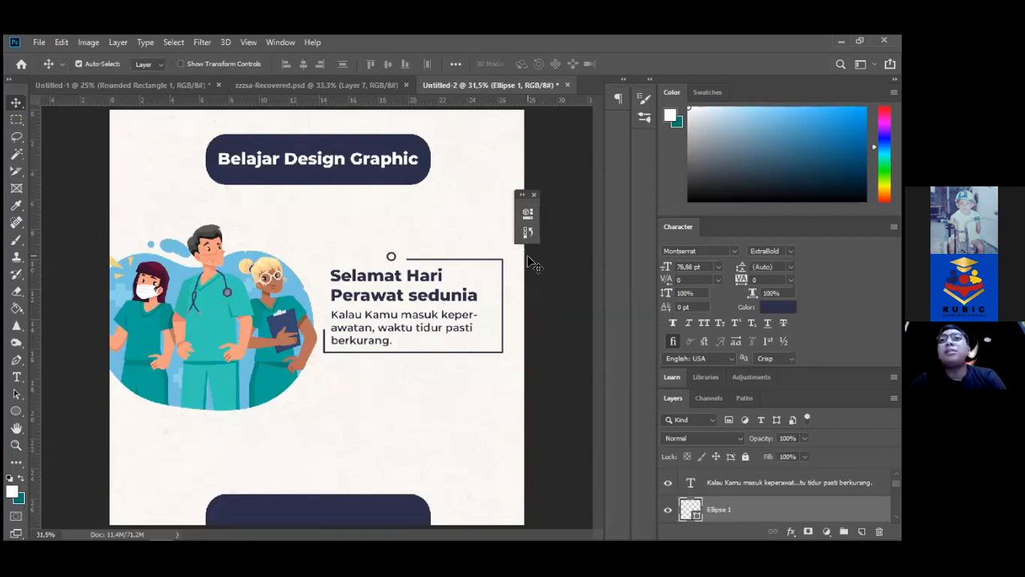
pyautogui.hotkey('shift', 'Right')
# Duplicate the ring into a row of four circles along the frame's top edge
pyautogui.moveTo(529, 260); pyautogui.dragTo(529, 255)
pyautogui.hotkey('shift', 'Left')
pyautogui.hotkey('shift', 'Left')
pyautogui.hotkey('shift', 'Left')
pyautogui.hotkey('shift', 'Left')
pyautogui.hotkey('shift', 'Left')
pyautogui.hotkey('shift', 'Right')
pyautogui.hotkey('ctrl', 'j')
pyautogui.hotkey('shift', 'Left')
pyautogui.hotkey('shift', 'Left')
pyautogui.hotkey('shift', 'Left')
pyautogui.hotkey('shift', 'Left')
pyautogui.hotkey('shift', 'Left')
pyautogui.hotkey('shift', 'Left')
pyautogui.hotkey('shift', 'Left')
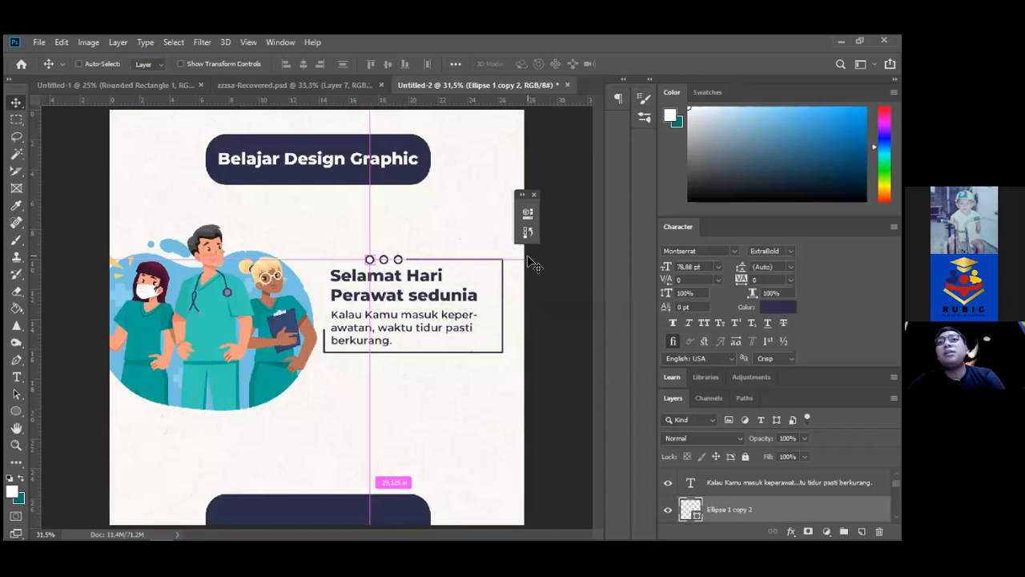
pyautogui.hotkey('ctrl', 'j')
pyautogui.hotkey('shift', 'Left')
pyautogui.hotkey('shift', 'Left')
pyautogui.hotkey('shift', 'Left')
pyautogui.hotkey('shift', 'Left')
pyautogui.hotkey('shift', 'Left')
pyautogui.hotkey('shift', 'Left')
pyautogui.hotkey('shift', 'Left')
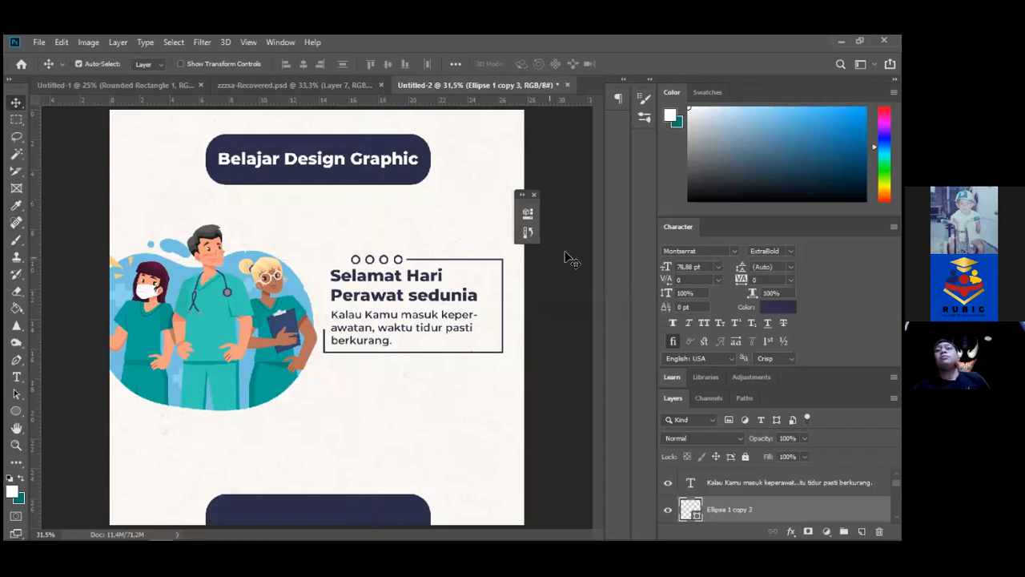
# Copy a ring to the box's left edge and duplicate it upward into a column of three
pyautogui.keyDown('ctrl'); pyautogui.keyDown('shift'); pyautogui.click(358, 260); pyautogui.keyUp('shift'); pyautogui.keyUp('ctrl')
pyautogui.moveTo(365, 266); pyautogui.dragTo(346, 267)
pyautogui.hotkey('ctrl', 'z')
pyautogui.click(408, 224)
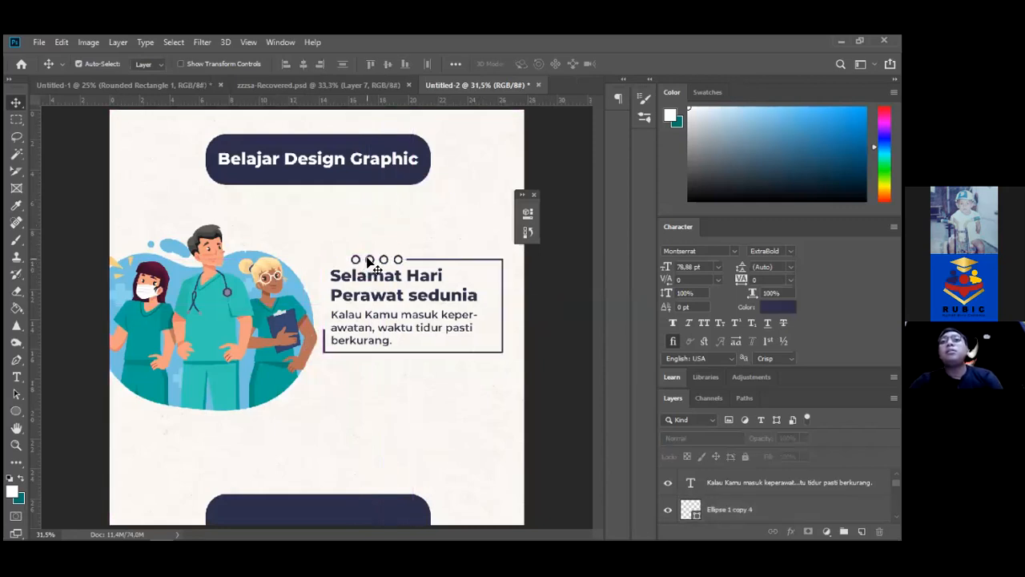
pyautogui.click(368, 260)
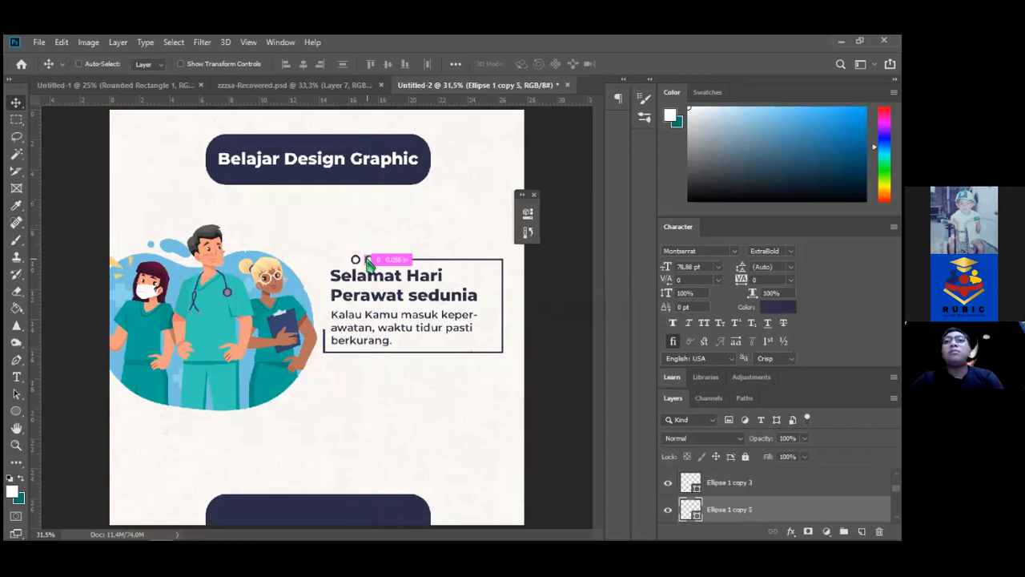
pyautogui.moveTo(364, 259); pyautogui.dragTo(368, 263)
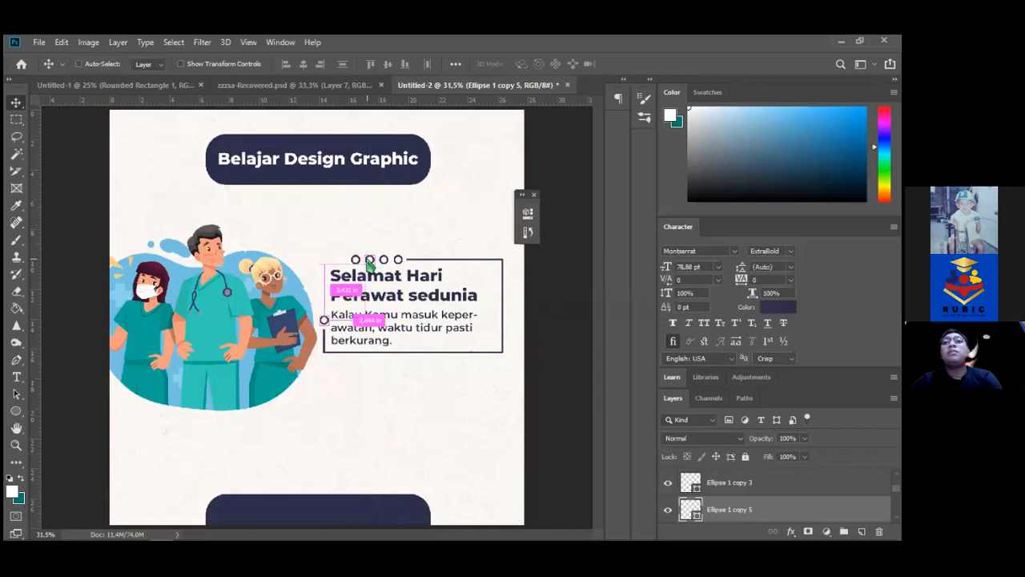
pyautogui.hotkey('alt', 'Up')
pyautogui.hotkey('shift', 'Up')
pyautogui.hotkey('shift', 'Up')
pyautogui.hotkey('shift', 'Up')
pyautogui.hotkey('shift', 'Up')
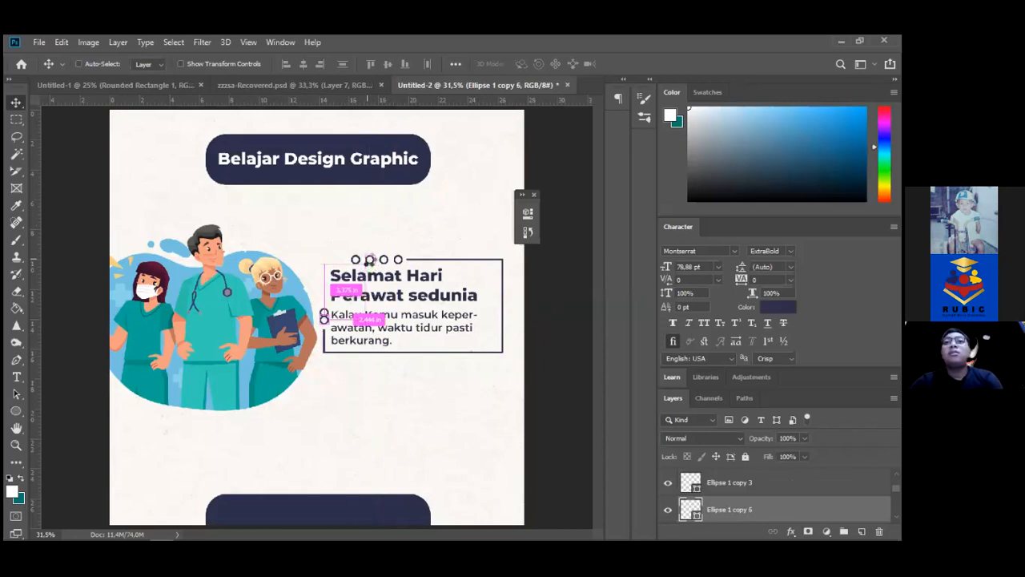
pyautogui.hotkey('alt', 'Up')
pyautogui.hotkey('shift', 'Up')
pyautogui.hotkey('shift', 'Up')
pyautogui.hotkey('shift', 'Up')
pyautogui.hotkey('shift', 'Up')
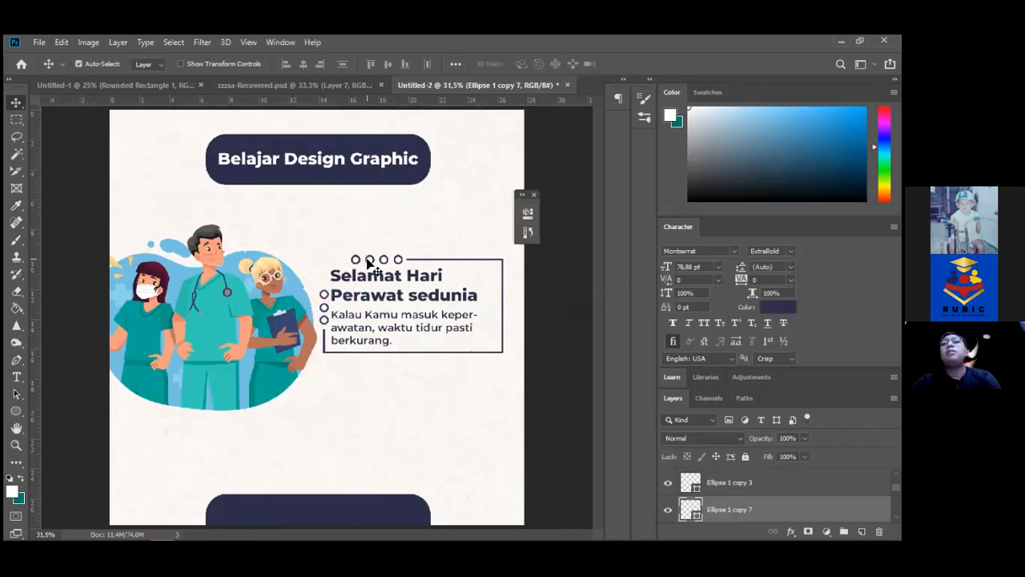
# Shift the heading right and slightly down, and the quote text right
pyautogui.keyDown('ctrl'); pyautogui.click(361, 276); pyautogui.keyUp('ctrl')
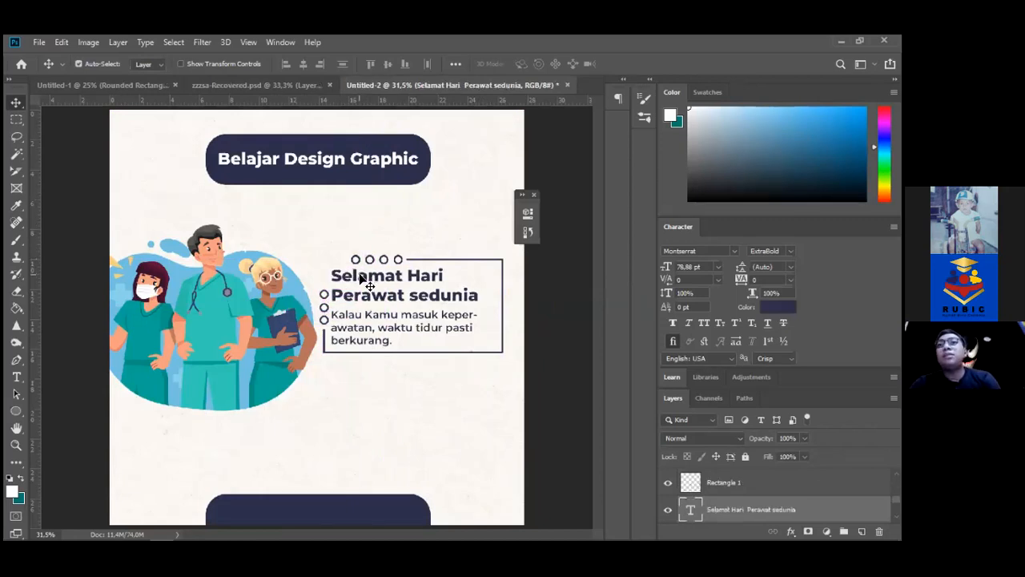
pyautogui.hotkey('shift', 'Right')
pyautogui.hotkey('shift', 'Right')
pyautogui.hotkey('shift', 'Right')
pyautogui.hotkey('shift', 'Right')
pyautogui.hotkey('shift', 'Down')
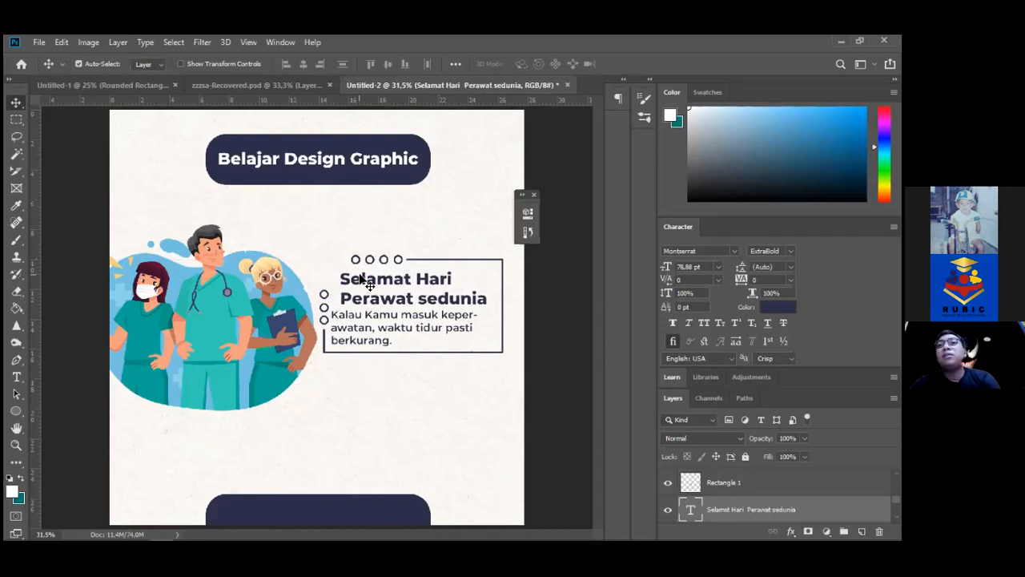
pyautogui.keyDown('ctrl'); pyautogui.click(364, 330); pyautogui.keyUp('ctrl')
pyautogui.hotkey('shift', 'Right')
pyautogui.hotkey('shift', 'Right')
pyautogui.hotkey('shift', 'Right')
pyautogui.hotkey('shift', 'Right')
pyautogui.hotkey('shift', 'Right')
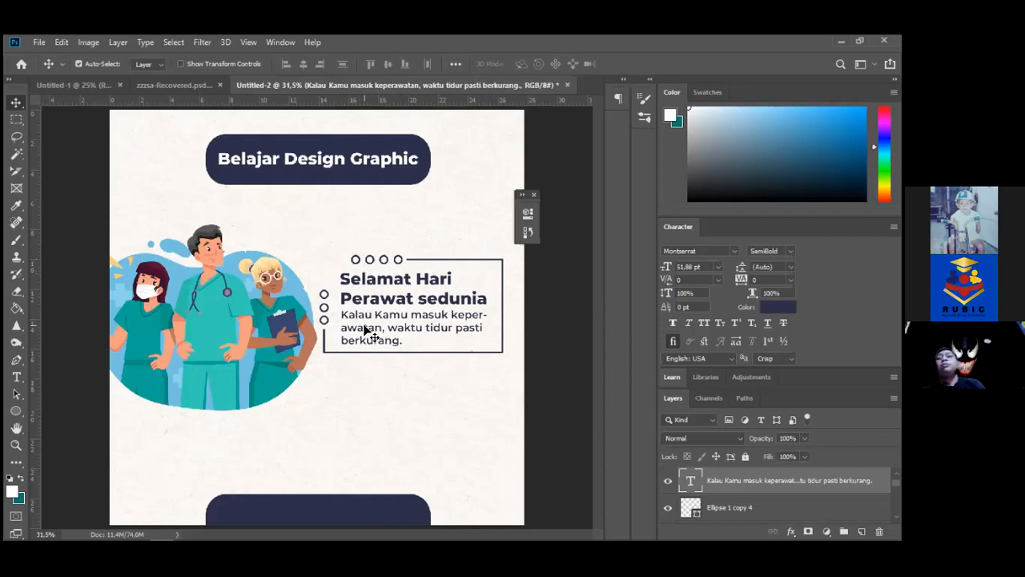
# Move the nurse illustration left and shift the framed quote box with its circles right and down
pyautogui.moveTo(271, 336); pyautogui.dragTo(307, 299)
pyautogui.moveTo(308, 230); pyautogui.dragTo(437, 361)
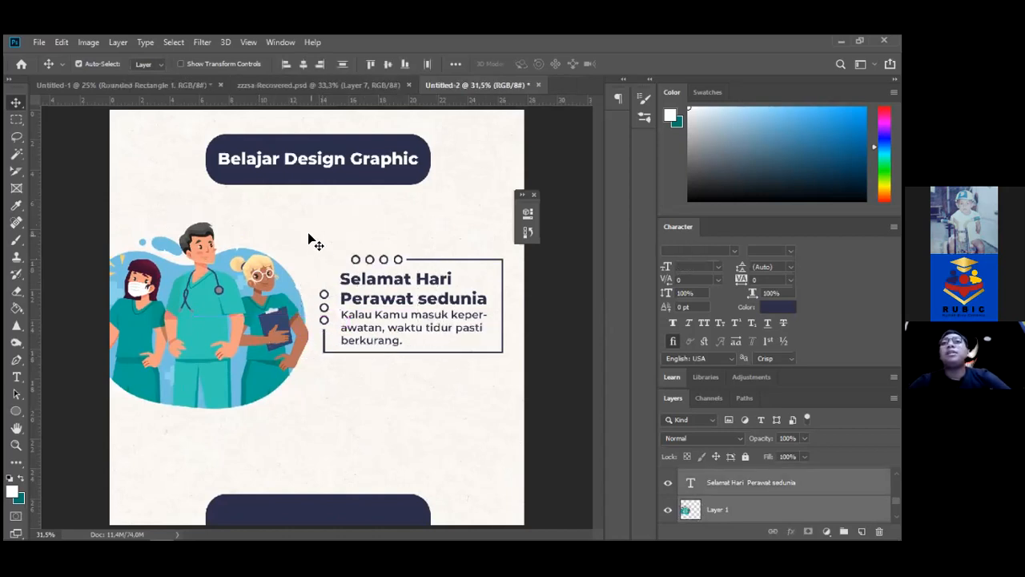
pyautogui.moveTo(322, 232); pyautogui.dragTo(500, 367)
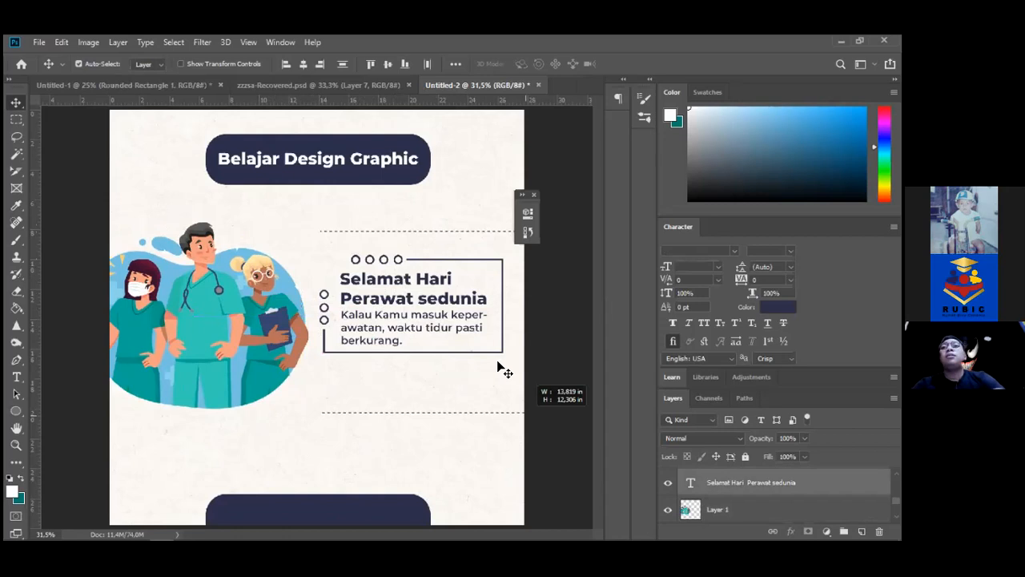
pyautogui.press('ctrl')
pyautogui.moveTo(459, 335); pyautogui.dragTo(463, 320)
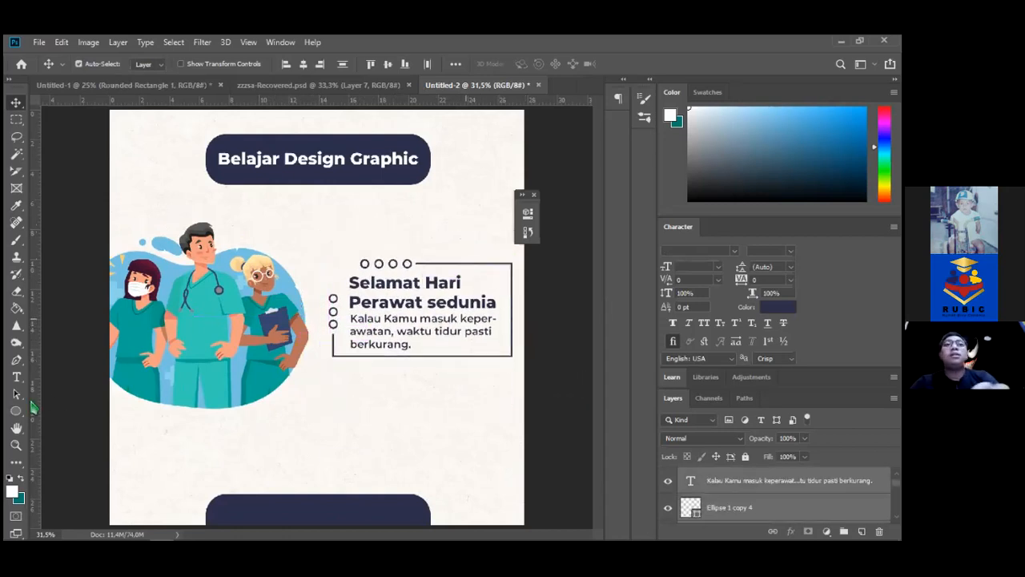
pyautogui.rightClick(24, 411)
pyautogui.click(68, 423)
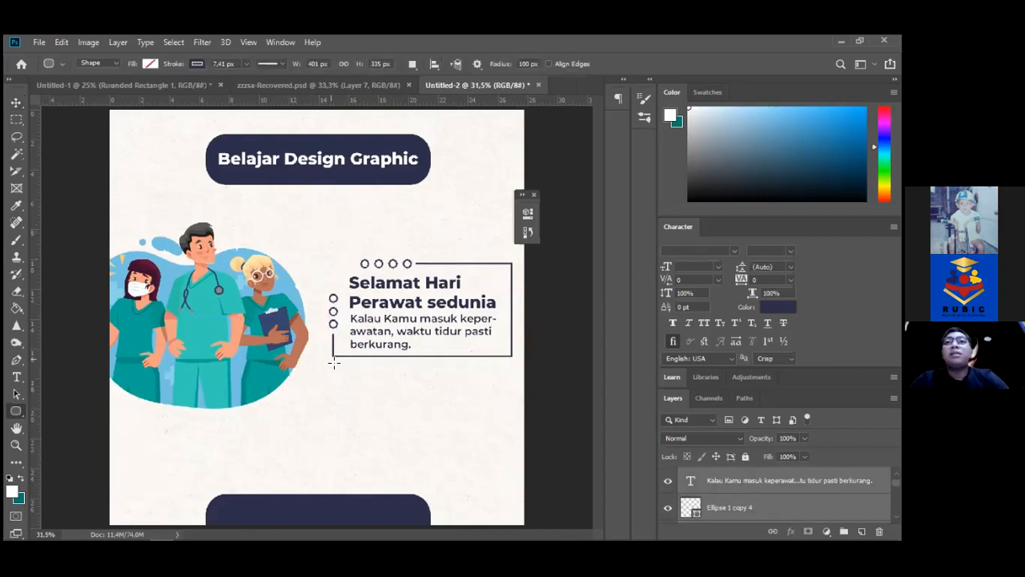
pyautogui.moveTo(332, 362); pyautogui.dragTo(515, 353)
pyautogui.click(341, 291)
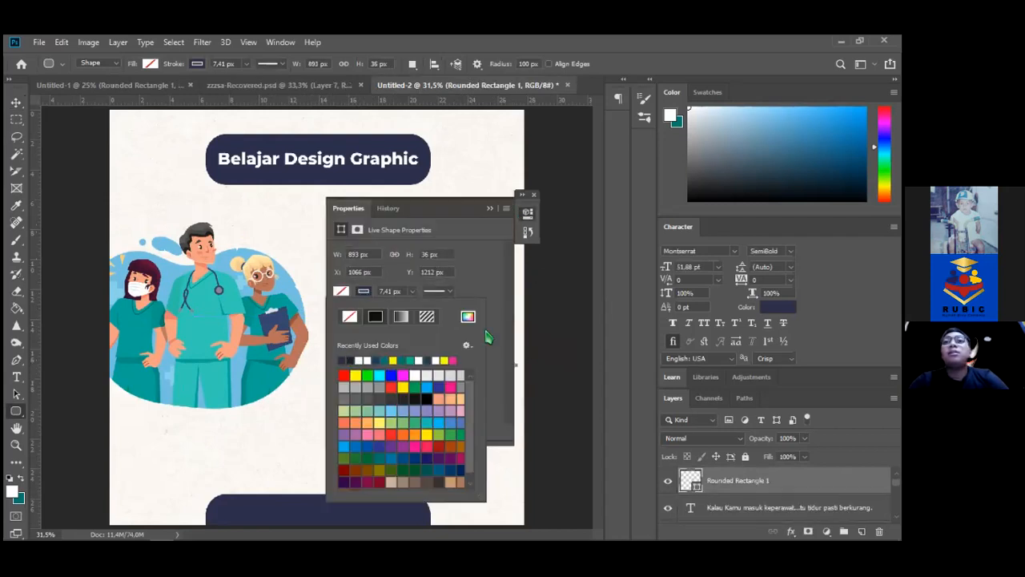
pyautogui.click(286, 285)
pyautogui.press('Return')
pyautogui.click(42, 127)
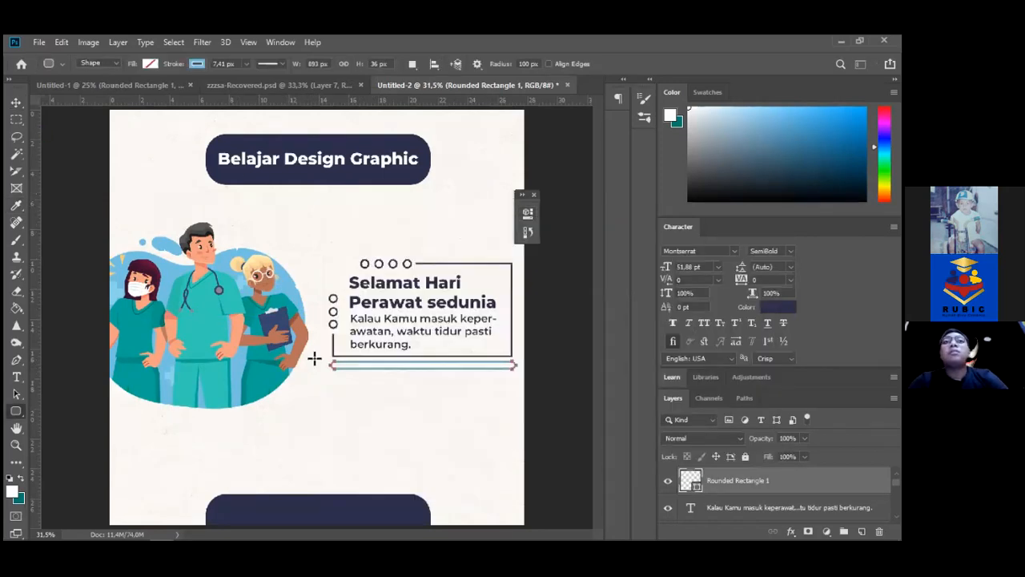
pyautogui.click(150, 65)
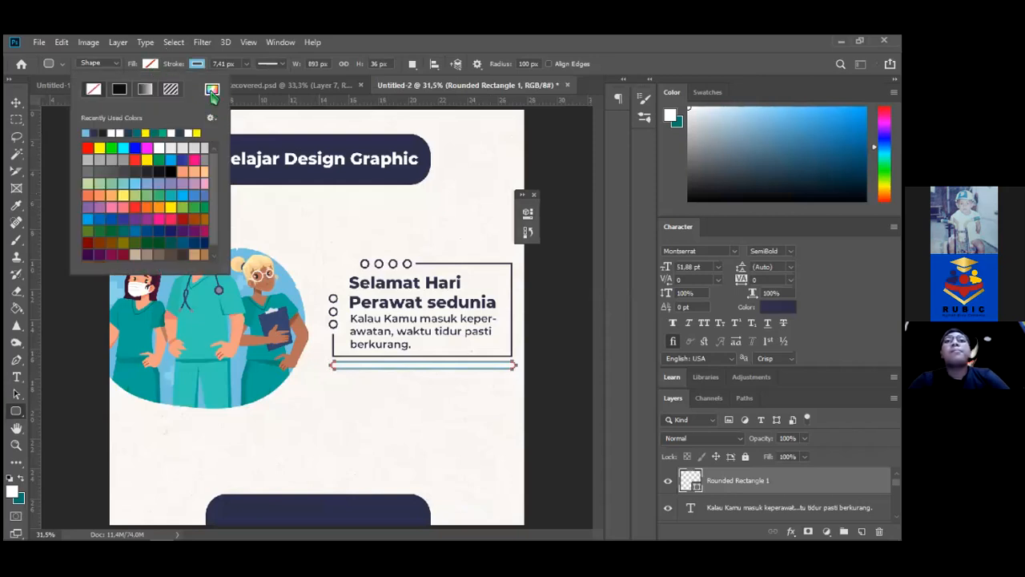
pyautogui.click(211, 90)
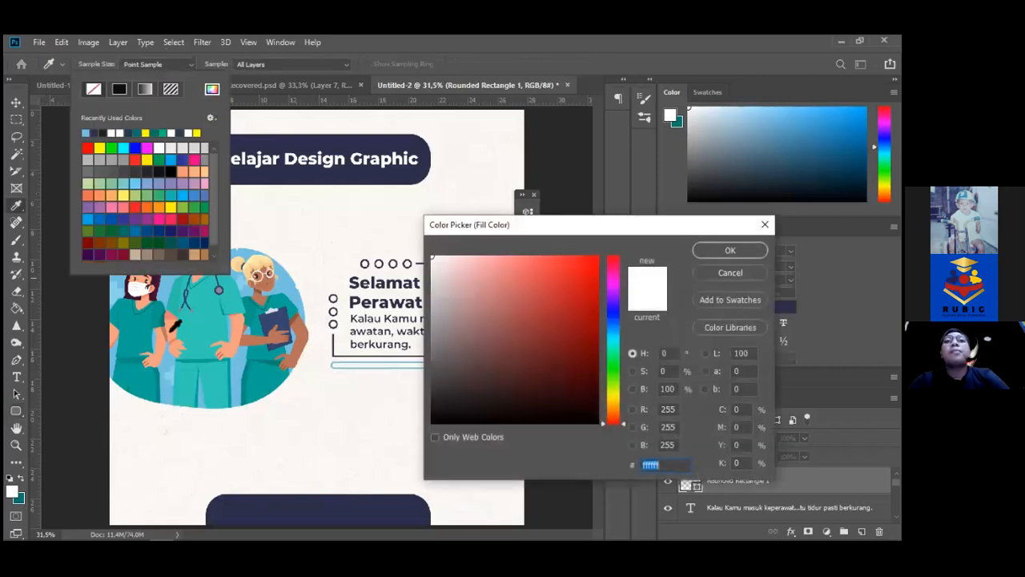
pyautogui.click(284, 296)
pyautogui.press('Return')
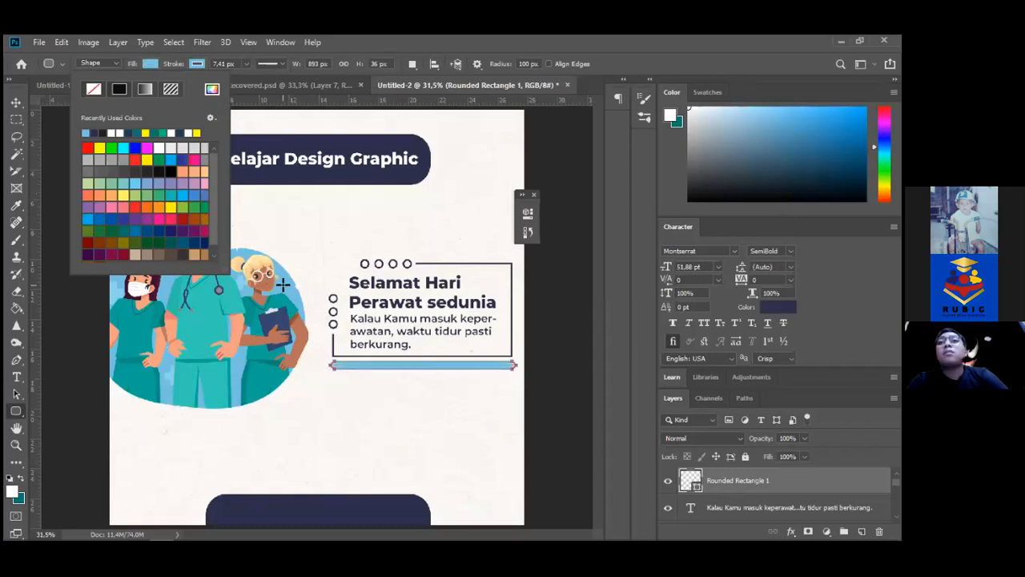
pyautogui.click(16, 102)
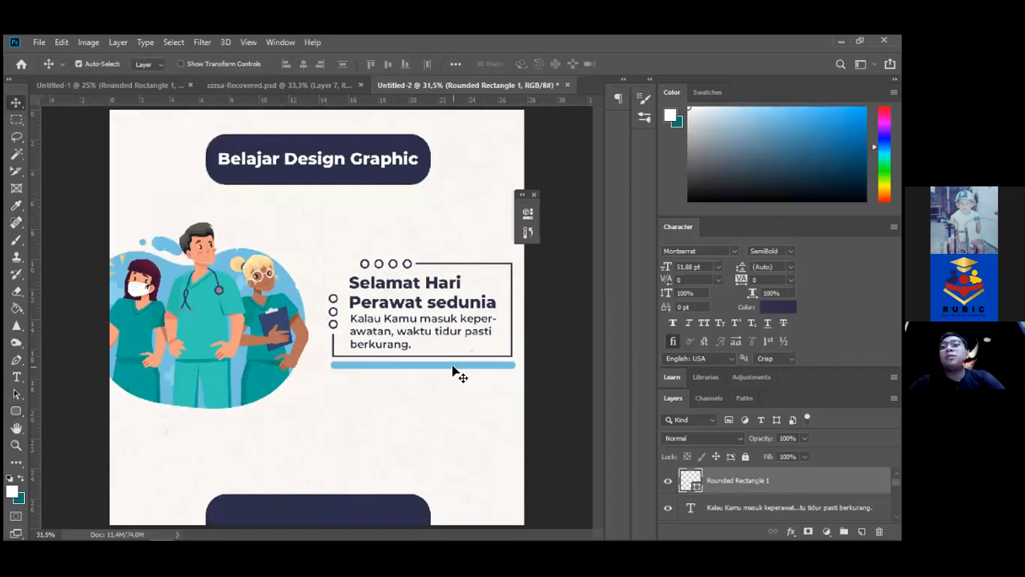
pyautogui.press('Delete')
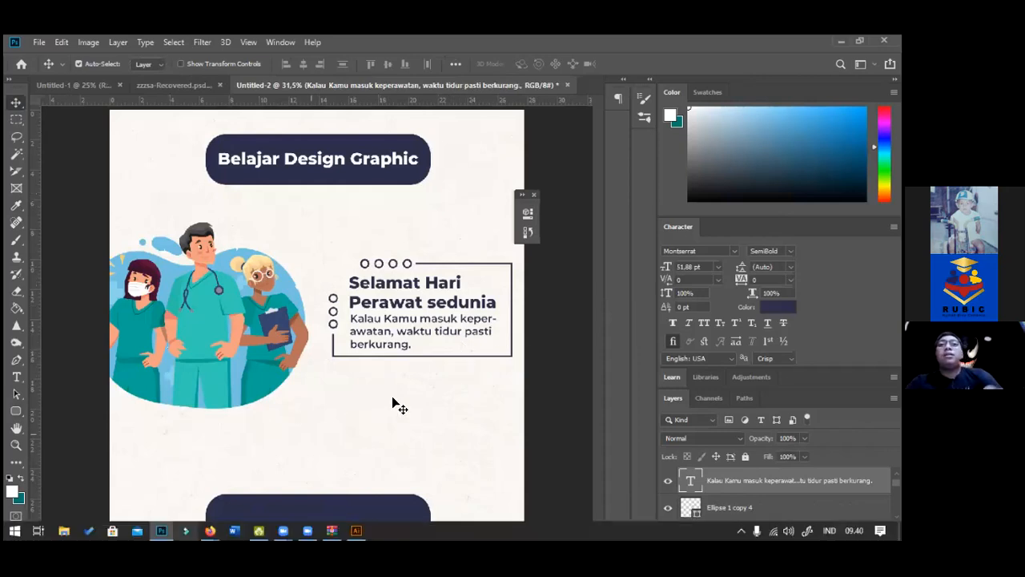
pyautogui.press('t')
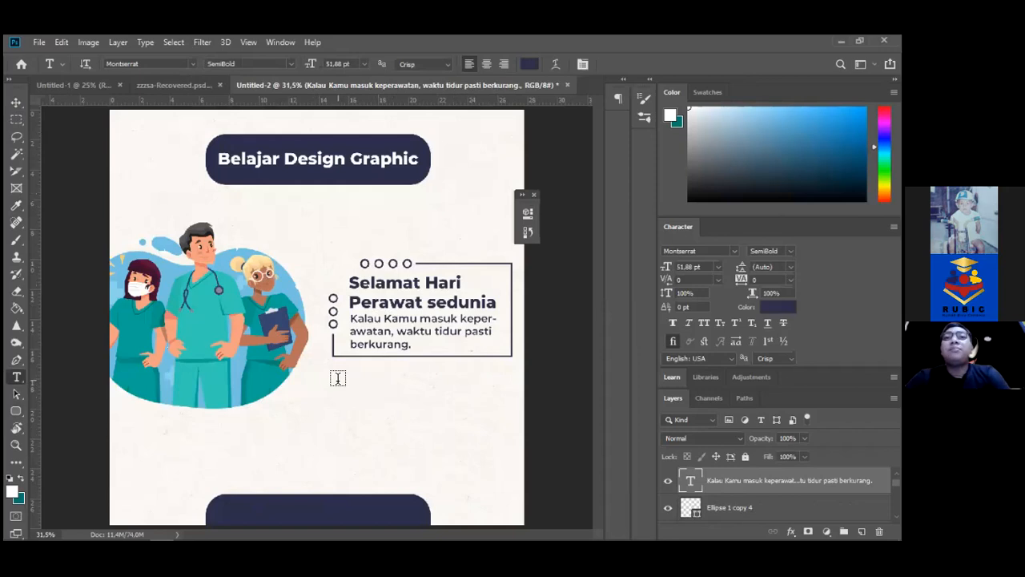
# Type 'Dr. Patch Adams' on a new text line below the quote box
pyautogui.click(337, 378)
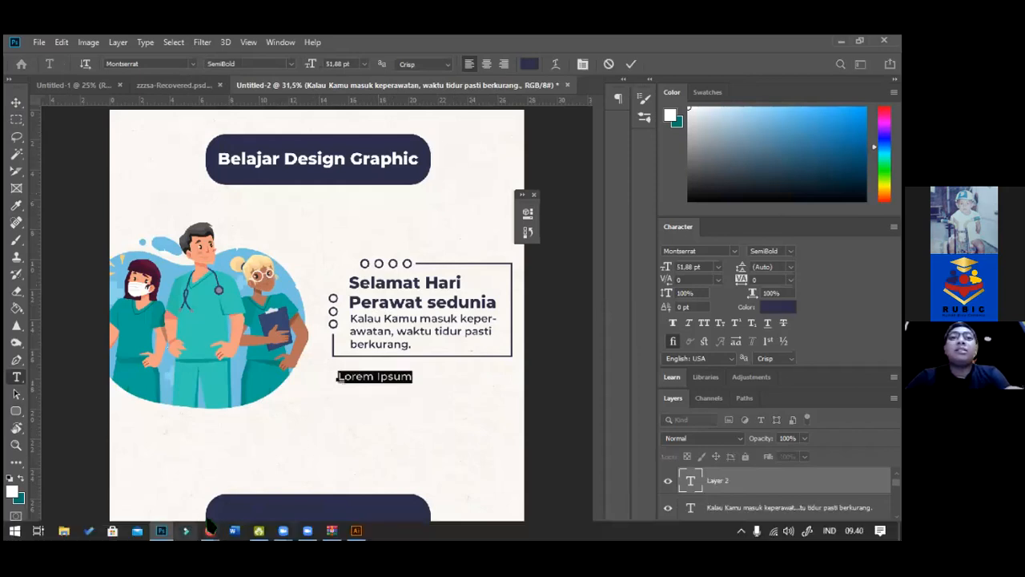
pyautogui.moveTo(210, 530)
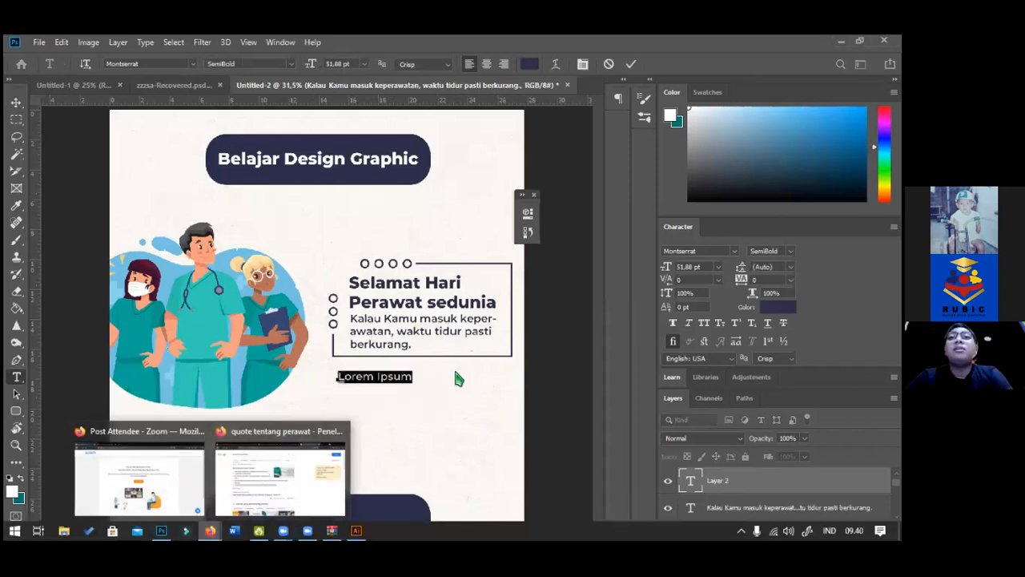
pyautogui.write('Dr. Patch')
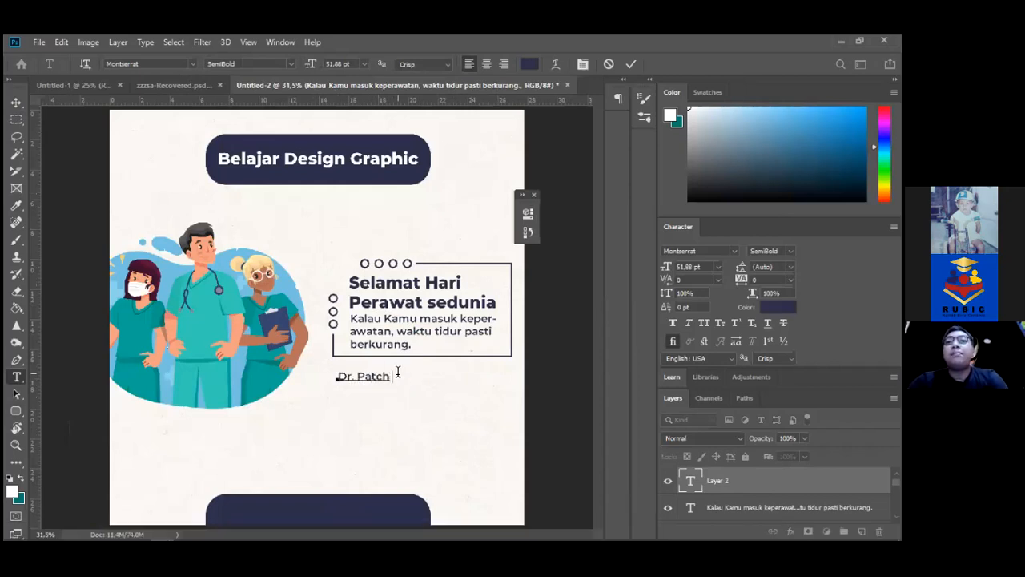
pyautogui.write(' Adams')
# Make the credit ExtraBold at 76.88 pt, commit it, and nudge it up and right
pyautogui.hotkey('ctrl', 'a')
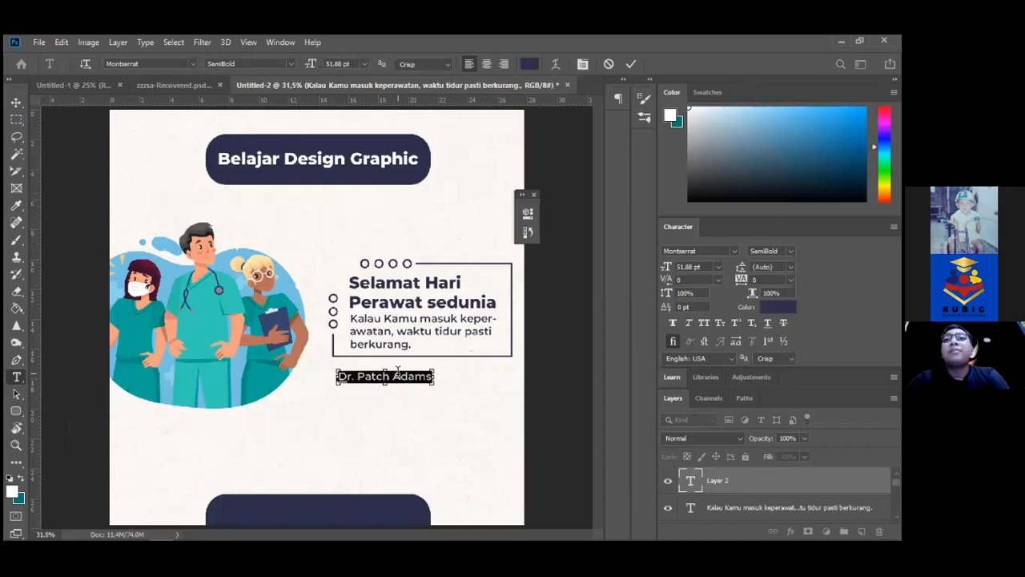
pyautogui.click(289, 67)
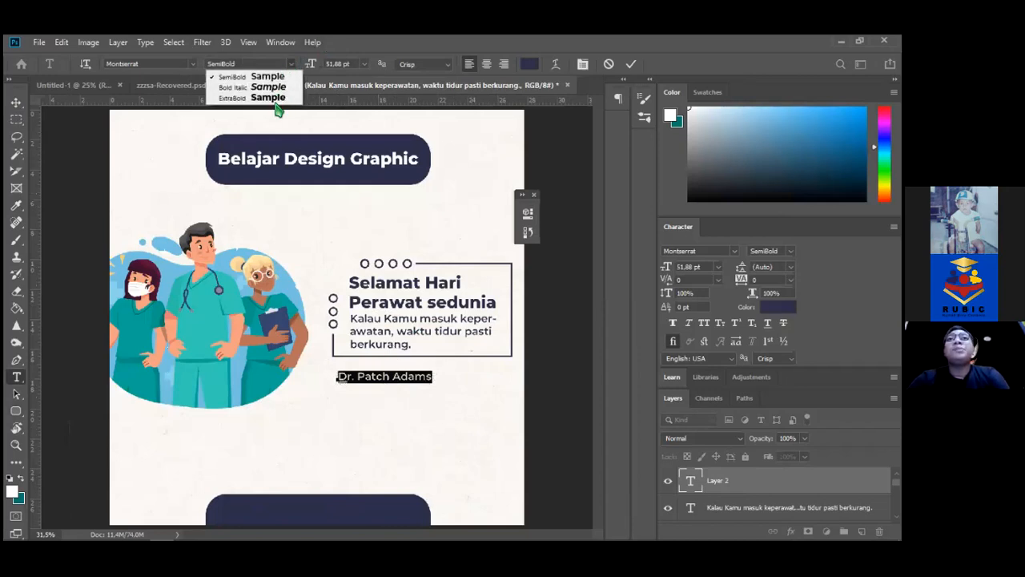
pyautogui.click(277, 101)
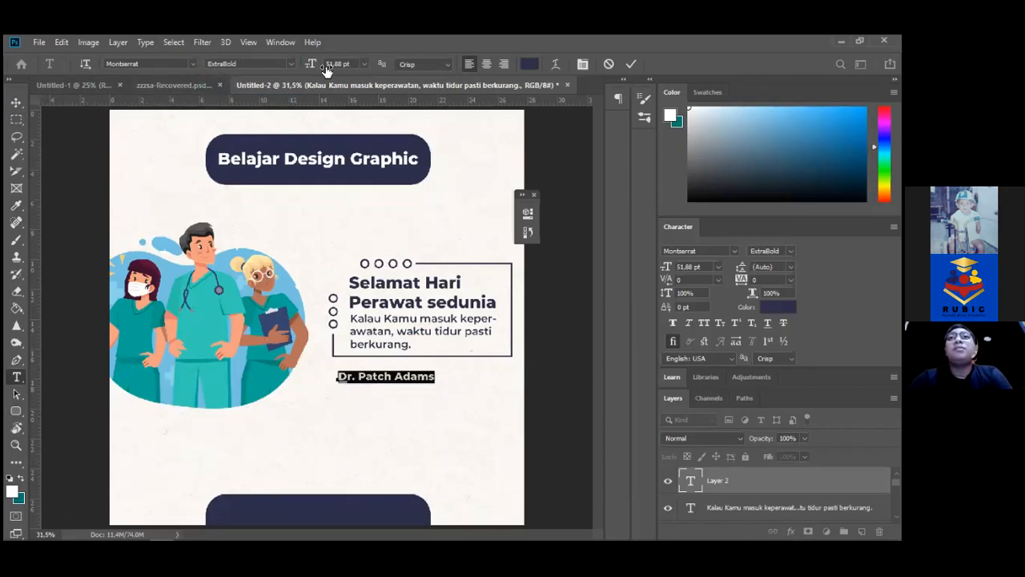
pyautogui.moveTo(313, 65); pyautogui.dragTo(329, 69)
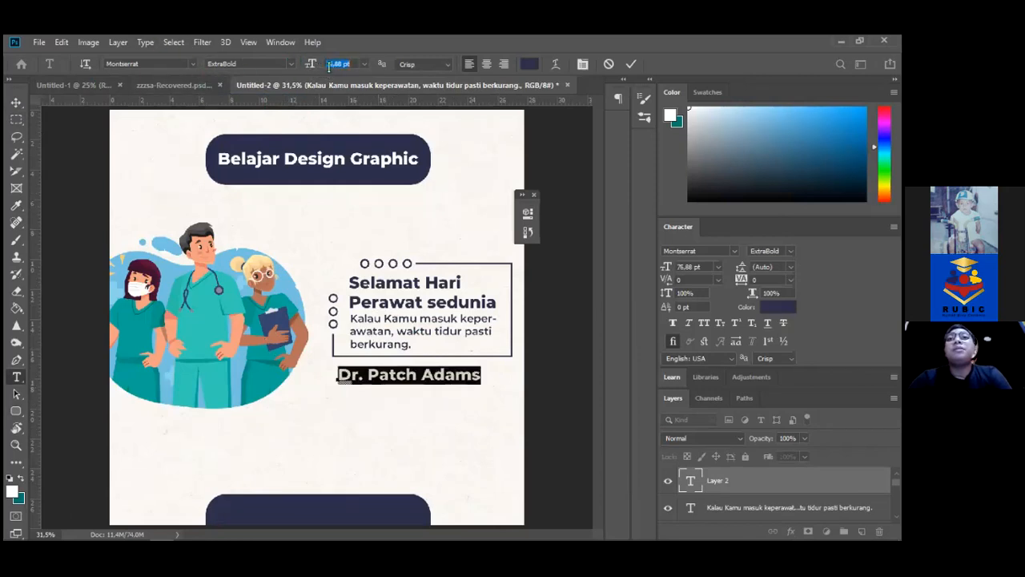
pyautogui.click(16, 103)
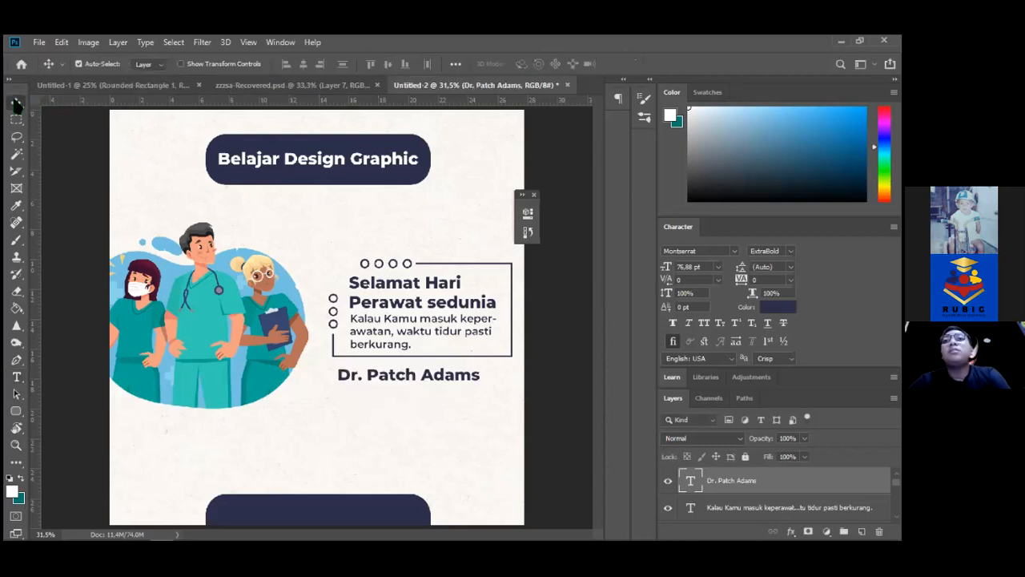
pyautogui.press('Right')
pyautogui.press('Right')
pyautogui.press('Right')
pyautogui.press('Right')
pyautogui.press('Right')
pyautogui.press('Right')
pyautogui.press('Right')
pyautogui.press('Right')
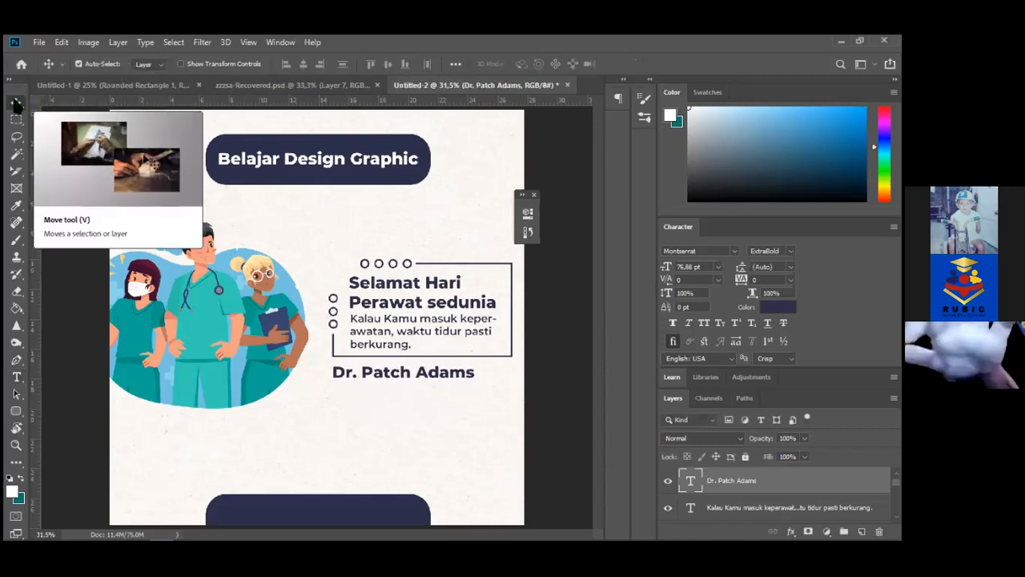
pyautogui.press('Up')
pyautogui.press('Up')
pyautogui.press('Up')
pyautogui.press('Up')
pyautogui.press('Up')
pyautogui.press('Up')
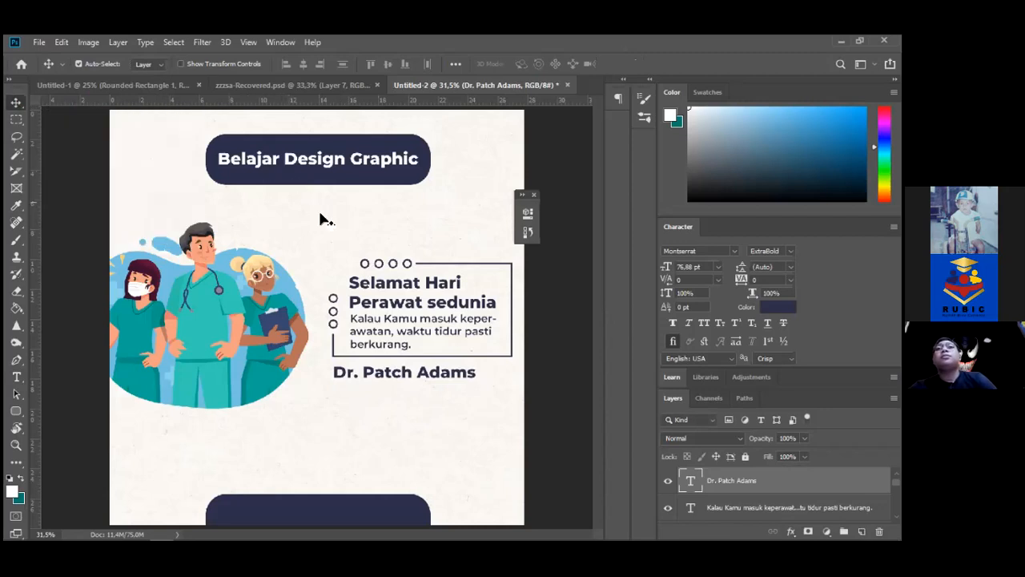
pyautogui.click(351, 268)
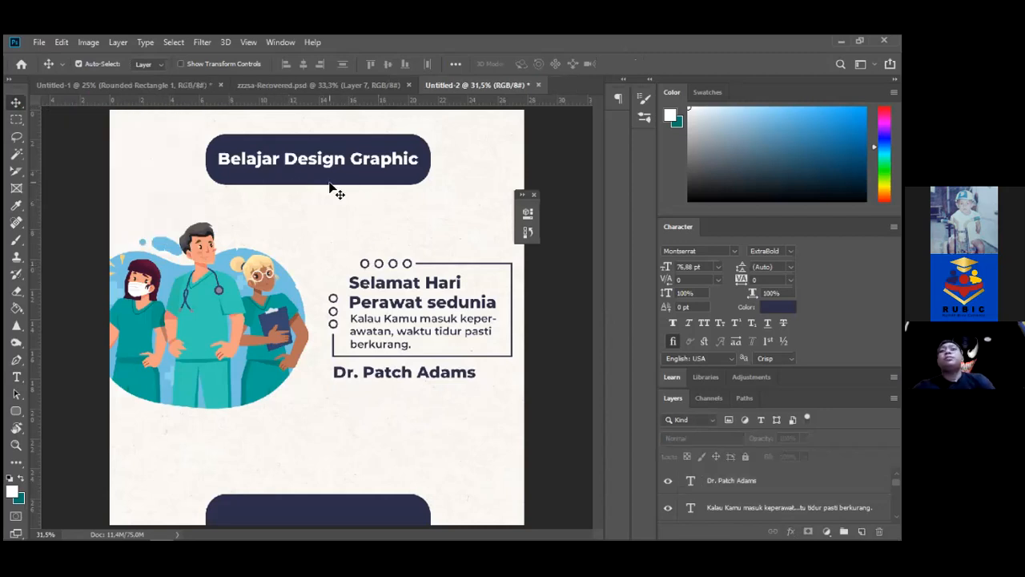
# Shift the header banner slightly to the right
pyautogui.moveTo(168, 131); pyautogui.dragTo(157, 152)
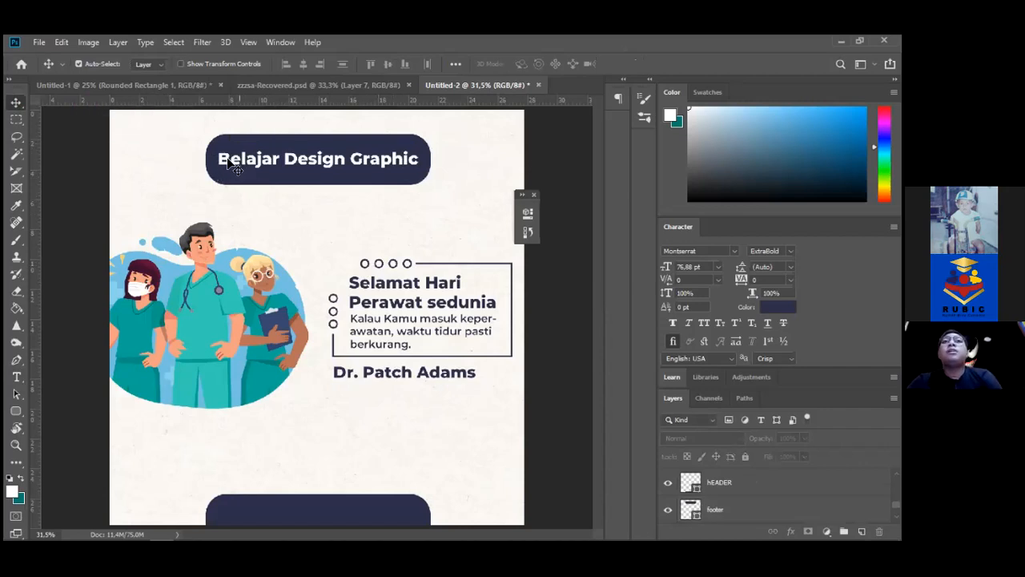
pyautogui.click(236, 175)
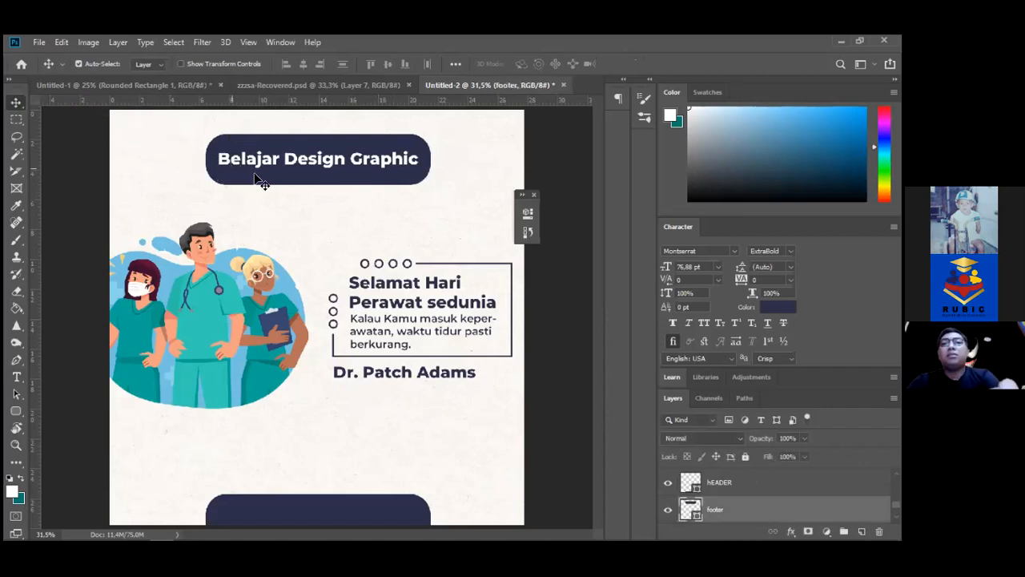
pyautogui.press('t')
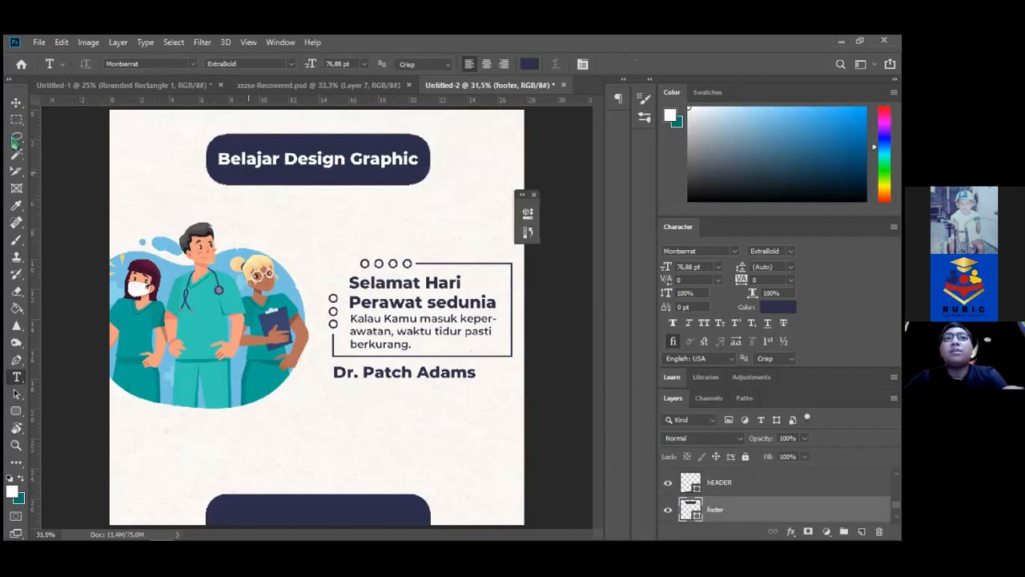
pyautogui.click(16, 102)
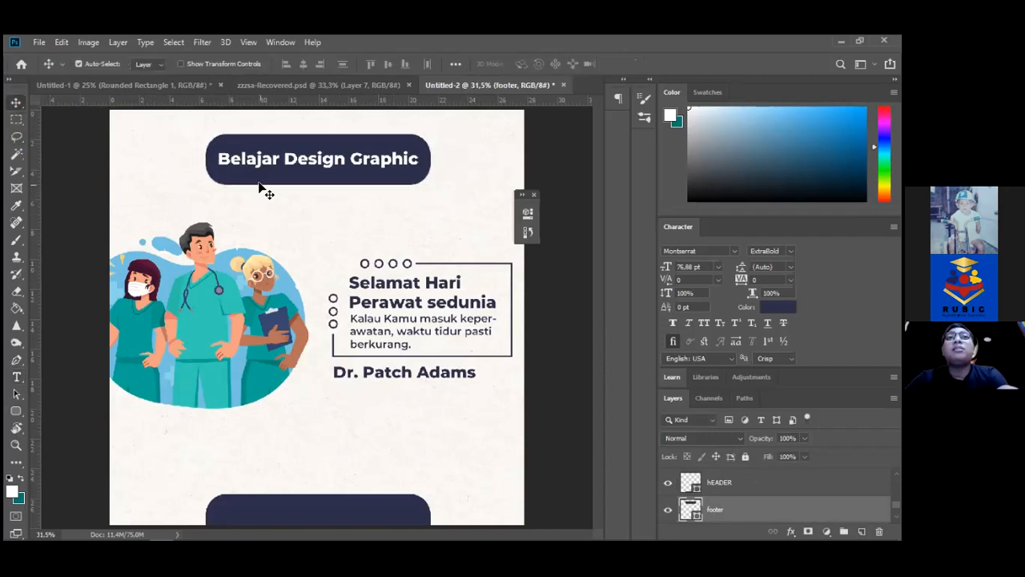
pyautogui.moveTo(256, 181)
pyautogui.mouseDown()
pyautogui.moveTo(240, 210)
pyautogui.moveTo(262, 182)
pyautogui.mouseUp()
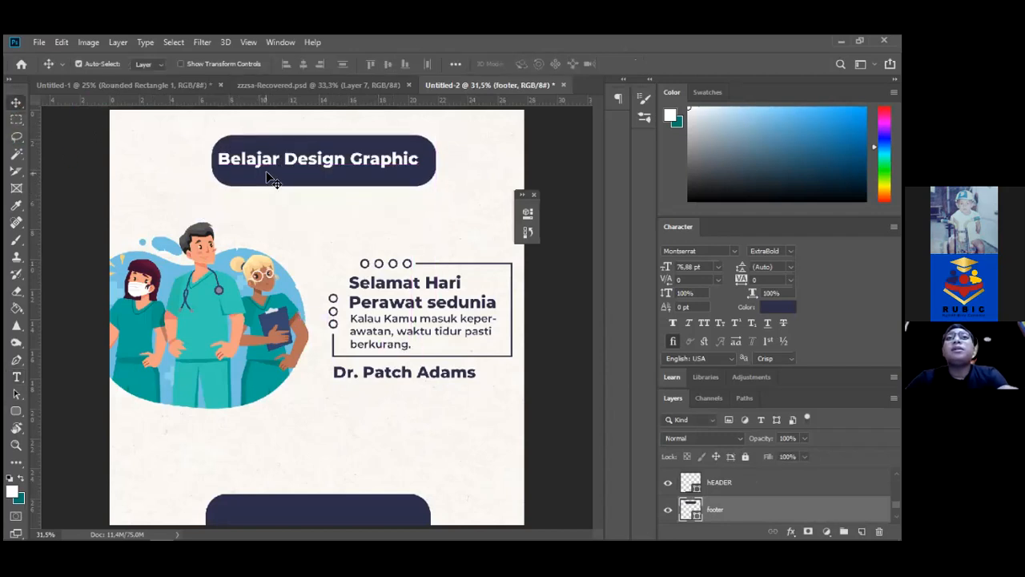
# Replace the 'Belajar Design Graphic' header wording with 'Rubic Desing'
pyautogui.press('t')
pyautogui.tripleClick(259, 158)
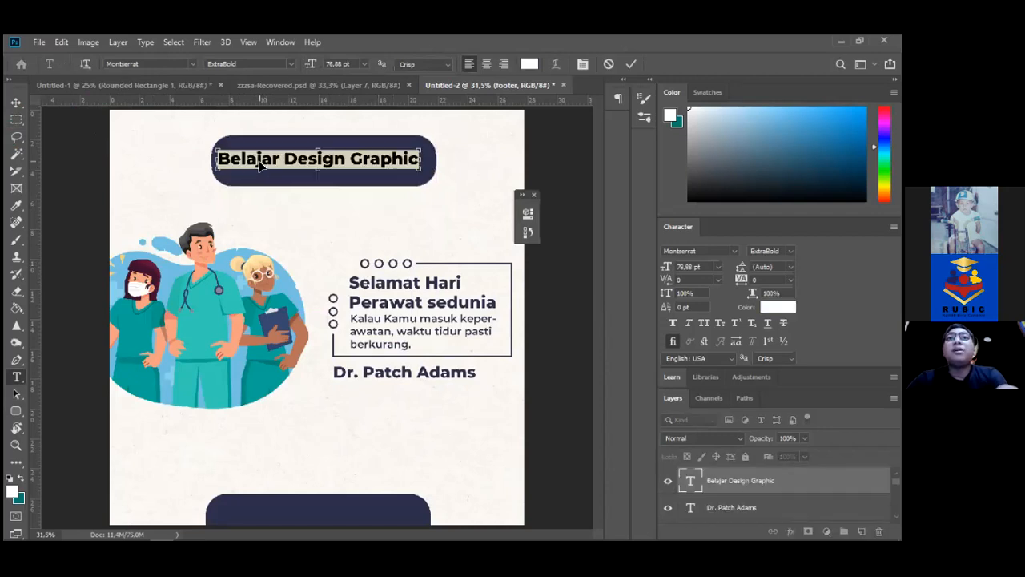
pyautogui.write('Ru')
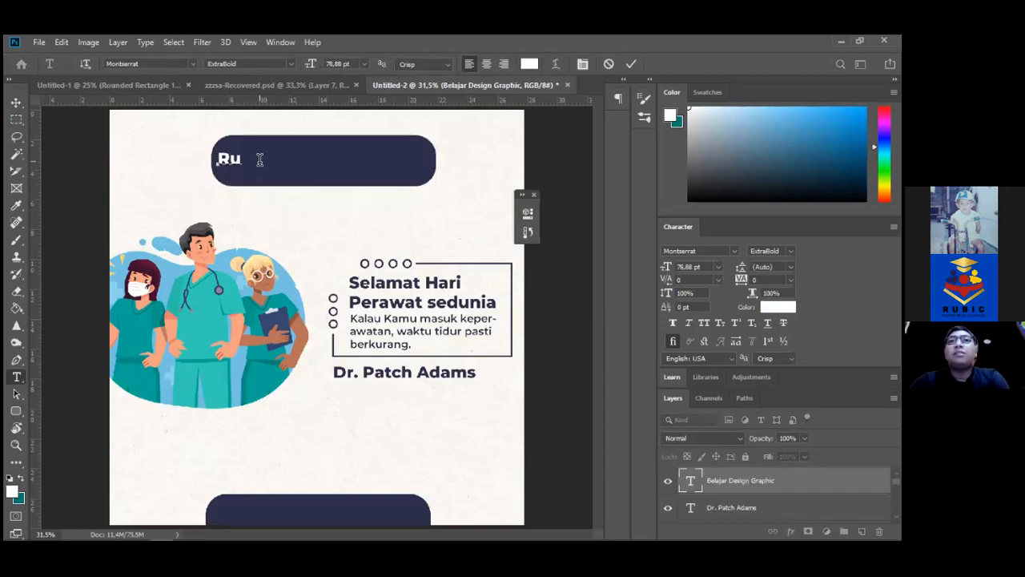
pyautogui.write('bic Desing')
pyautogui.click(16, 104)
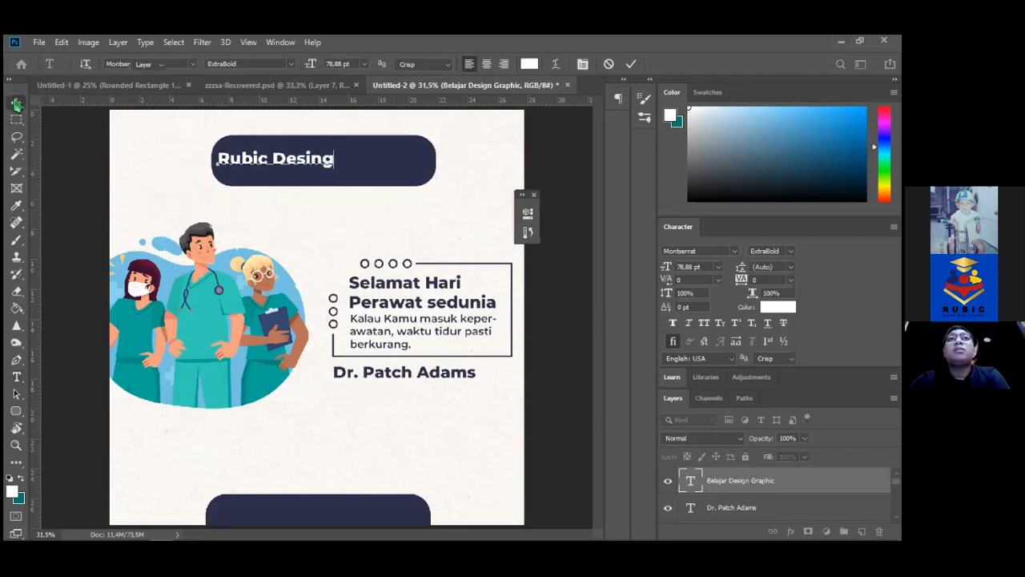
pyautogui.click(408, 179)
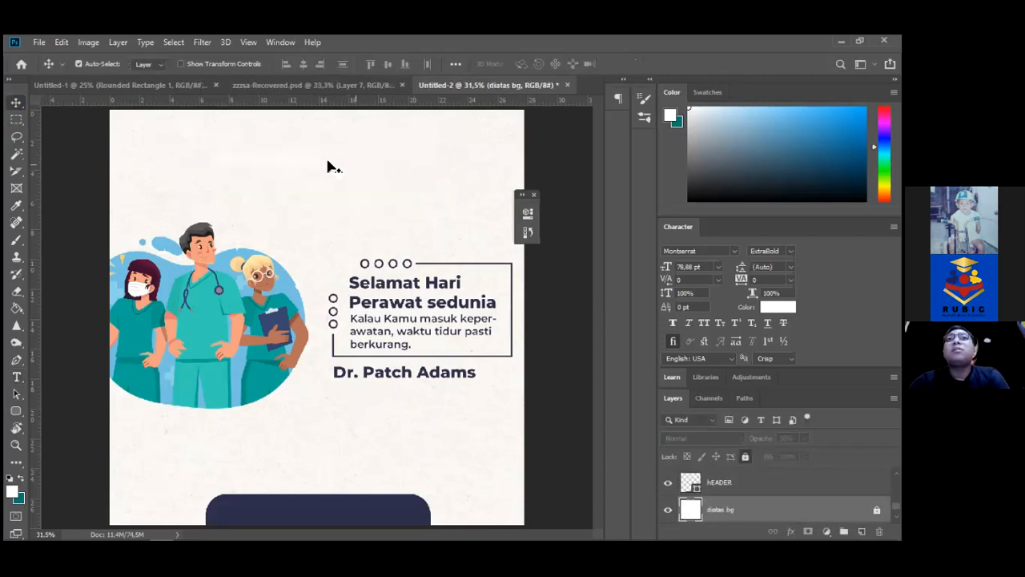
# Colour the header text with navy sampled from the author credit and correct it to 'Rubic Design'
pyautogui.press('t')
pyautogui.click(328, 163)
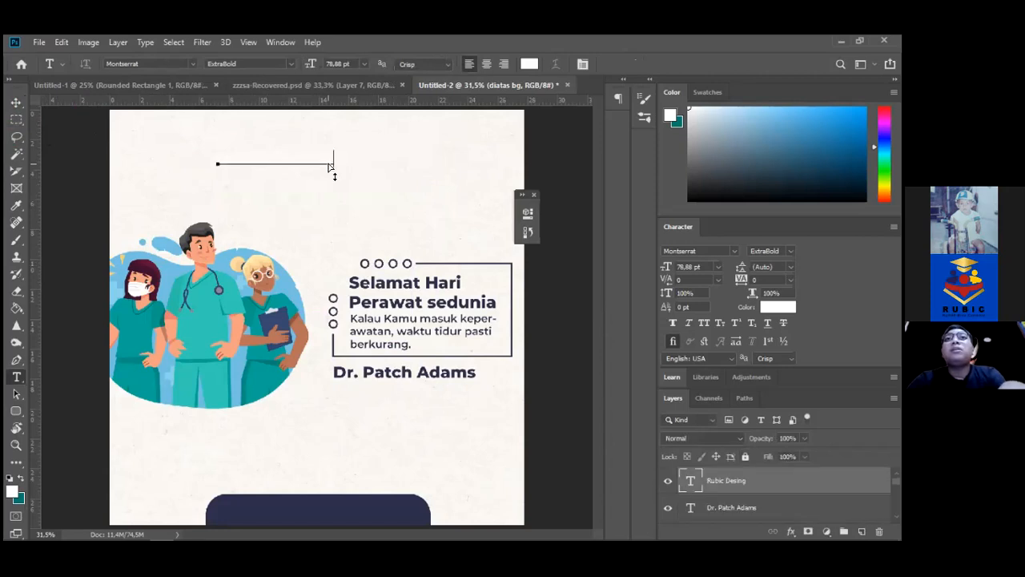
pyautogui.hotkey('ctrl', 'a')
pyautogui.click(532, 64)
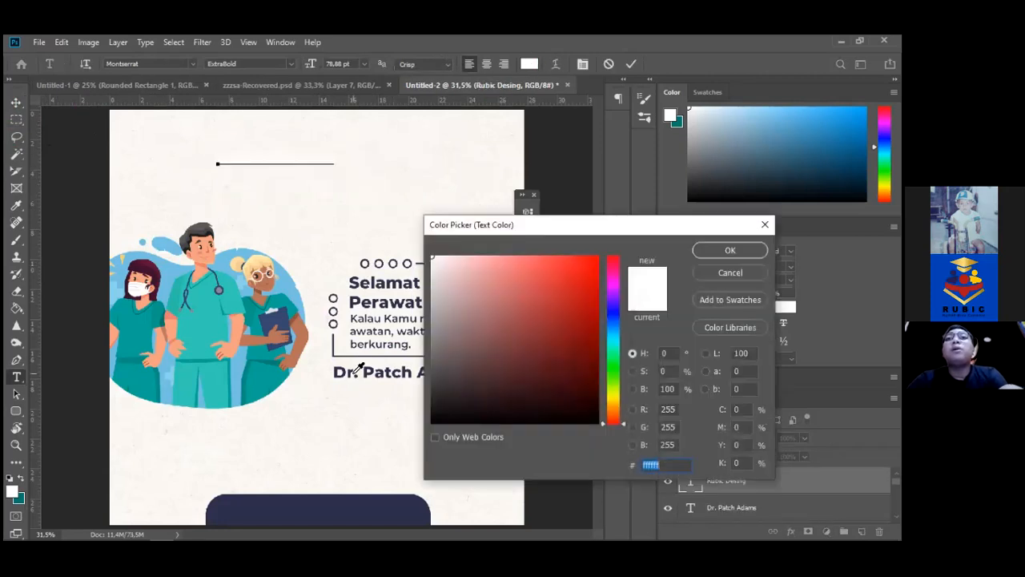
pyautogui.click(345, 372)
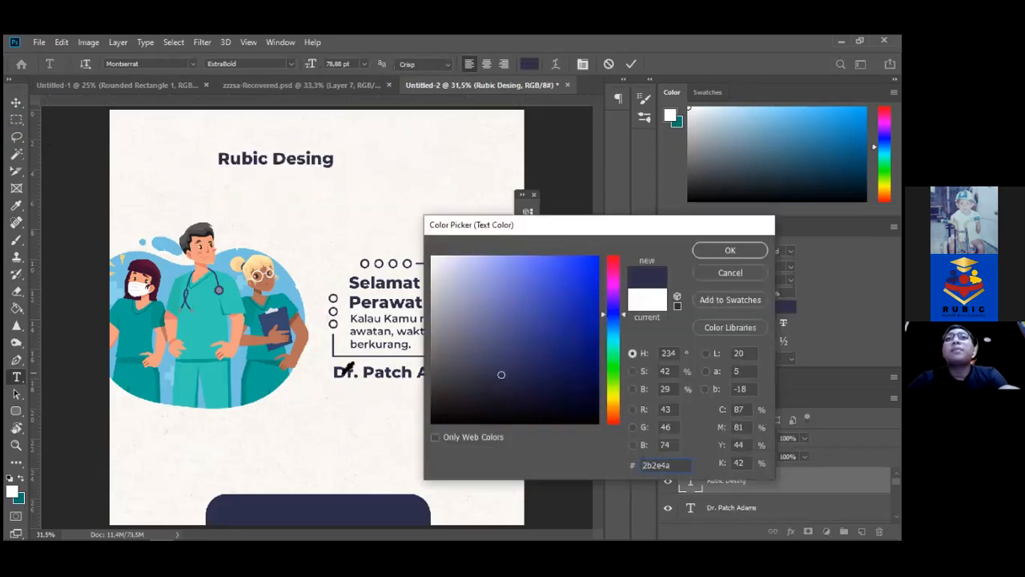
pyautogui.press('Return')
pyautogui.click(337, 158)
pyautogui.press('BackSpace')
pyautogui.press('BackSpace')
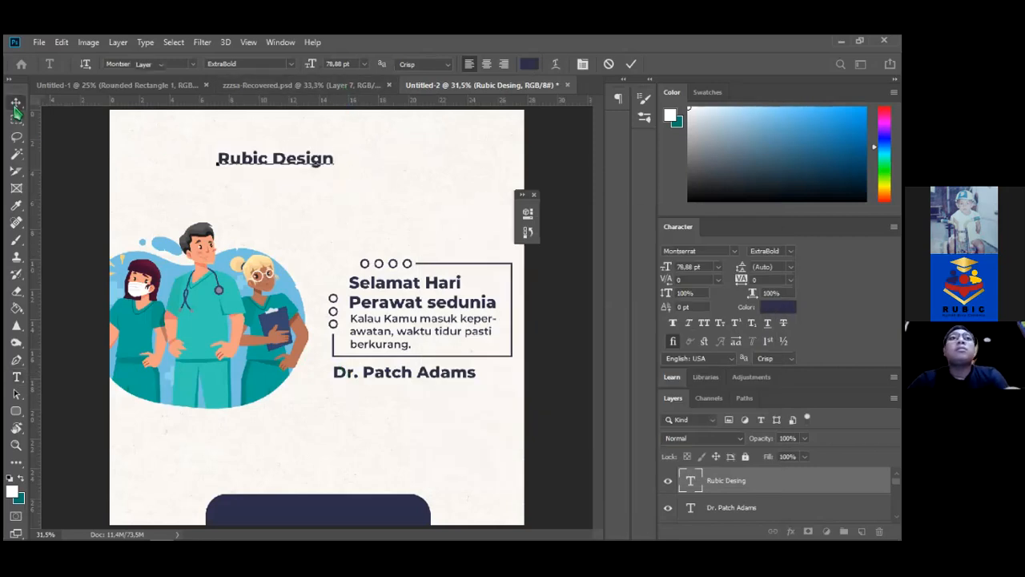
pyautogui.click(16, 102)
# Move 'Rubic Design' to the top-left corner and select a small circle above the quote box
pyautogui.moveTo(262, 164); pyautogui.dragTo(168, 144)
pyautogui.press('ctrl')
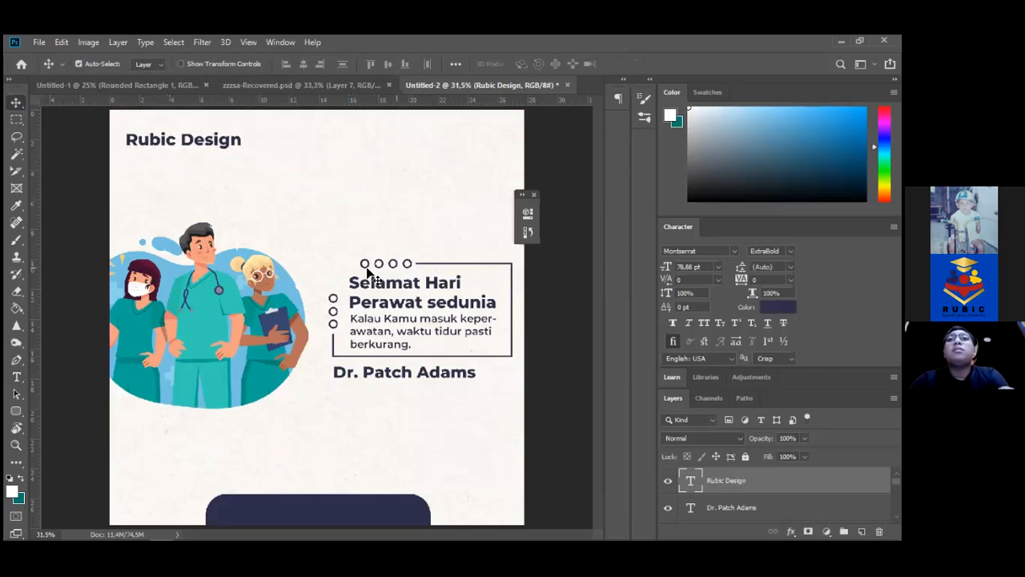
pyautogui.keyDown('ctrl'); pyautogui.click(366, 270); pyautogui.keyUp('ctrl')
pyautogui.moveTo(363, 263); pyautogui.dragTo(356, 232)
pyautogui.keyDown('ctrl'); pyautogui.click(368, 266); pyautogui.keyUp('ctrl')
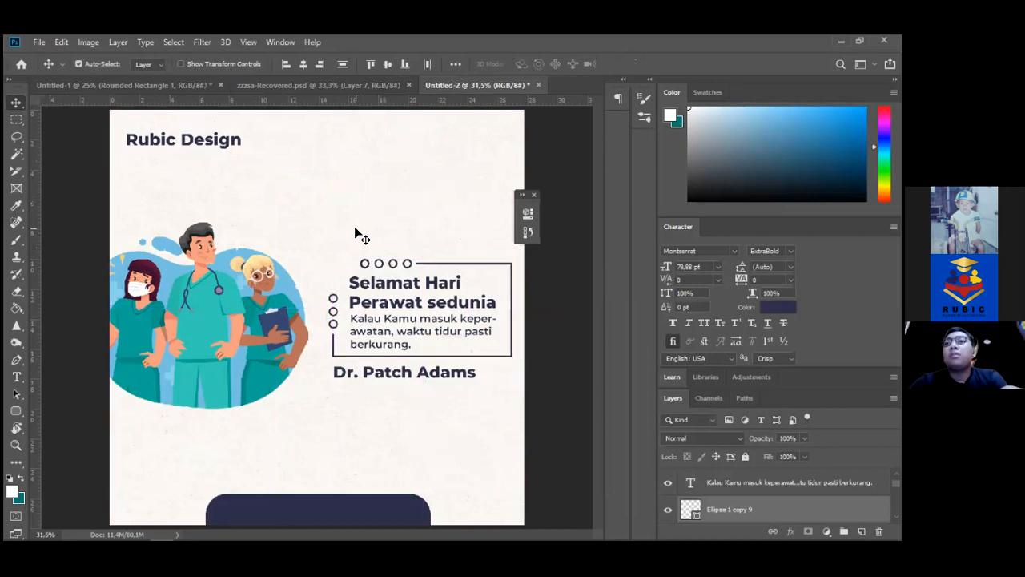
# Alt-drag copies of the small ring circles to sit beside the Rubic Design title
pyautogui.click(355, 231)
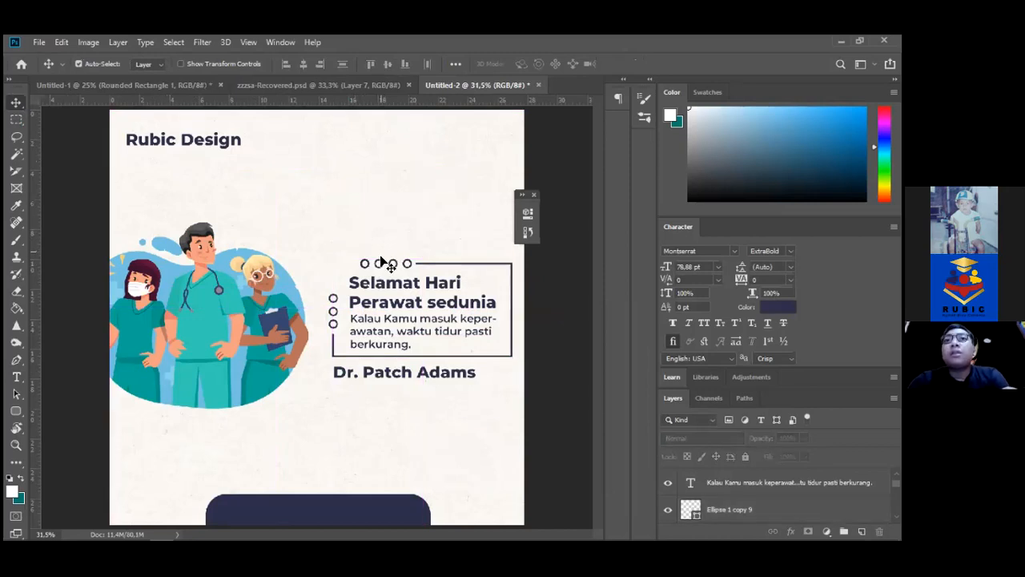
pyautogui.moveTo(385, 271); pyautogui.dragTo(278, 135)
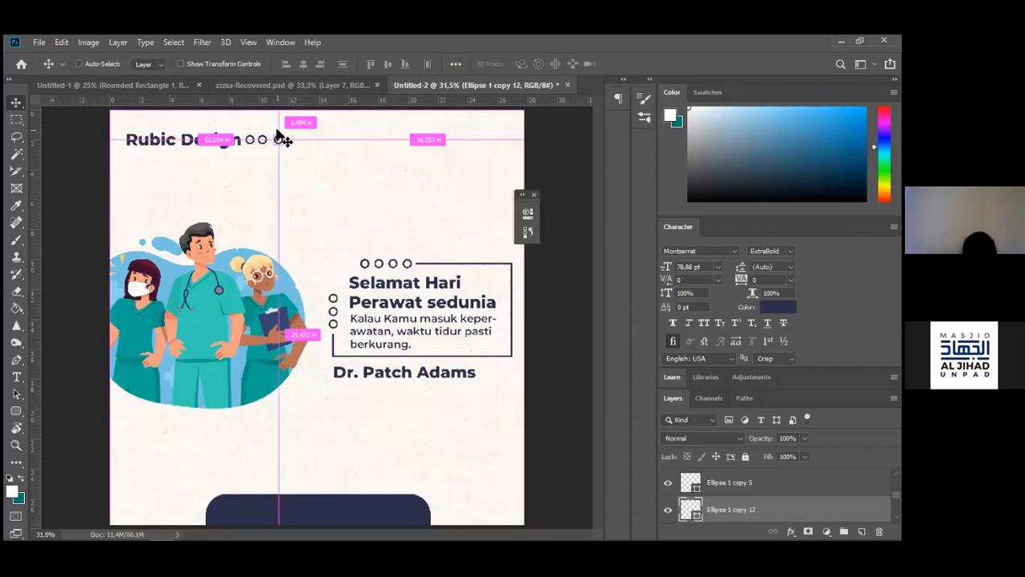
pyautogui.keyDown('ctrl'); pyautogui.click(213, 149); pyautogui.keyUp('ctrl')
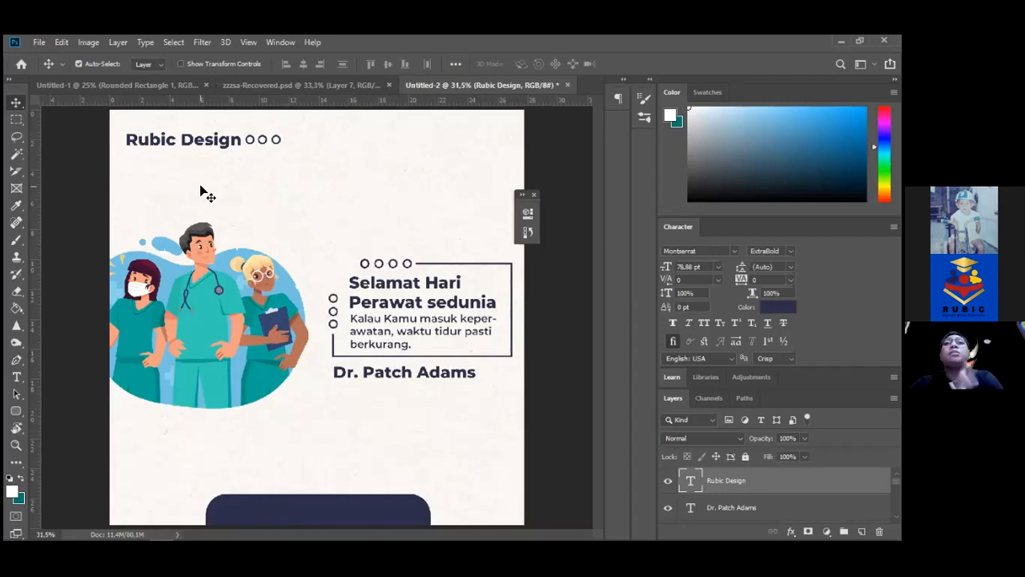
# Draw a rectangle around Rubic Design at the top-left
pyautogui.click(16, 411)
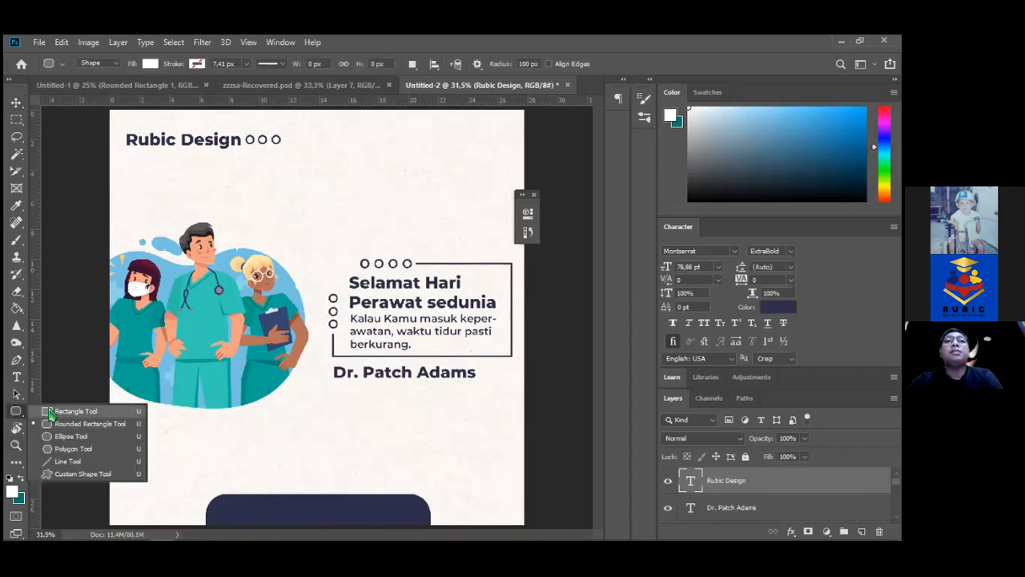
pyautogui.click(52, 410)
pyautogui.moveTo(111, 108); pyautogui.dragTo(297, 162)
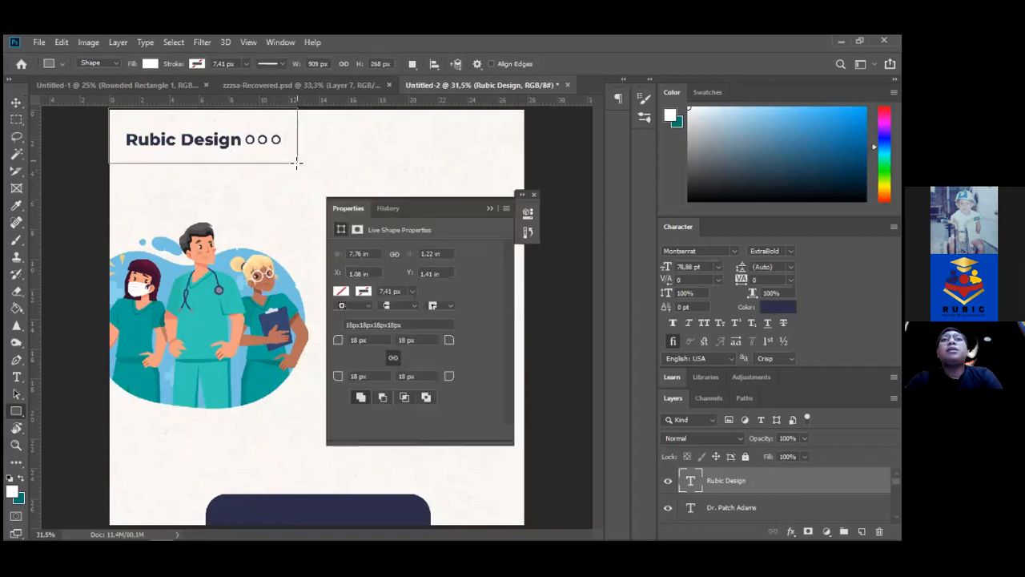
# Give the rectangle no fill and a dark navy stroke, then nudge it up and left
pyautogui.click(340, 292)
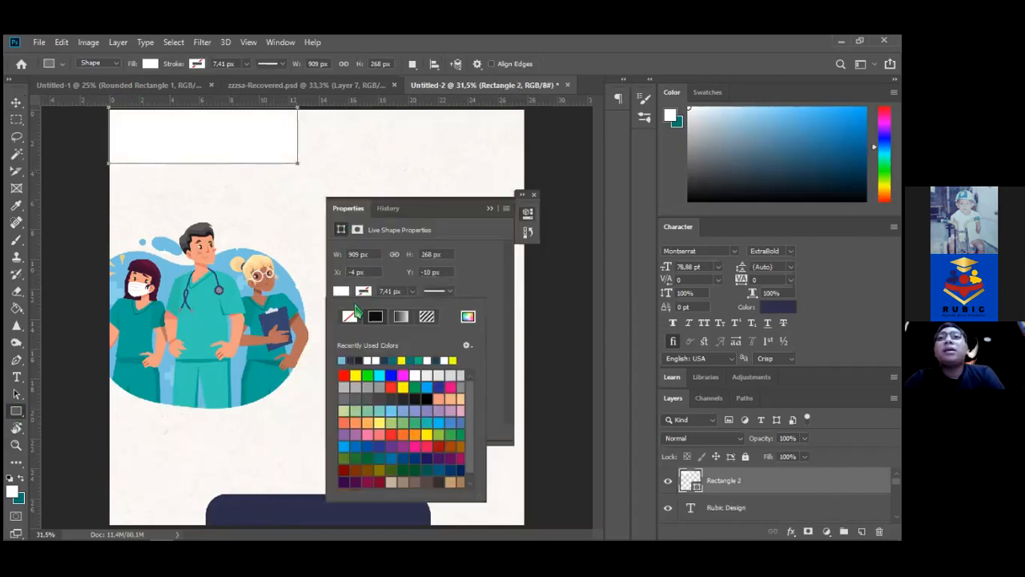
pyautogui.click(350, 316)
pyautogui.click(364, 291)
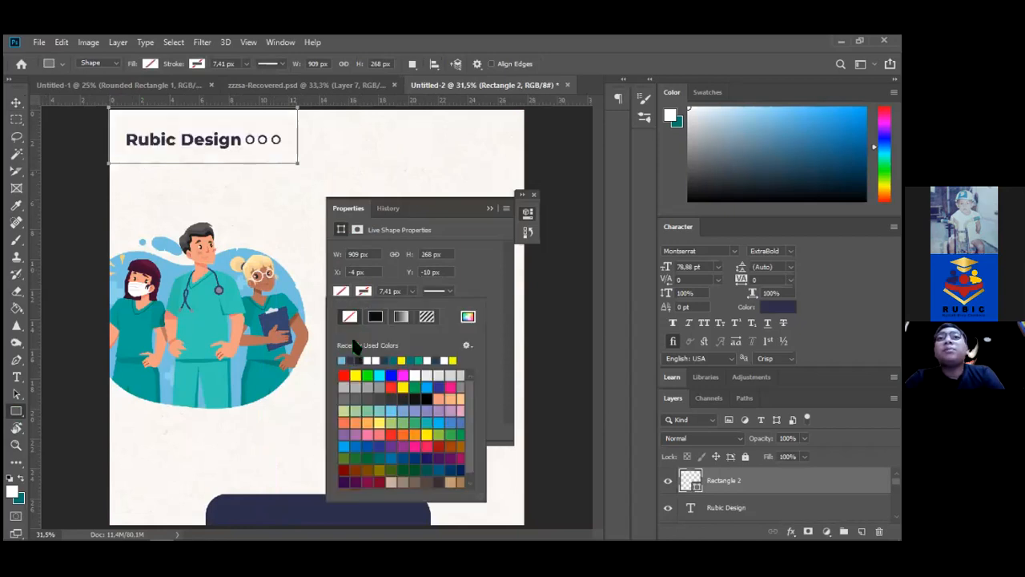
pyautogui.click(351, 361)
pyautogui.click(16, 103)
pyautogui.press('Left')
pyautogui.press('Left')
pyautogui.press('Left')
pyautogui.press('Left')
pyautogui.press('Left')
pyautogui.press('Left')
pyautogui.press('Left')
pyautogui.press('Left')
pyautogui.press('Left')
pyautogui.press('Left')
pyautogui.press('Left')
pyautogui.press('Left')
pyautogui.press('Left')
pyautogui.press('Left')
pyautogui.press('Left')
pyautogui.press('Left')
pyautogui.press('Left')
pyautogui.press('Left')
pyautogui.press('Left')
pyautogui.press('Left')
pyautogui.press('Left')
pyautogui.press('Left')
pyautogui.press('Left')
pyautogui.press('Left')
pyautogui.press('Up')
pyautogui.press('Up')
pyautogui.press('Up')
pyautogui.press('Up')
pyautogui.press('Up')
pyautogui.press('Up')
pyautogui.press('Up')
pyautogui.press('Up')
pyautogui.press('Up')
pyautogui.press('Up')
pyautogui.press('Up')
pyautogui.press('Up')
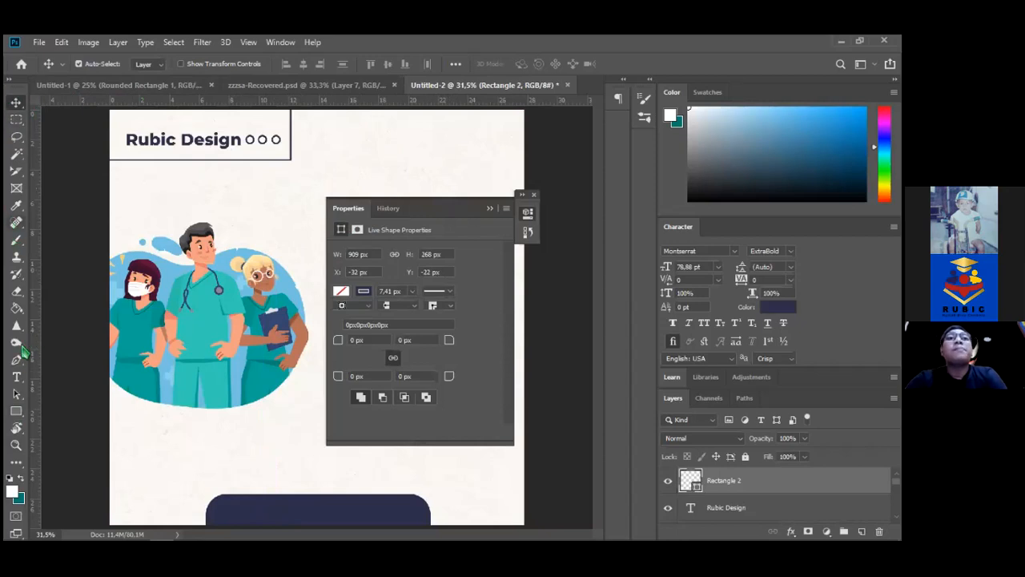
# Rasterize the logo frame and cut away its top-right part with a rectangular marquee
pyautogui.click(263, 155)
pyautogui.press('Return')
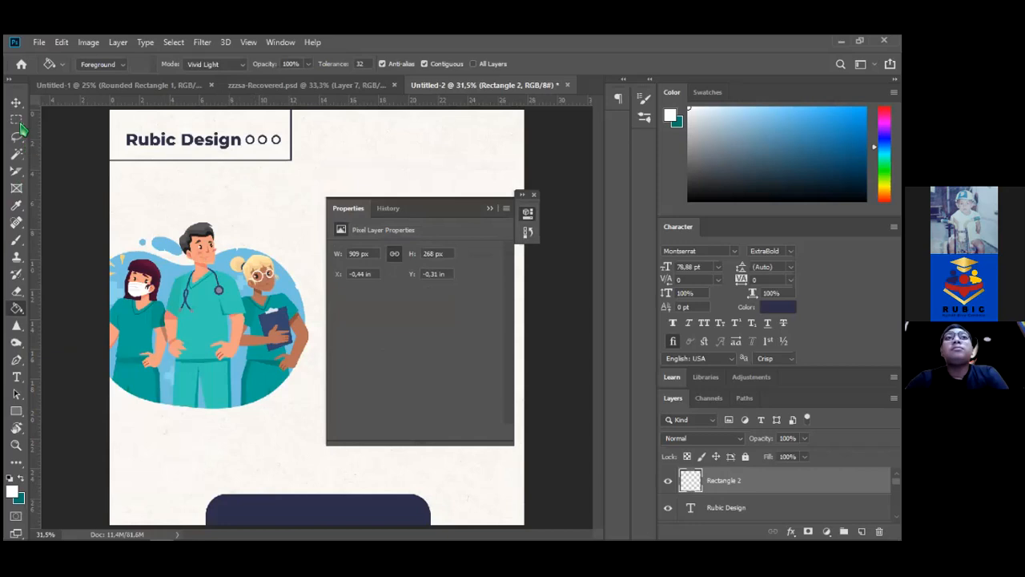
pyautogui.press('m')
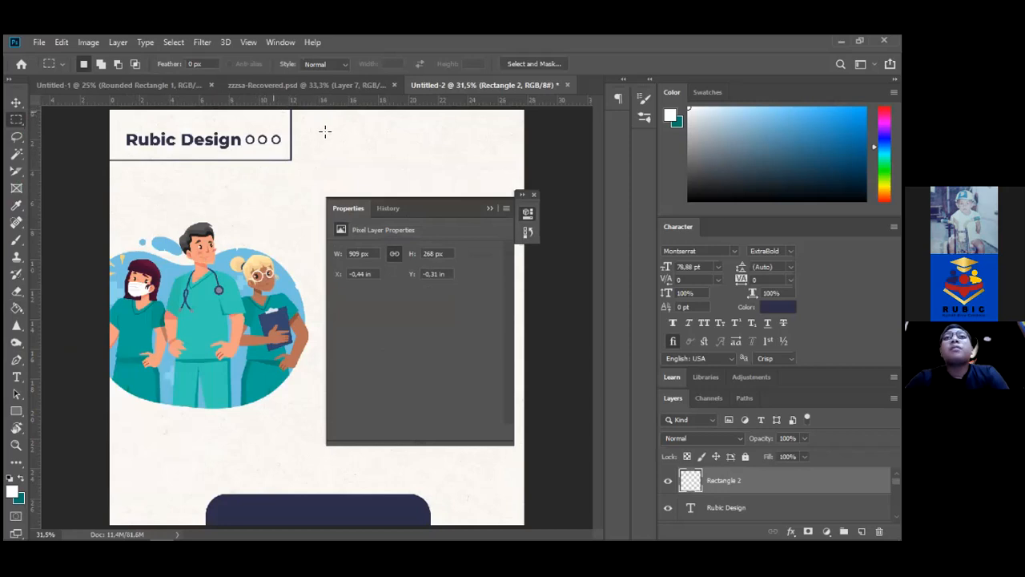
pyautogui.moveTo(275, 109); pyautogui.dragTo(333, 129)
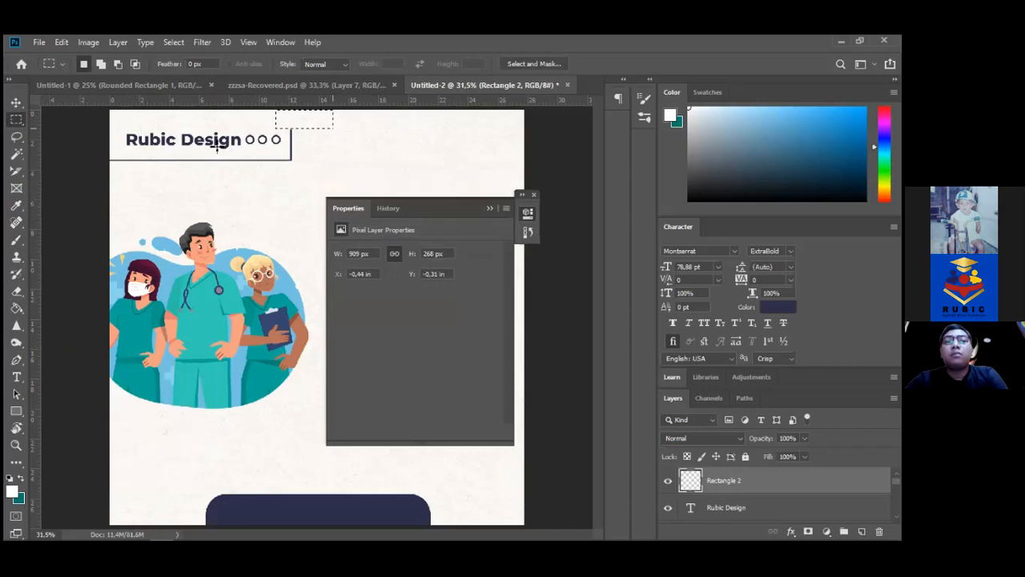
pyautogui.press('v')
pyautogui.hotkey('ctrl', 'd')
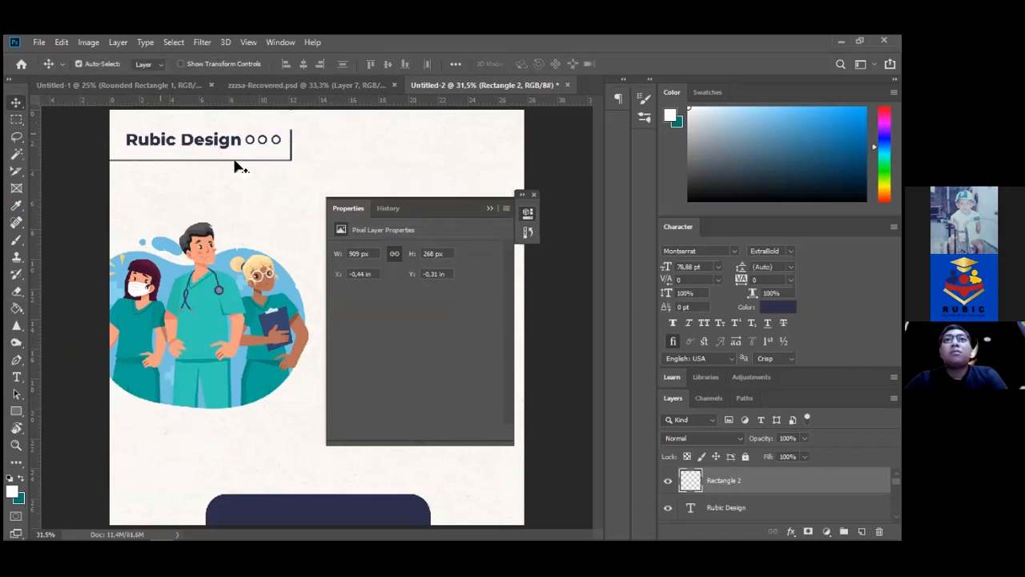
# Nudge the trimmed frame down and left under Rubic, then back up slightly
pyautogui.click(264, 170)
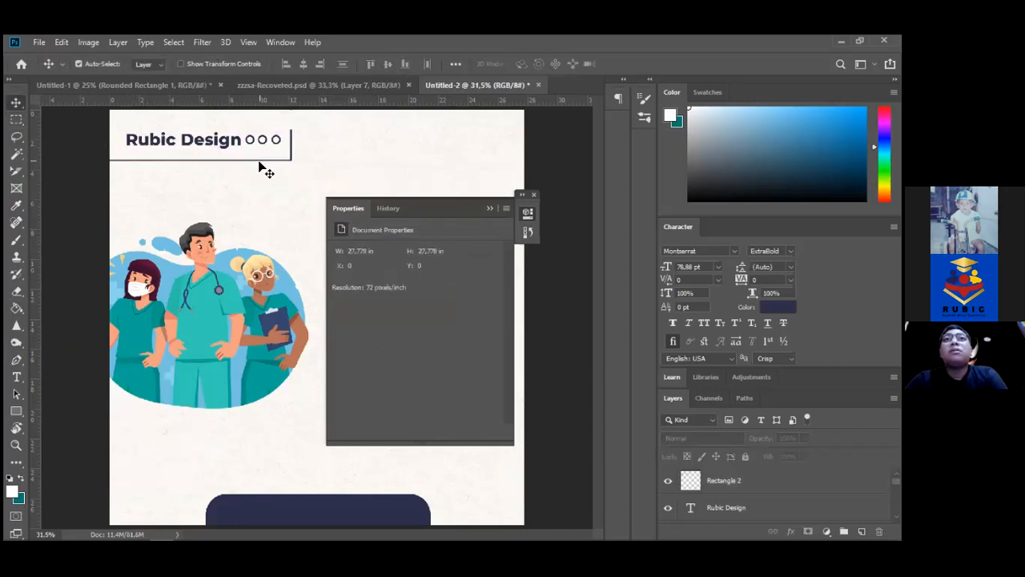
pyautogui.moveTo(331, 160); pyautogui.dragTo(254, 170)
pyautogui.hotkey('shift', 'Down')
pyautogui.hotkey('shift', 'Down')
pyautogui.hotkey('shift', 'Down')
pyautogui.hotkey('shift', 'Down')
pyautogui.hotkey('shift', 'Down')
pyautogui.hotkey('shift', 'Down')
pyautogui.press('Left')
pyautogui.hotkey('shift', 'Down')
pyautogui.hotkey('shift', 'Down')
pyautogui.hotkey('shift', 'Left')
pyautogui.hotkey('shift', 'Left')
pyautogui.hotkey('shift', 'Left')
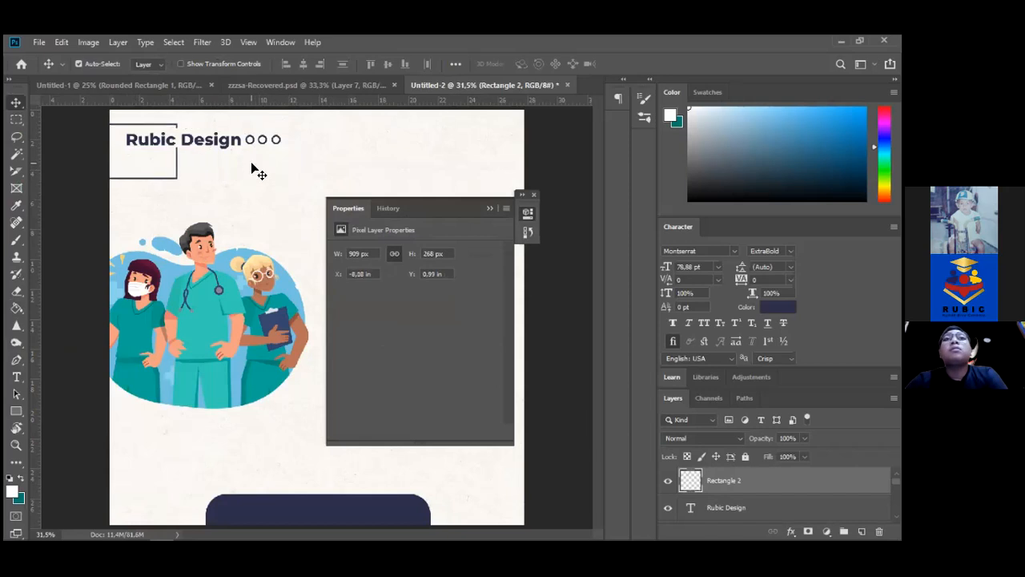
pyautogui.hotkey('shift', 'Up')
pyautogui.hotkey('shift', 'Up')
pyautogui.hotkey('shift', 'Up')
pyautogui.hotkey('shift', 'Up')
pyautogui.hotkey('shift', 'Up')
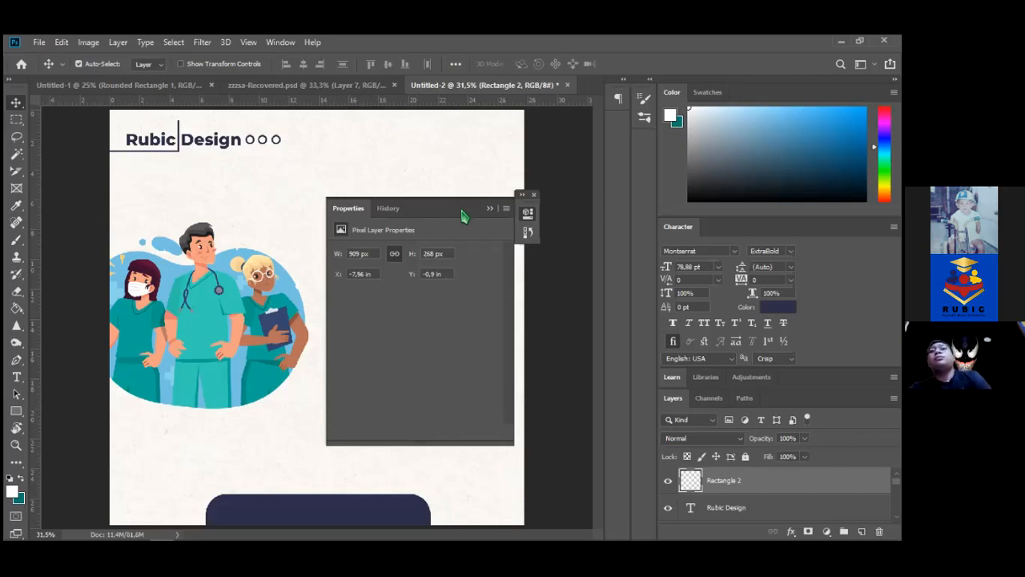
# Collapse the Properties panel and shift the nurse illustration slightly left
pyautogui.click(488, 209)
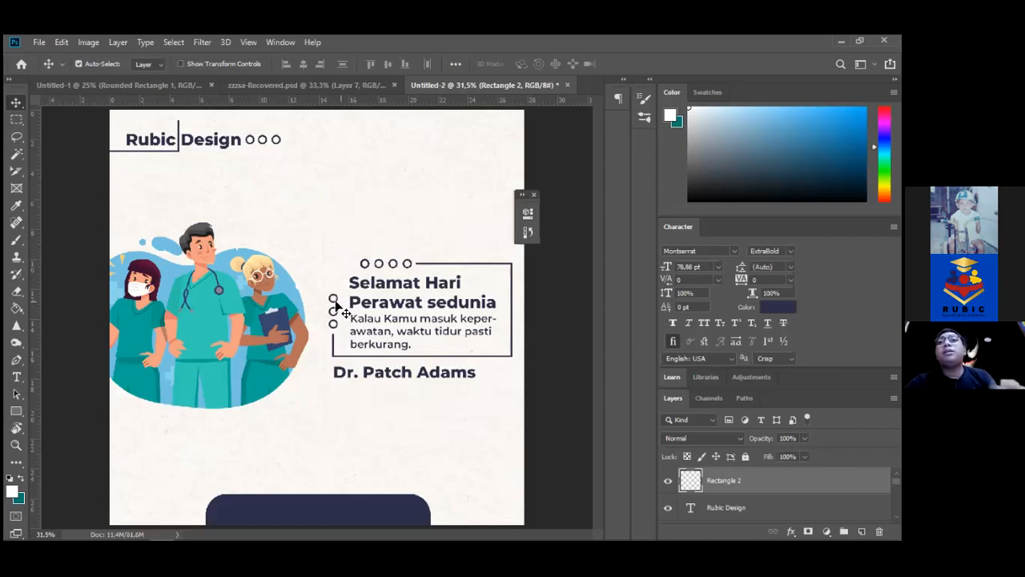
pyautogui.moveTo(206, 320); pyautogui.dragTo(171, 300)
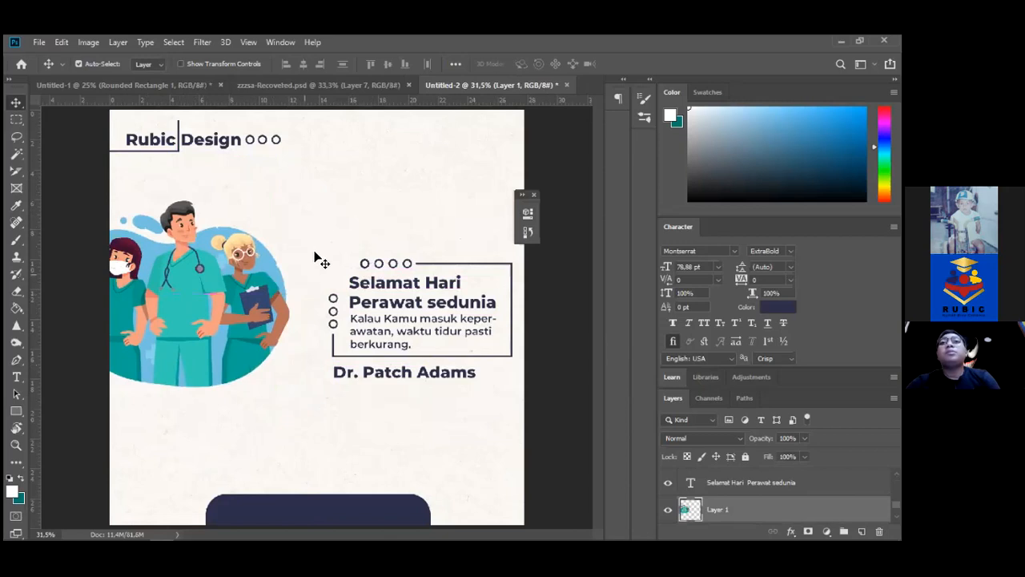
pyautogui.moveTo(320, 235); pyautogui.dragTo(557, 392)
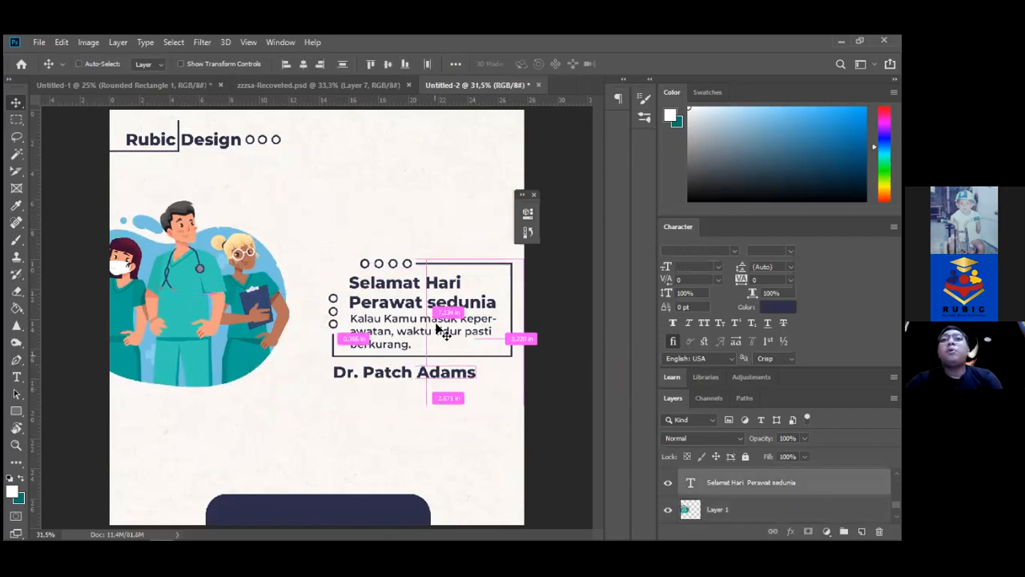
# Try new spots for the quote block and lift the nurse illustration up and right
pyautogui.moveTo(359, 459); pyautogui.dragTo(498, 279)
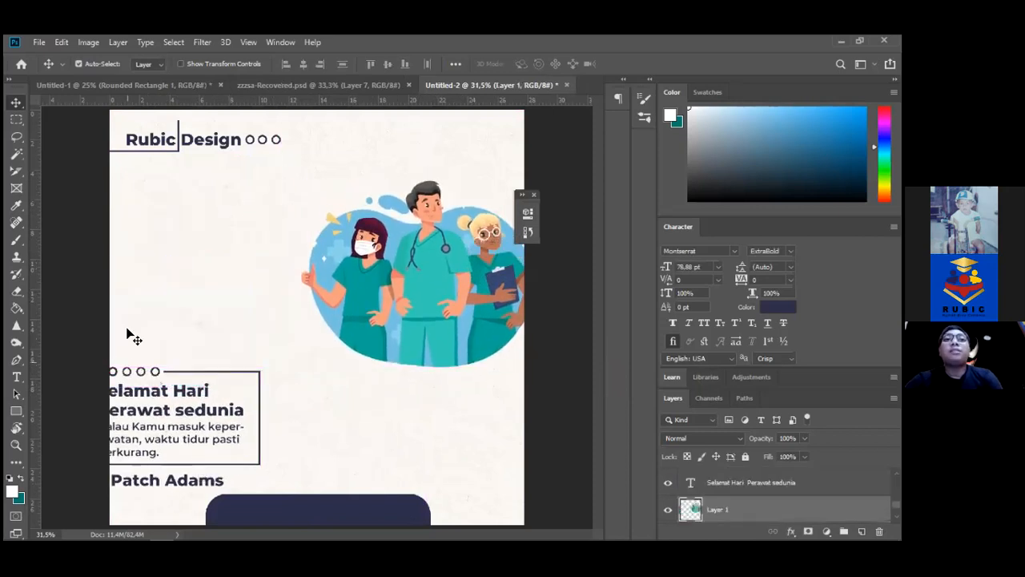
pyautogui.moveTo(140, 376); pyautogui.dragTo(128, 338)
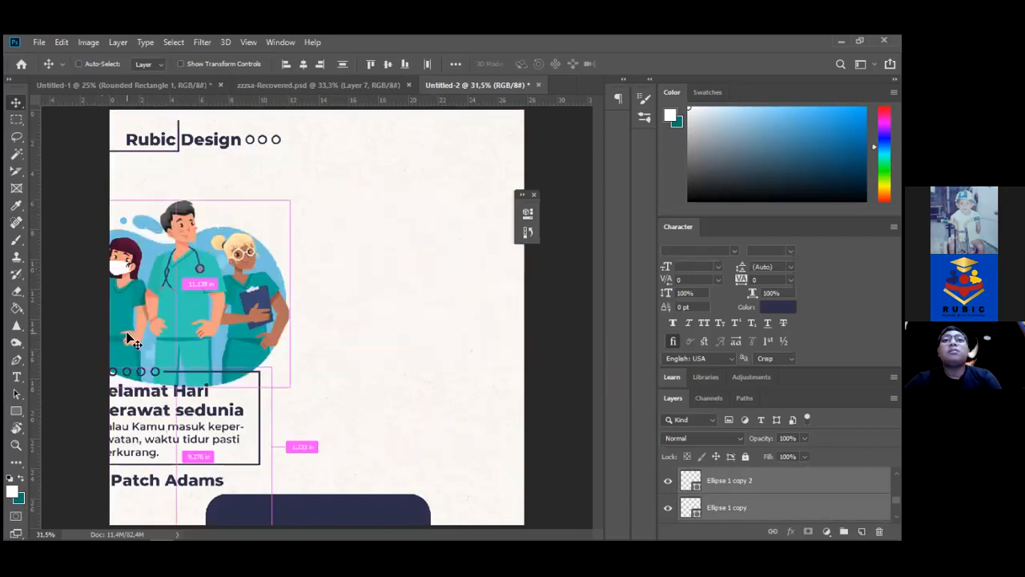
pyautogui.moveTo(184, 384); pyautogui.dragTo(413, 275)
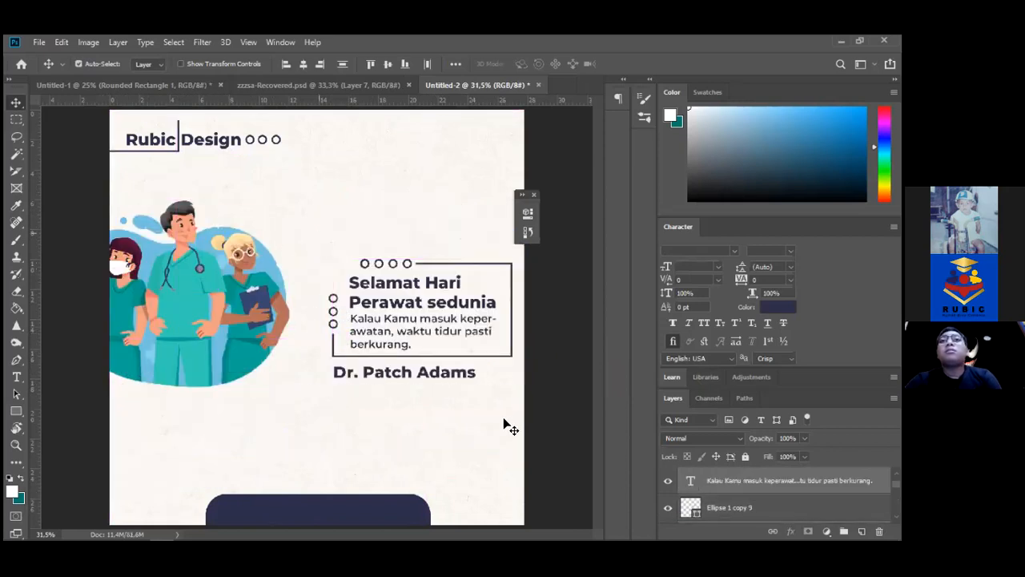
pyautogui.moveTo(468, 306); pyautogui.dragTo(484, 390)
pyautogui.moveTo(177, 281); pyautogui.dragTo(459, 192)
# Move the quote block to the left side and bring the illustration left and down
pyautogui.moveTo(328, 311); pyautogui.dragTo(574, 463)
pyautogui.moveTo(457, 419); pyautogui.dragTo(251, 413)
pyautogui.moveTo(472, 254); pyautogui.dragTo(436, 309)
pyautogui.moveTo(124, 346); pyautogui.dragTo(161, 333)
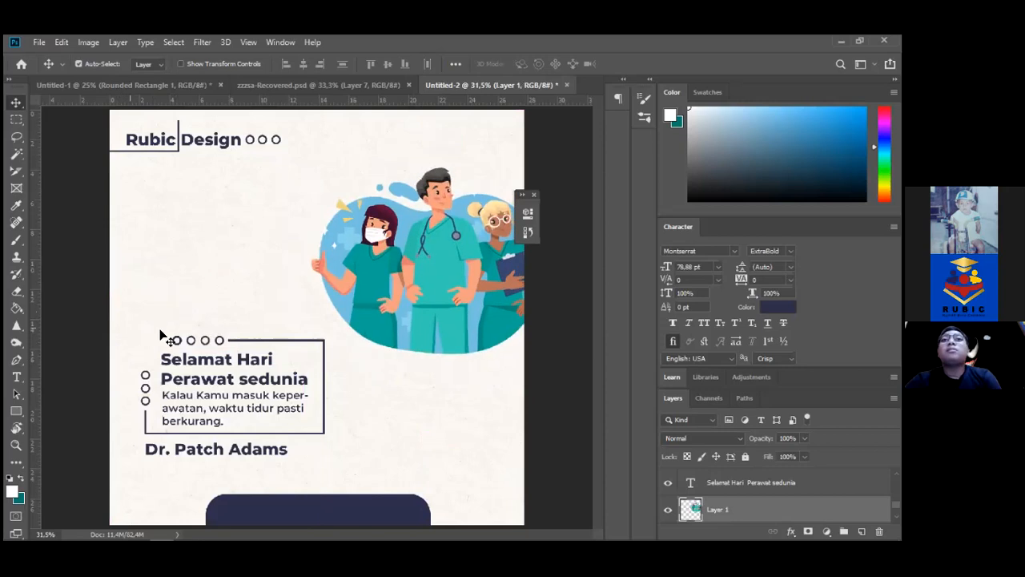
pyautogui.click(134, 305)
# Raise the quote text and author credit slightly and shift the illustration further left
pyautogui.moveTo(227, 455); pyautogui.dragTo(284, 393)
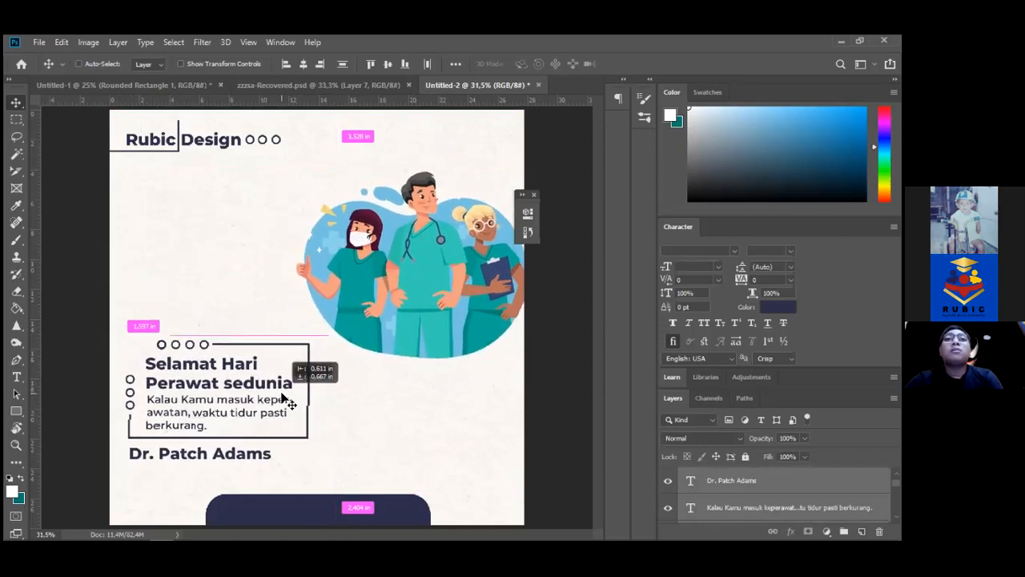
pyautogui.click(128, 321)
pyautogui.moveTo(124, 322); pyautogui.dragTo(213, 463)
pyautogui.moveTo(169, 356); pyautogui.dragTo(190, 381)
pyautogui.moveTo(466, 272); pyautogui.dragTo(347, 251)
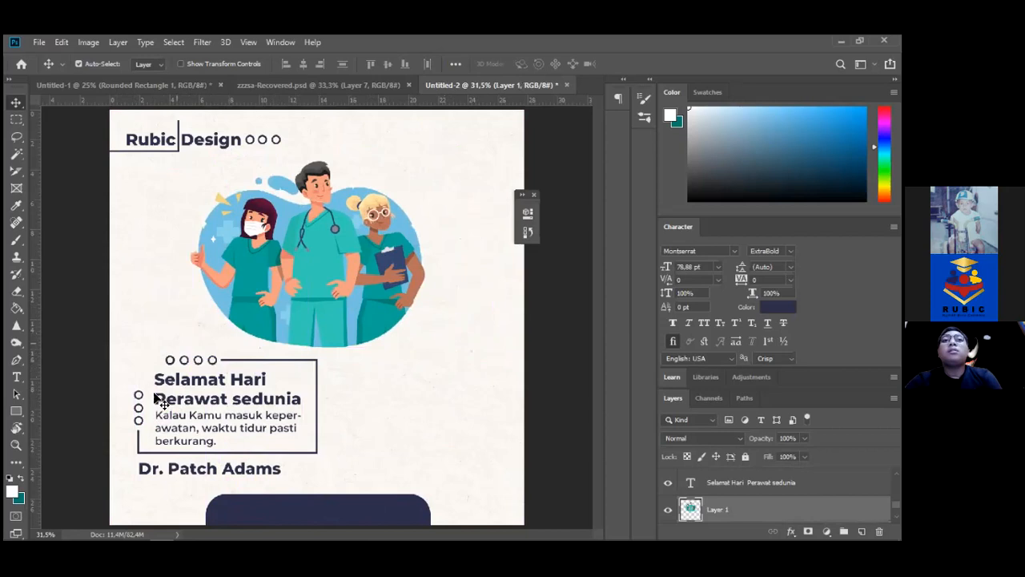
# Move the quote block with its author credit to the right and the illustration left and down
pyautogui.moveTo(117, 343); pyautogui.dragTo(223, 463)
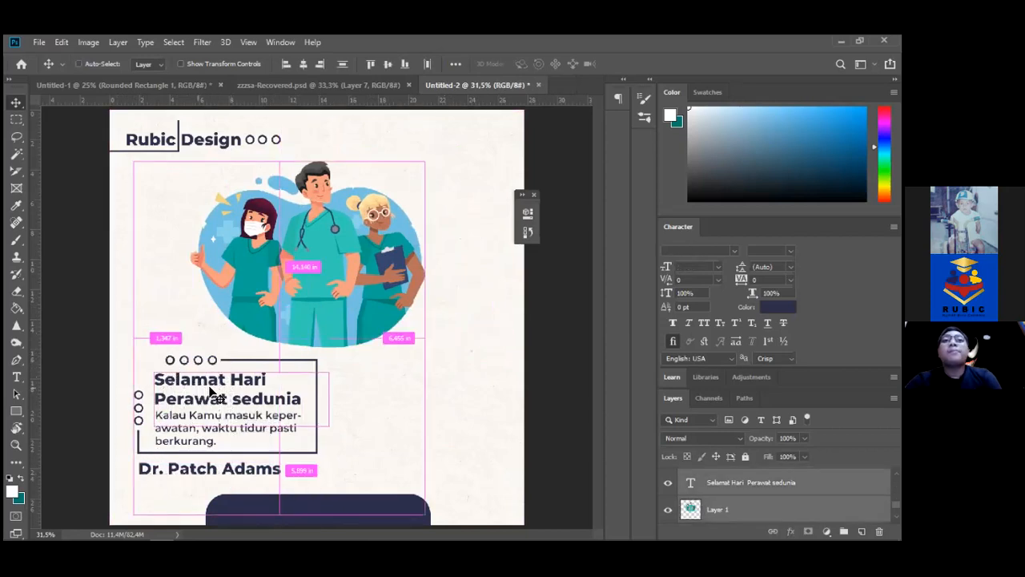
pyautogui.moveTo(210, 390); pyautogui.dragTo(221, 390)
pyautogui.hotkey('ctrl', 'z')
pyautogui.click(128, 349)
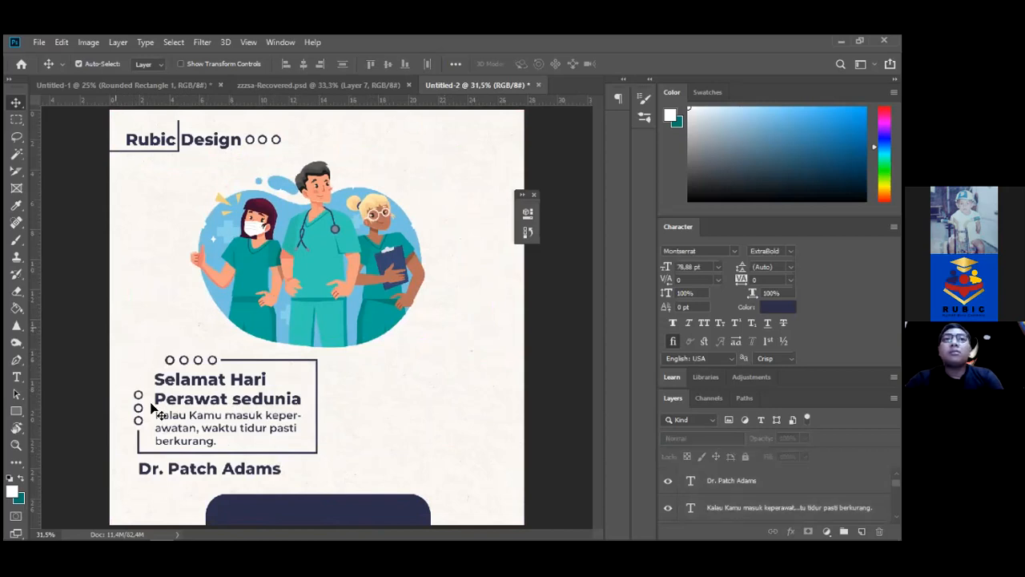
pyautogui.moveTo(152, 418); pyautogui.dragTo(205, 463)
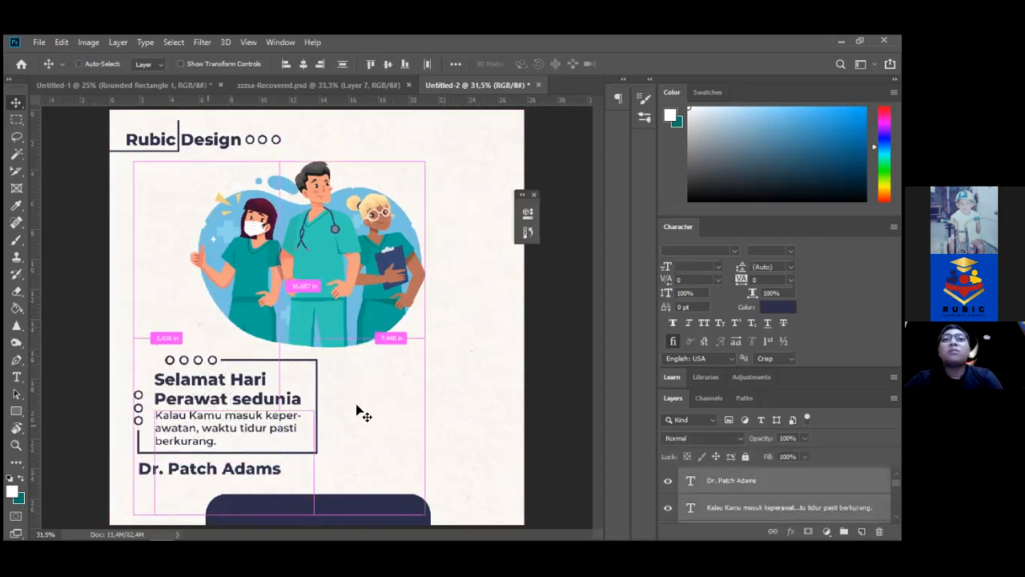
pyautogui.click(169, 358)
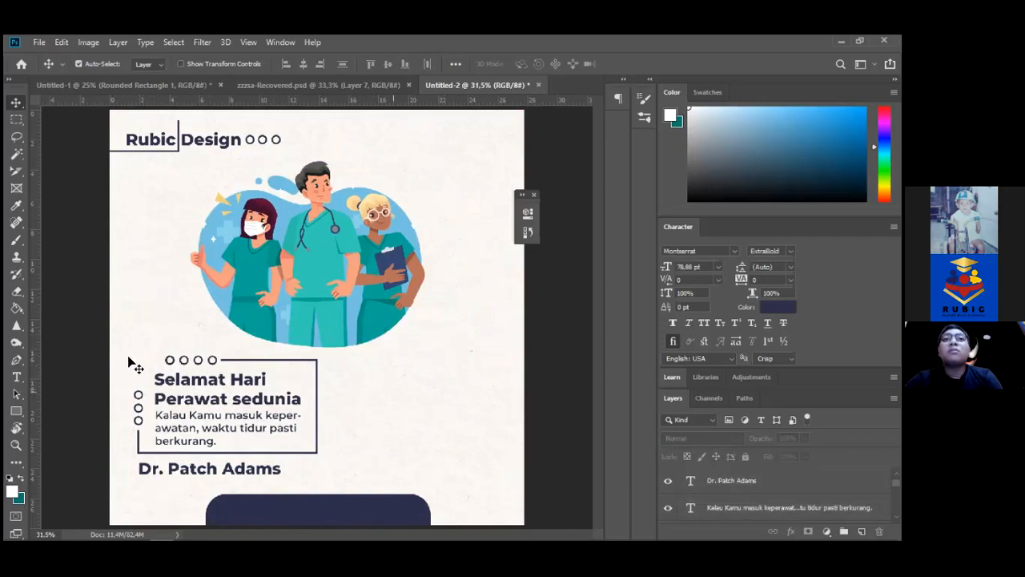
pyautogui.moveTo(140, 364); pyautogui.dragTo(123, 360)
pyautogui.moveTo(124, 359); pyautogui.dragTo(284, 474)
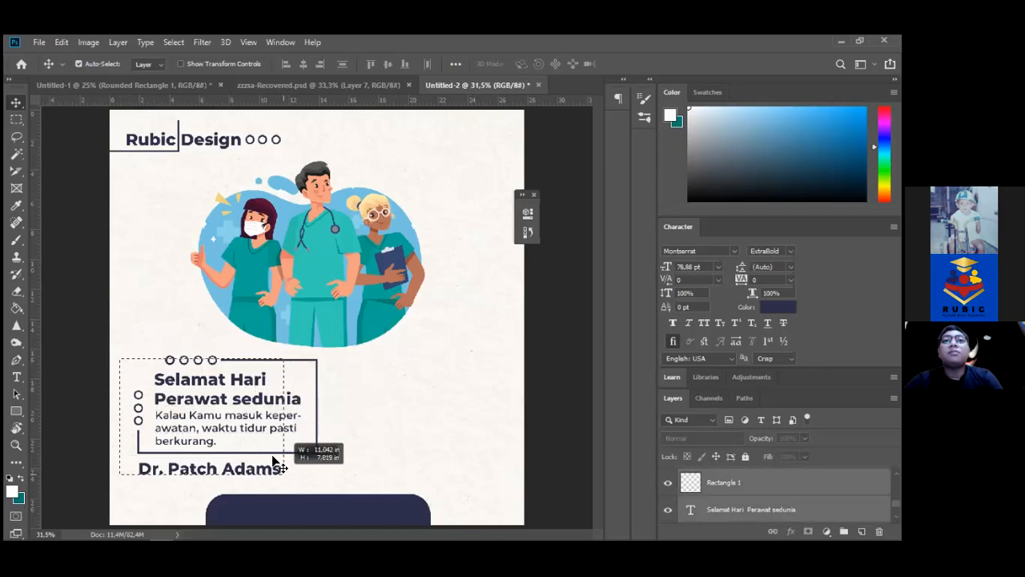
pyautogui.moveTo(255, 429); pyautogui.dragTo(451, 418)
pyautogui.moveTo(343, 304); pyautogui.dragTo(271, 337)
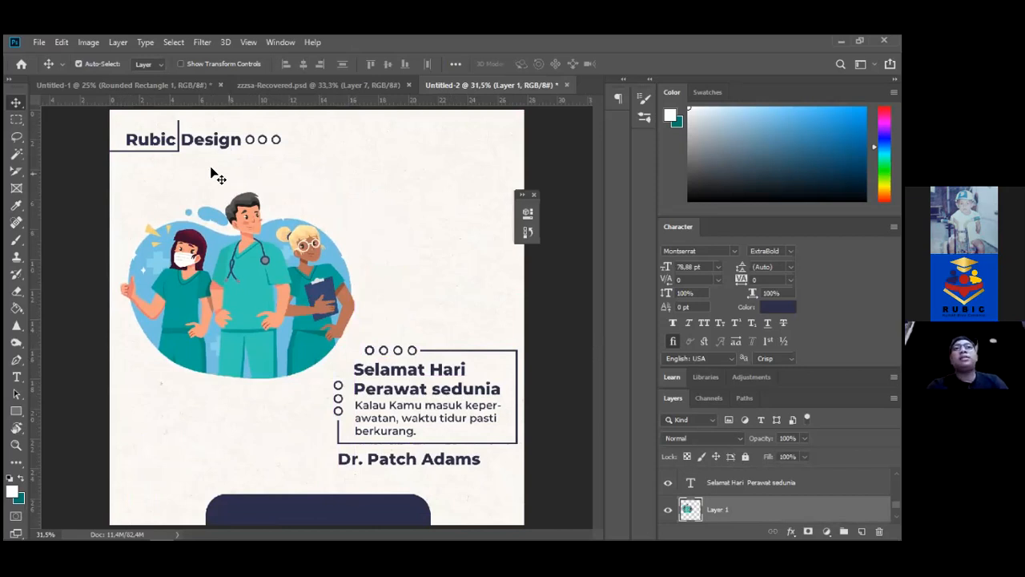
# Delete the navy rounded bar at the bottom of the flyer
pyautogui.moveTo(329, 509); pyautogui.dragTo(248, 501)
pyautogui.press('Delete')
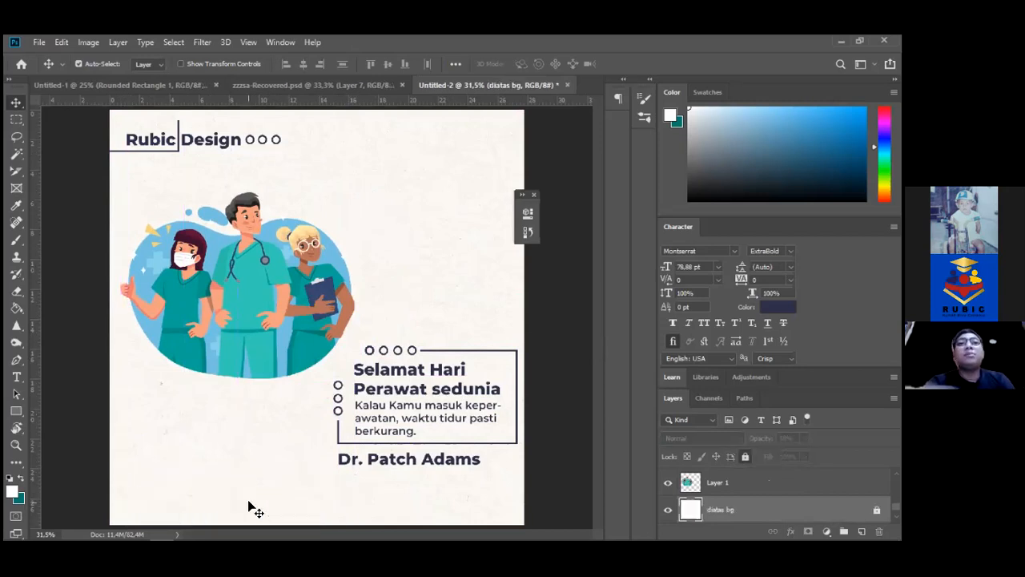
pyautogui.moveTo(133, 527)
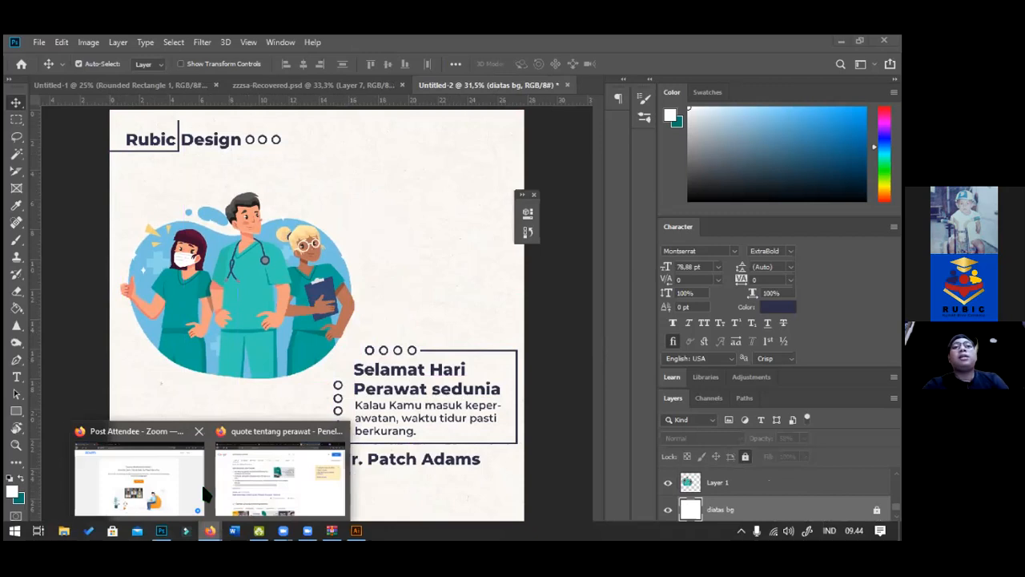
# Cancel the folder picker and close the recordings folder window
pyautogui.click(305, 528)
pyautogui.click(535, 388)
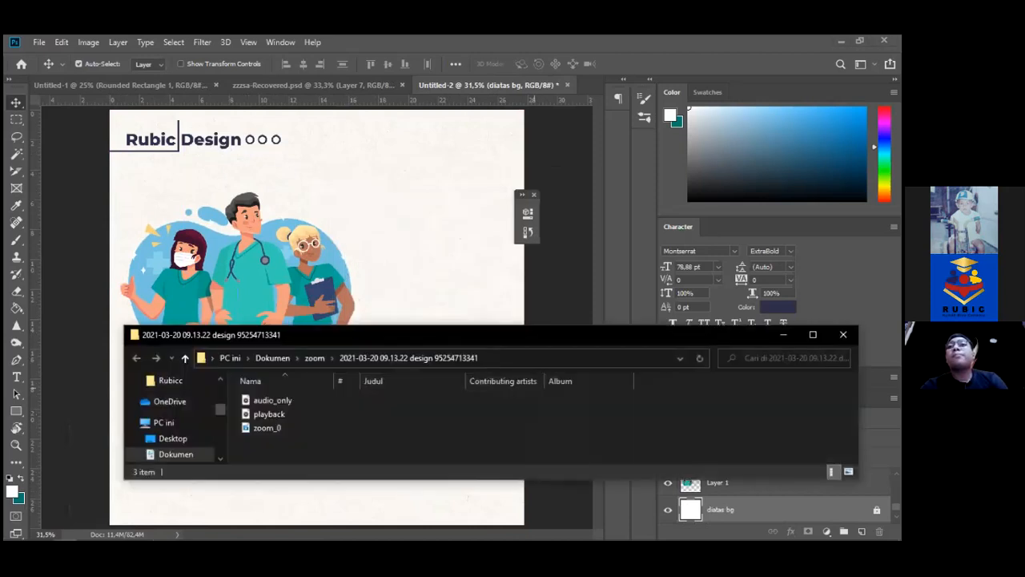
pyautogui.click(843, 334)
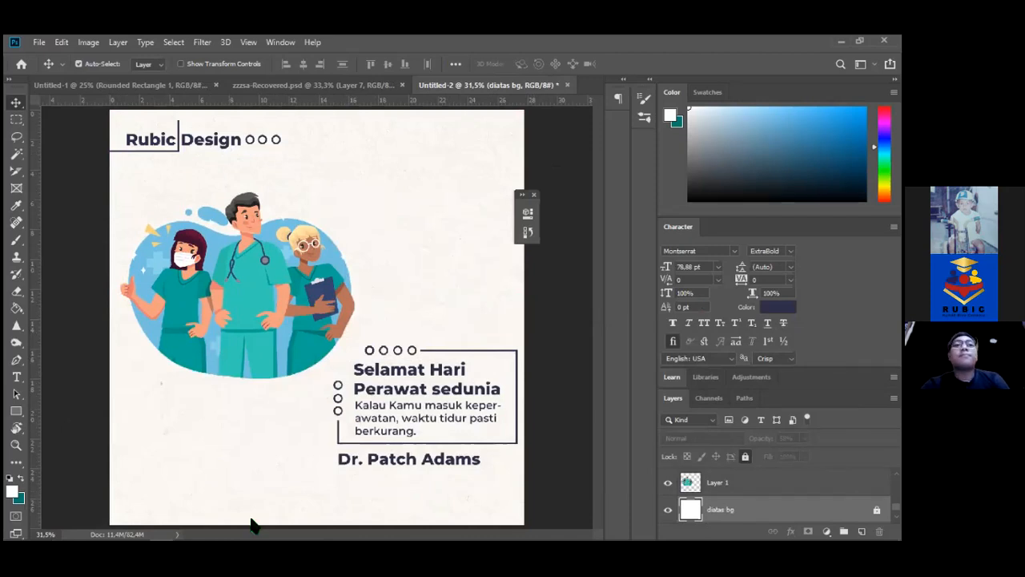
# Switch to Firefox and load flaticon.com by typing 'fl' in the address bar
pyautogui.press('super')
pyautogui.moveTo(214, 527)
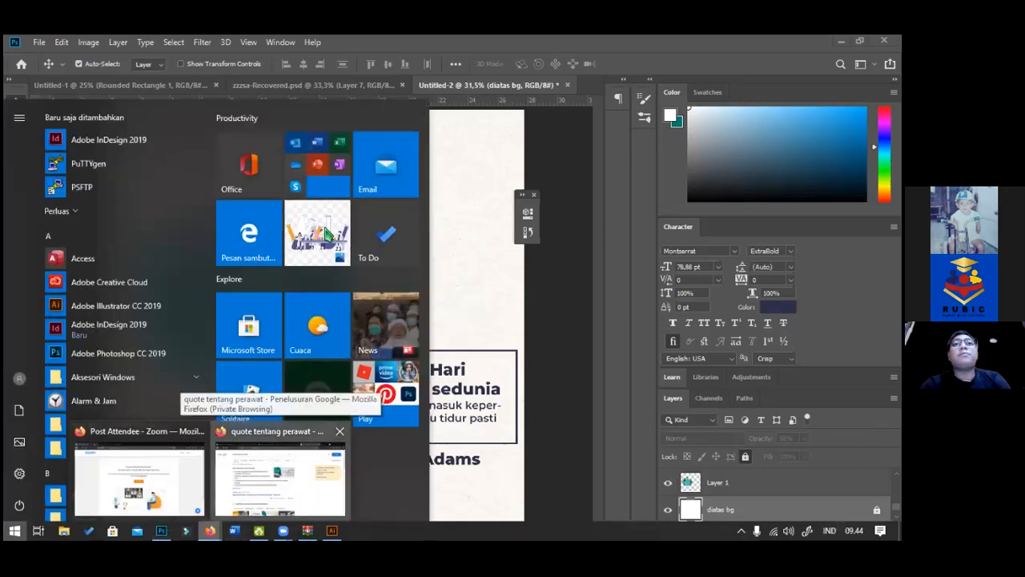
pyautogui.click(280, 473)
pyautogui.click(348, 71)
pyautogui.write('fl')
pyautogui.press('Return')
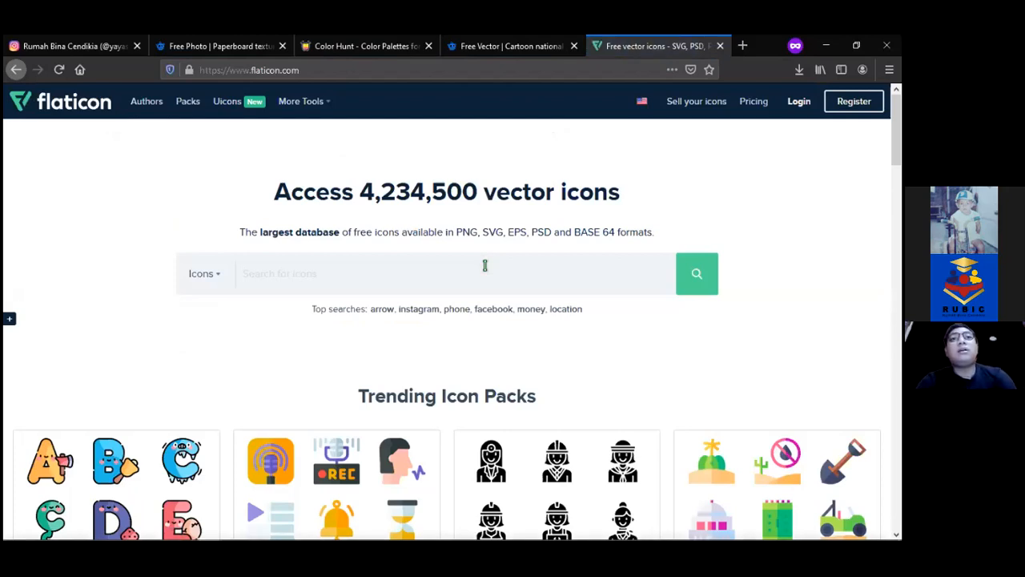
# Search Flaticon for 'instagram' and open the outline Instagram icon
pyautogui.write('ins')
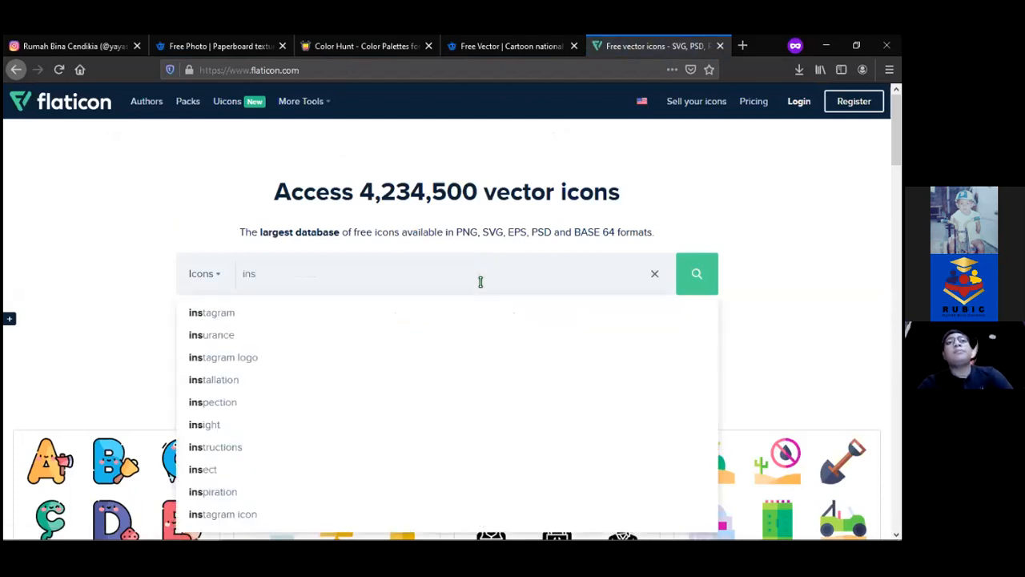
pyautogui.click(464, 312)
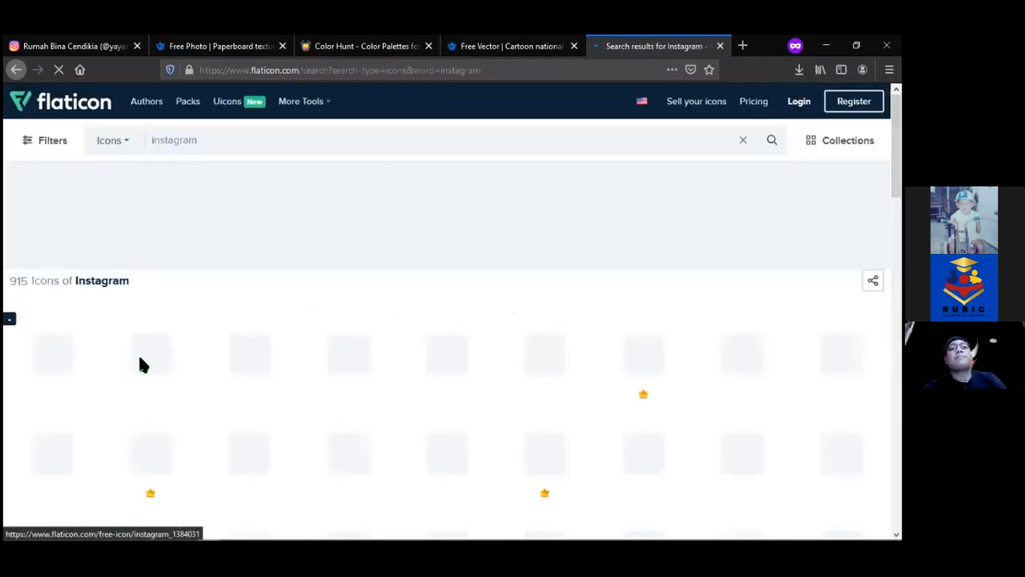
pyautogui.click(138, 352)
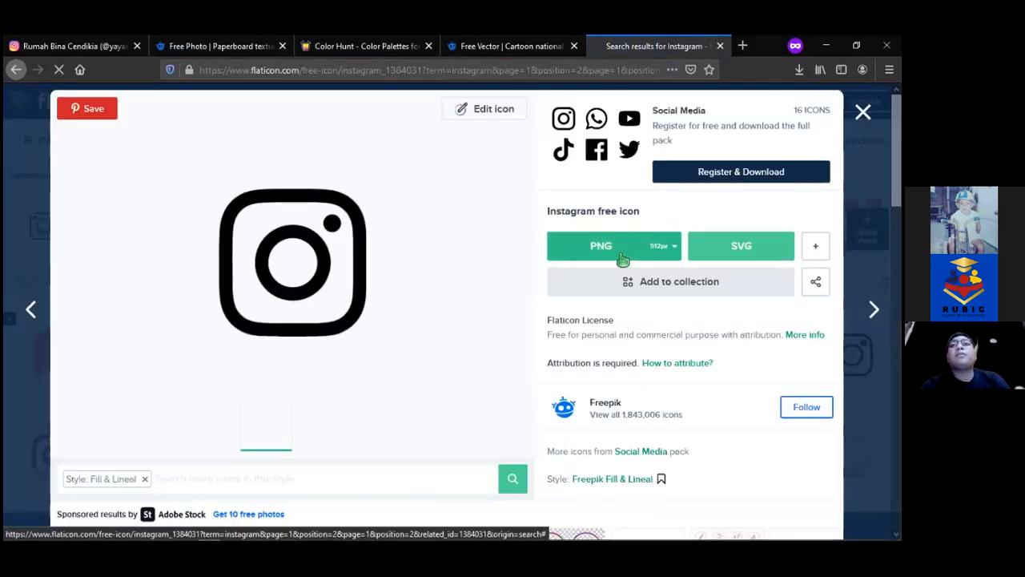
# Download the icon as a 64px PNG and open its containing folder
pyautogui.moveTo(665, 339)
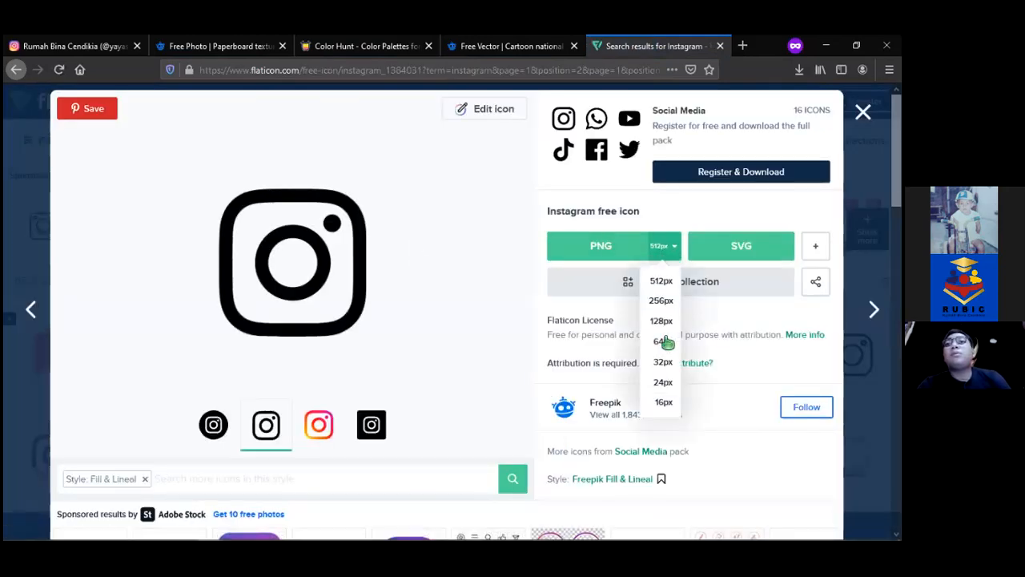
pyautogui.click(664, 339)
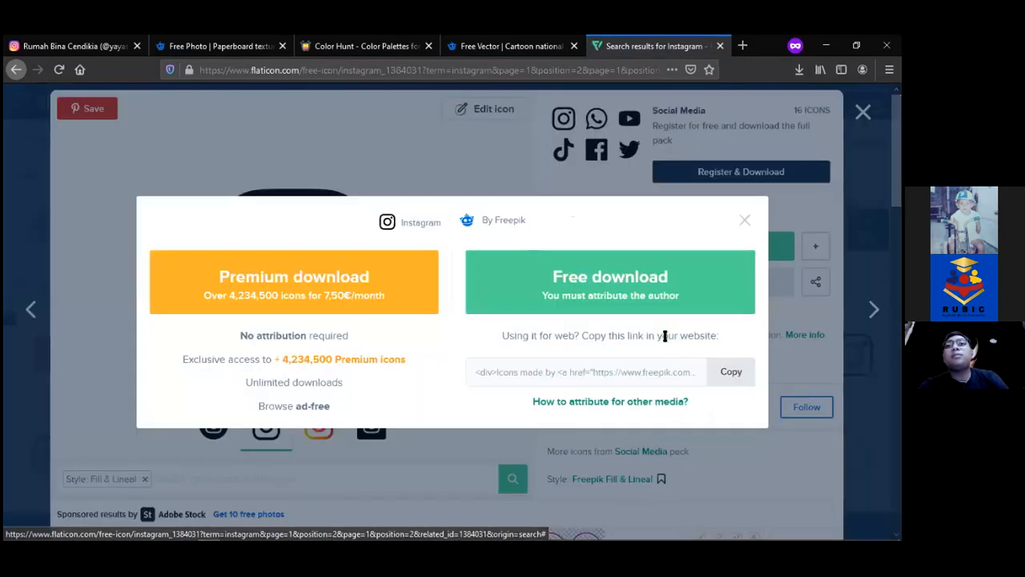
pyautogui.click(618, 280)
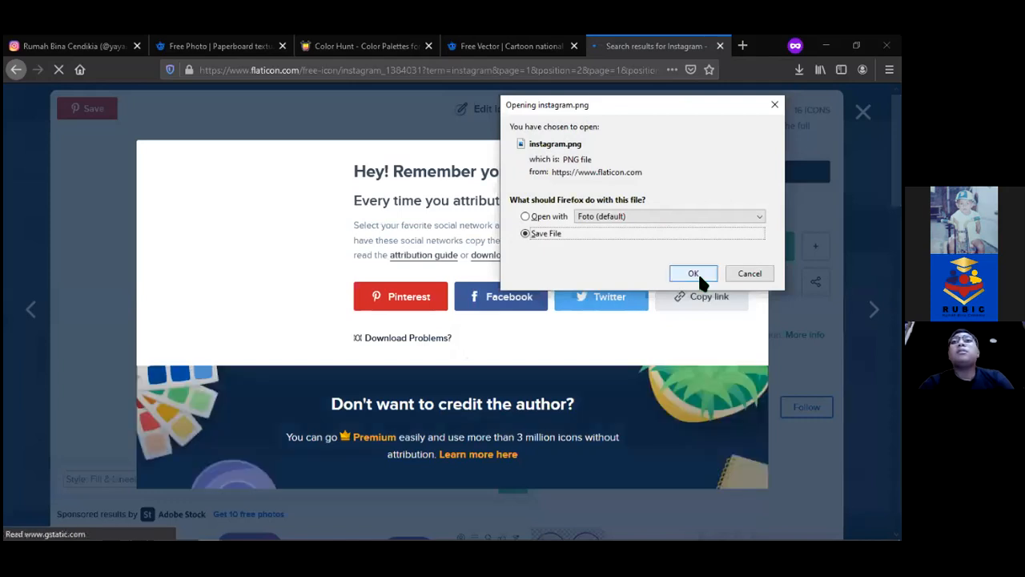
pyautogui.click(697, 271)
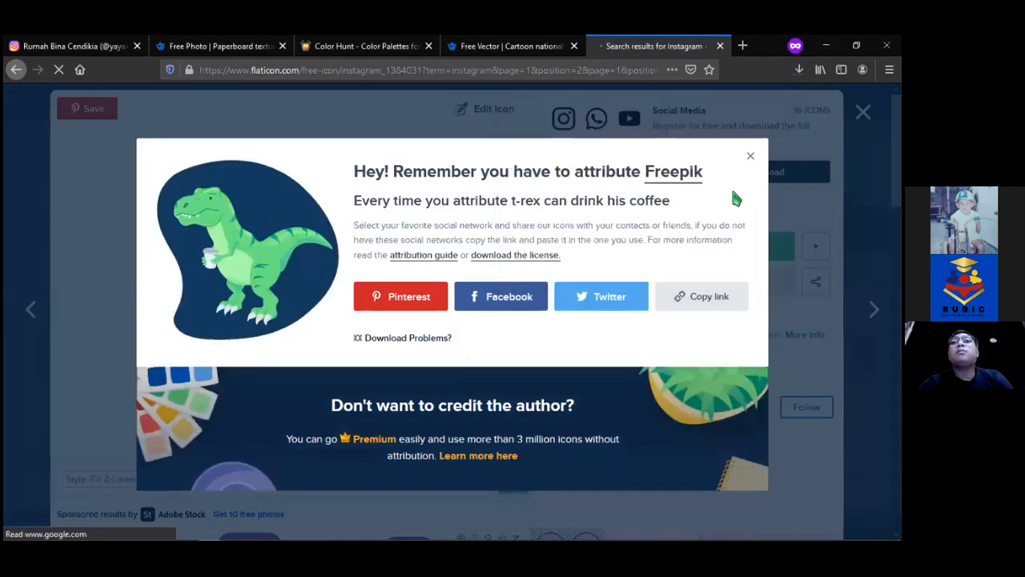
pyautogui.click(799, 70)
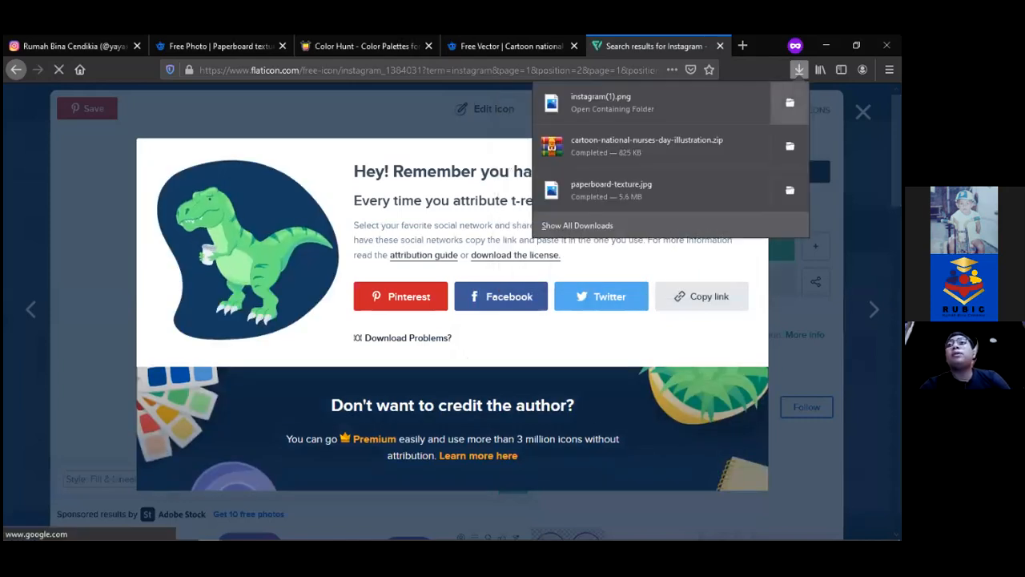
pyautogui.click(789, 105)
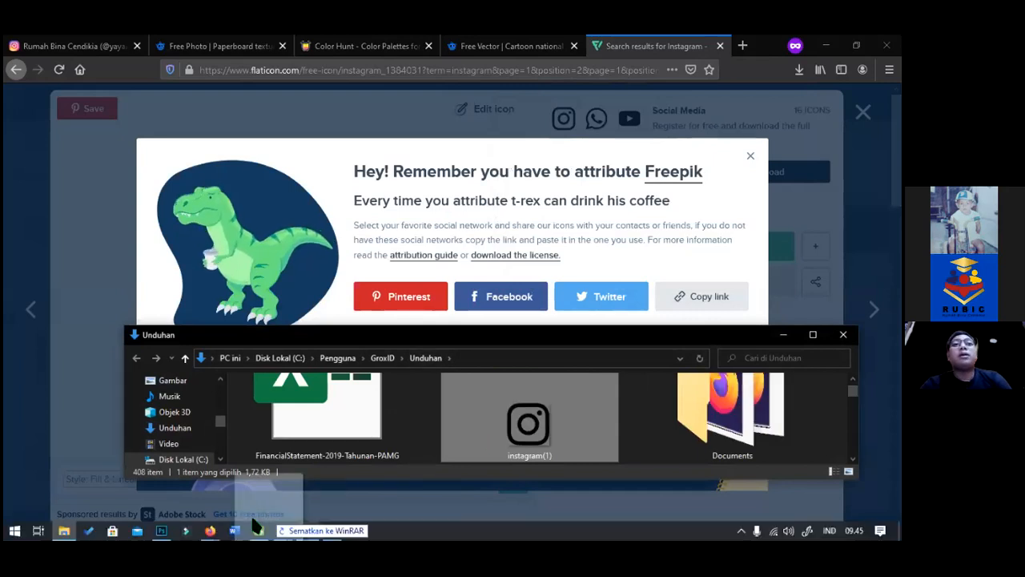
# Place instagram(1).png at the flyer's lower left, scaled down to about a quarter size
pyautogui.click(163, 528)
pyautogui.moveTo(163, 529); pyautogui.dragTo(325, 318)
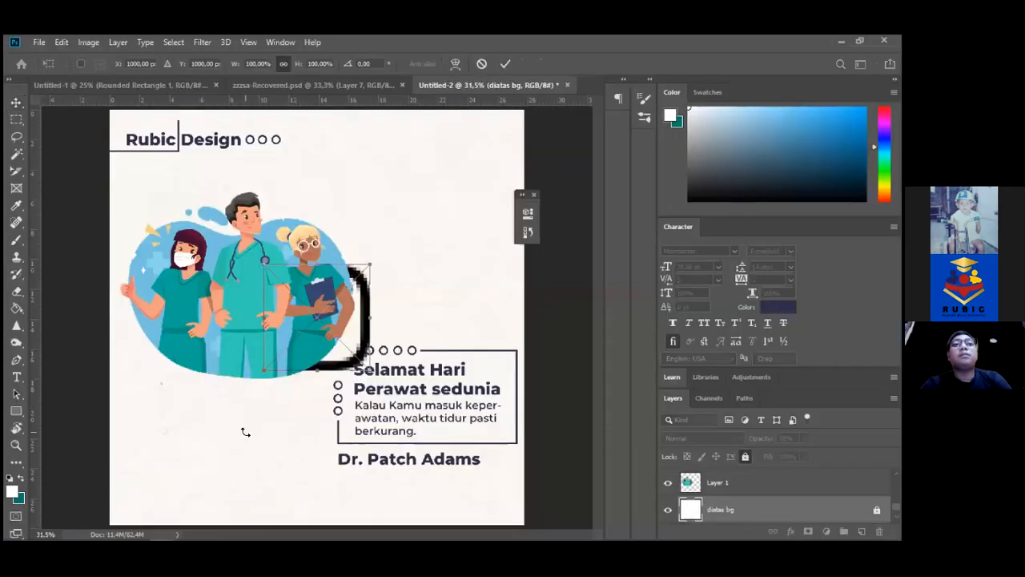
pyautogui.moveTo(350, 380); pyautogui.dragTo(285, 542)
pyautogui.moveTo(301, 433); pyautogui.dragTo(289, 498)
pyautogui.press('Return')
pyautogui.moveTo(288, 503); pyautogui.dragTo(267, 500)
pyautogui.hotkey('ctrl', 't')
pyautogui.press('Return')
# Add the handle 'yayasanrubic' beside the icon in black at 64,88 pt
pyautogui.press('t')
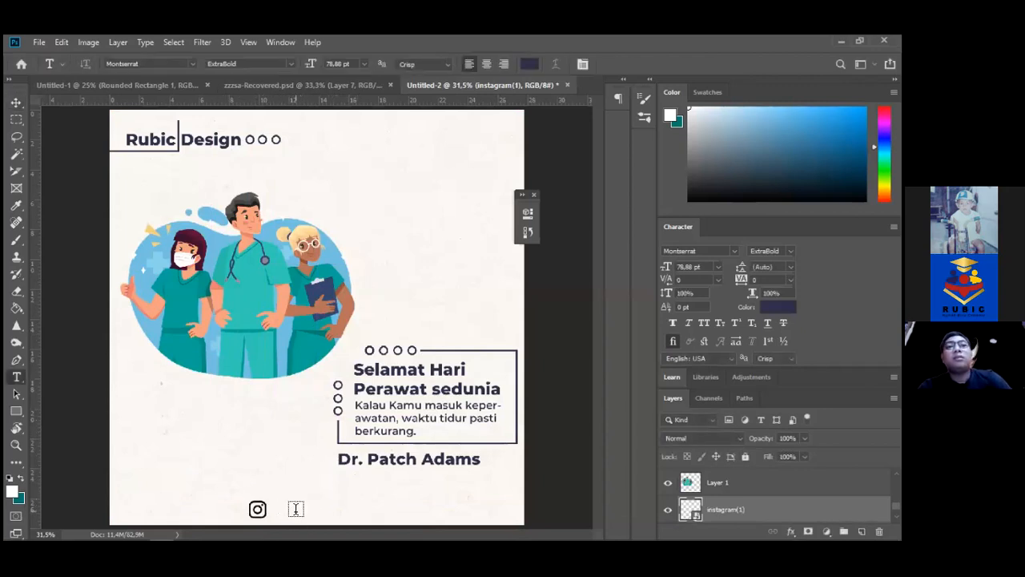
pyautogui.click(296, 509)
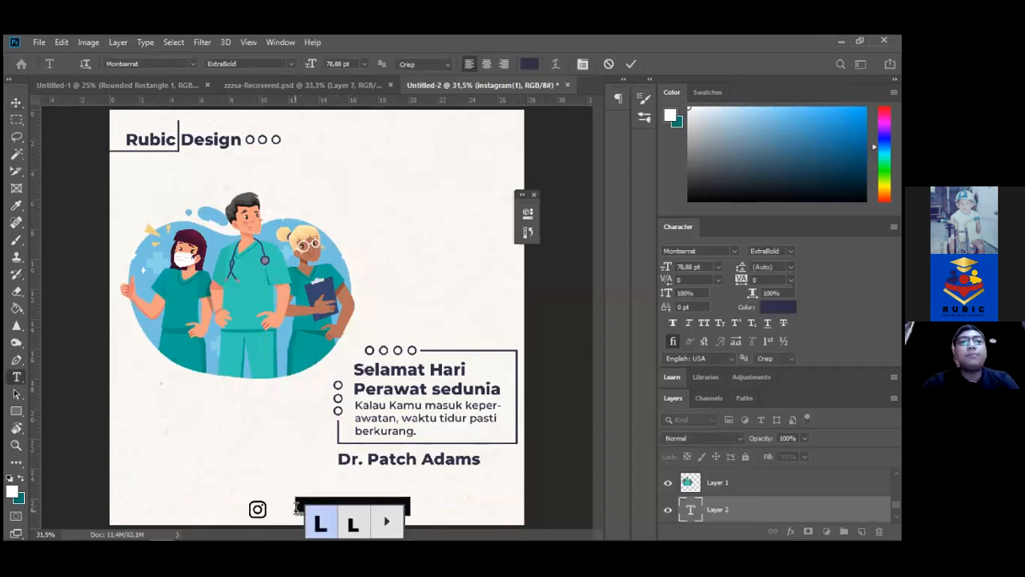
pyautogui.write('ayasa')
pyautogui.press('BackSpace')
pyautogui.press('BackSpace')
pyautogui.press('BackSpace')
pyautogui.press('BackSpace')
pyautogui.press('BackSpace')
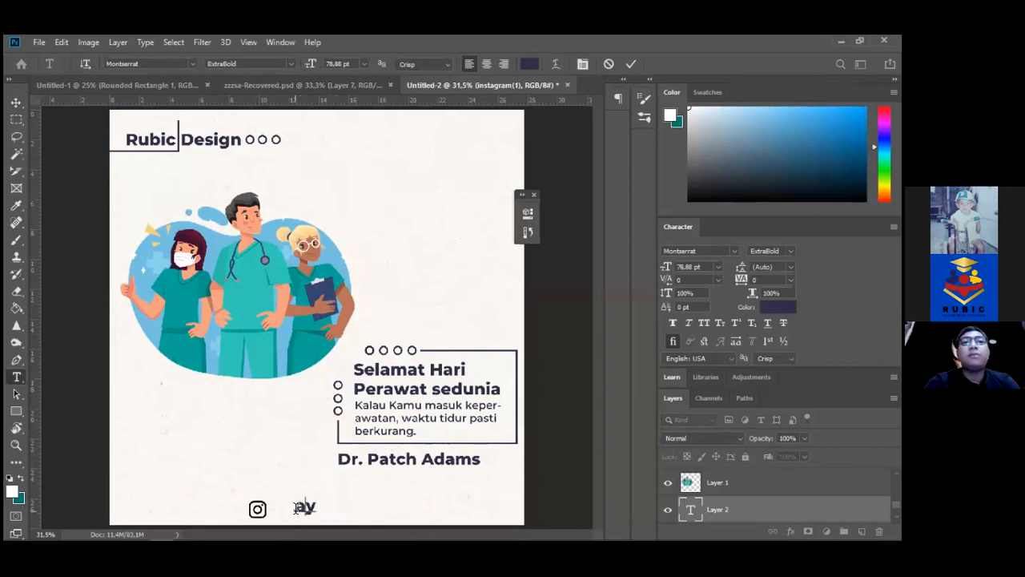
pyautogui.write('yayasanrubic')
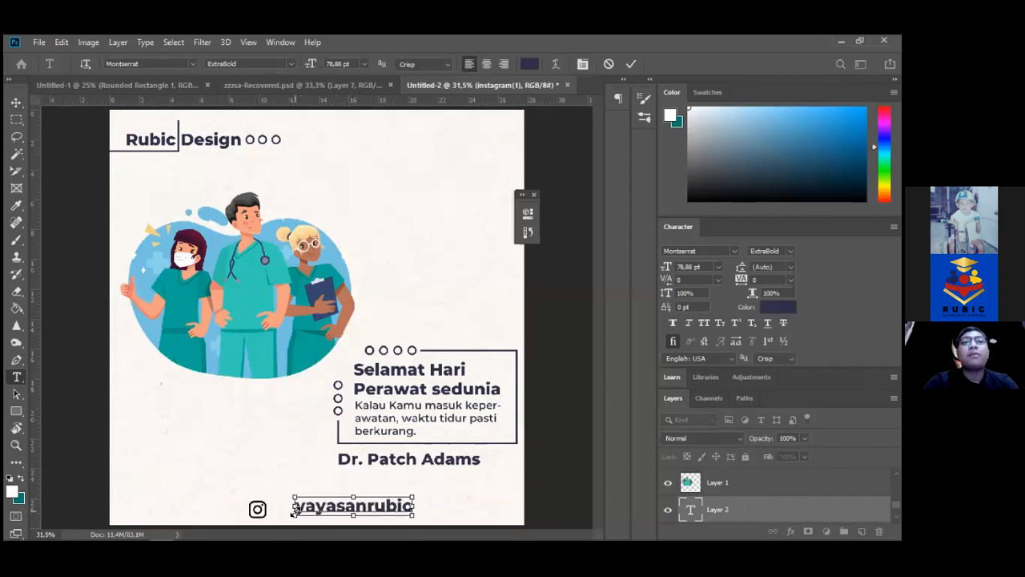
pyautogui.hotkey('ctrl', 'a')
pyautogui.click(529, 64)
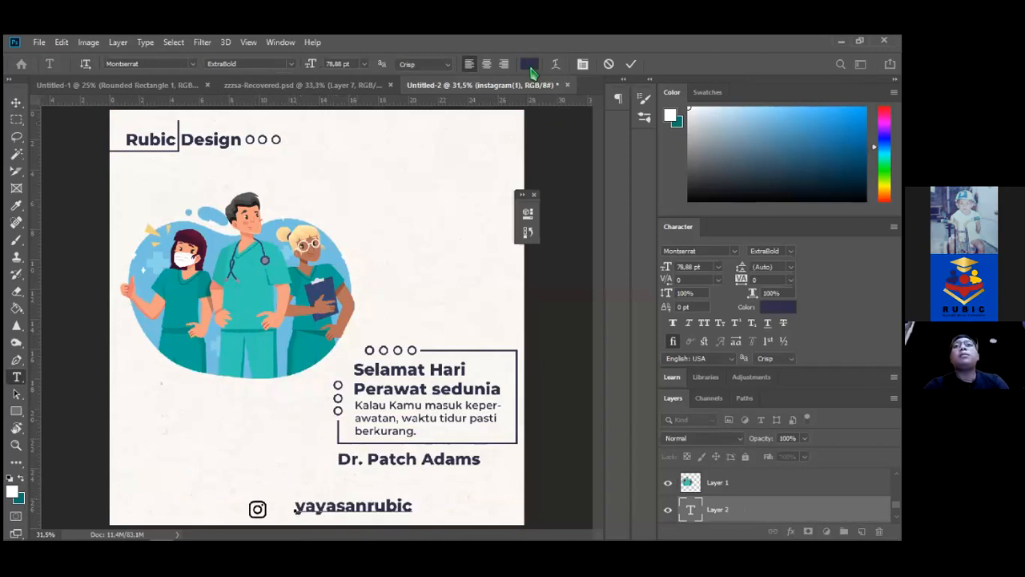
pyautogui.press('Return')
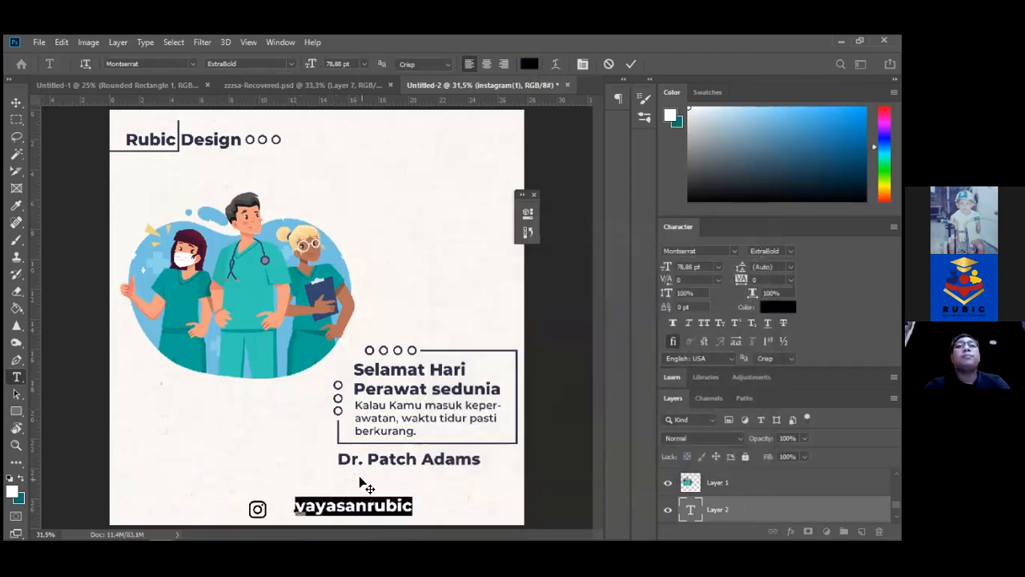
pyautogui.moveTo(312, 64); pyautogui.dragTo(301, 65)
# Line up the handle text and the Instagram icon side by side along the bottom edge
pyautogui.click(16, 103)
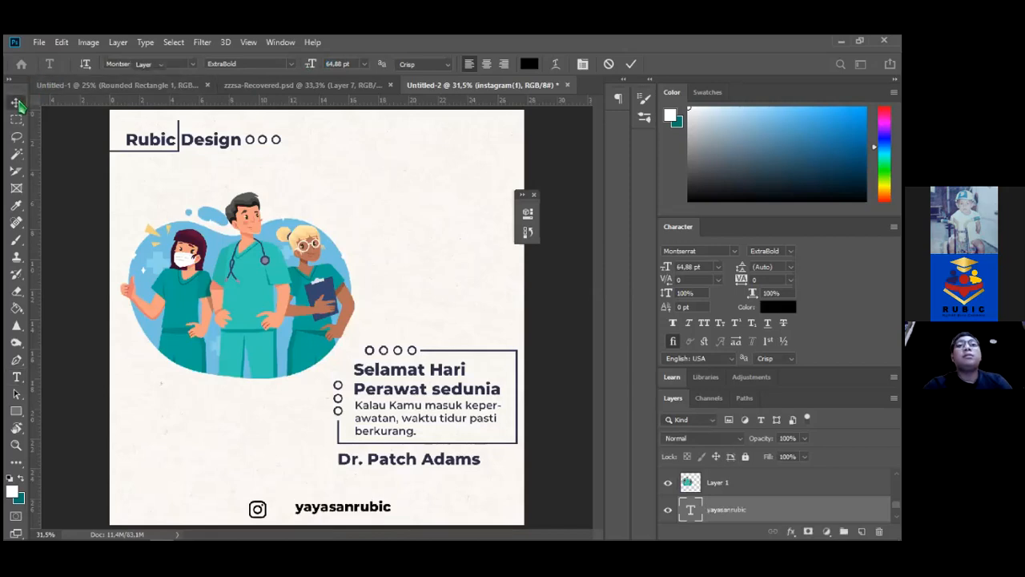
pyautogui.press('Down')
pyautogui.press('Left')
pyautogui.hotkey('shift', 'Left')
pyautogui.hotkey('shift', 'Left')
pyautogui.hotkey('shift', 'Left')
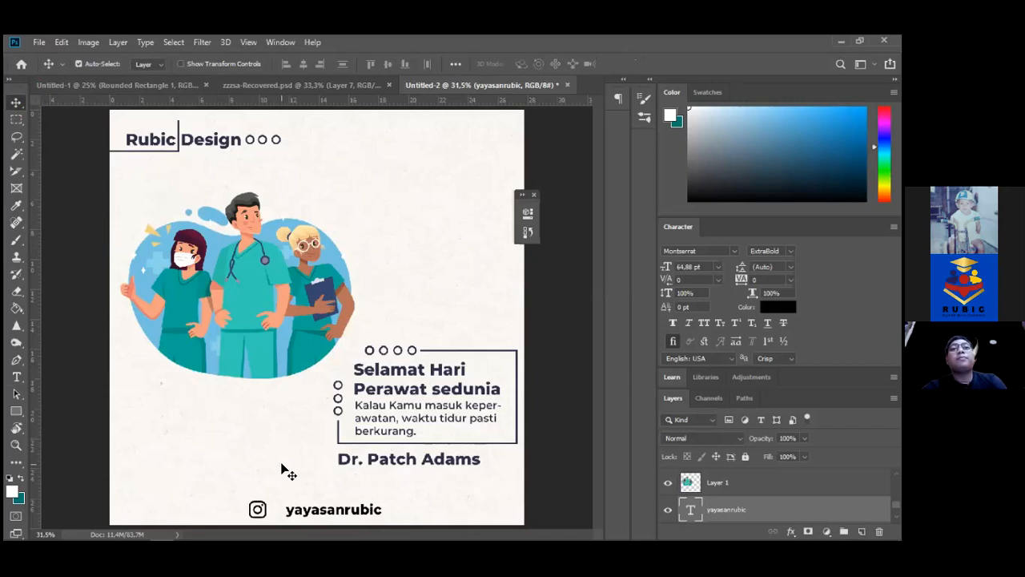
pyautogui.moveTo(245, 501); pyautogui.dragTo(264, 519)
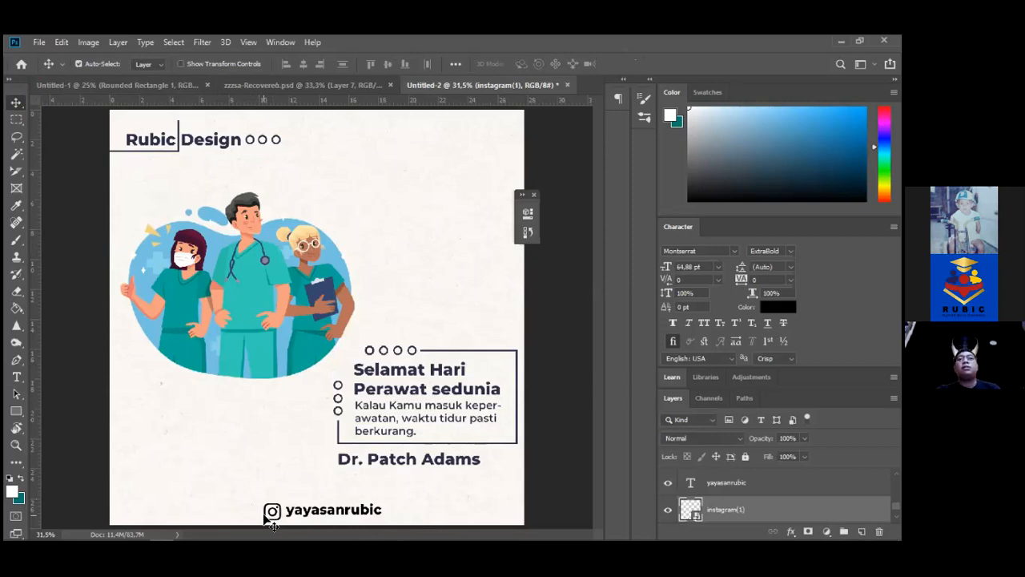
pyautogui.moveTo(265, 517); pyautogui.dragTo(264, 519)
# Search Instagram for 'be' and scroll through a university student council's profile
pyautogui.moveTo(209, 530)
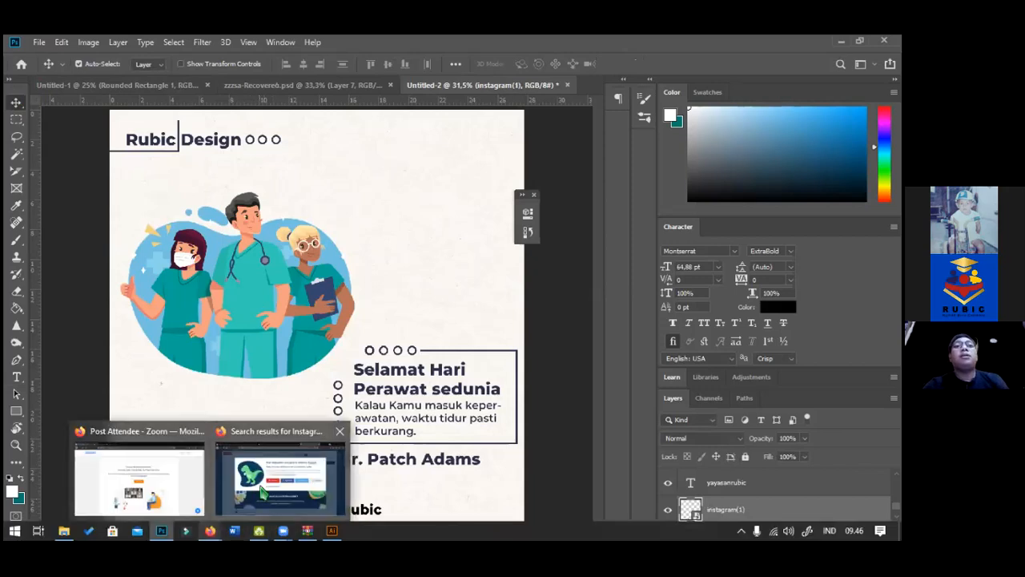
pyautogui.click(262, 491)
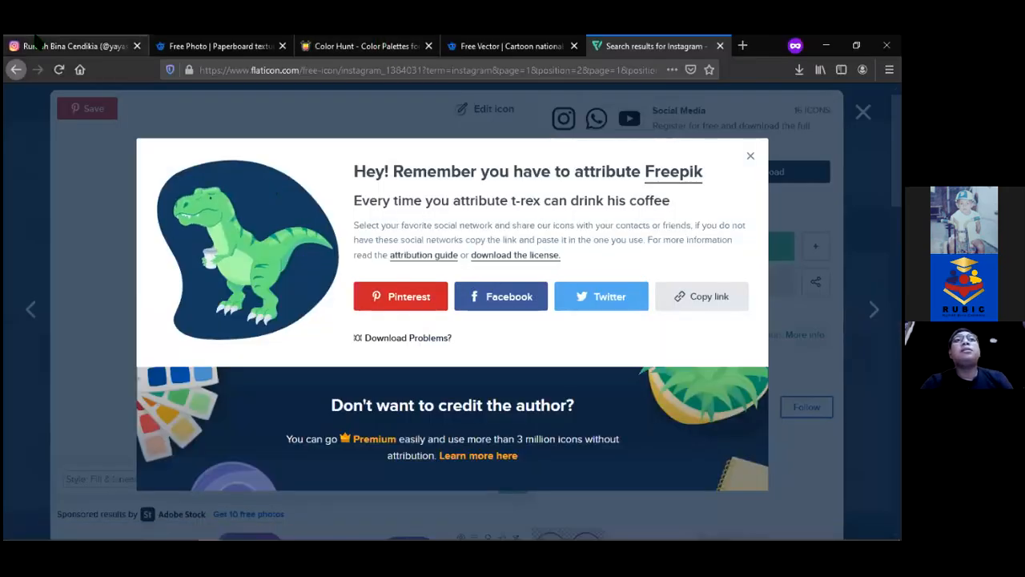
pyautogui.click(38, 44)
pyautogui.click(457, 102)
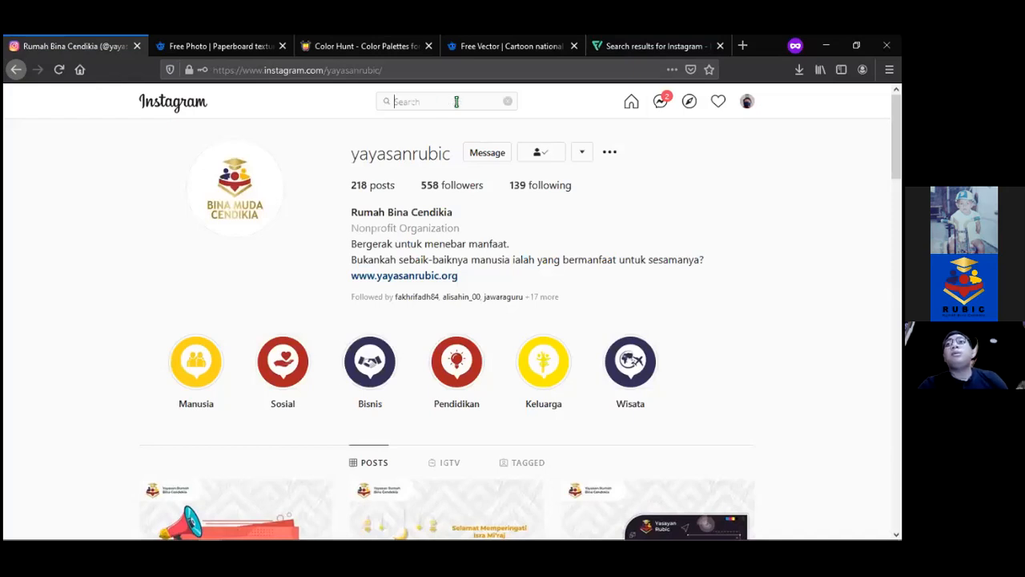
pyautogui.write('bem')
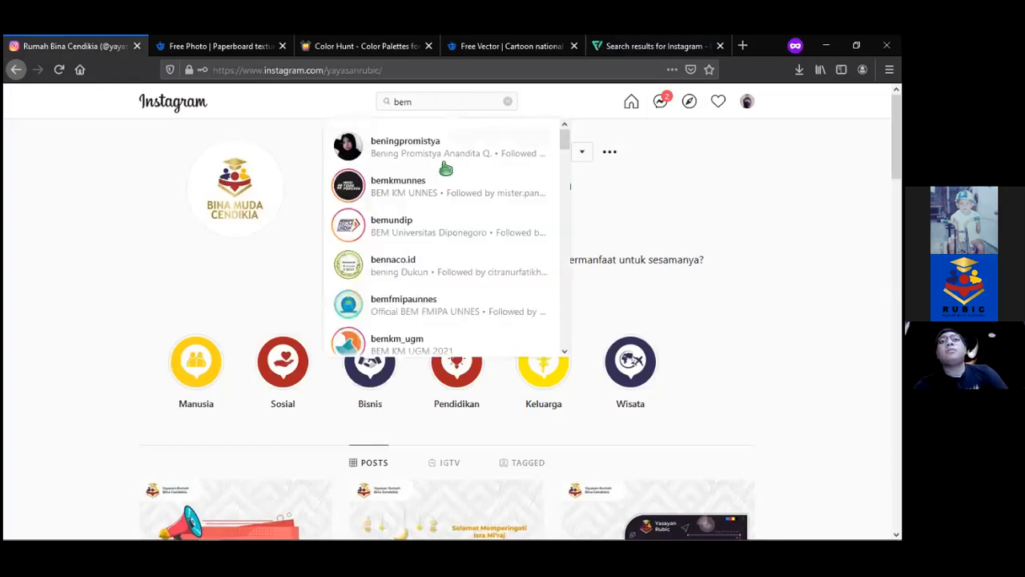
pyautogui.click(405, 344)
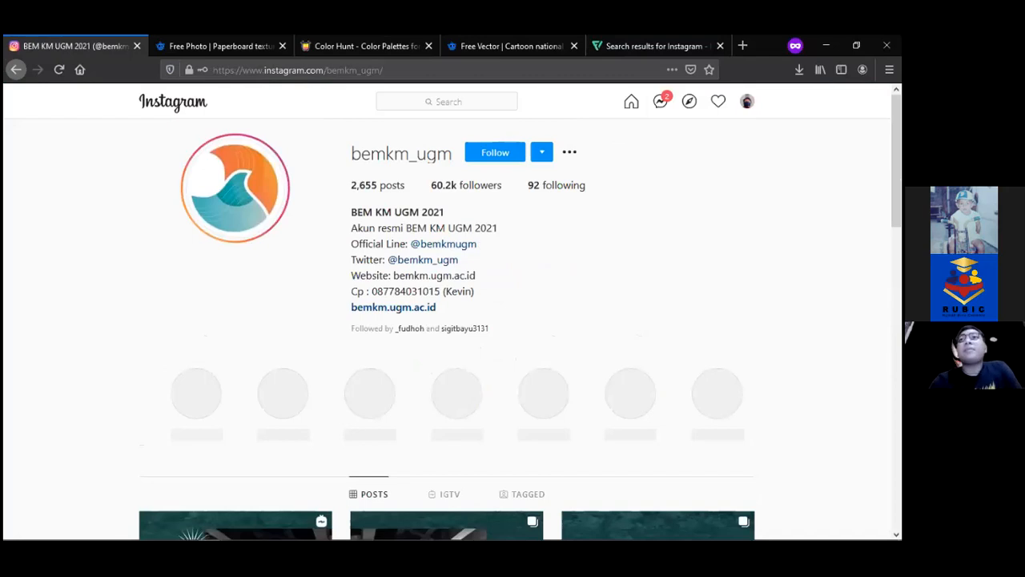
pyautogui.scroll(-10, 446, 328)
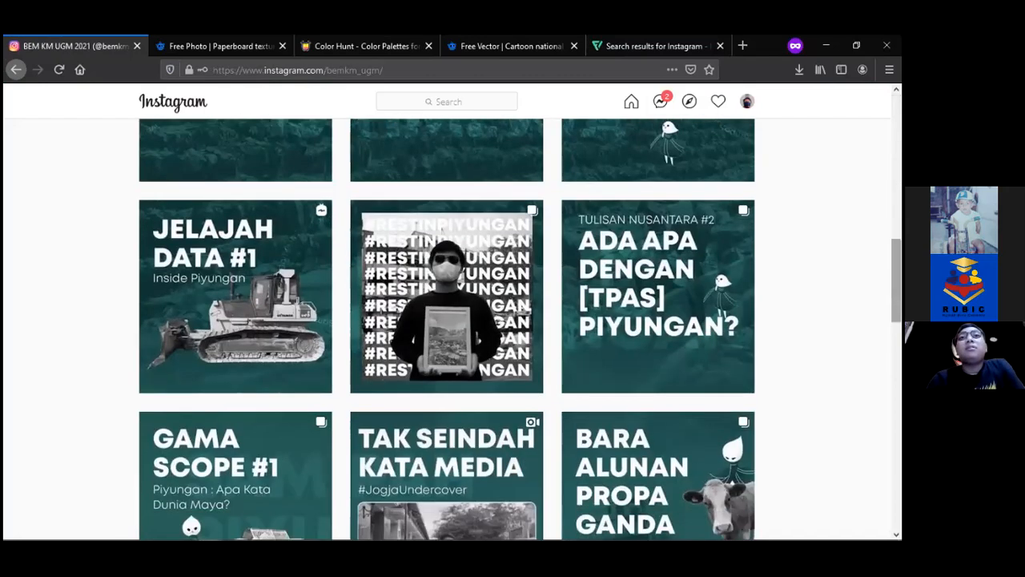
pyautogui.scroll(-10, 520, 330)
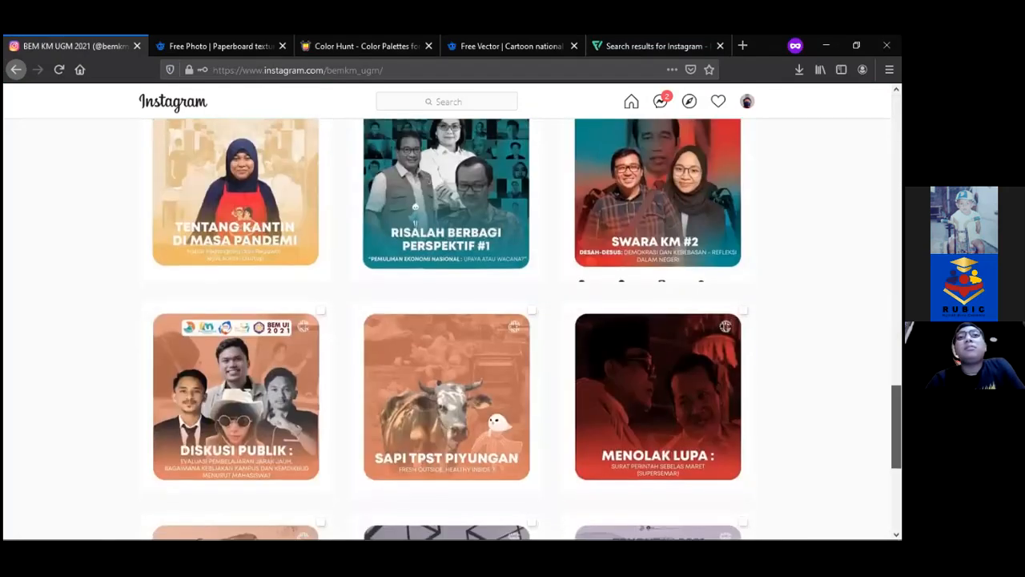
pyautogui.scroll(-3, 465, 328)
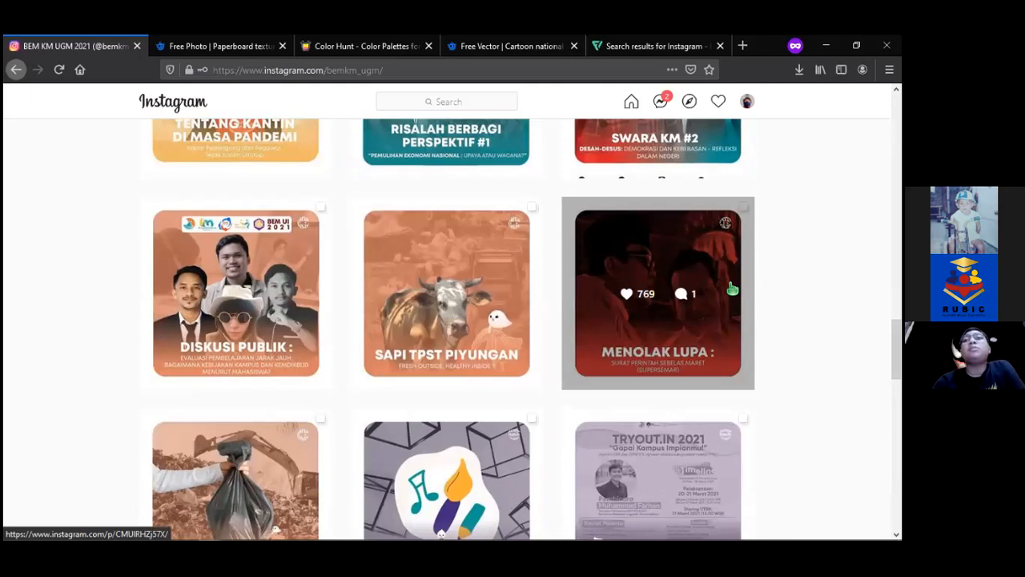
# Search 'bem' and open another student council profile from the suggestions
pyautogui.click(486, 104)
pyautogui.write('bem')
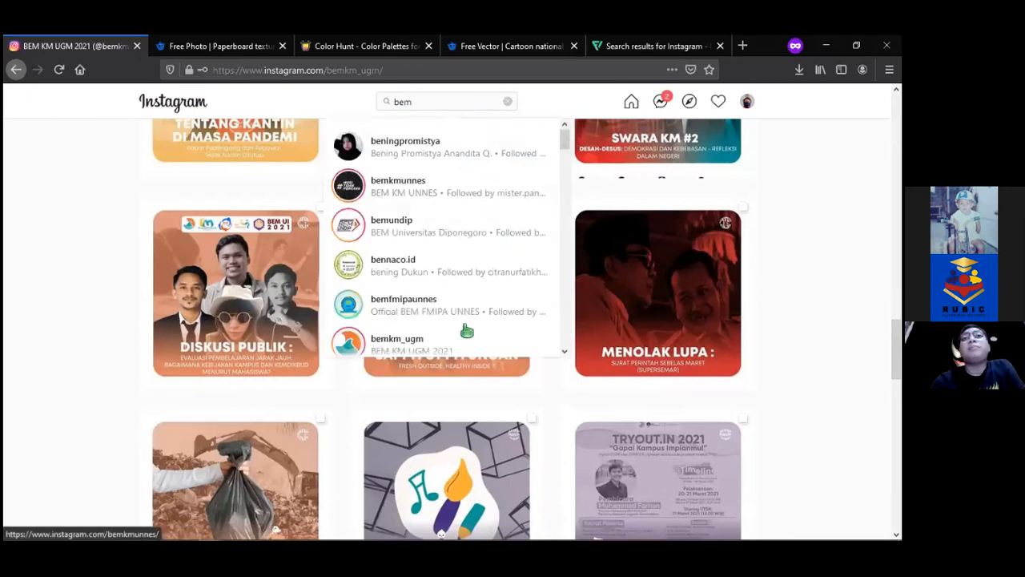
pyautogui.click(487, 307)
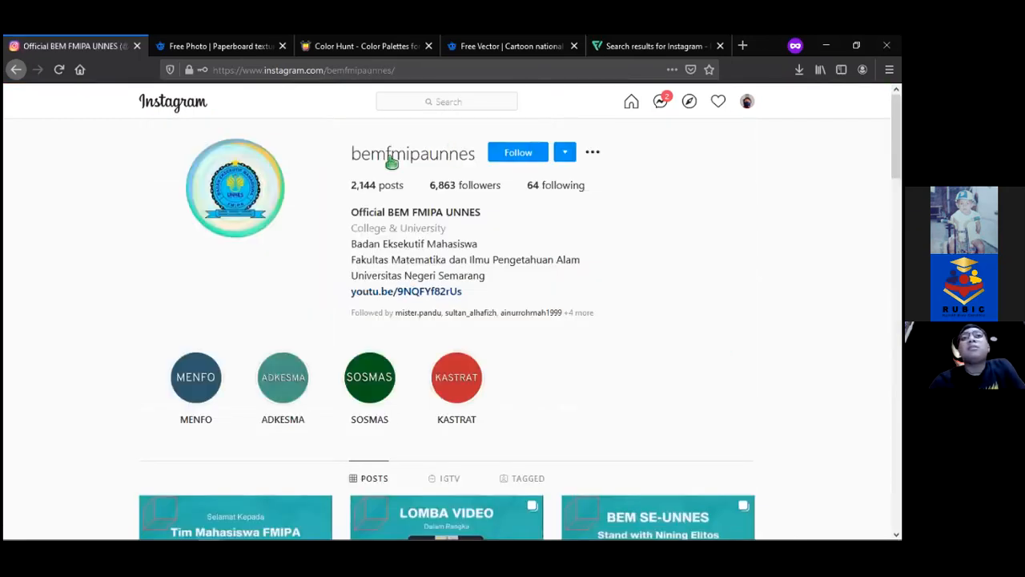
pyautogui.scroll(-5, 440, 97)
# Search 'dema' and open the DEMA UIN Walisongo Semarang profile
pyautogui.click(440, 98)
pyautogui.write('d')
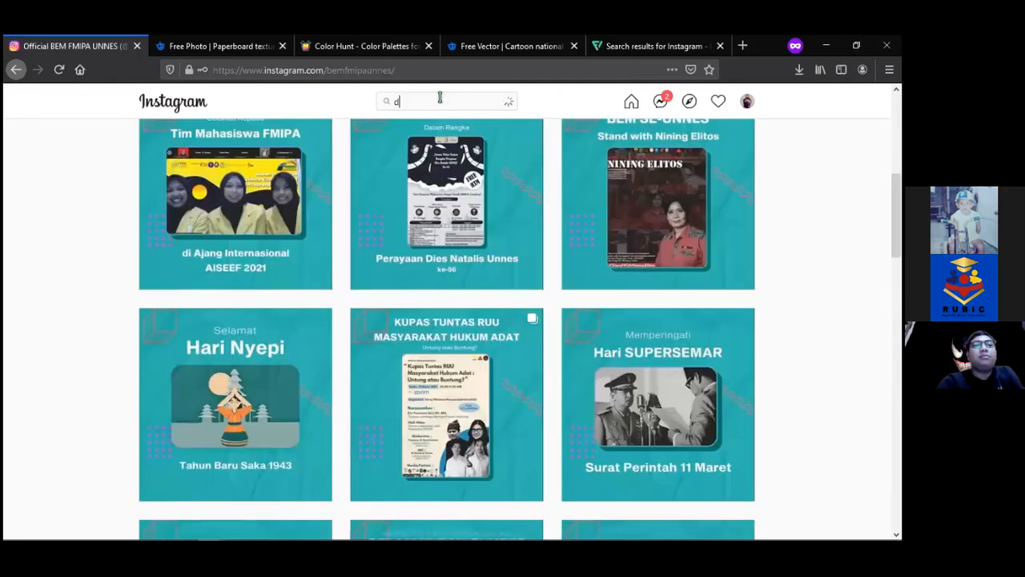
pyautogui.write('ema')
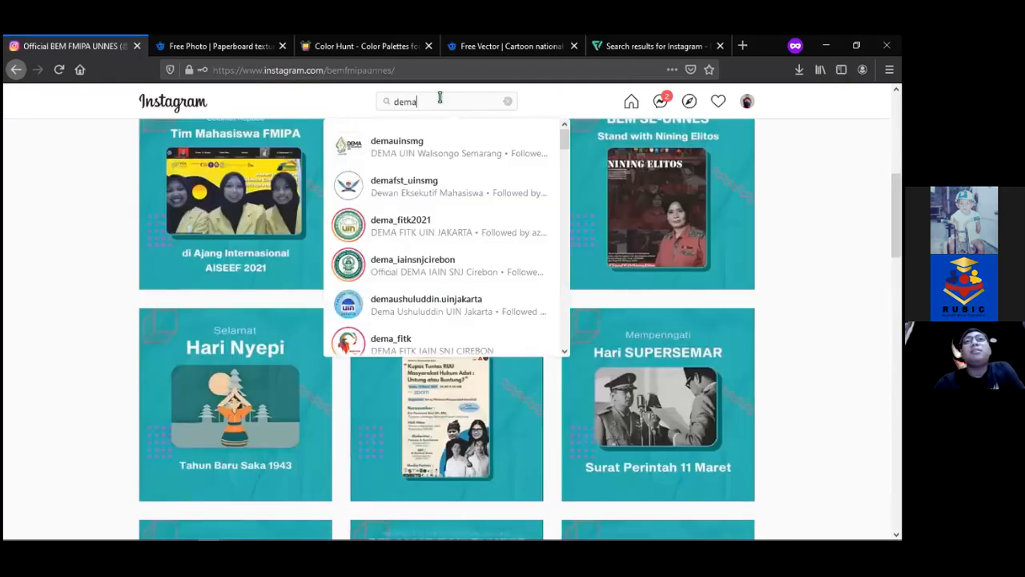
pyautogui.click(432, 152)
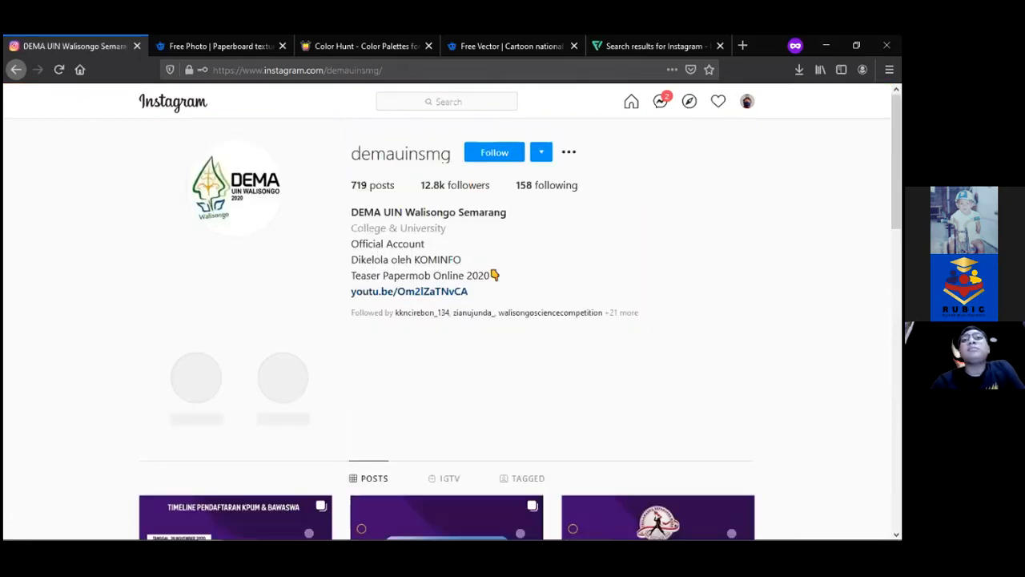
pyautogui.scroll(-5, 447, 320)
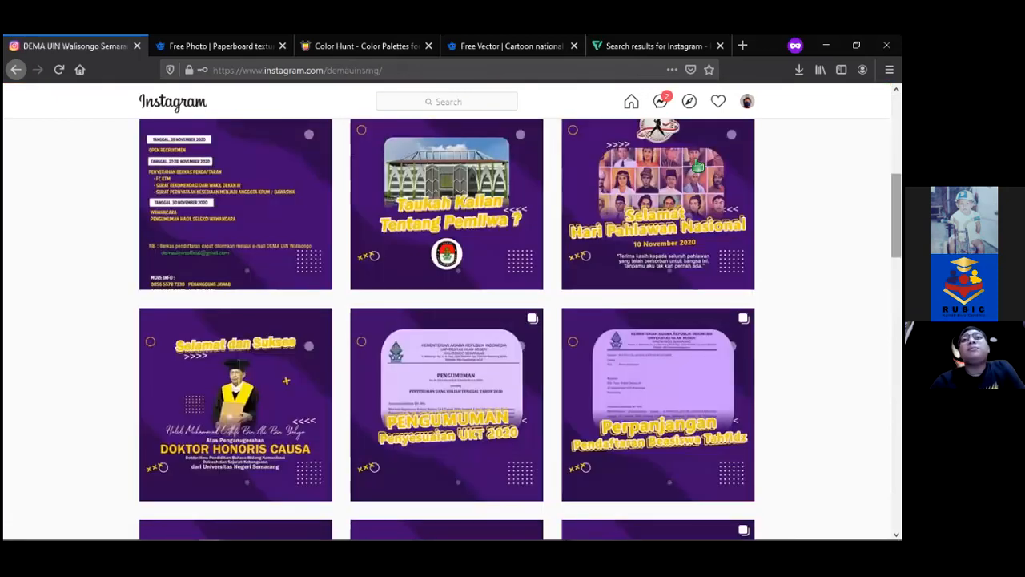
# View the Doktor Honoris Causa post, close it, and scroll the grid before returning to Photoshop
pyautogui.click(202, 428)
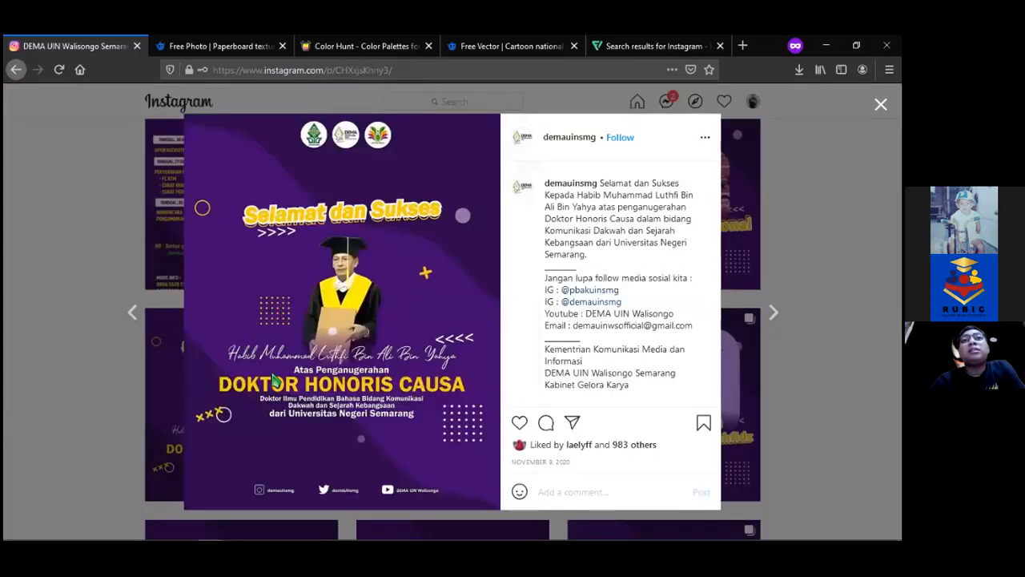
pyautogui.click(36, 340)
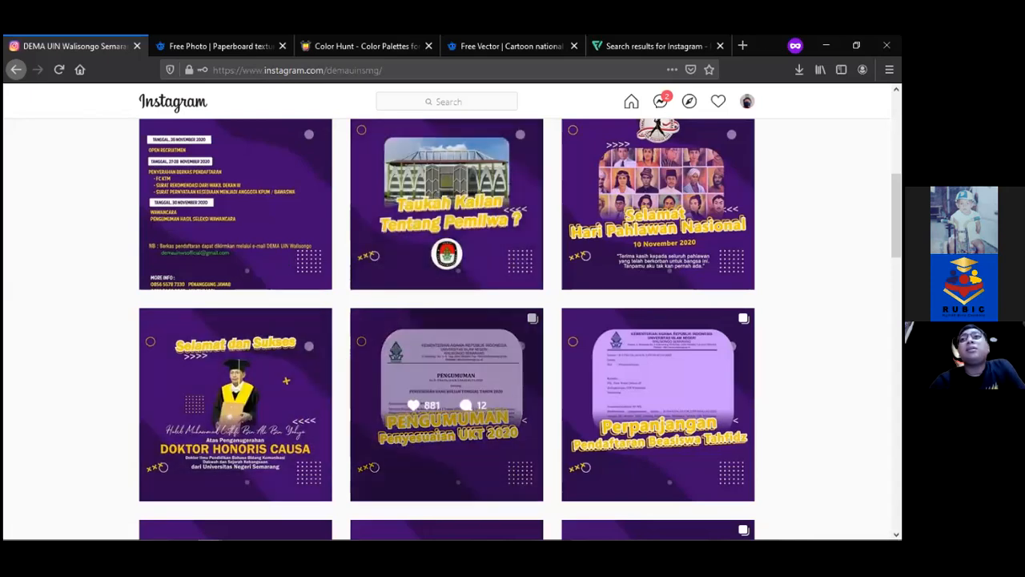
pyautogui.scroll(-8, 718, 369)
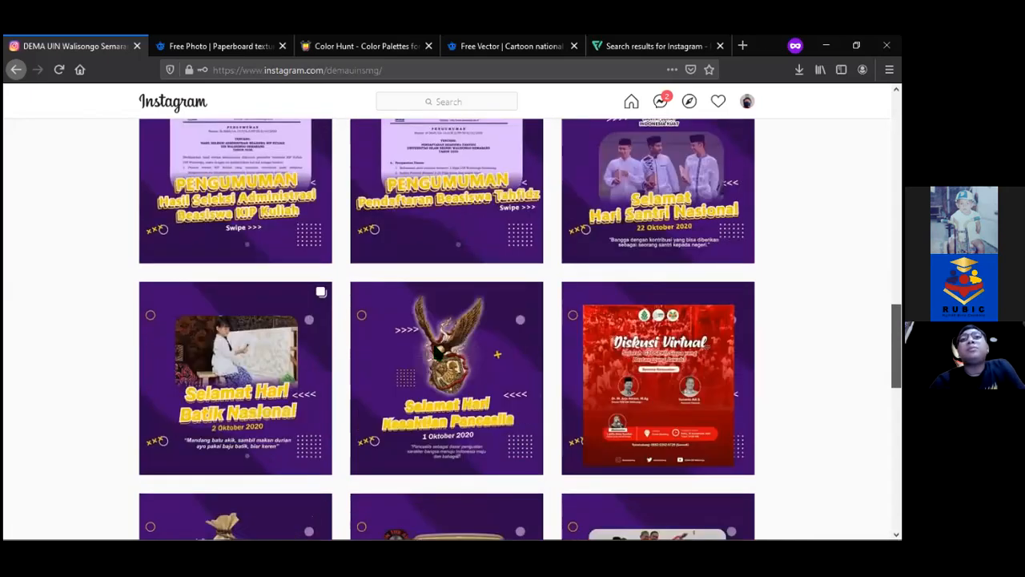
pyautogui.scroll(3, 436, 352)
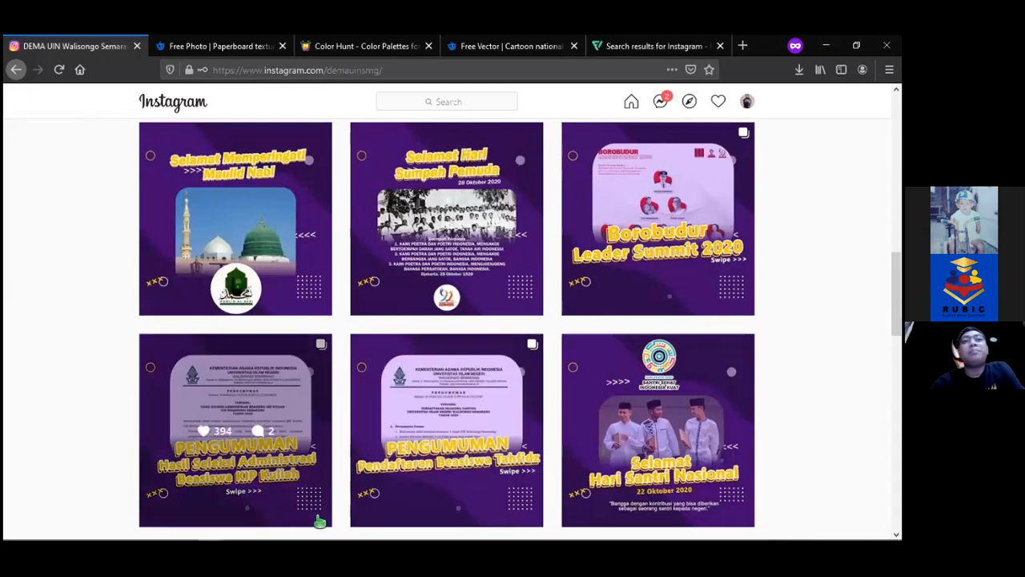
pyautogui.moveTo(313, 524)
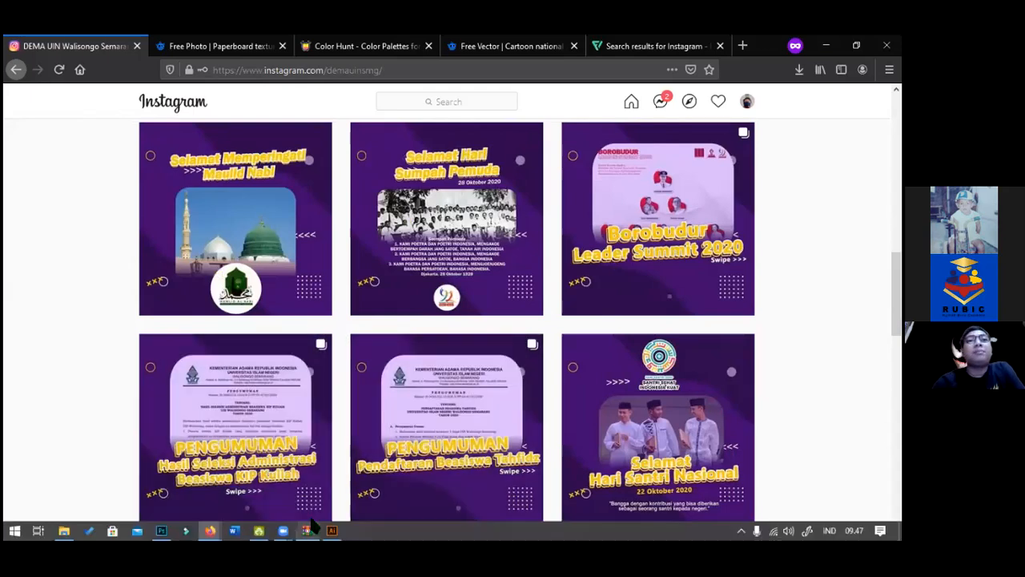
pyautogui.click(161, 530)
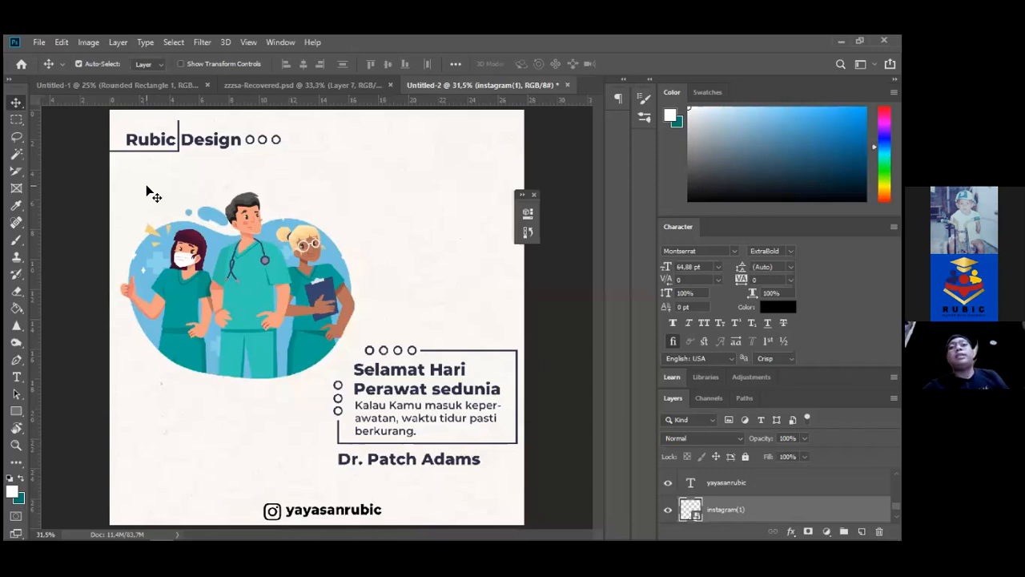
# Pick the Rectangle tool, glance at the Instagram profile in Firefox, then return to the flyer
pyautogui.click(16, 410)
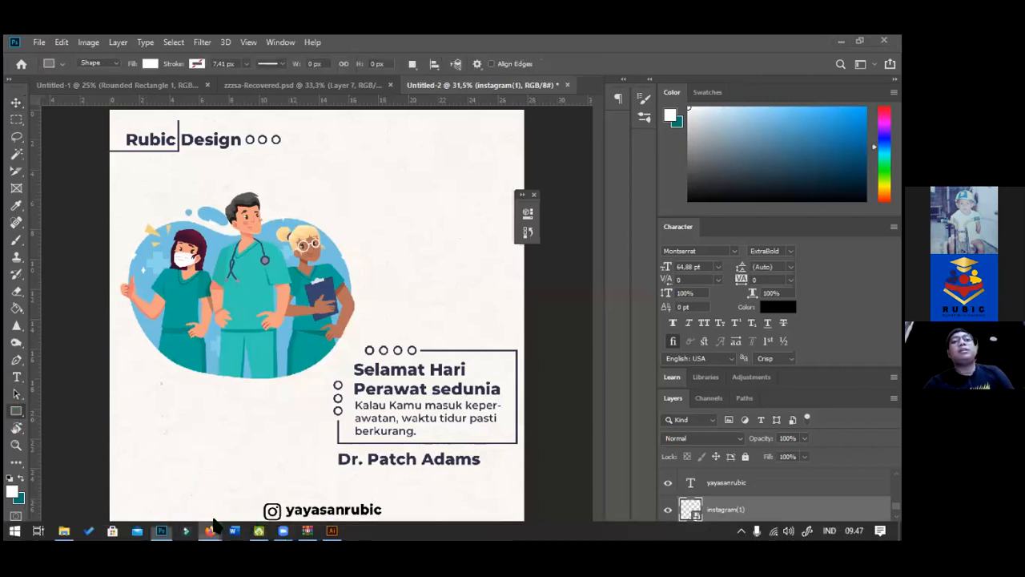
pyautogui.moveTo(208, 531)
pyautogui.click(298, 481)
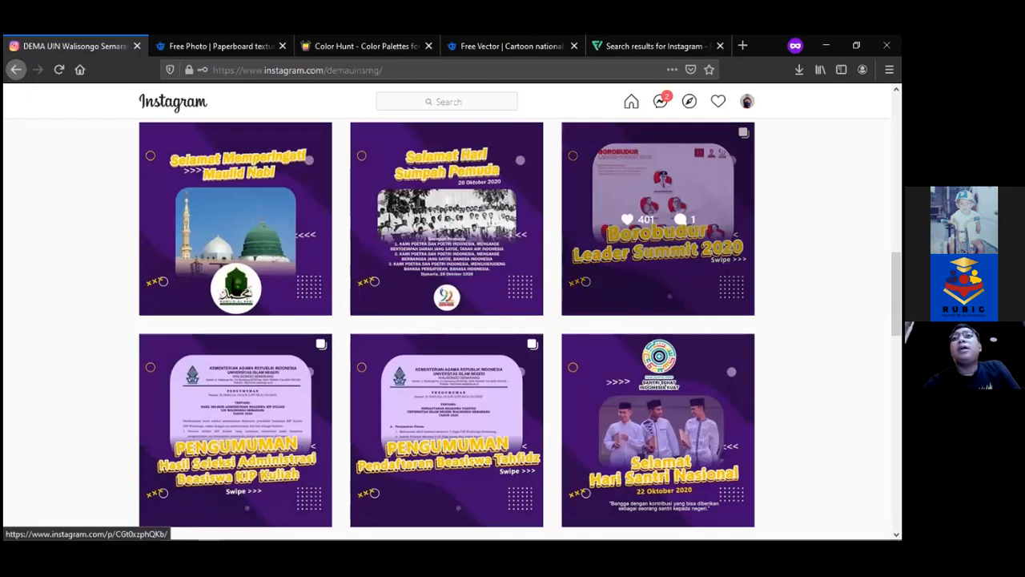
pyautogui.scroll(10, 447, 329)
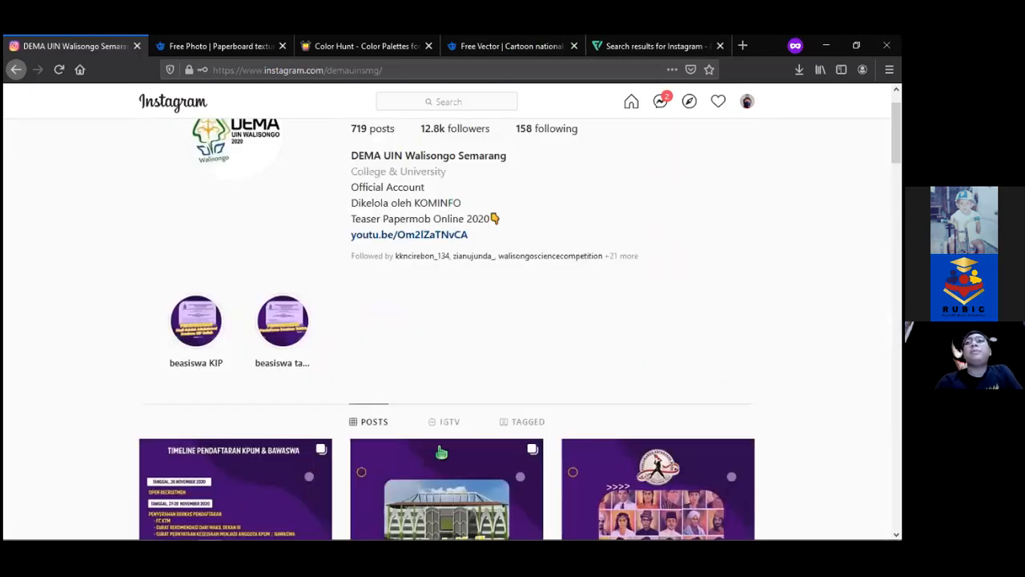
pyautogui.moveTo(300, 520)
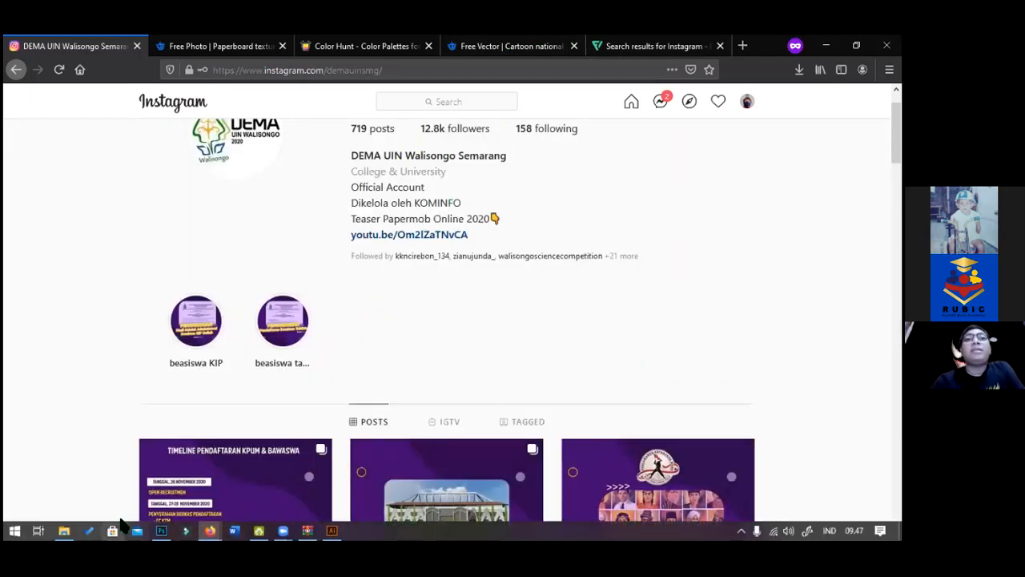
pyautogui.click(163, 525)
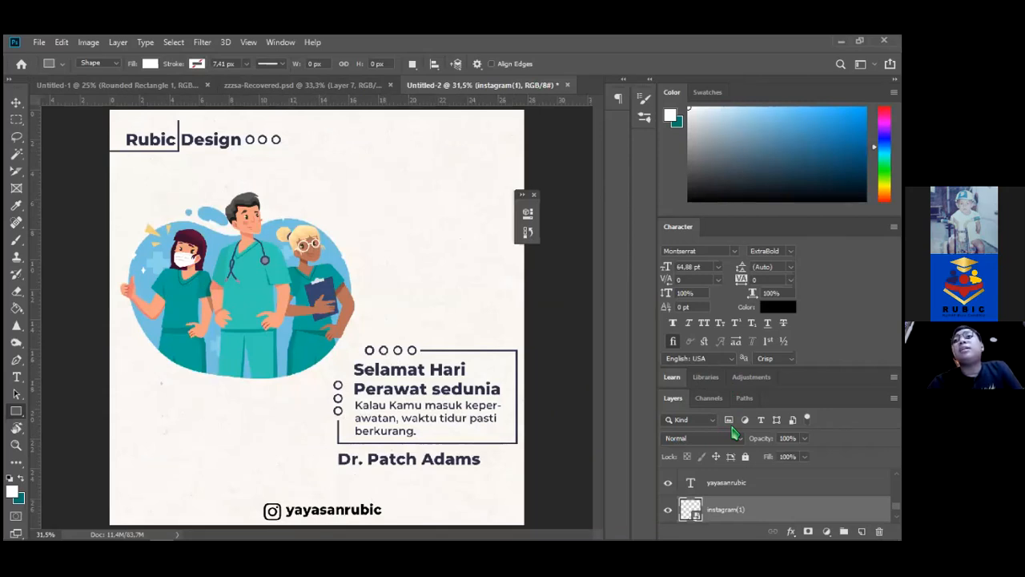
pyautogui.click(16, 103)
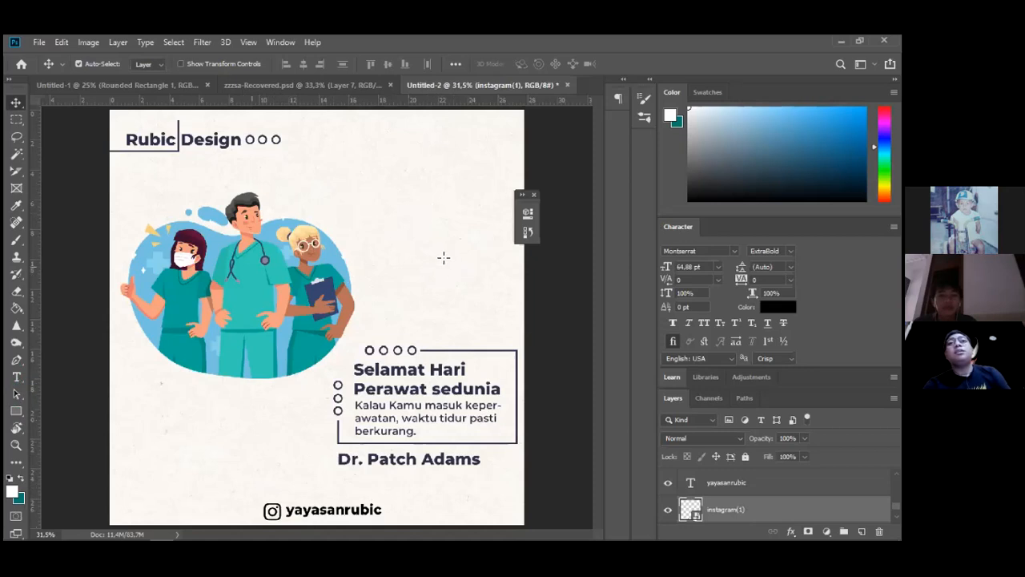
# Draw a square right of the illustration, filled with light blue 74c3e2 sampled from it
pyautogui.press('u')
pyautogui.moveTo(408, 215); pyautogui.dragTo(457, 259)
pyautogui.hotkey('ctrl', 'z')
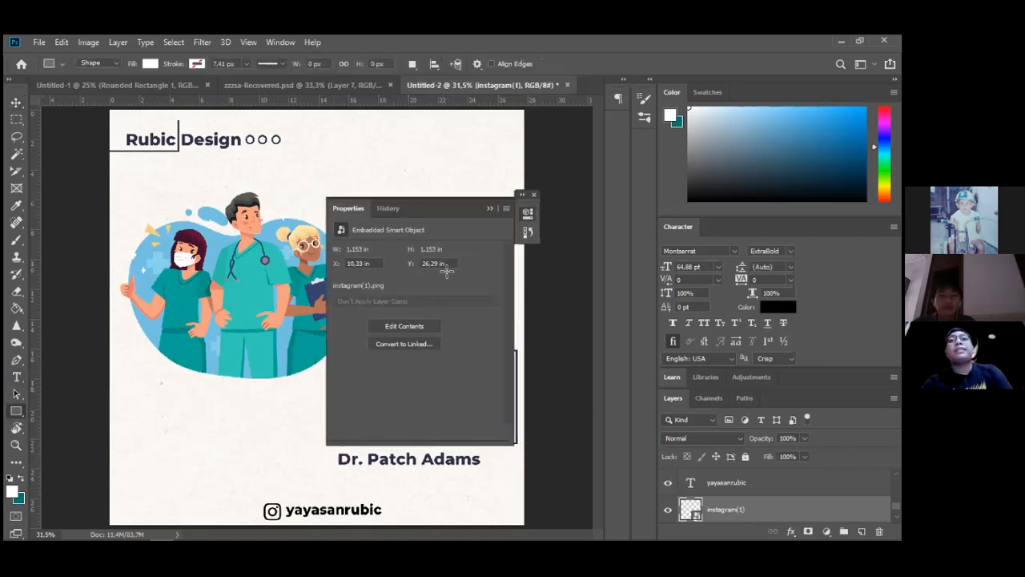
pyautogui.moveTo(395, 229); pyautogui.dragTo(465, 294)
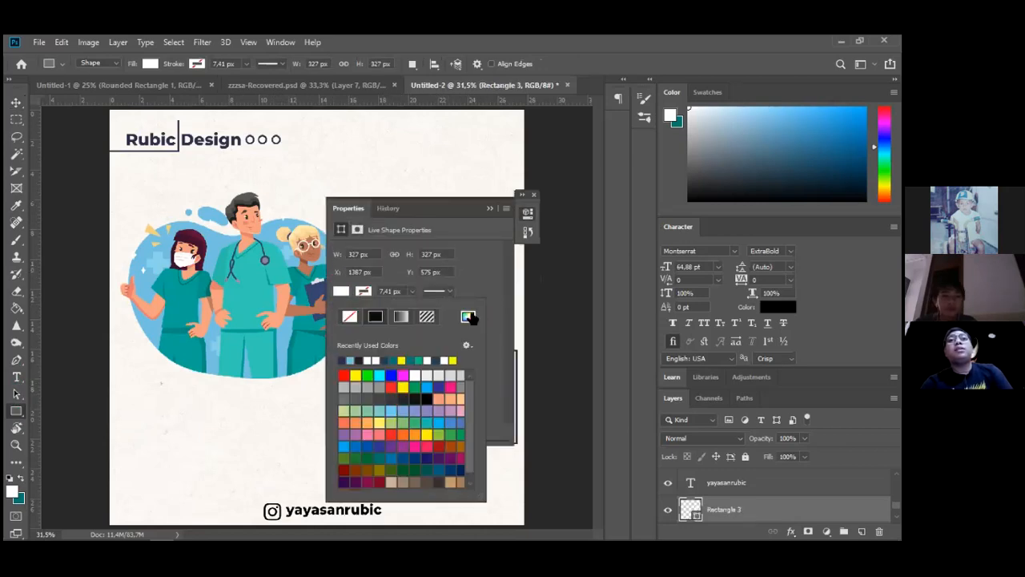
pyautogui.click(469, 317)
pyautogui.click(221, 245)
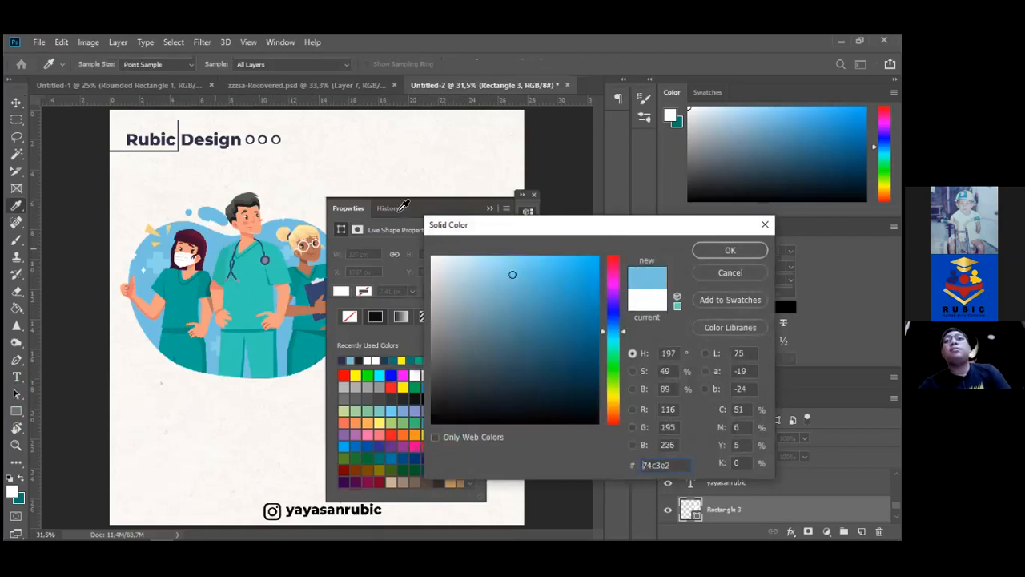
pyautogui.press('Return')
pyautogui.click(490, 208)
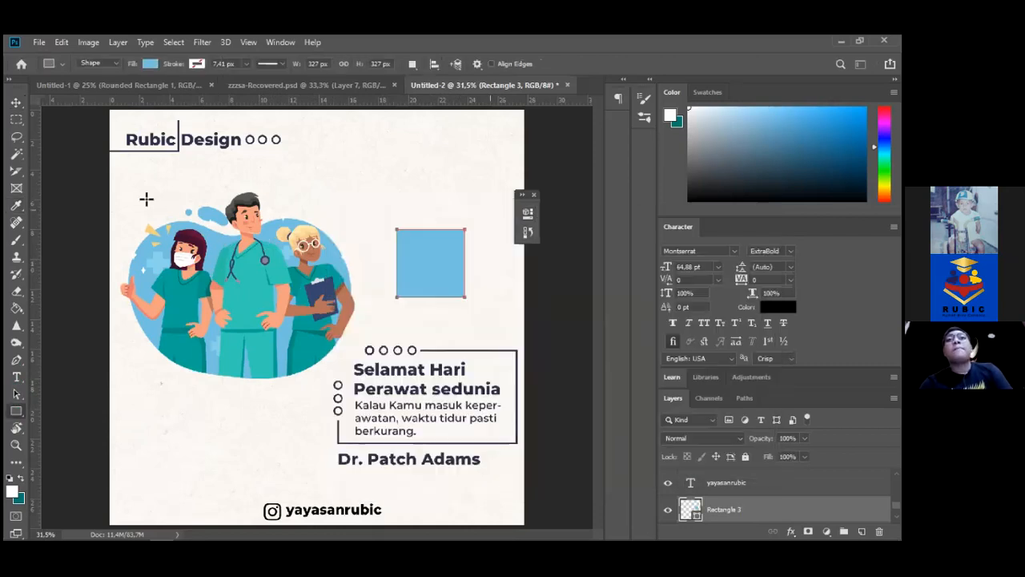
# Rotate the blue square 45° into a diamond and position it right of the nurses
pyautogui.click(16, 105)
pyautogui.moveTo(429, 273); pyautogui.dragTo(409, 265)
pyautogui.hotkey('ctrl', 't')
pyautogui.moveTo(453, 217); pyautogui.dragTo(491, 260)
pyautogui.press('Return')
pyautogui.moveTo(430, 258); pyautogui.dragTo(463, 262)
# Scale the diamond down proportionally, undoing the distorted attempts
pyautogui.hotkey('ctrl', 't')
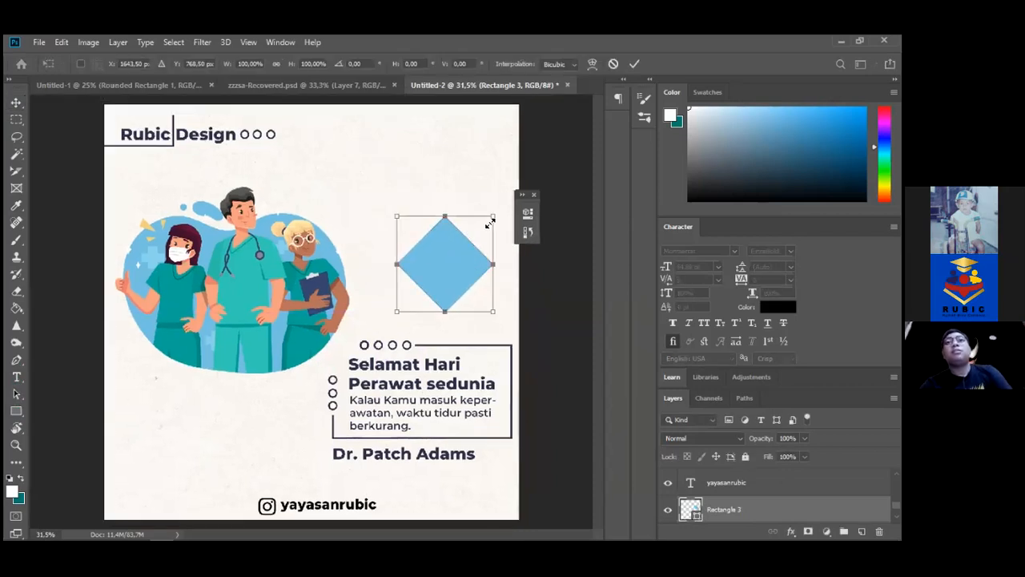
pyautogui.moveTo(490, 225)
pyautogui.mouseDown()
pyautogui.moveTo(469, 248)
pyautogui.moveTo(478, 232)
pyautogui.mouseUp()
pyautogui.hotkey('ctrl', 'z')
pyautogui.hotkey('ctrl', 'z')
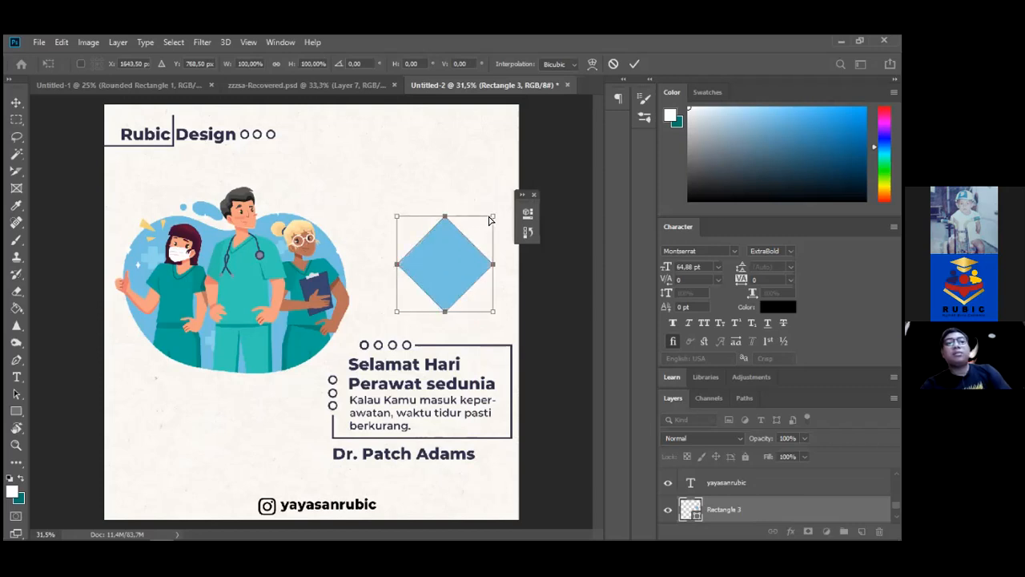
pyautogui.moveTo(492, 217); pyautogui.dragTo(440, 157)
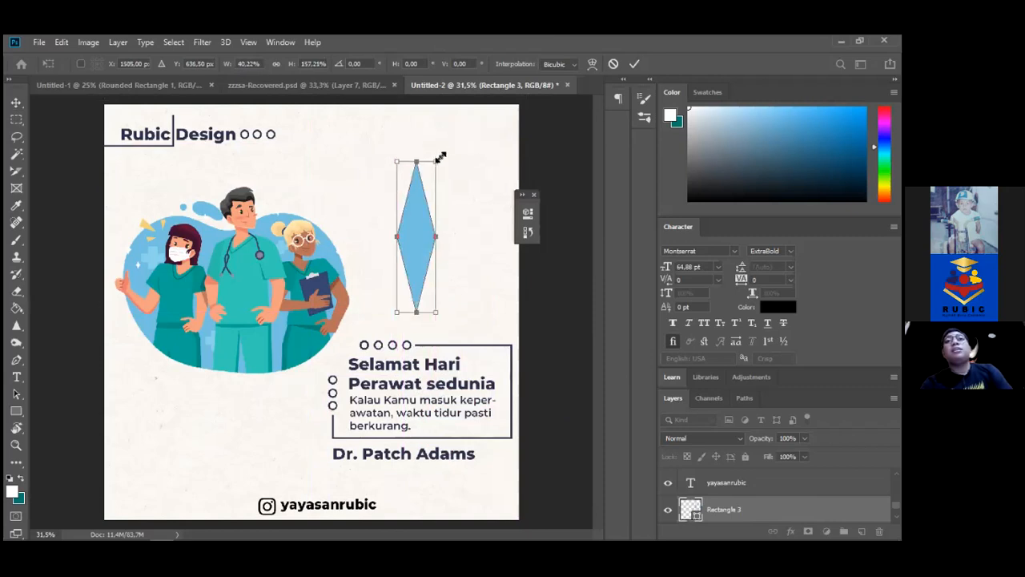
pyautogui.hotkey('ctrl', 'z')
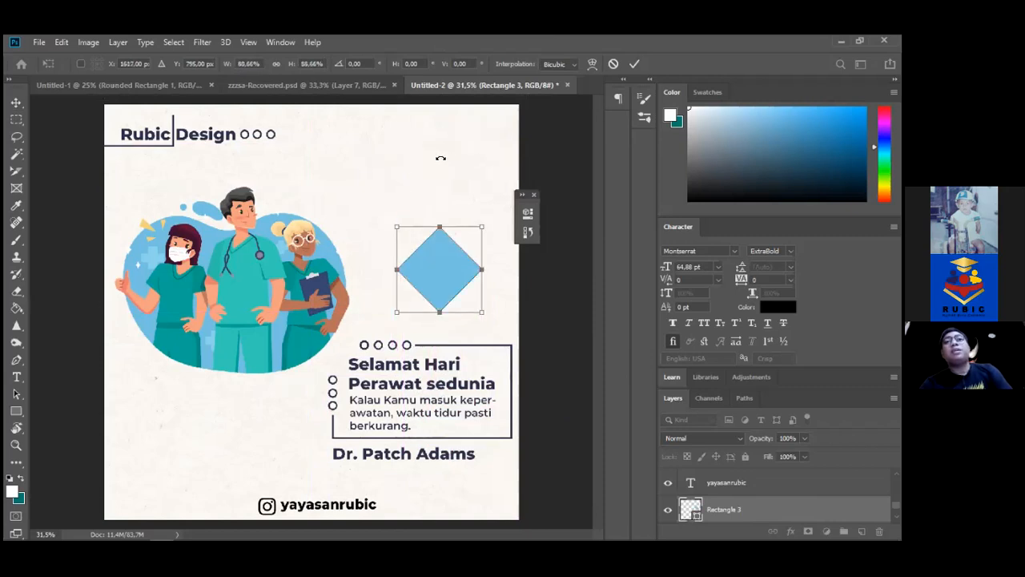
pyautogui.moveTo(484, 227); pyautogui.dragTo(400, 229)
# Commit the diamond's size, duplicate it with Ctrl+J, and select the diamonds together
pyautogui.press('Return')
pyautogui.hotkey('ctrl', 'j')
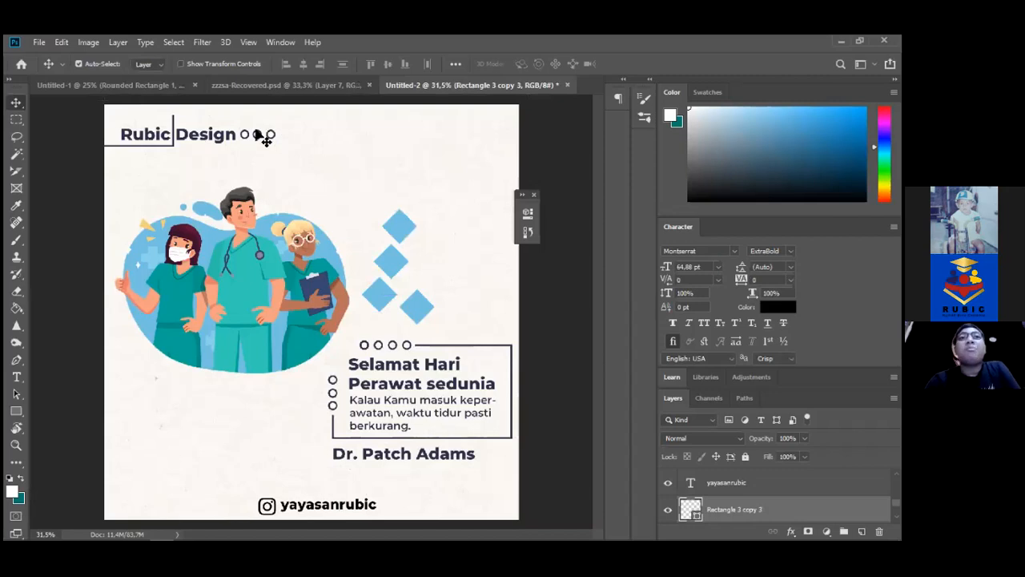
pyautogui.moveTo(361, 198); pyautogui.dragTo(455, 324)
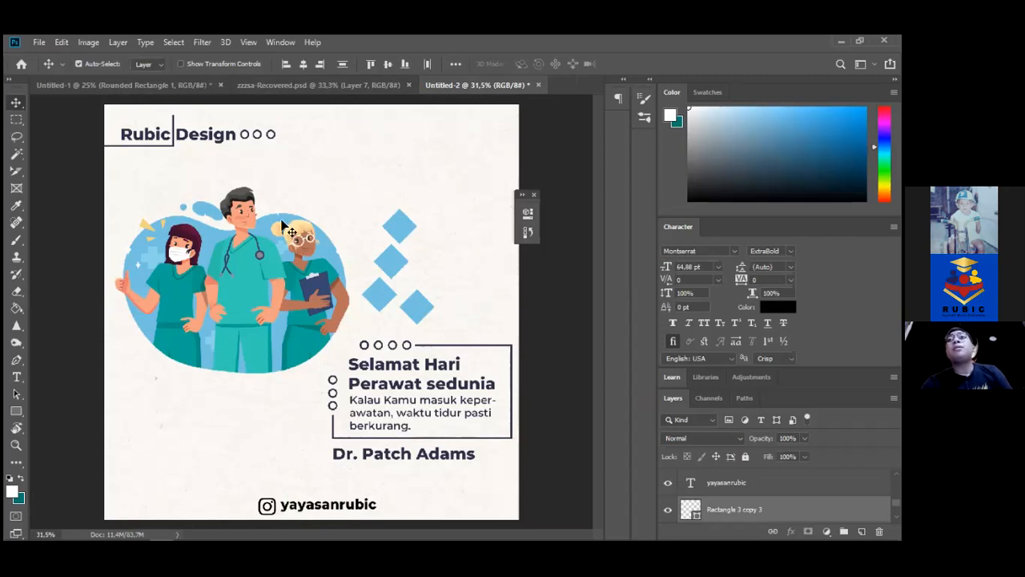
# Create the blank Untitled-3 document, then switch tabs to end back on the Untitled-2 flyer
pyautogui.click(39, 43)
pyautogui.click(38, 42)
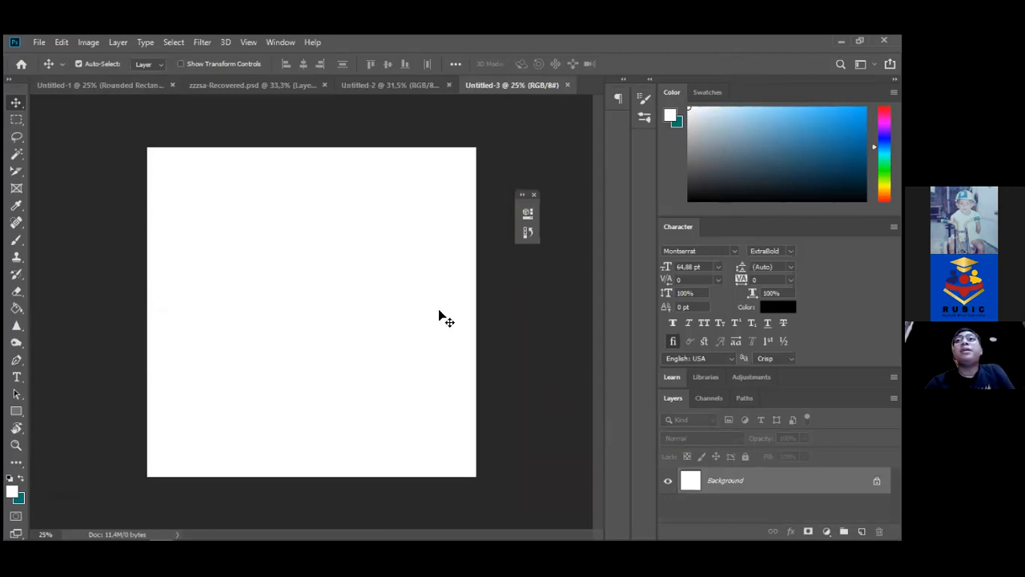
pyautogui.click(351, 85)
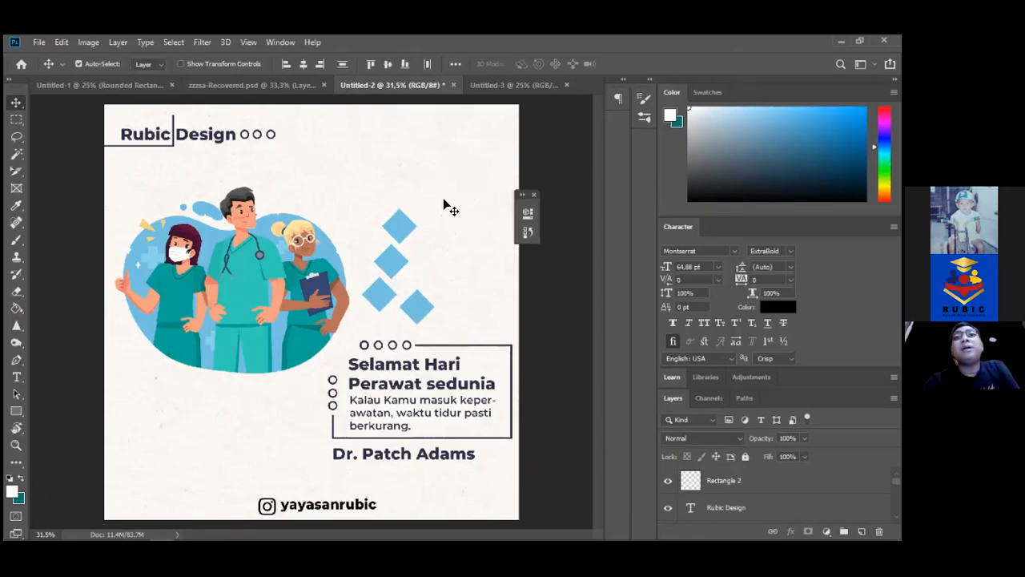
pyautogui.click(506, 87)
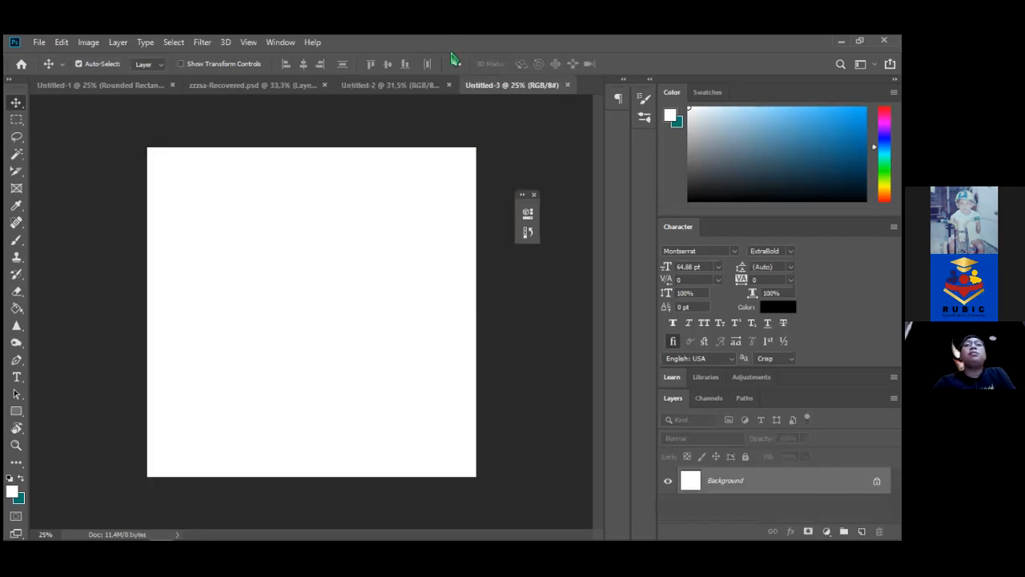
pyautogui.click(408, 90)
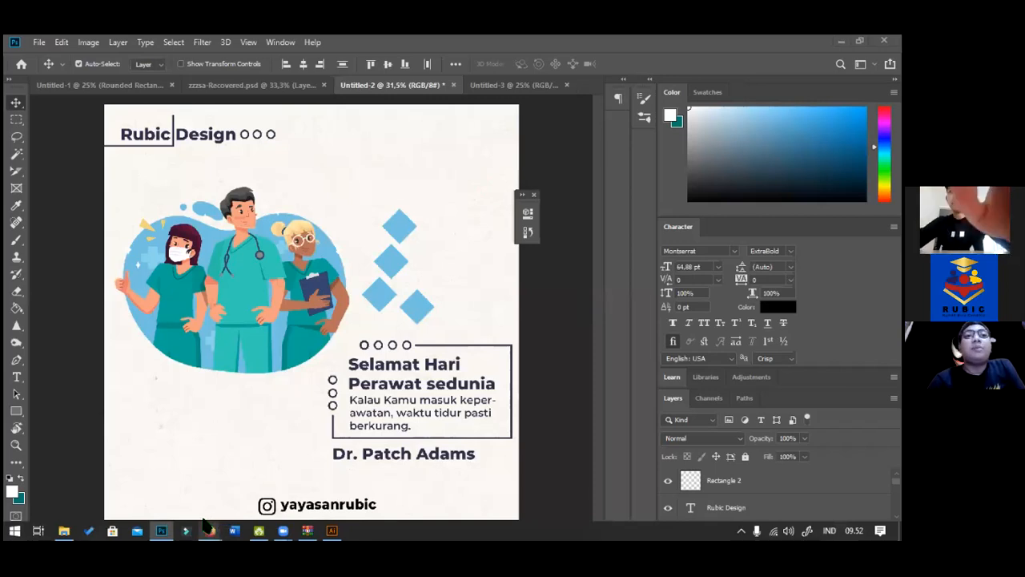
pyautogui.moveTo(210, 527)
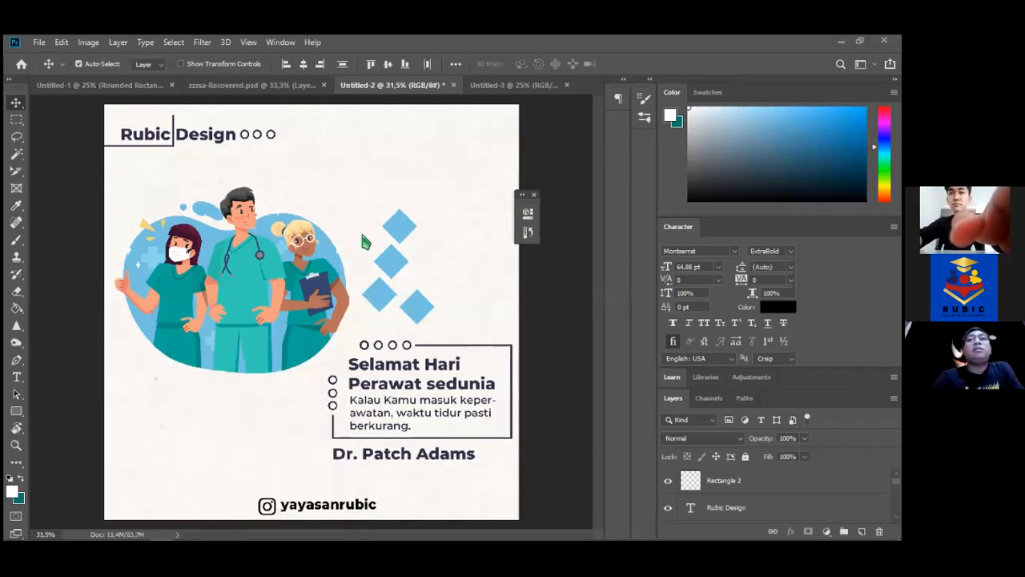
pyautogui.moveTo(286, 529)
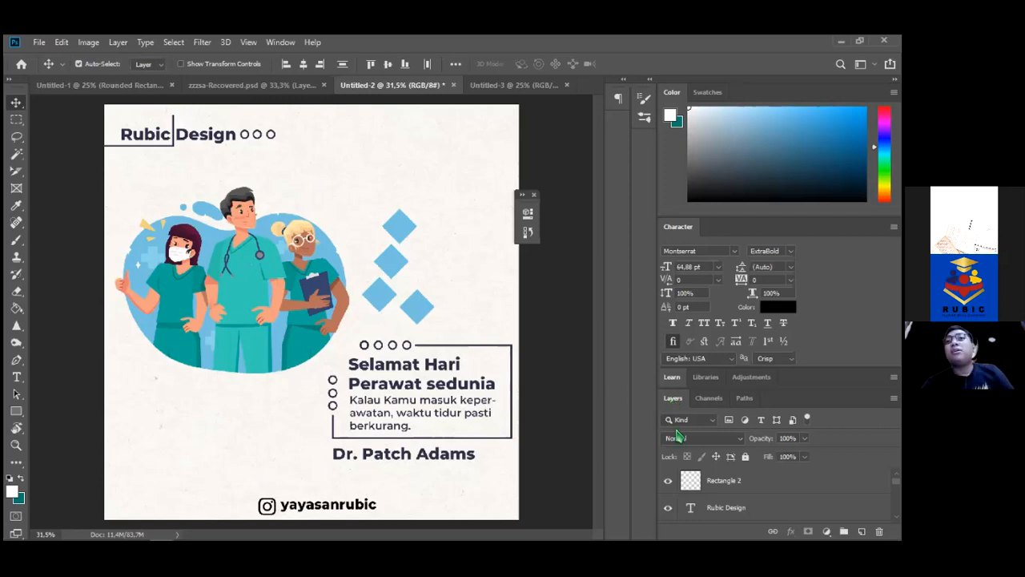
pyautogui.scroll(-5, 777, 495)
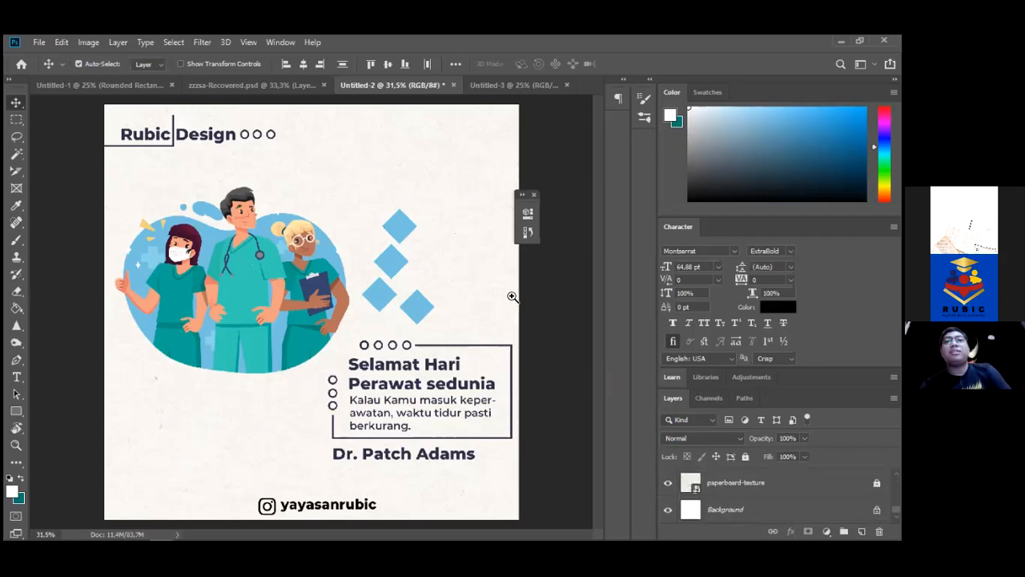
# Zoom in to 200% on the flyer's paper texture, then bring Firefox forward
pyautogui.press('z')
pyautogui.click(472, 262)
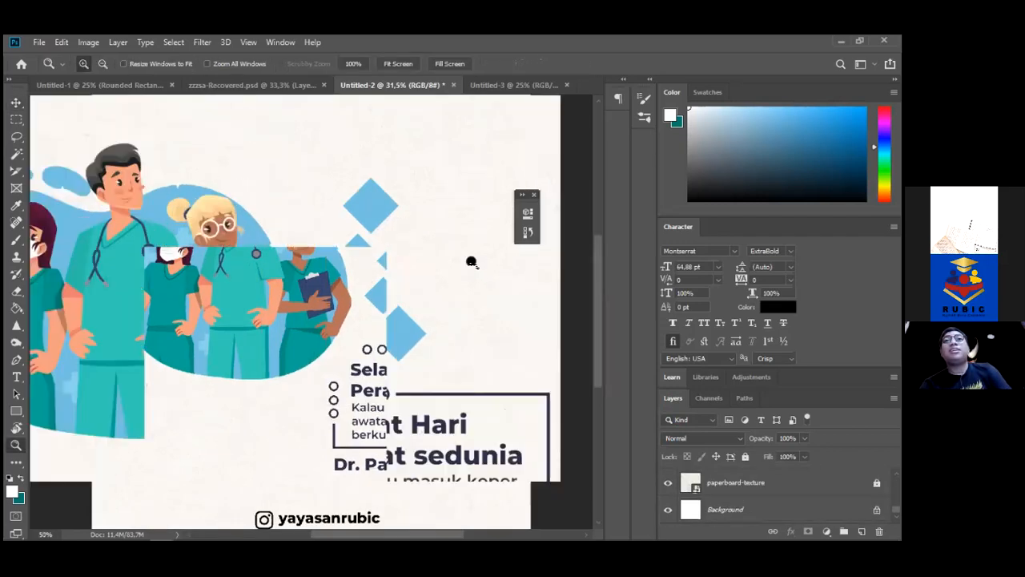
pyautogui.click(472, 262)
pyautogui.click(472, 262)
pyautogui.click(471, 262)
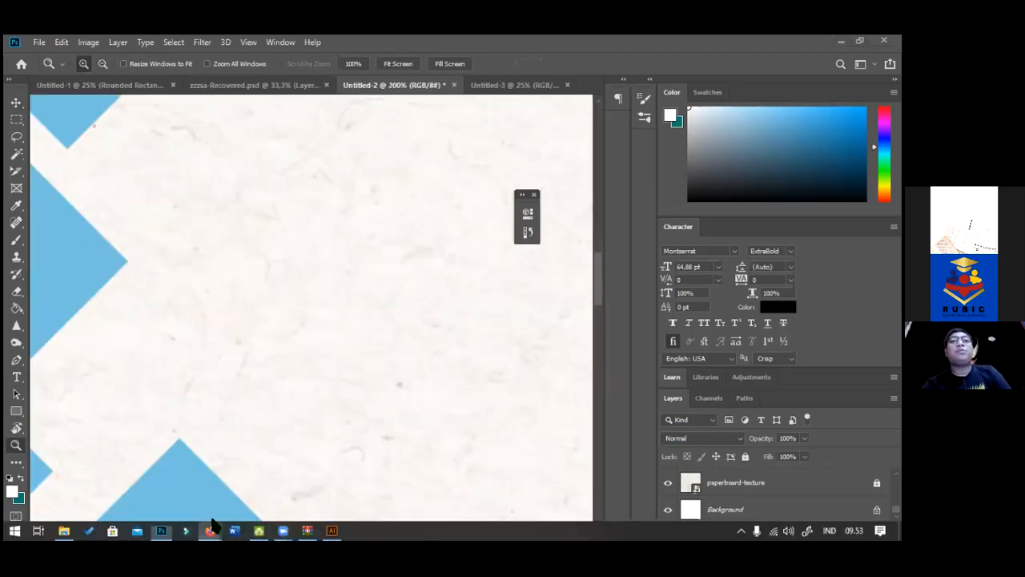
pyautogui.click(303, 466)
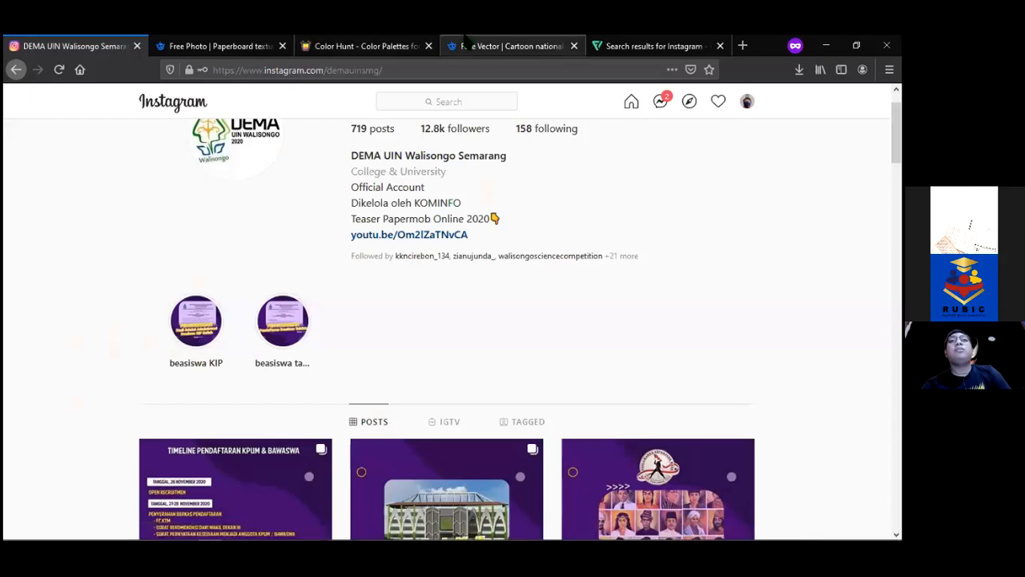
# View the Freepik paperboard texture page with its attribution notice closed, then return to Photoshop
pyautogui.click(224, 46)
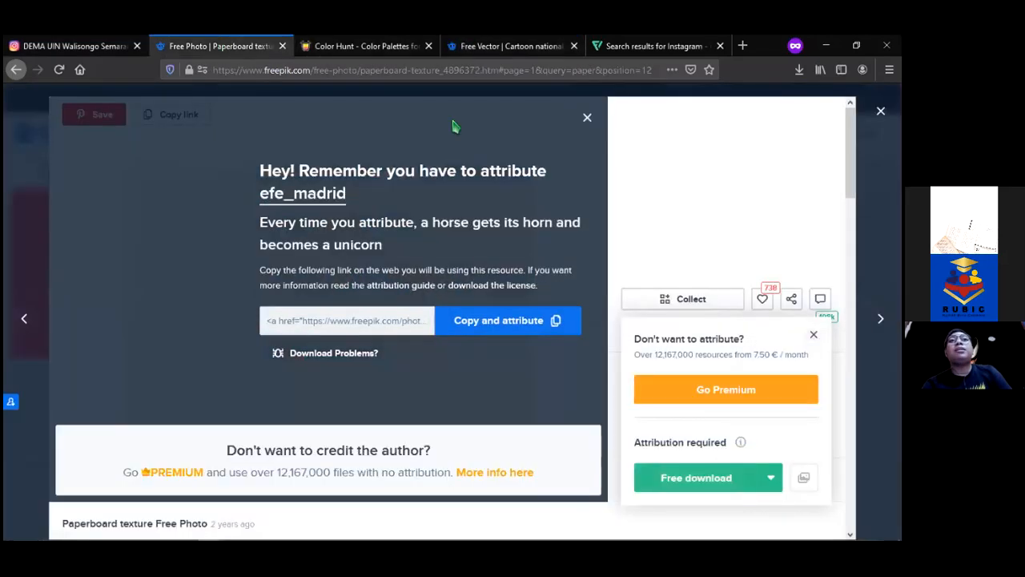
pyautogui.click(588, 120)
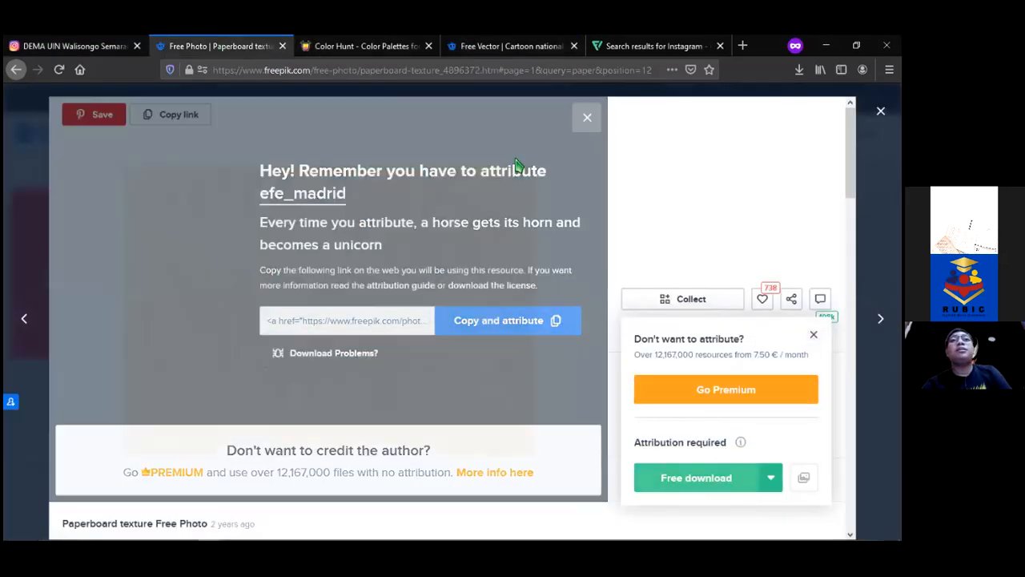
pyautogui.click(162, 530)
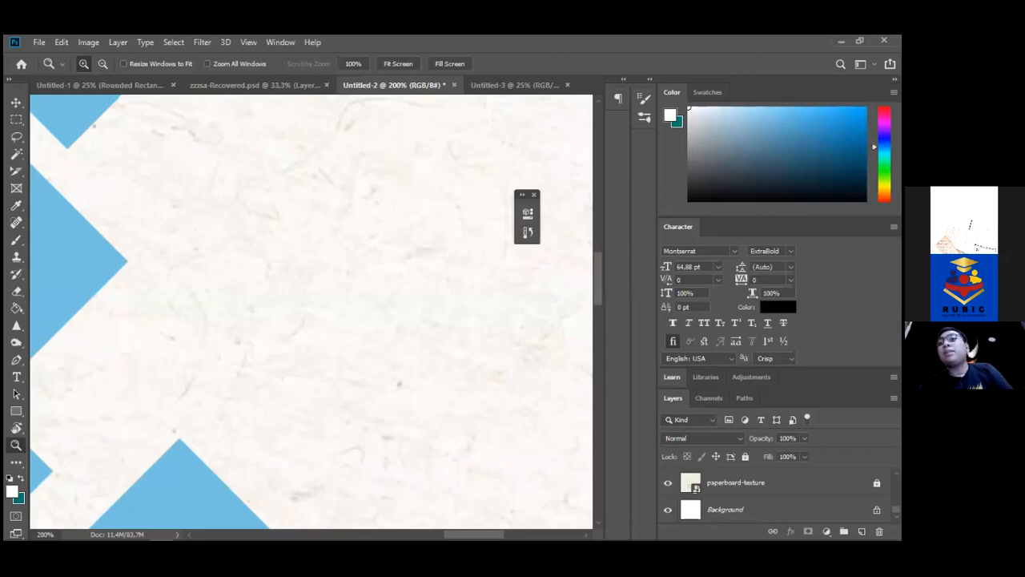
# Unlock the diatas bg layer, set its opacity to 67%, and fit the flyer on screen
pyautogui.click(753, 483)
pyautogui.scroll(2, 753, 490)
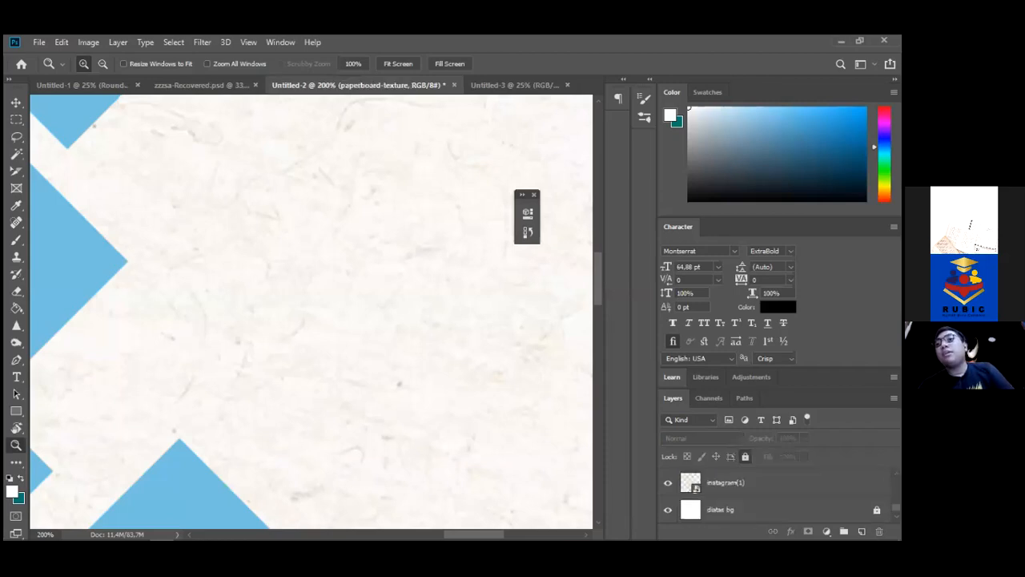
pyautogui.click(753, 509)
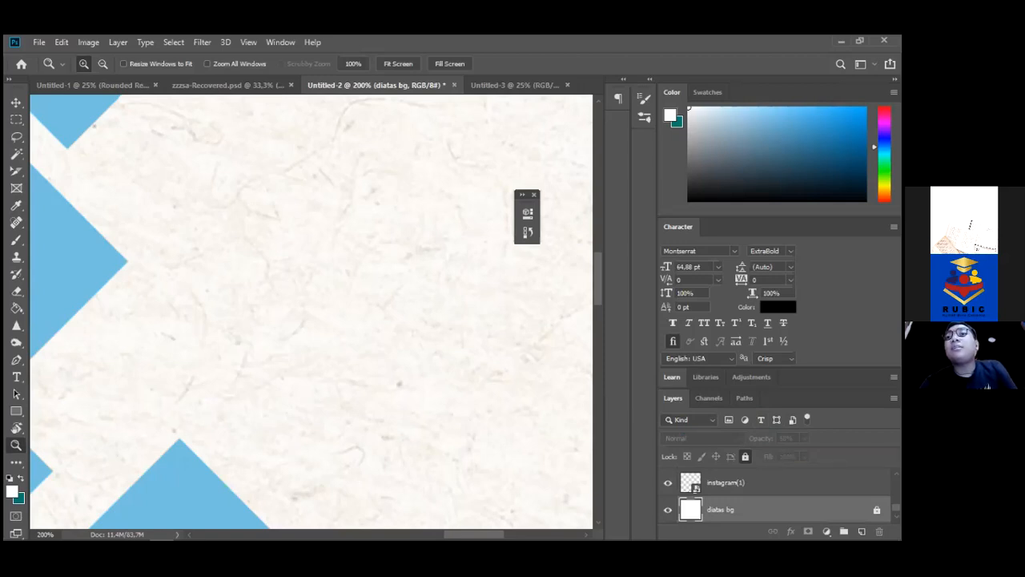
pyautogui.click(745, 456)
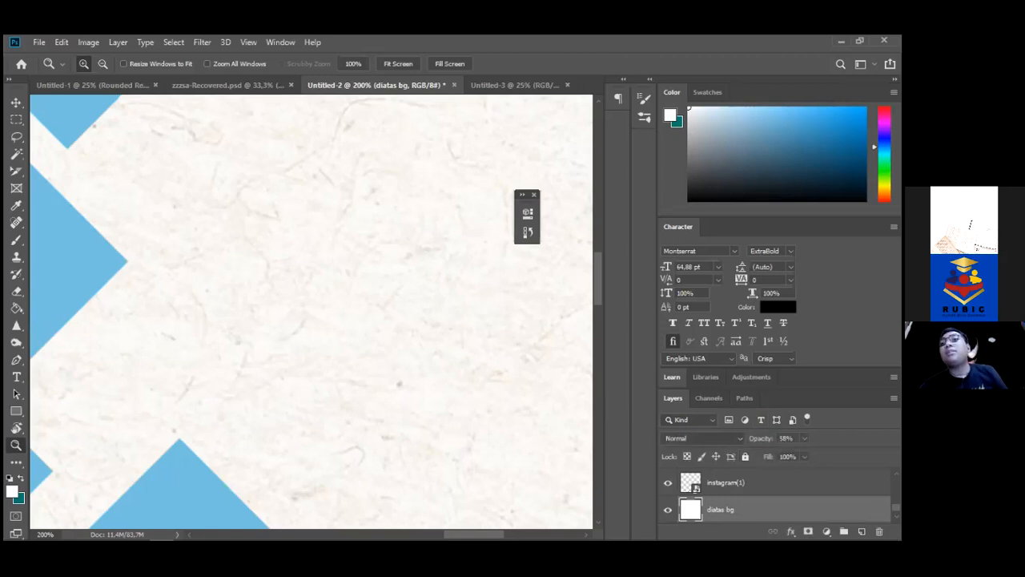
pyautogui.click(804, 438)
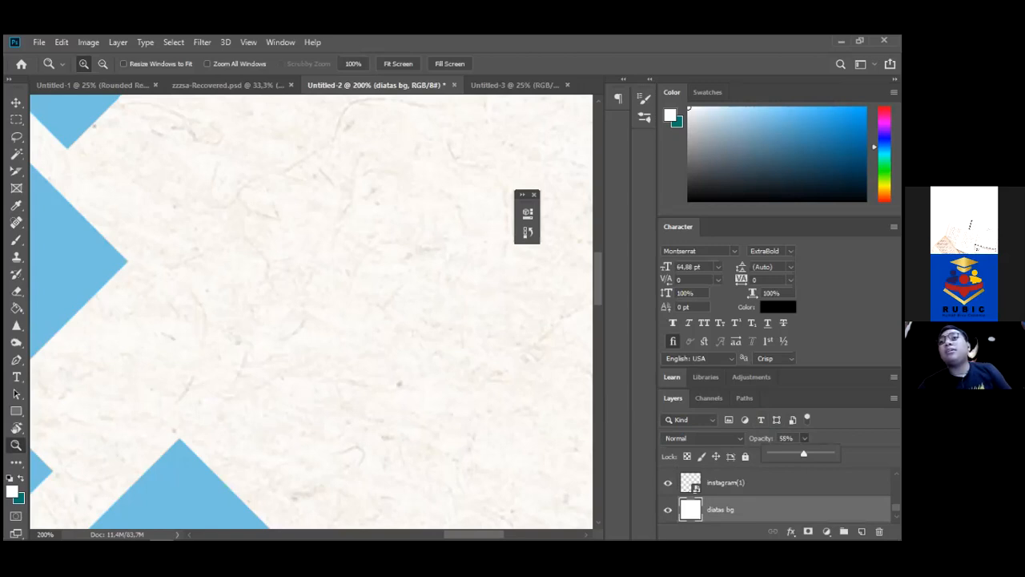
pyautogui.moveTo(804, 454); pyautogui.dragTo(831, 455)
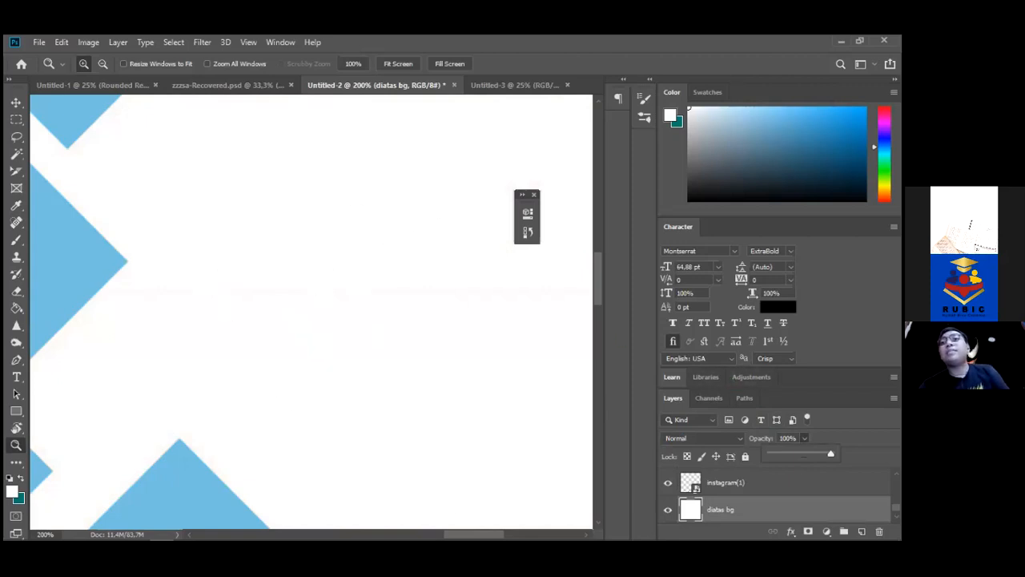
pyautogui.moveTo(830, 454)
pyautogui.mouseDown()
pyautogui.moveTo(797, 455)
pyautogui.moveTo(813, 454)
pyautogui.mouseUp()
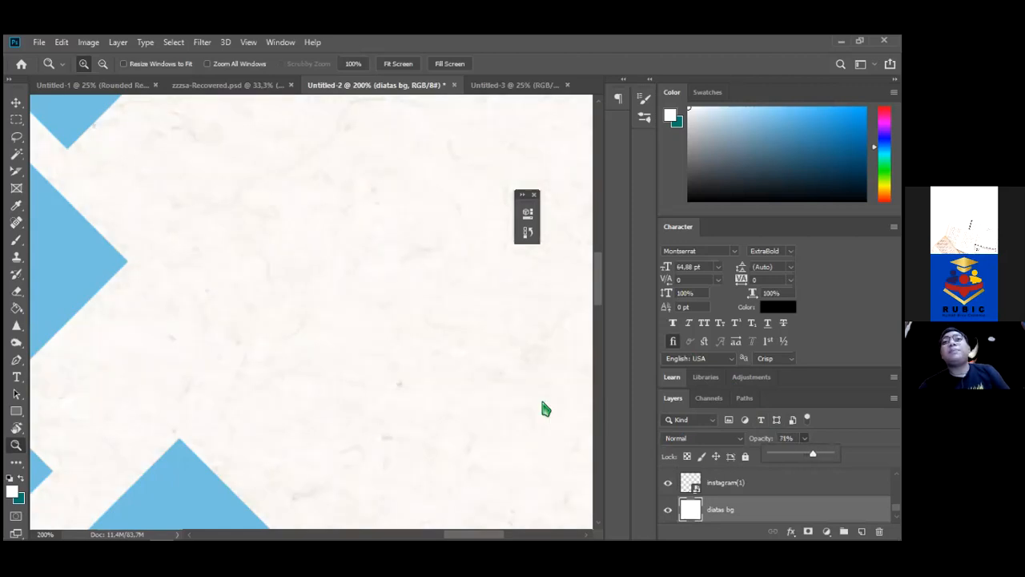
pyautogui.moveTo(813, 454)
pyautogui.mouseDown()
pyautogui.moveTo(831, 454)
pyautogui.moveTo(811, 455)
pyautogui.mouseUp()
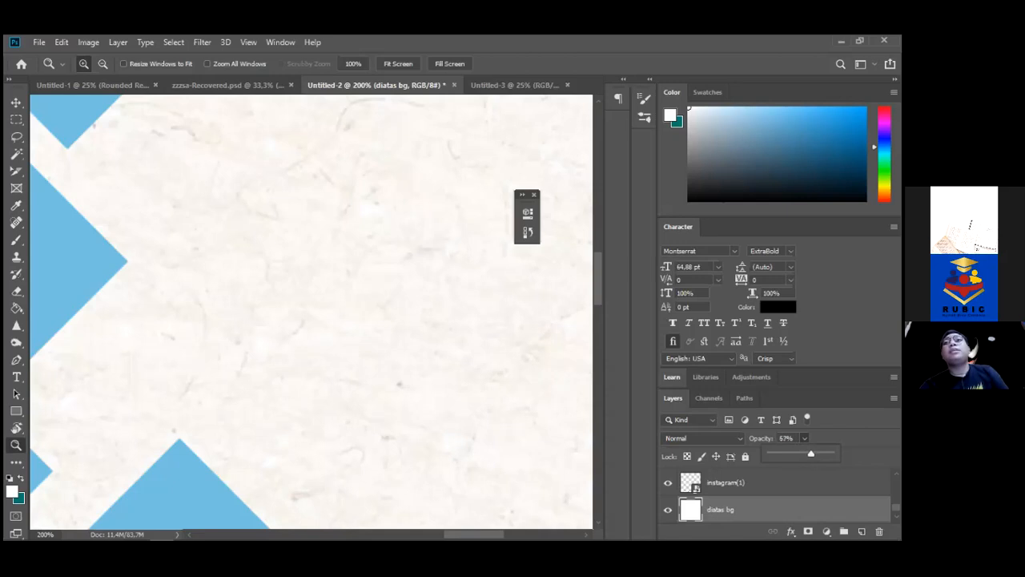
pyautogui.click(410, 64)
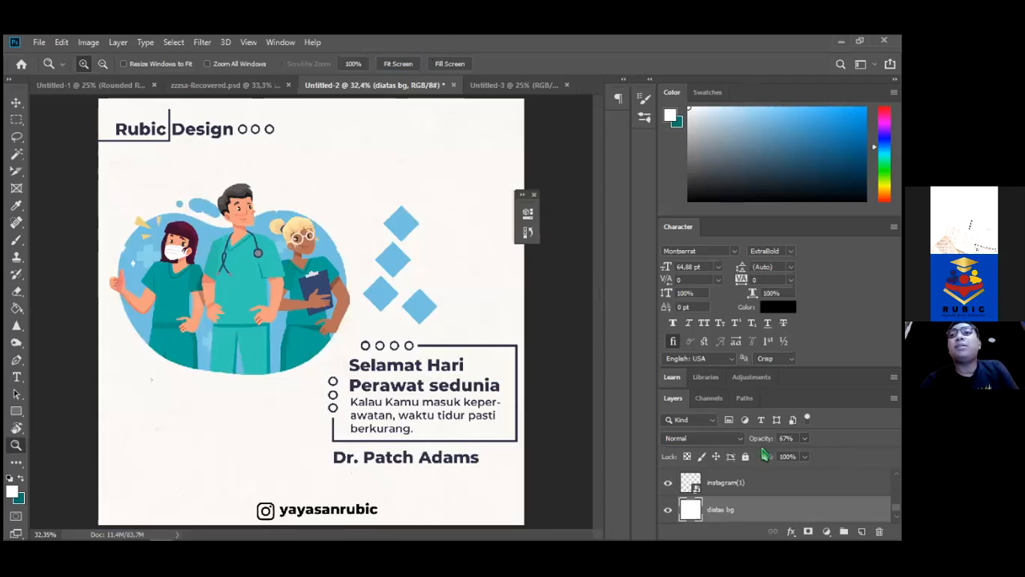
# Set the diatas bg layer's opacity to 59%, then switch to the Illustrator nurse artwork
pyautogui.click(804, 438)
pyautogui.moveTo(805, 454); pyautogui.dragTo(825, 453)
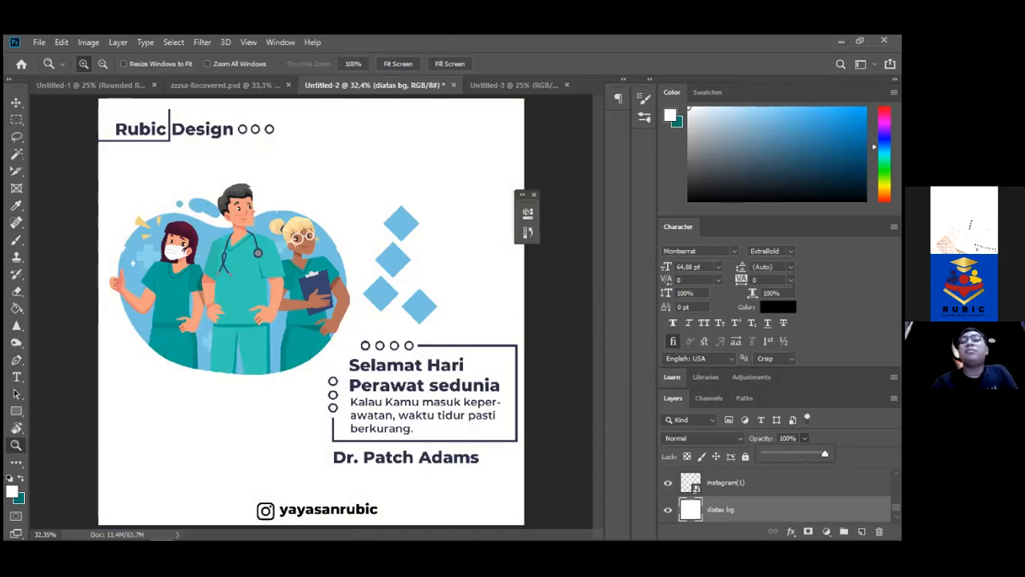
pyautogui.moveTo(825, 454); pyautogui.dragTo(800, 454)
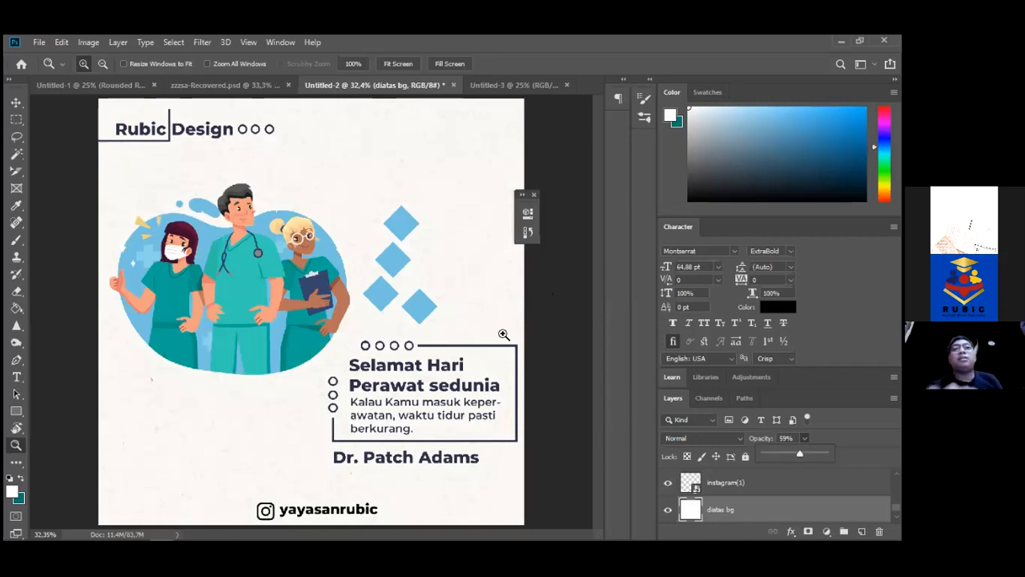
pyautogui.moveTo(293, 533)
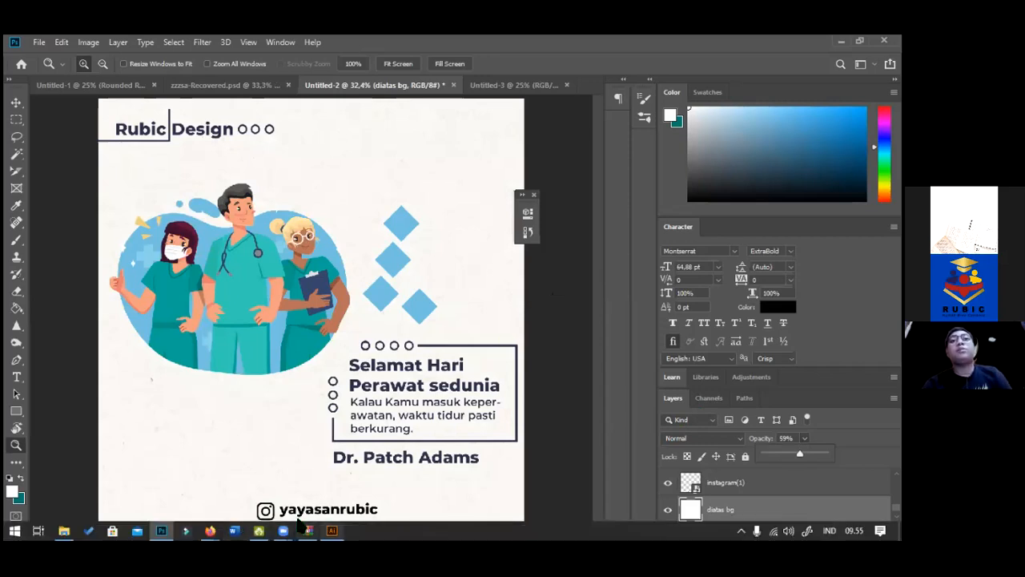
pyautogui.click(331, 530)
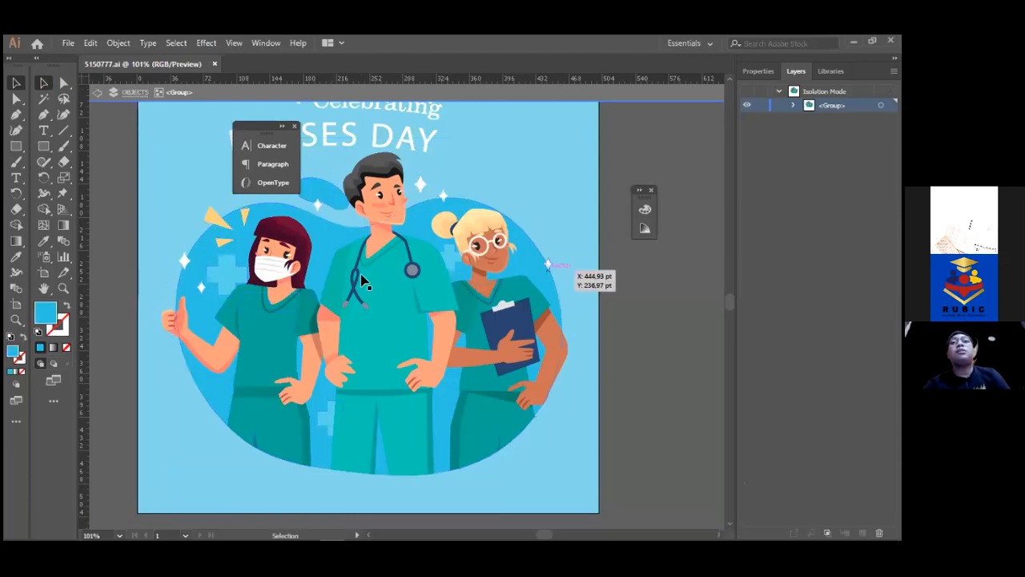
# Enter the nurse artwork's nested groups in isolation mode and select the three-nurse group
pyautogui.doubleClick(398, 281)
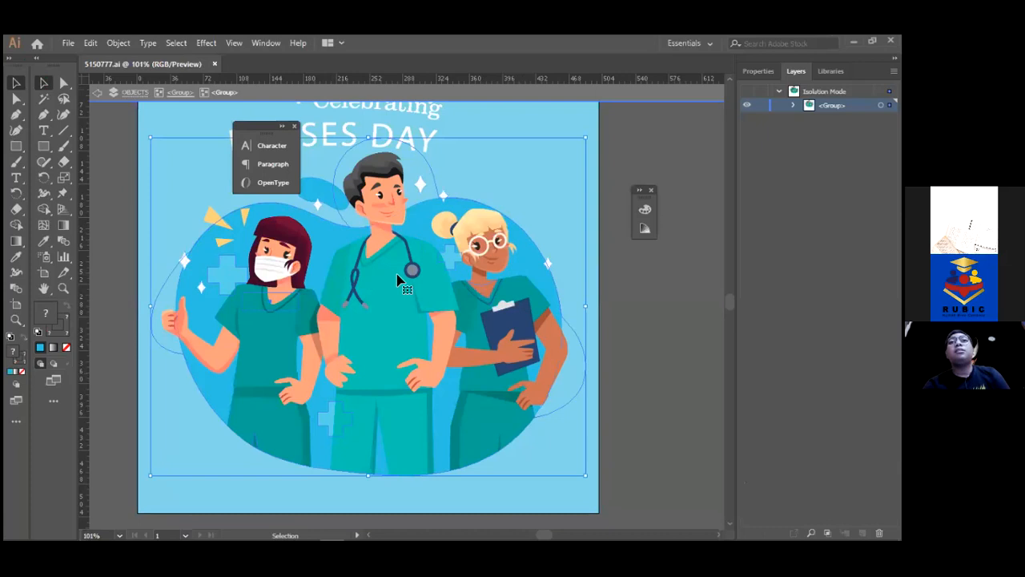
pyautogui.doubleClick(389, 321)
pyautogui.click(389, 321)
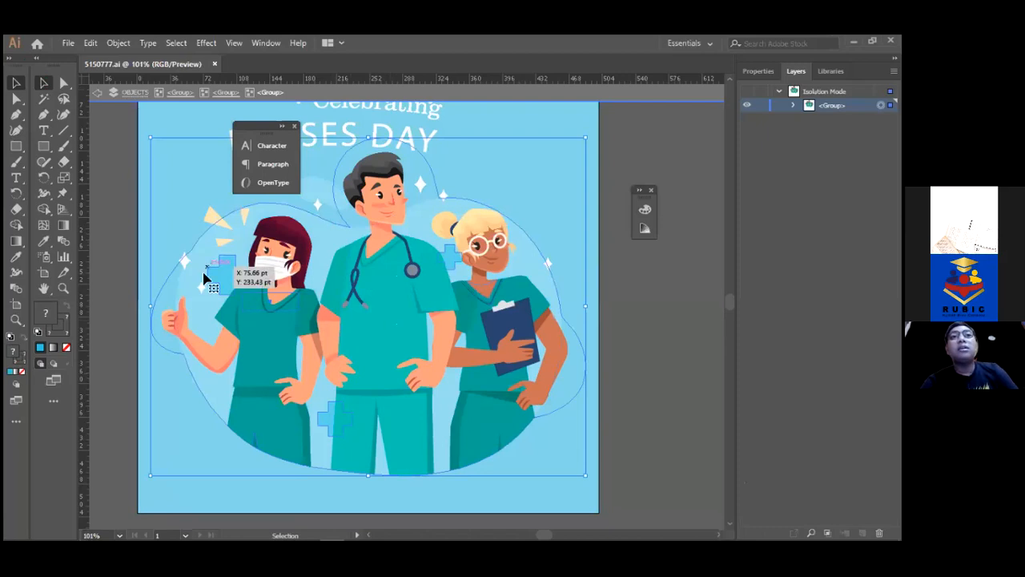
pyautogui.doubleClick(245, 343)
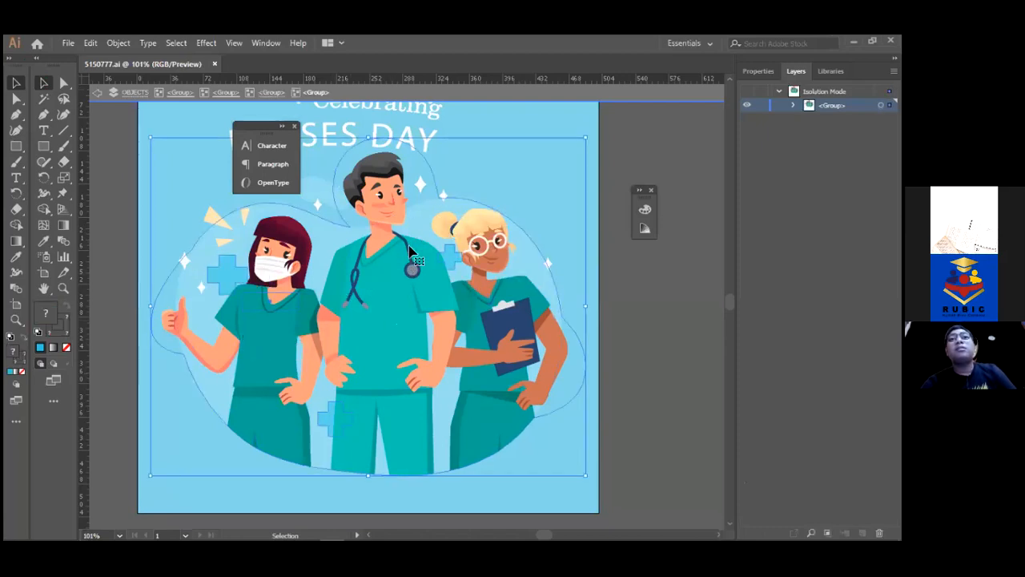
# Paste the copied nurse artwork from Illustrator into the Photoshop flyer as pixels
pyautogui.press('a')
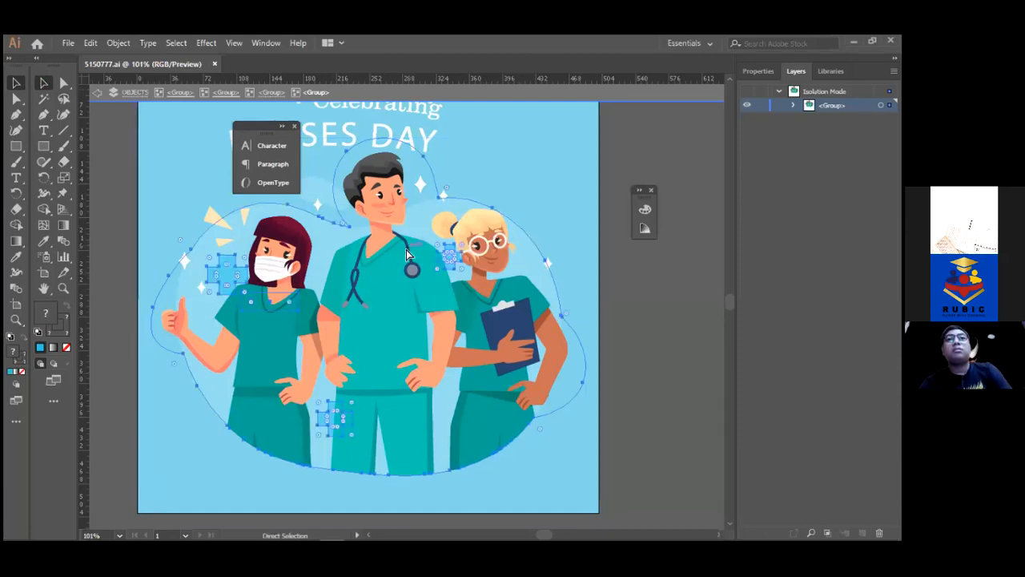
pyautogui.press('v')
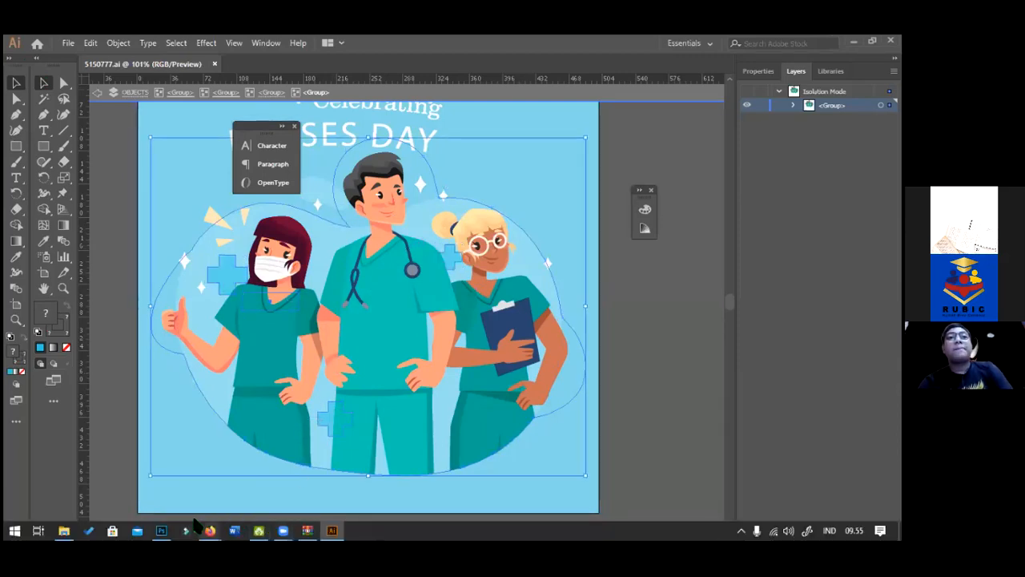
pyautogui.click(161, 531)
pyautogui.hotkey('ctrl', 'v')
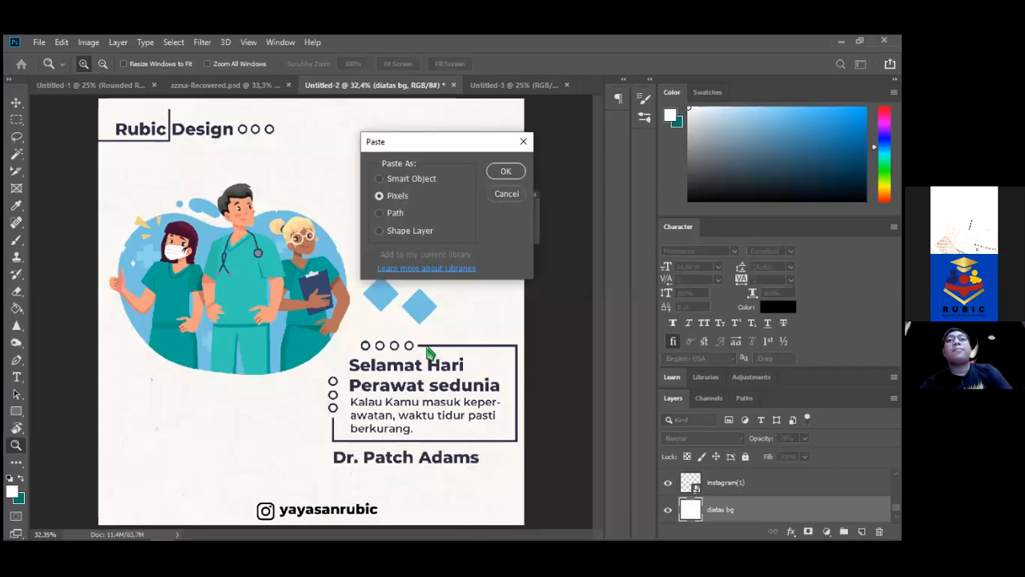
pyautogui.press('Return')
# Place the pasted nurses at the lower left and delete the old large nurse illustration
pyautogui.moveTo(335, 324); pyautogui.dragTo(245, 466)
pyautogui.press('z')
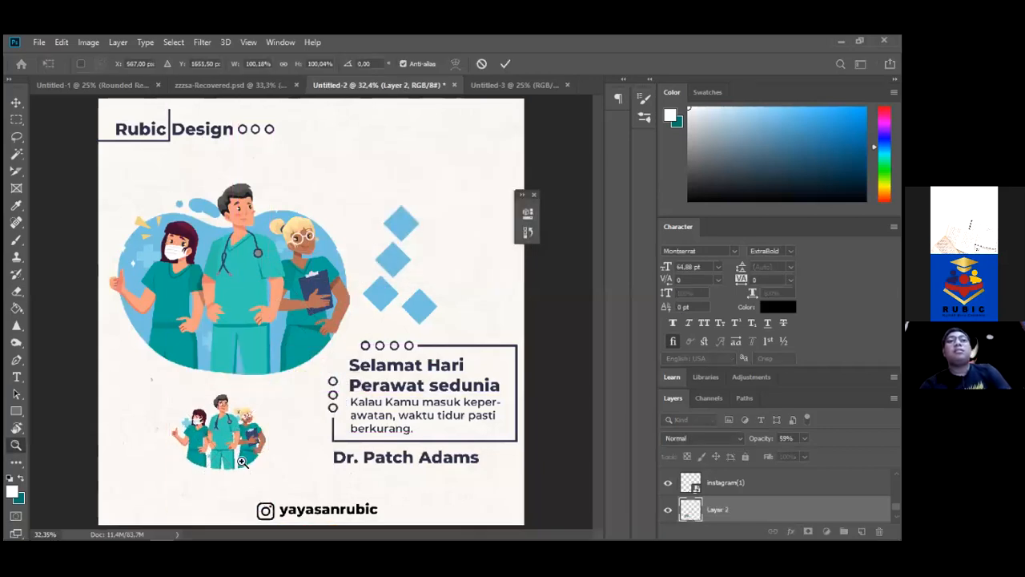
pyautogui.press('v')
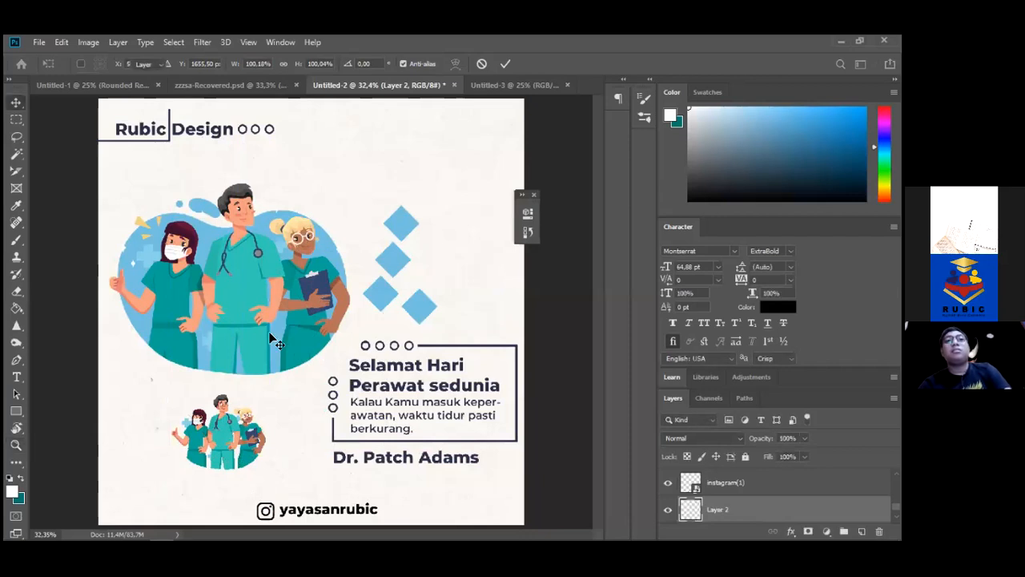
pyautogui.click(278, 342)
pyautogui.press('Delete')
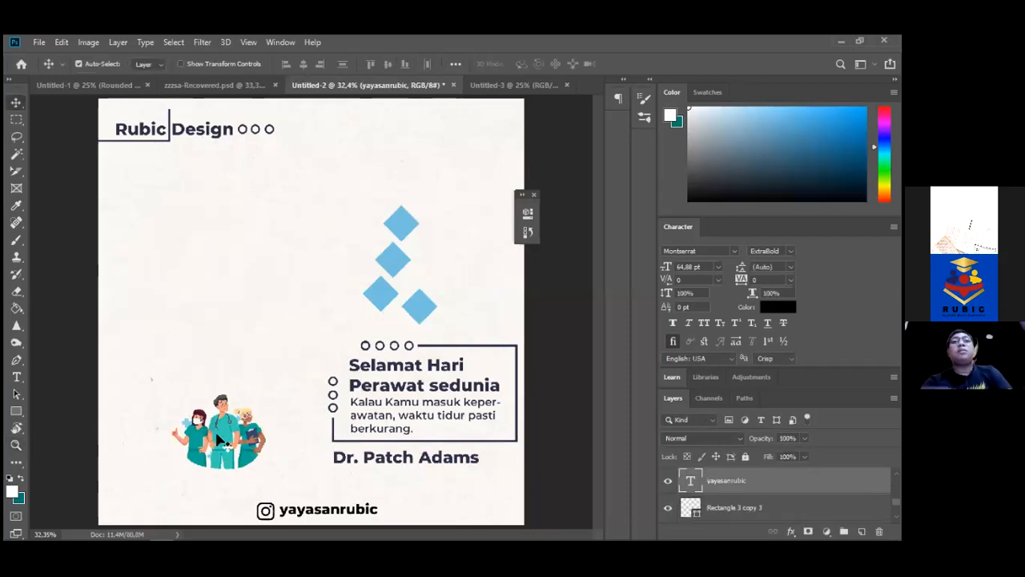
# Scale the small pasted nurse image up with Free Transform
pyautogui.click(221, 439)
pyautogui.hotkey('ctrl', 't')
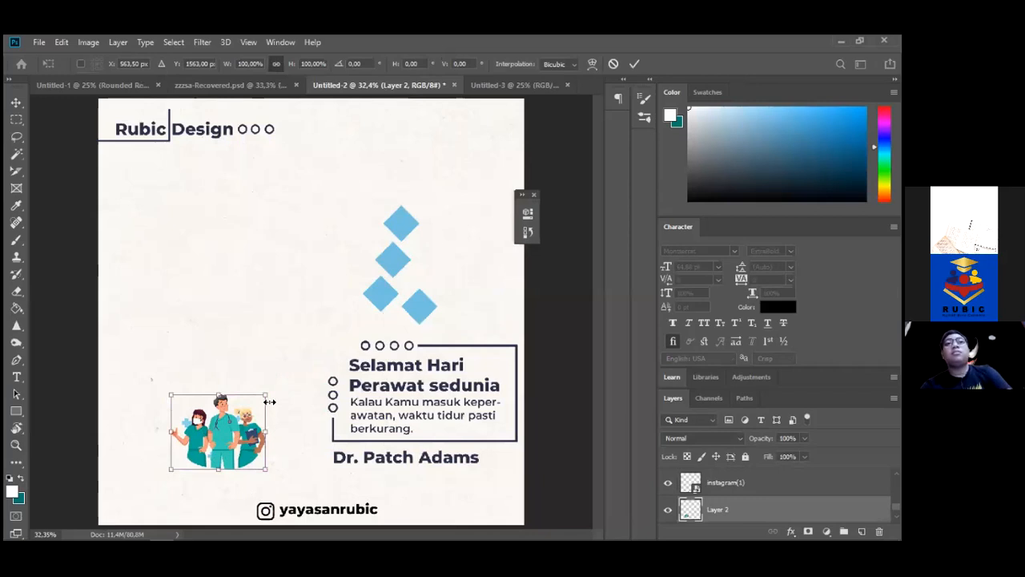
pyautogui.moveTo(268, 393); pyautogui.dragTo(232, 258)
pyautogui.press('Return')
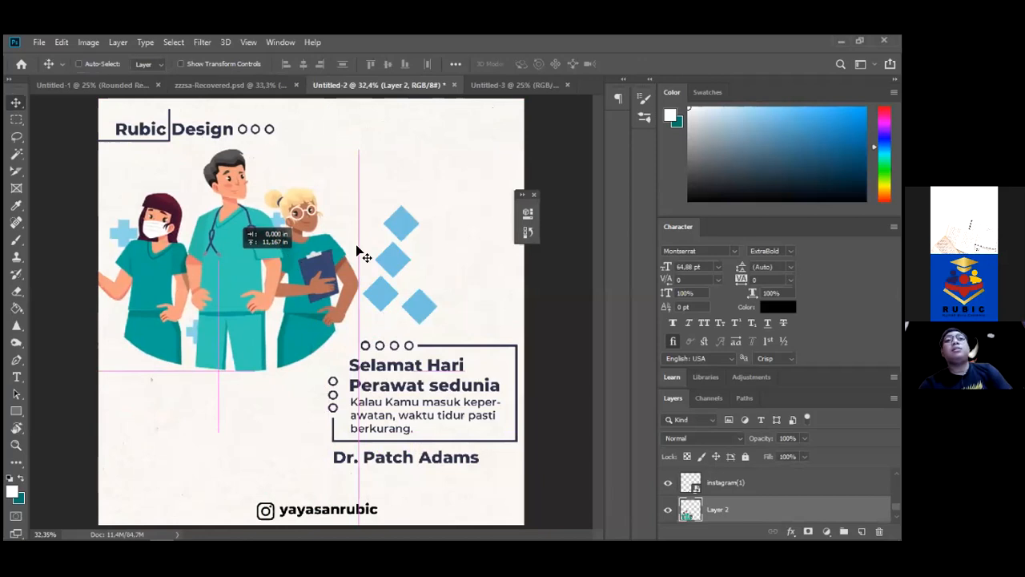
pyautogui.moveTo(400, 285); pyautogui.dragTo(403, 284)
pyautogui.hotkey('ctrl', 'z')
# Remove the blue diamond shapes from the flyer
pyautogui.moveTo(405, 224); pyautogui.dragTo(440, 314)
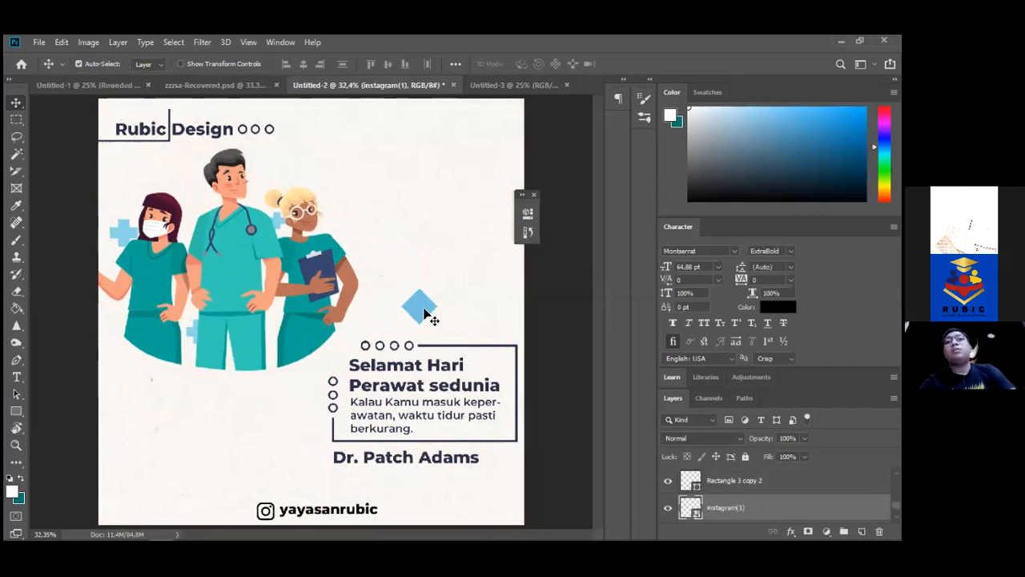
pyautogui.click(425, 313)
pyautogui.press('Delete')
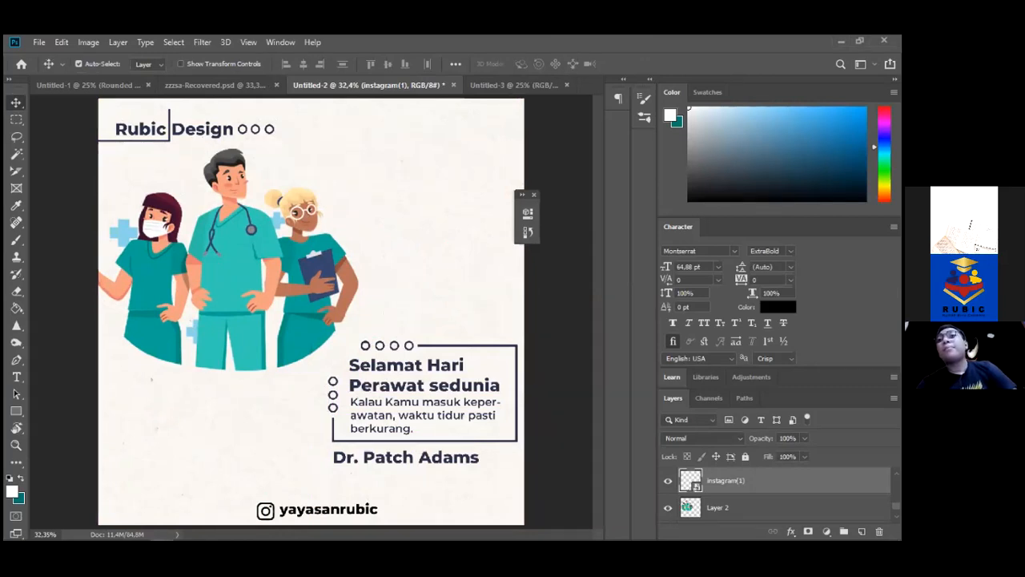
# Lock the instagram(1) and paper background layers while repositioning the nurse illustration
pyautogui.click(745, 457)
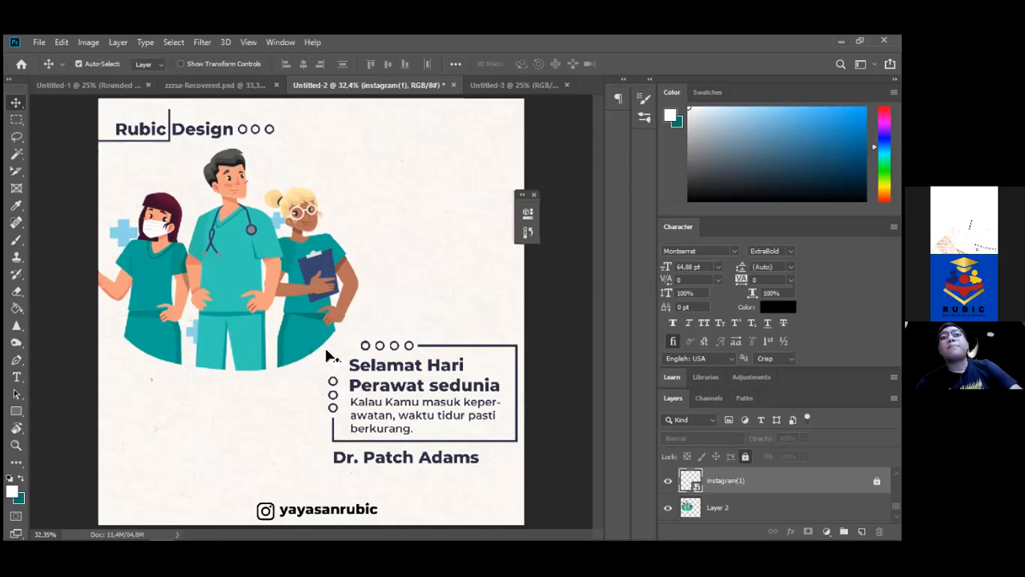
pyautogui.moveTo(323, 341); pyautogui.dragTo(502, 192)
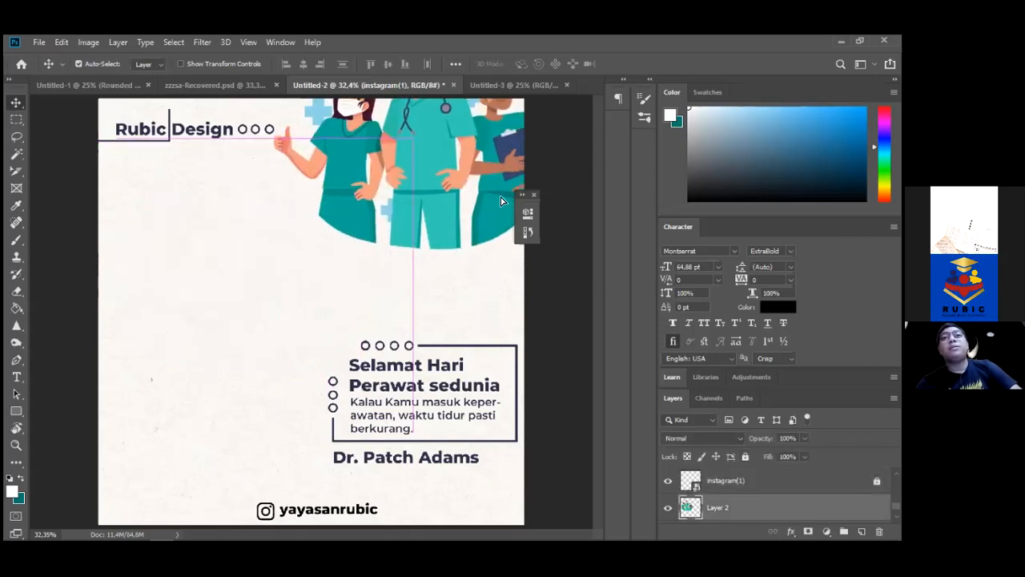
pyautogui.moveTo(284, 324); pyautogui.dragTo(485, 483)
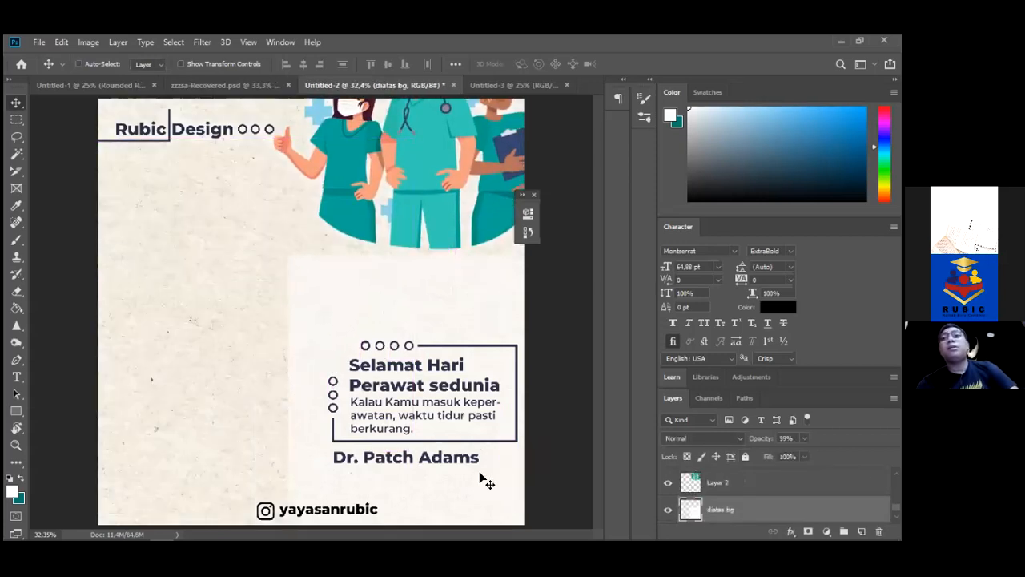
pyautogui.hotkey('ctrl', 'z')
pyautogui.click(745, 456)
pyautogui.moveTo(436, 177); pyautogui.dragTo(316, 439)
# Shrink the nurse illustration to about 56% and move it to the upper left
pyautogui.moveTo(343, 214); pyautogui.dragTo(336, 280)
pyautogui.hotkey('ctrl', 't')
pyautogui.moveTo(450, 138); pyautogui.dragTo(319, 231)
pyautogui.press('Return')
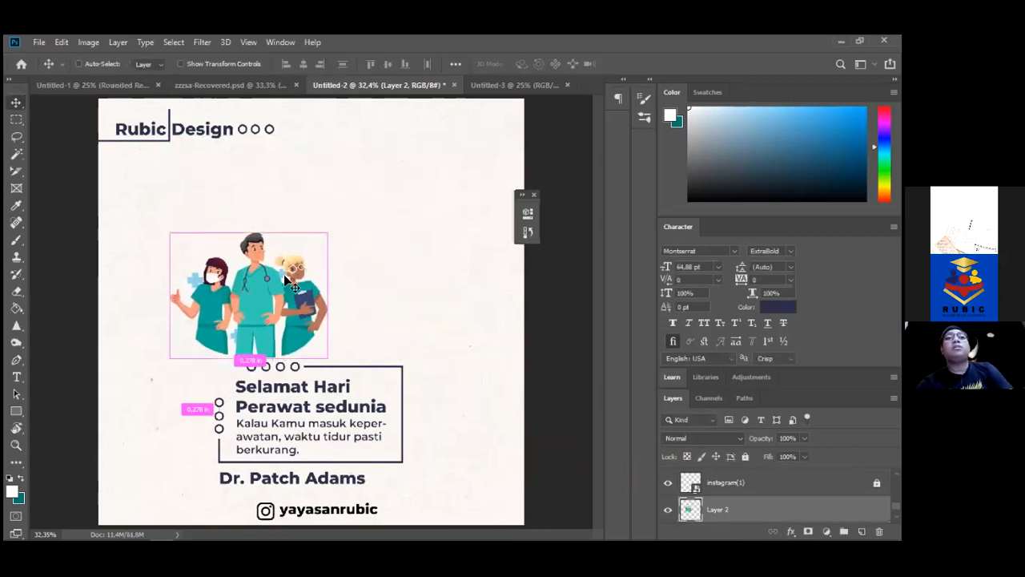
pyautogui.moveTo(242, 275); pyautogui.dragTo(308, 243)
pyautogui.moveTo(182, 340); pyautogui.dragTo(402, 411)
pyautogui.click(246, 302)
pyautogui.moveTo(246, 302); pyautogui.dragTo(123, 330)
pyautogui.moveTo(215, 328); pyautogui.dragTo(245, 264)
# Select the quote box layers and shift the box to the right
pyautogui.moveTo(241, 357); pyautogui.dragTo(425, 484)
pyautogui.moveTo(291, 414); pyautogui.dragTo(365, 401)
pyautogui.moveTo(203, 247); pyautogui.dragTo(200, 310)
# Enlarge the nurse illustration slightly and place it beside the quote box
pyautogui.hotkey('ctrl', 't')
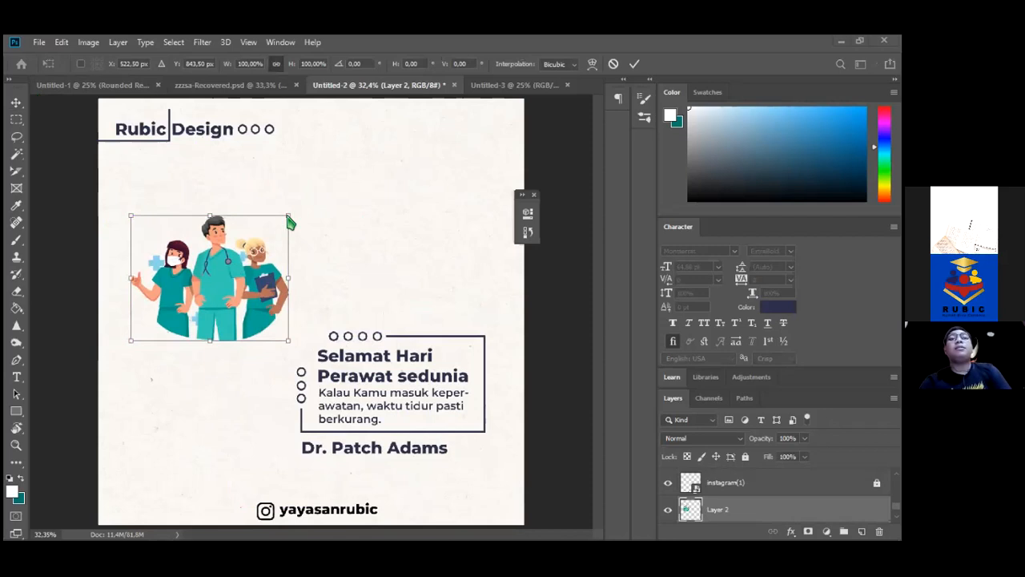
pyautogui.moveTo(288, 216); pyautogui.dragTo(356, 169)
pyautogui.press('Return')
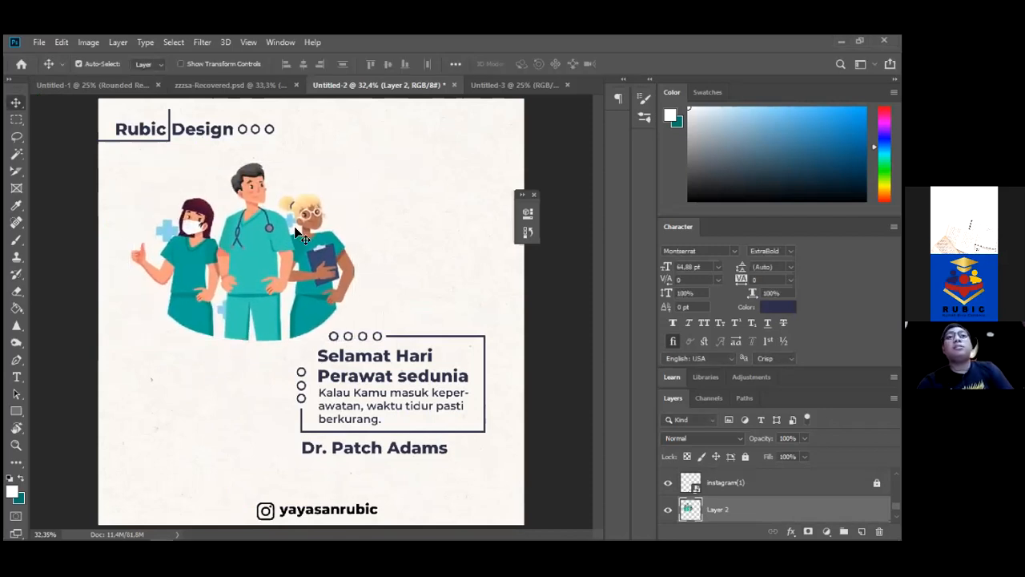
pyautogui.moveTo(272, 250); pyautogui.dragTo(246, 269)
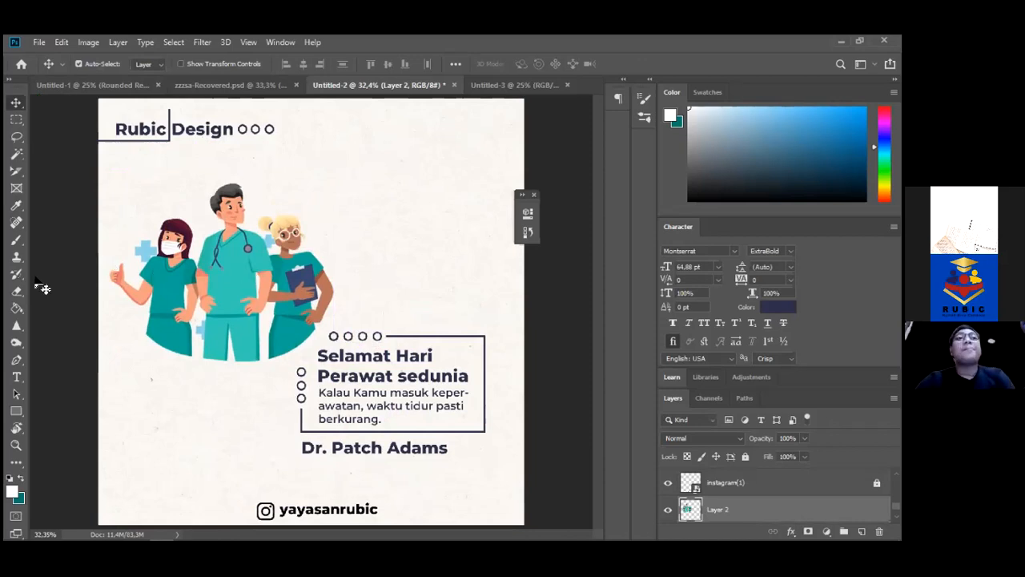
pyautogui.moveTo(16, 411); pyautogui.dragTo(76, 435)
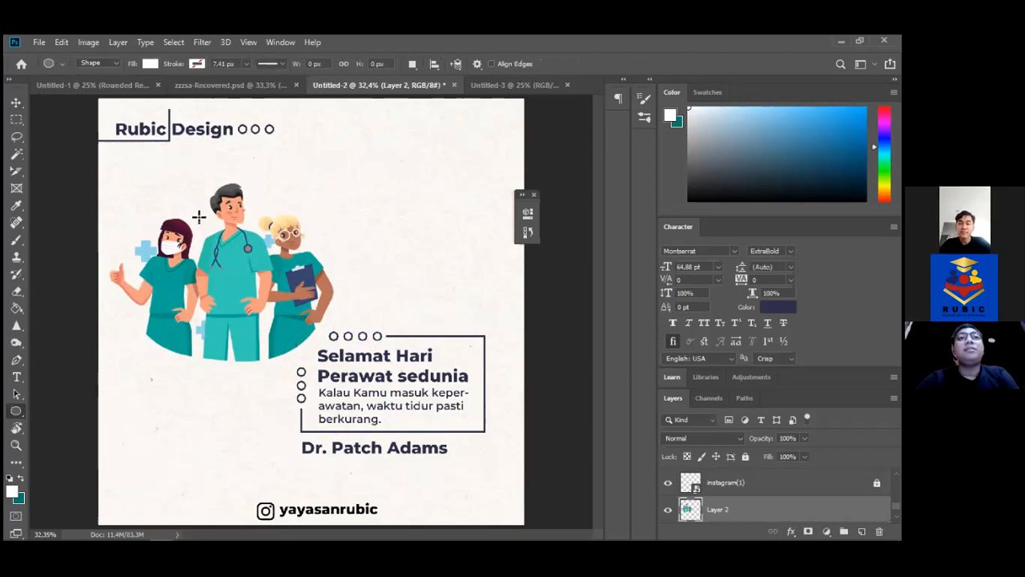
# Draw a large circle over the nurses with no fill and a dark outline
pyautogui.moveTo(107, 170); pyautogui.dragTo(422, 408)
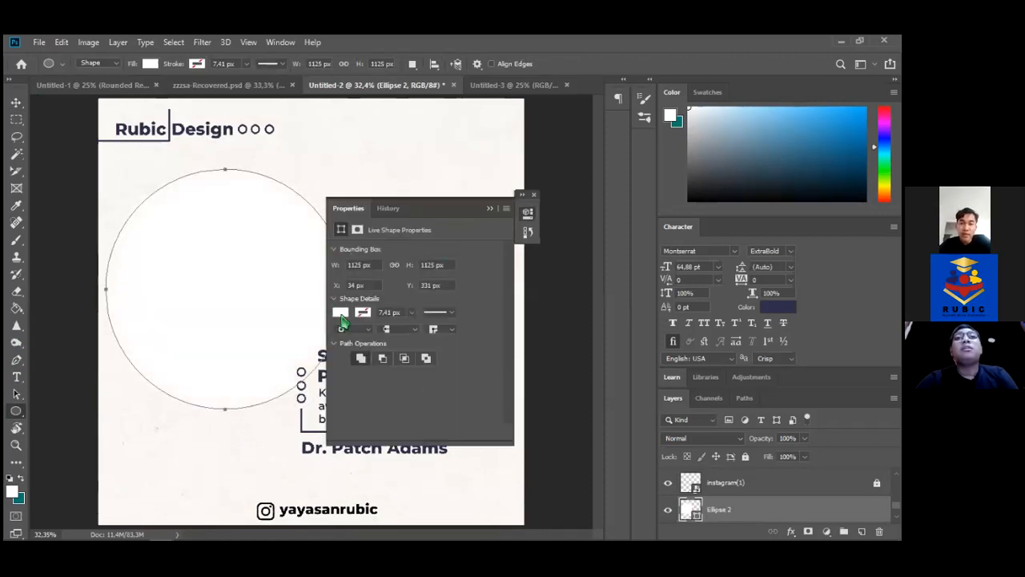
pyautogui.click(341, 314)
pyautogui.click(344, 338)
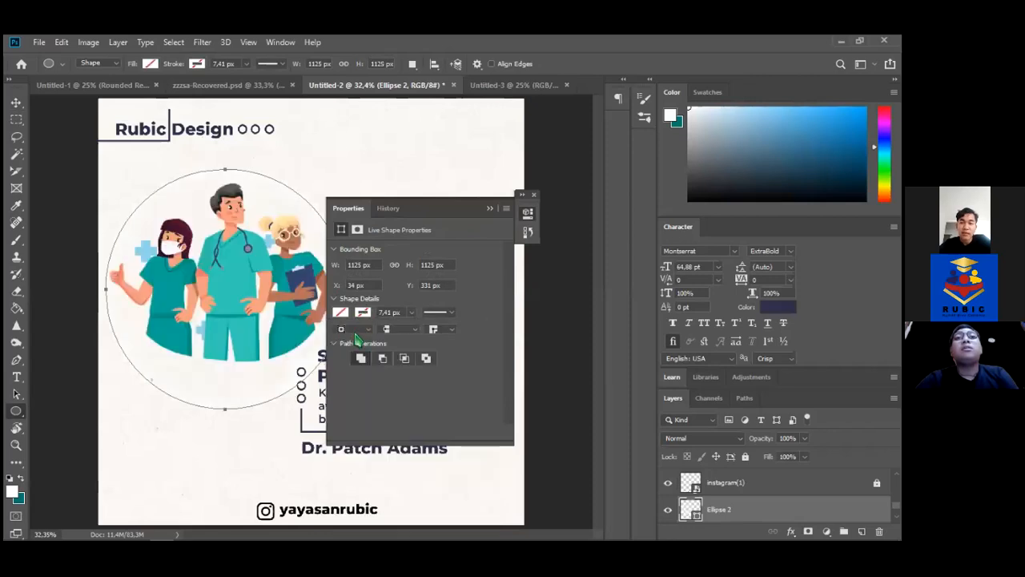
pyautogui.click(362, 314)
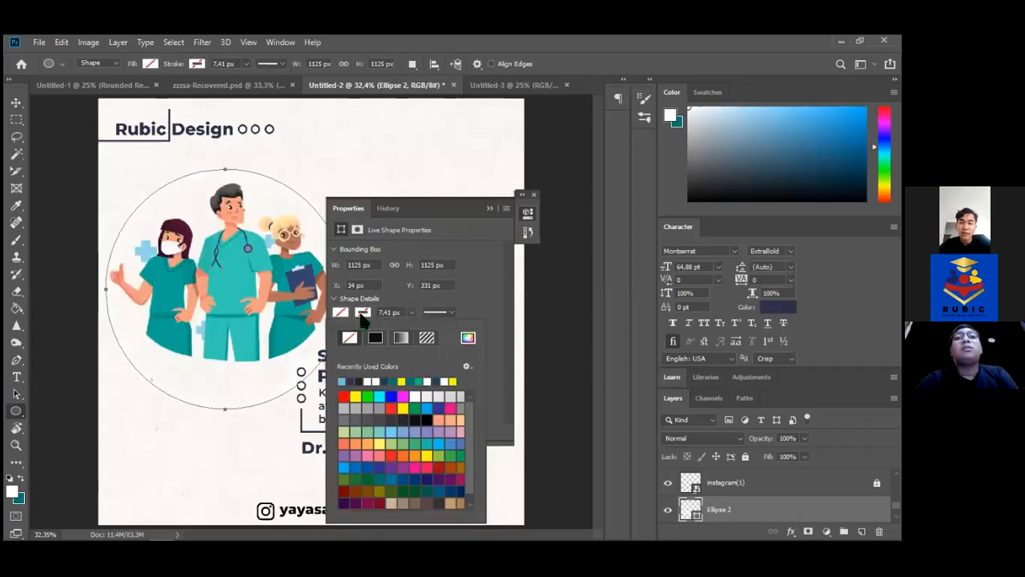
pyautogui.click(355, 380)
# Nudge the outlined circle up and slightly right to center it on the nurses
pyautogui.click(16, 102)
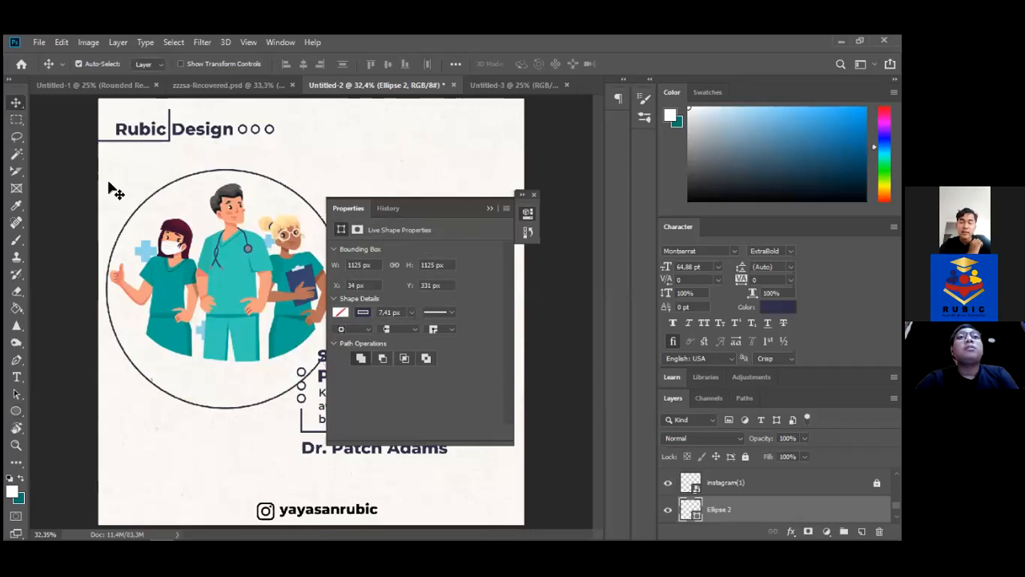
pyautogui.press('Right')
pyautogui.press('Right')
pyautogui.press('Left')
pyautogui.press('Left')
pyautogui.press('Left')
pyautogui.press('Left')
pyautogui.press('Left')
pyautogui.press('Left')
pyautogui.press('Left')
pyautogui.press('Up')
pyautogui.press('Up')
pyautogui.press('Up')
pyautogui.press('Up')
pyautogui.press('Up')
pyautogui.press('Up')
pyautogui.press('Up')
pyautogui.press('Up')
pyautogui.press('Up')
pyautogui.press('Up')
pyautogui.press('Up')
pyautogui.press('Up')
pyautogui.press('Up')
pyautogui.press('Up')
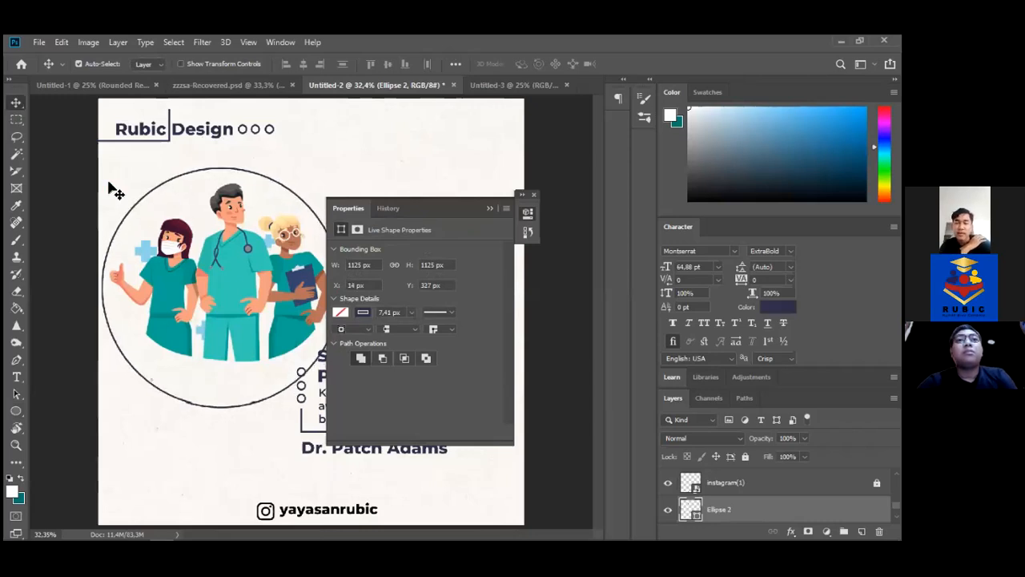
pyautogui.press('Up')
pyautogui.press('Up')
pyautogui.press('Up')
pyautogui.press('Up')
pyautogui.press('Up')
pyautogui.press('Up')
pyautogui.press('Up')
pyautogui.press('Up')
pyautogui.press('Up')
pyautogui.press('Up')
pyautogui.press('Up')
pyautogui.press('Up')
pyautogui.press('Right')
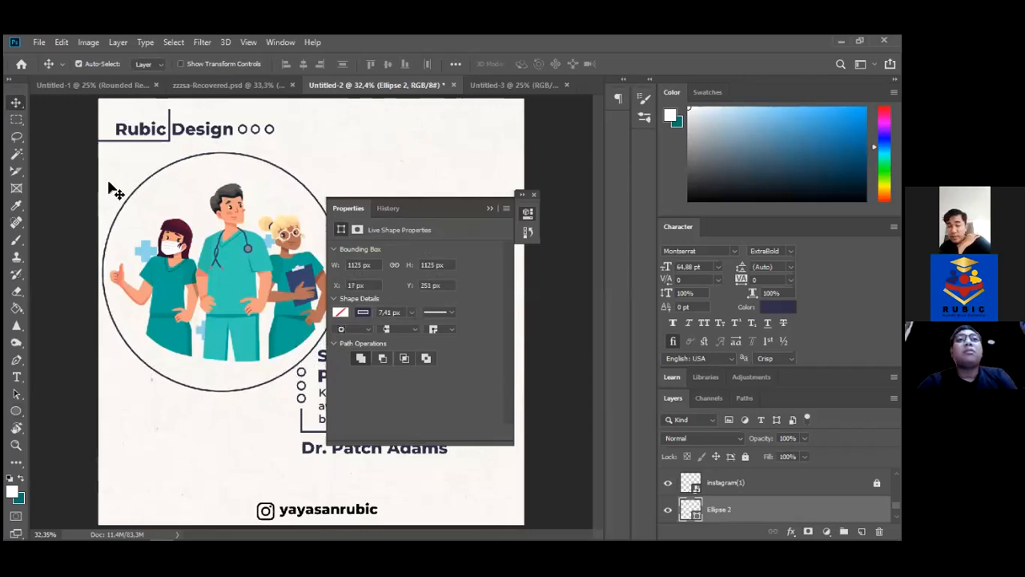
pyautogui.click(485, 210)
pyautogui.press('Right')
pyautogui.press('Right')
pyautogui.press('Right')
pyautogui.press('Right')
pyautogui.press('Right')
pyautogui.press('Right')
pyautogui.press('Right')
pyautogui.press('Right')
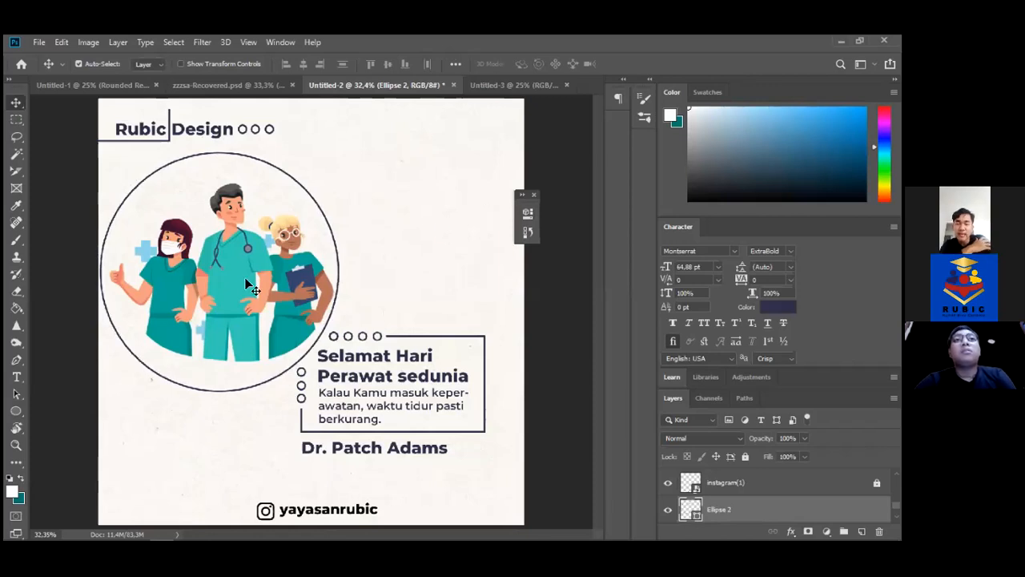
# Squash the circle down from the top and nudge it up and right
pyautogui.hotkey('ctrl', 't')
pyautogui.moveTo(220, 151); pyautogui.dragTo(220, 173)
pyautogui.press('Return')
pyautogui.hotkey('shift', 'Up')
pyautogui.hotkey('shift', 'Up')
pyautogui.hotkey('shift', 'Up')
pyautogui.hotkey('shift', 'Right')
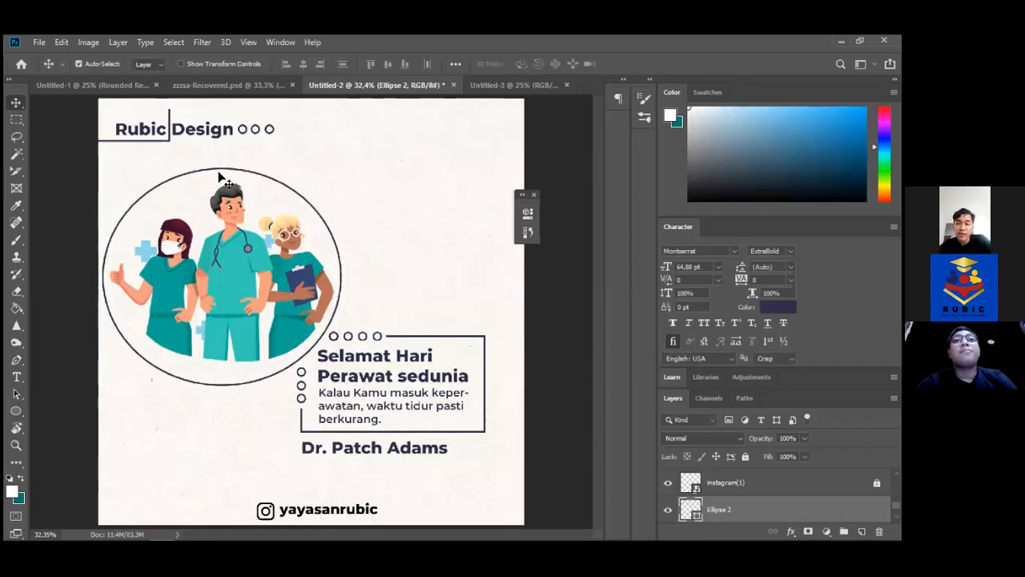
# Squash the circle up from the bottom and fine-tune its position
pyautogui.hotkey('ctrl', 't')
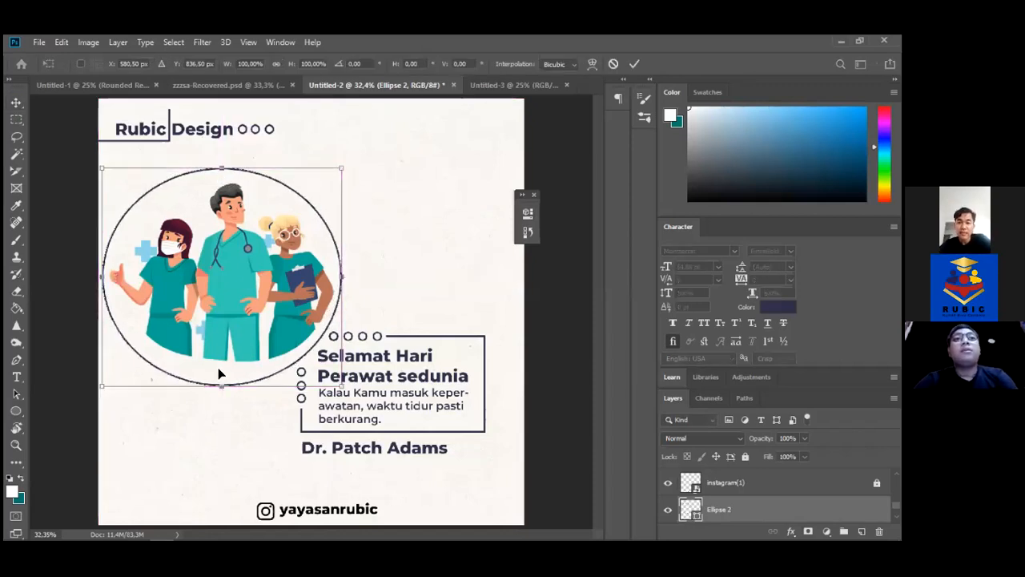
pyautogui.moveTo(222, 385); pyautogui.dragTo(228, 377)
pyautogui.press('Return')
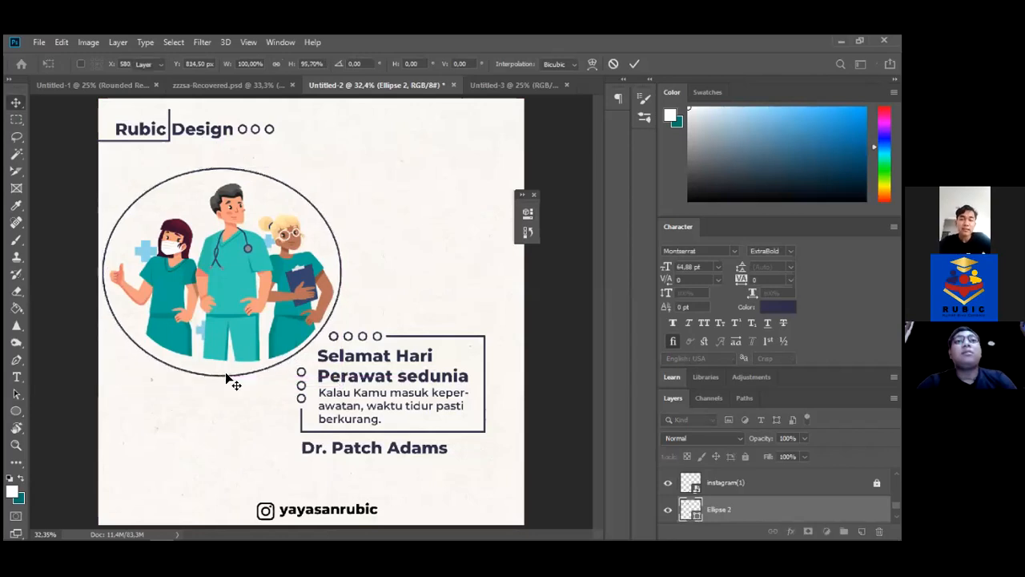
pyautogui.hotkey('shift', 'Right')
pyautogui.hotkey('shift', 'Right')
pyautogui.hotkey('shift', 'Down')
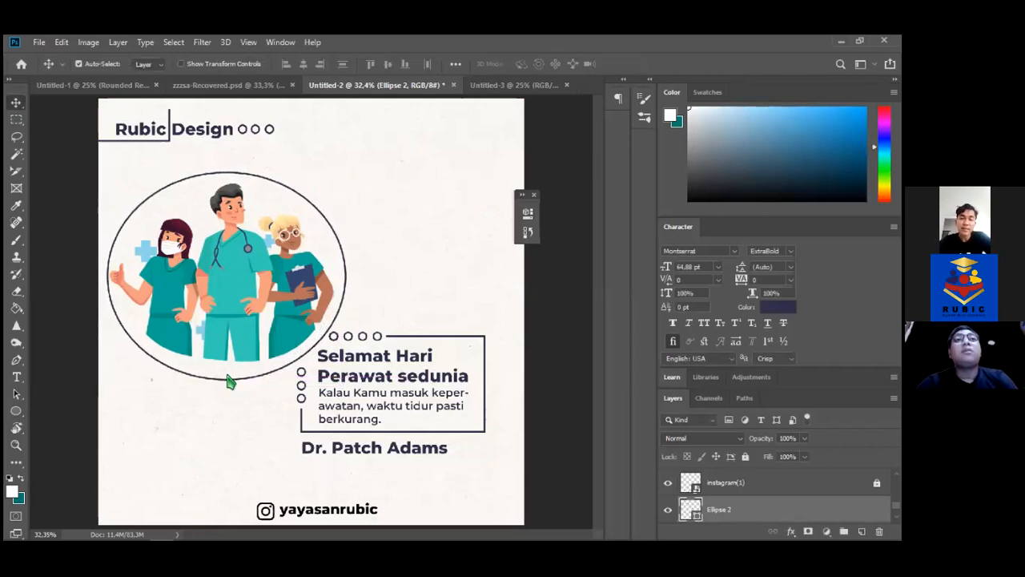
pyautogui.press('Right')
pyautogui.press('Left')
pyautogui.press('Down')
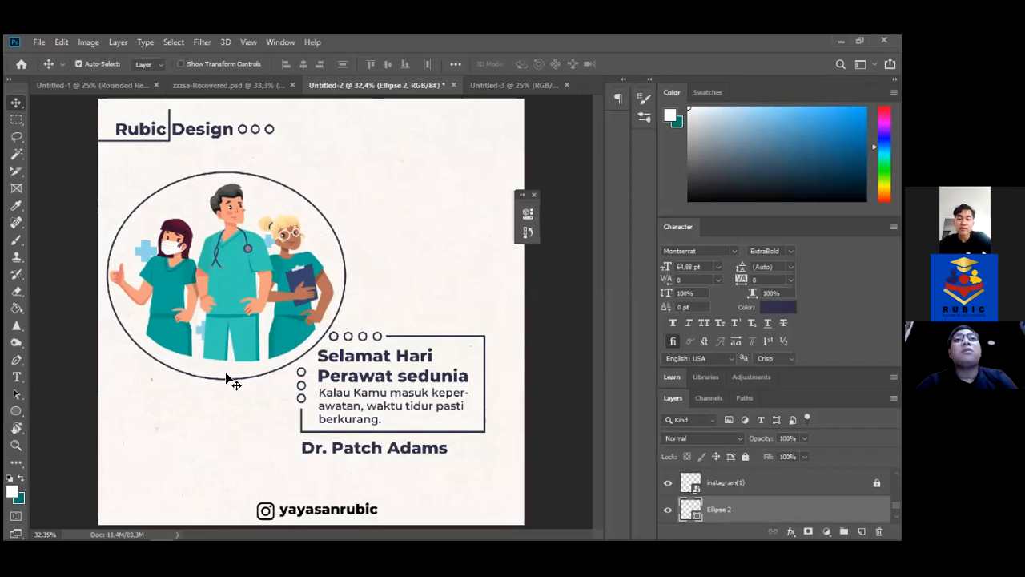
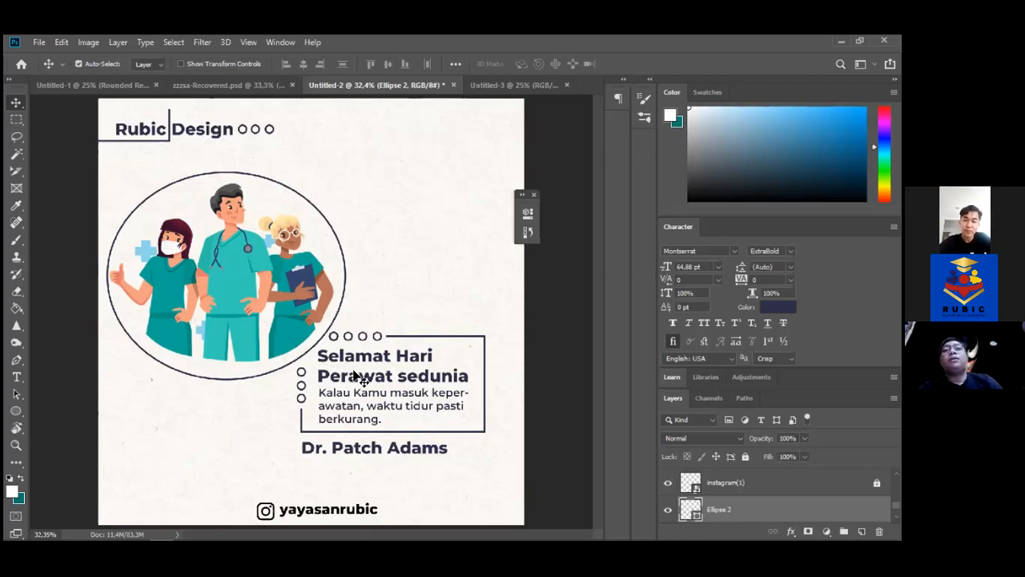
# Switch to Illustrator to view the source nurses artwork in 5150777.ai
pyautogui.moveTo(64, 535)
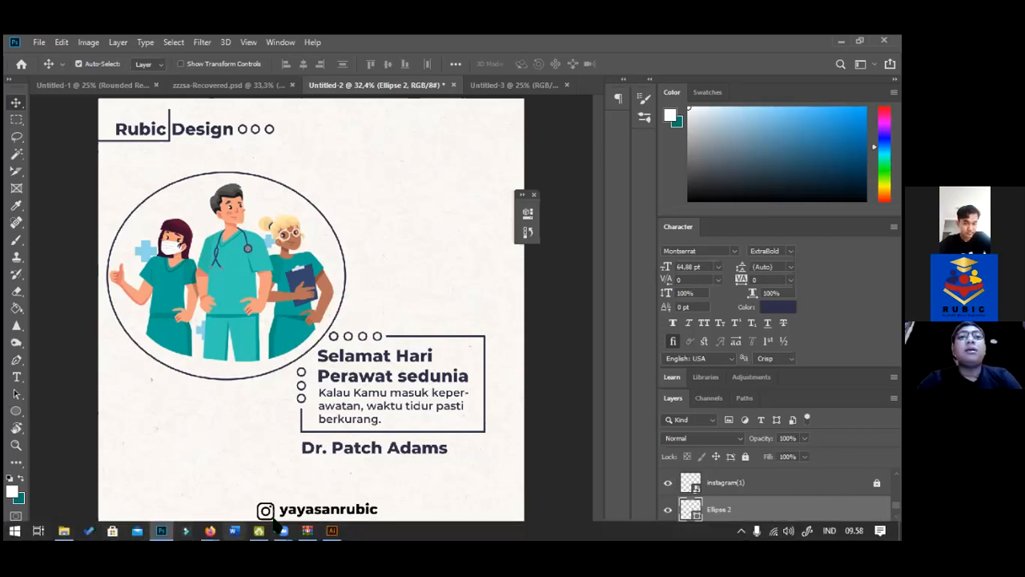
pyautogui.hotkey('alt', 'Tab')
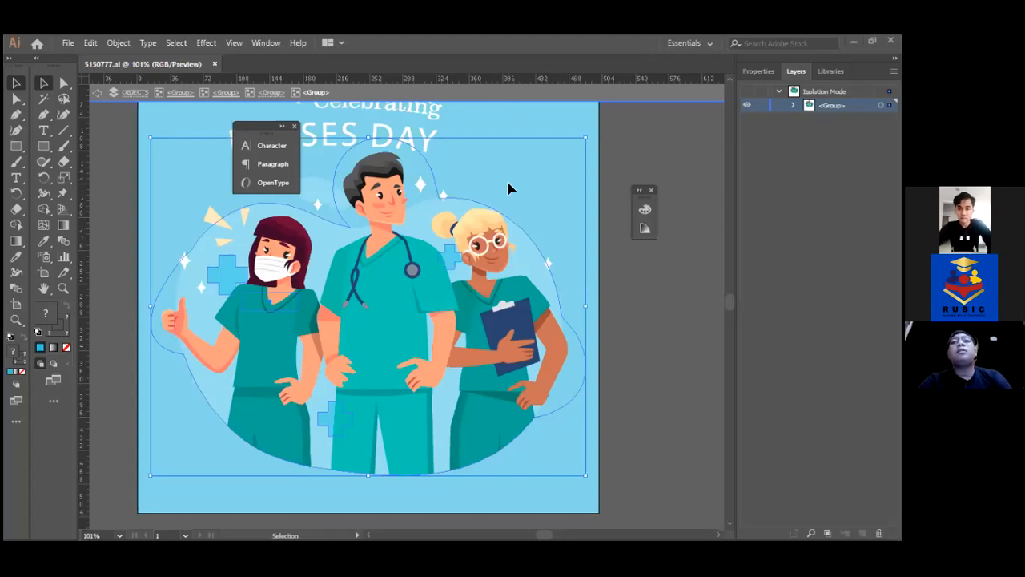
# Inspect the Illustrator artwork by deselecting and reselecting the whole nurses illustration group
pyautogui.moveTo(288, 527)
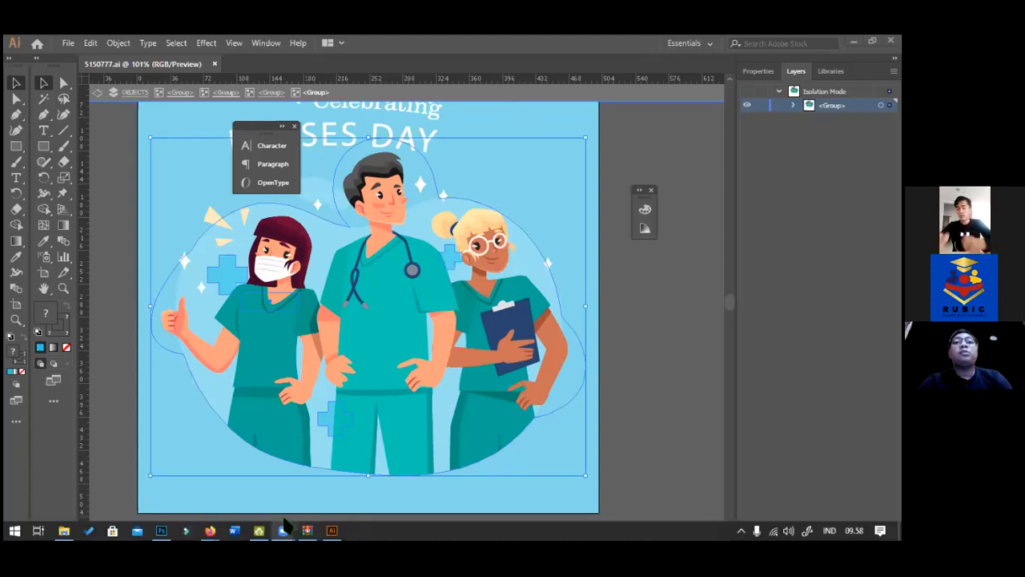
pyautogui.click(164, 528)
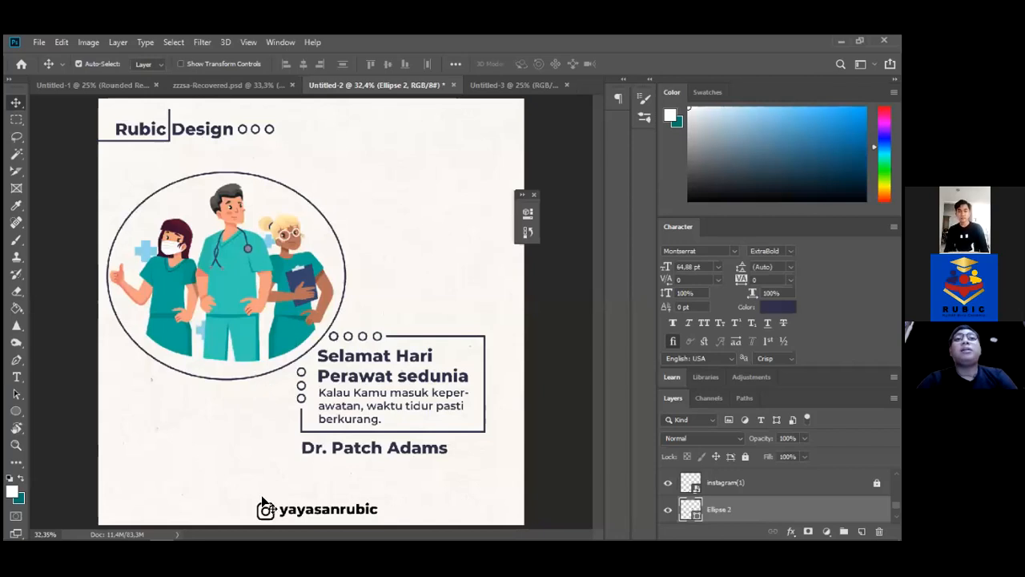
pyautogui.moveTo(333, 527)
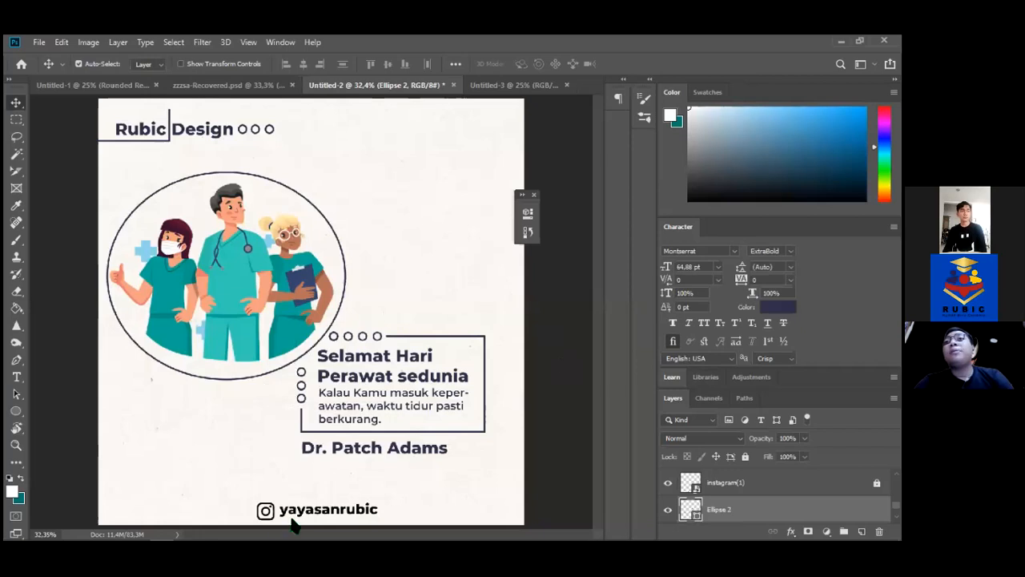
pyautogui.moveTo(220, 525)
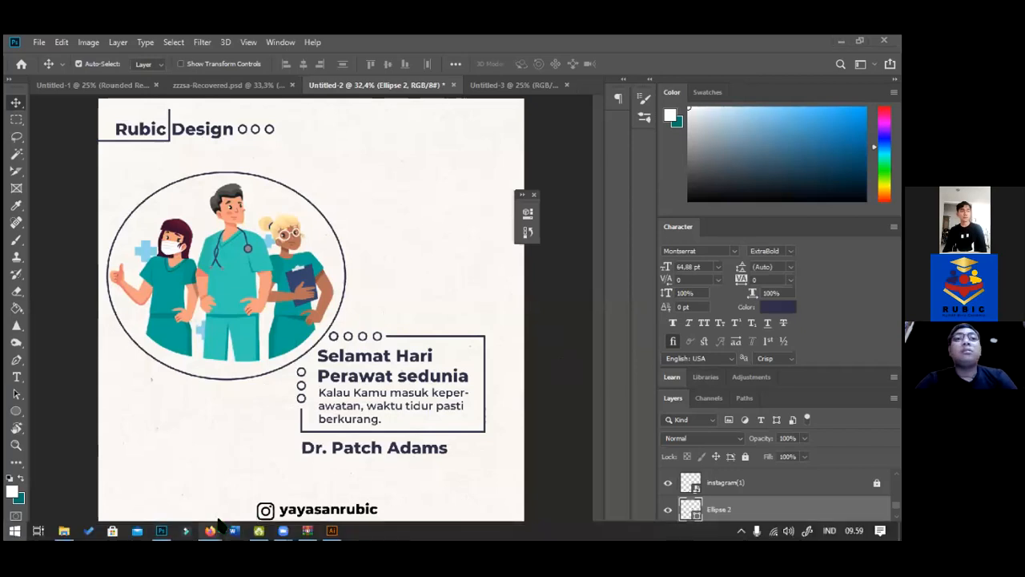
pyautogui.press('super')
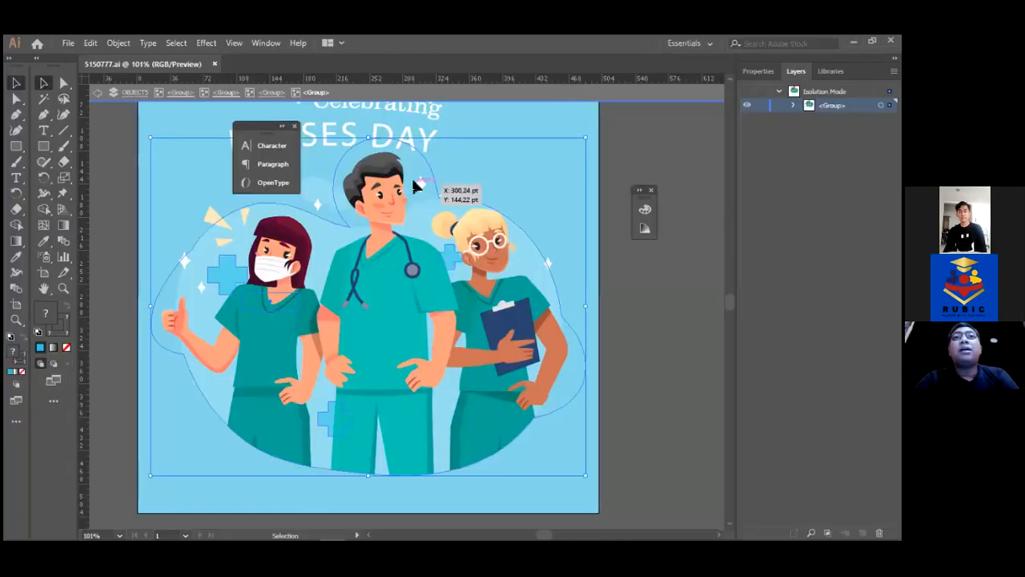
pyautogui.click(670, 189)
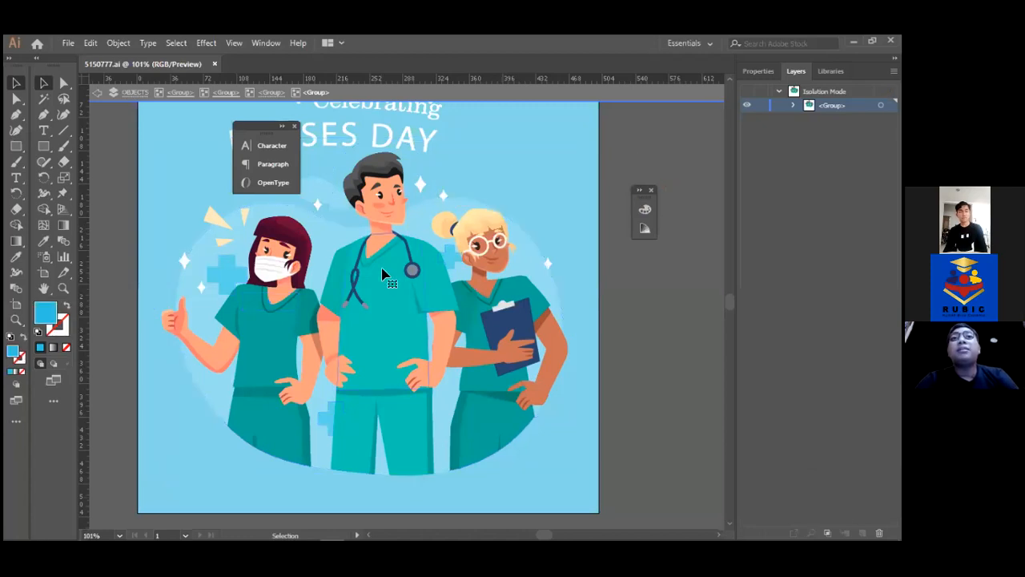
pyautogui.click(383, 274)
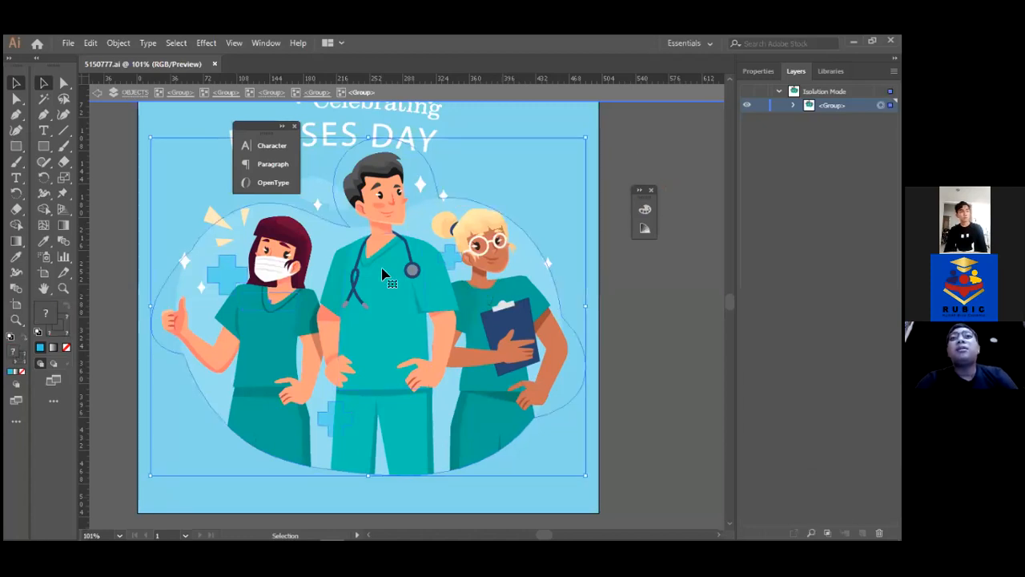
# Return to the Photoshop flyer Untitled-2
pyautogui.moveTo(289, 519)
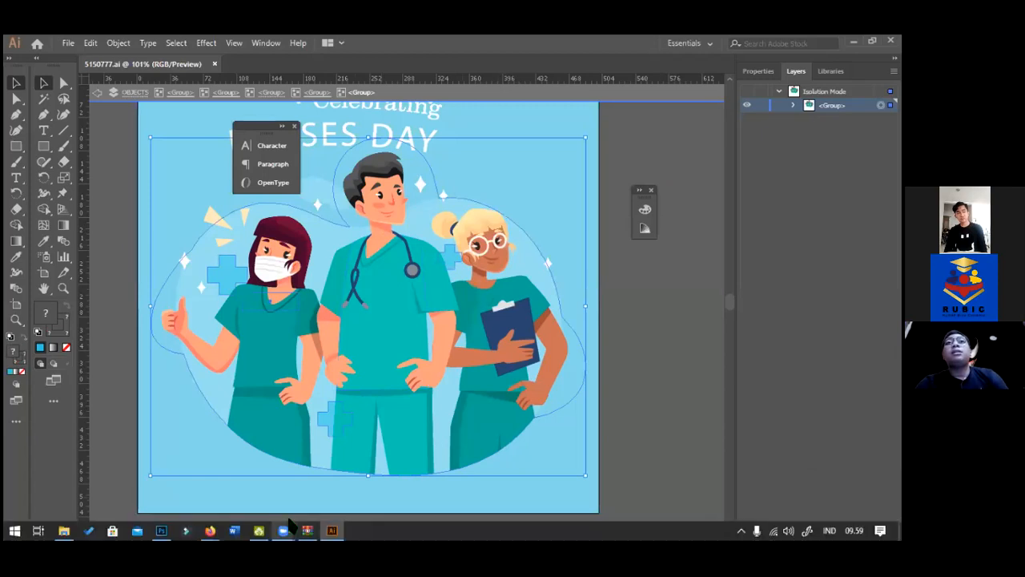
pyautogui.press('super')
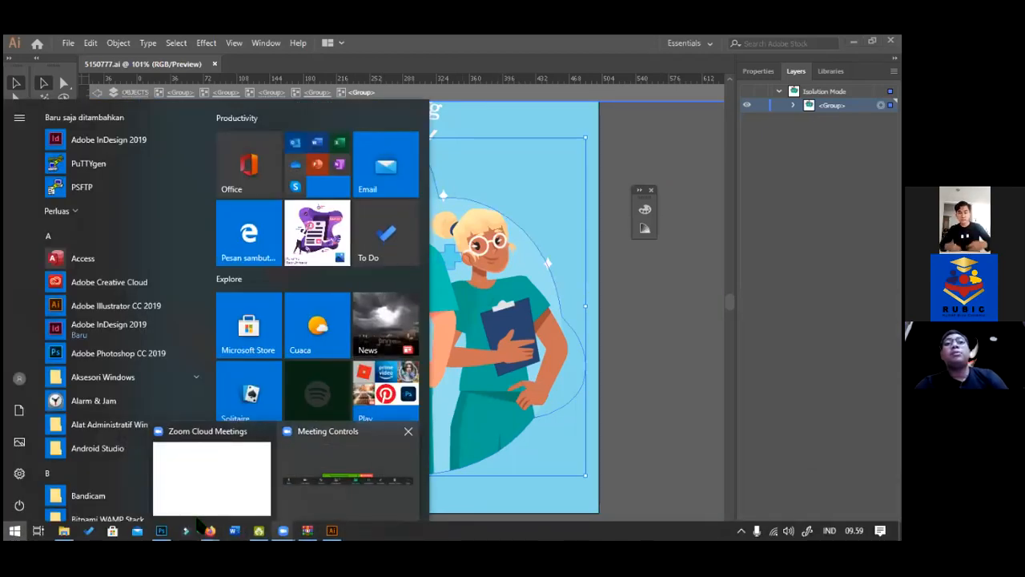
pyautogui.moveTo(161, 528)
pyautogui.click(152, 505)
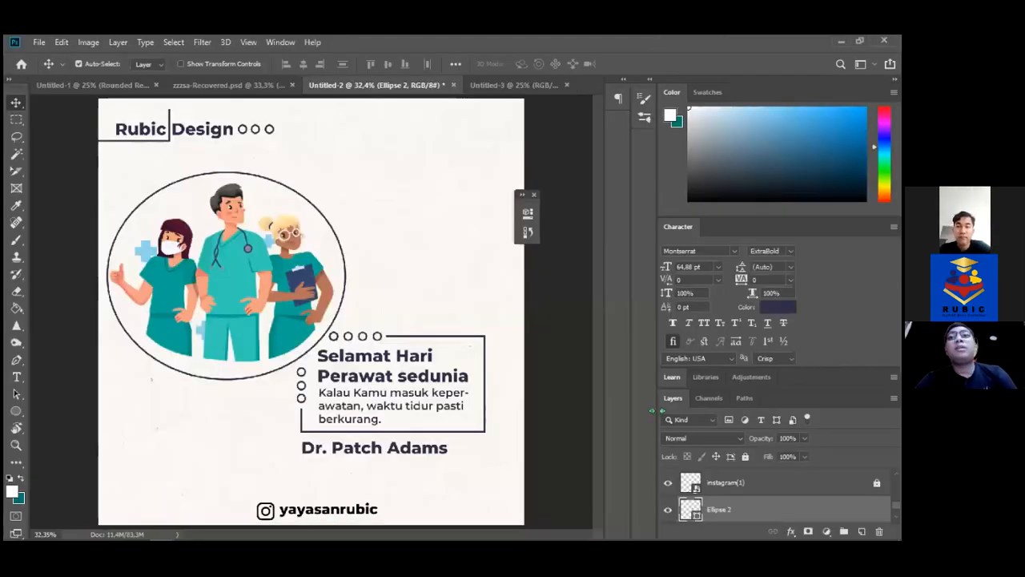
# On the nurse artwork layer, Magic Wand-select the central nurse's teal scrubs
pyautogui.click(245, 285)
pyautogui.press('w')
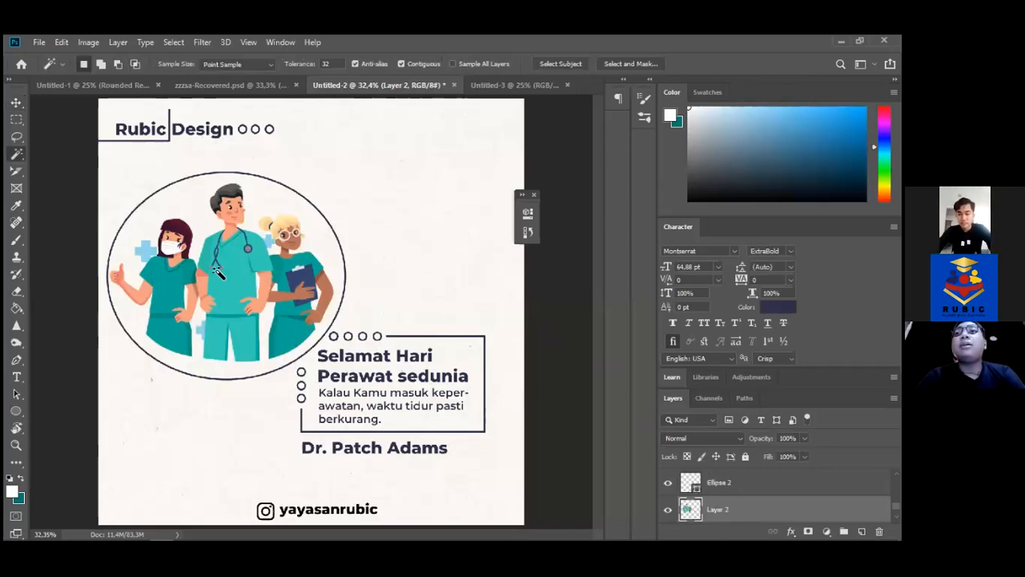
pyautogui.click(231, 280)
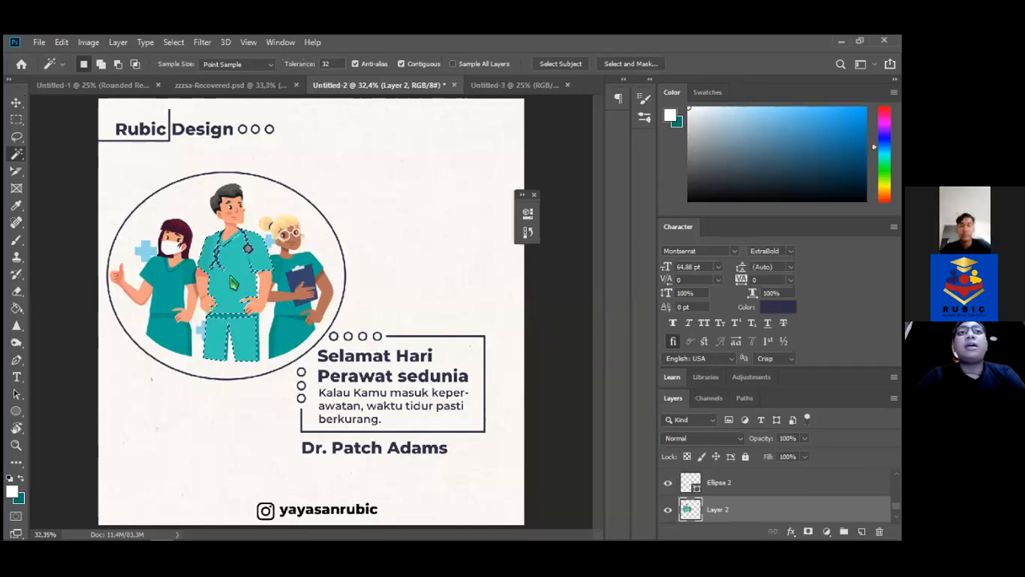
pyautogui.rightClick(231, 280)
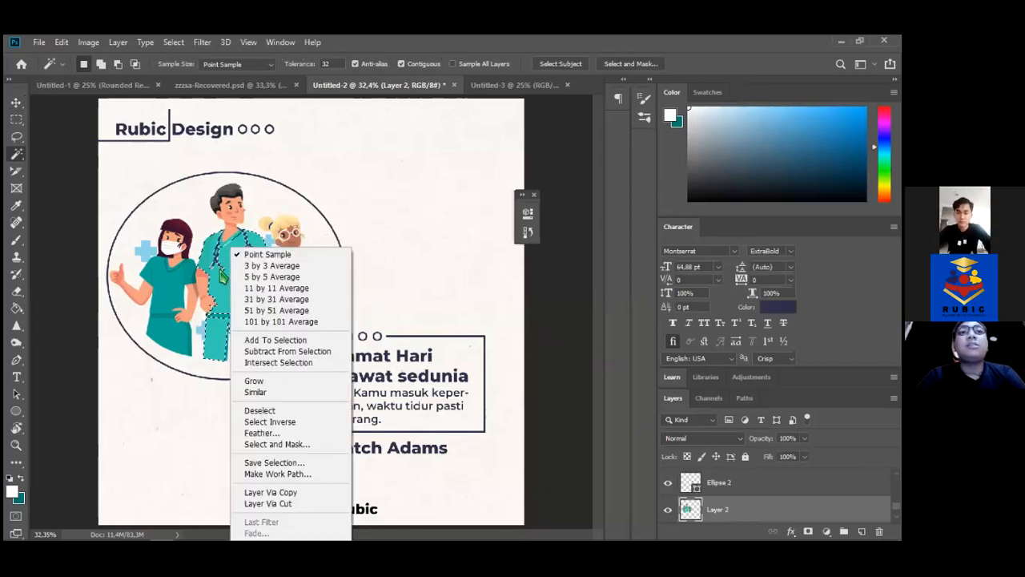
pyautogui.click(67, 394)
# Fill the scrubs with the navy sampled from the 'Design' text, then deselect
pyautogui.click(23, 479)
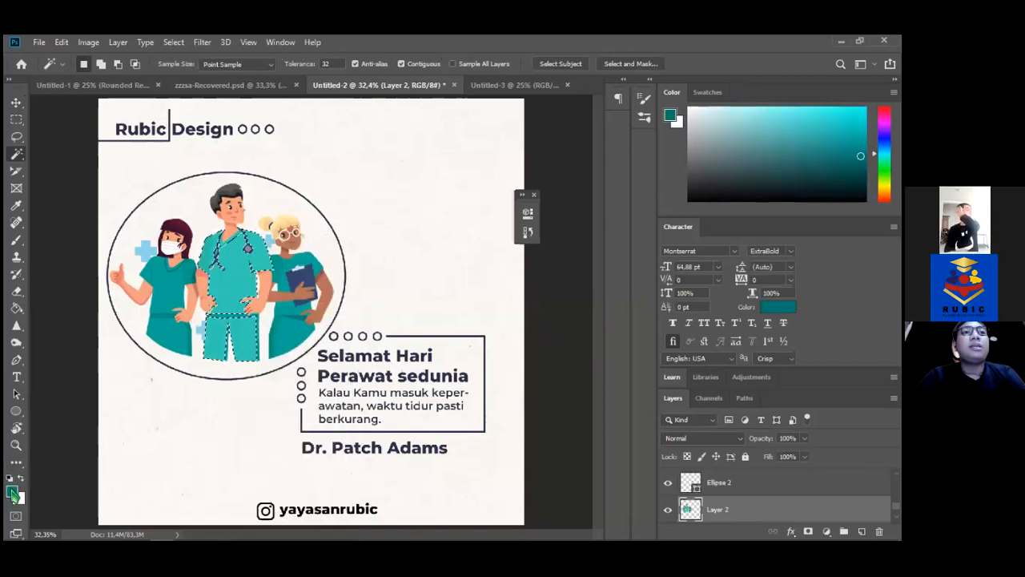
pyautogui.click(12, 490)
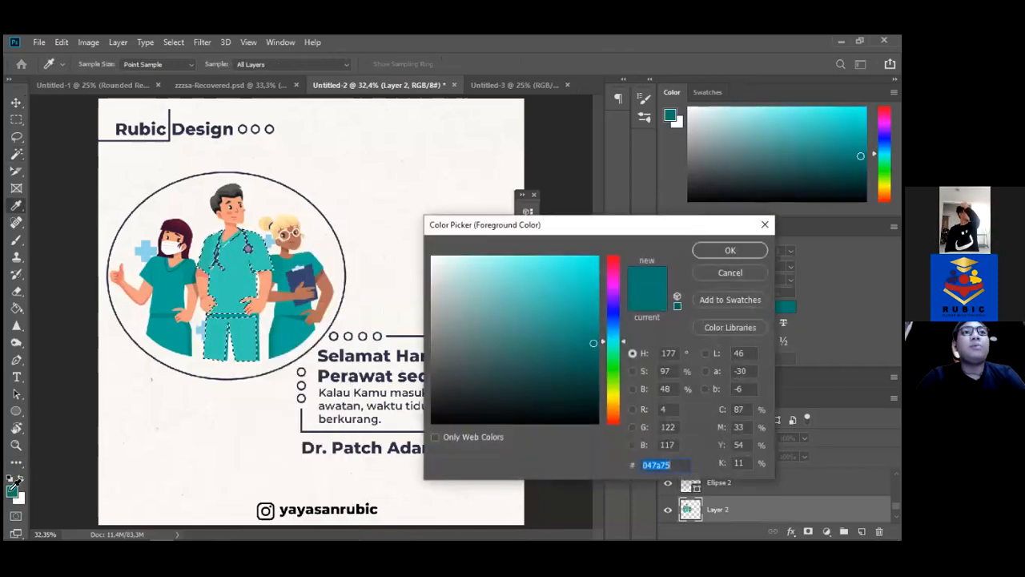
pyautogui.click(181, 122)
pyautogui.press('Return')
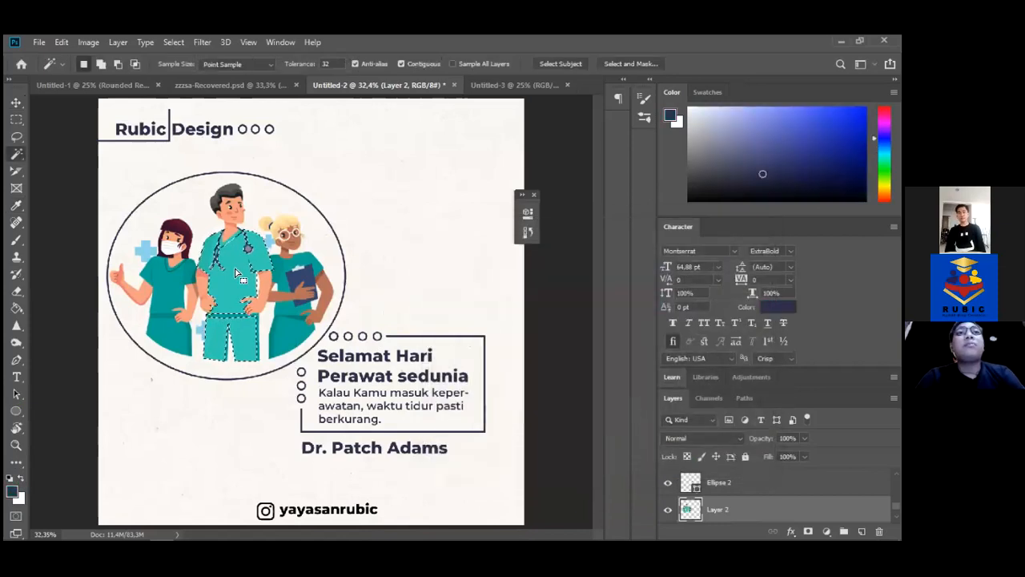
pyautogui.press('g')
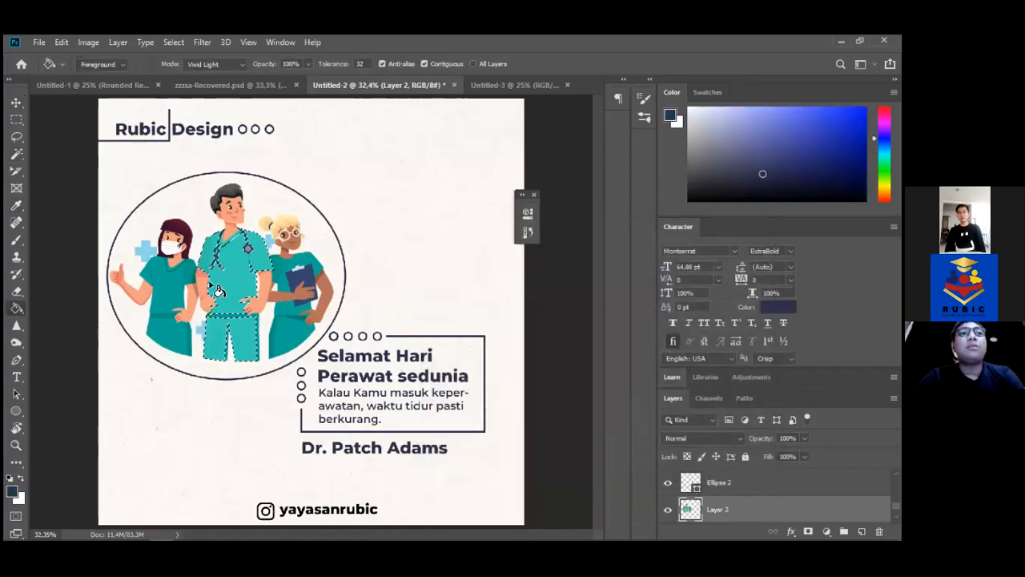
pyautogui.click(231, 295)
pyautogui.click(17, 106)
pyautogui.hotkey('ctrl', 'd')
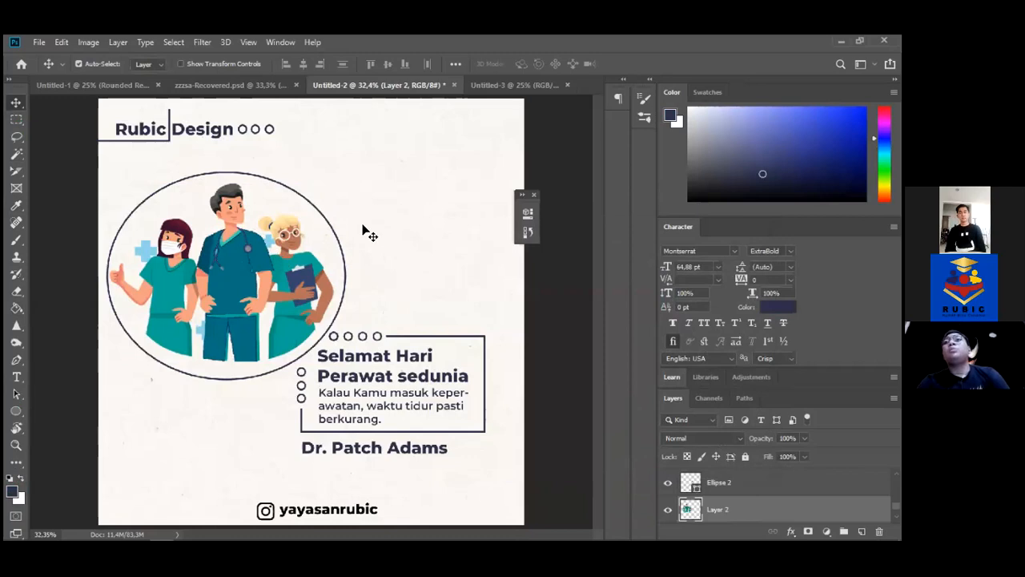
pyautogui.press('z')
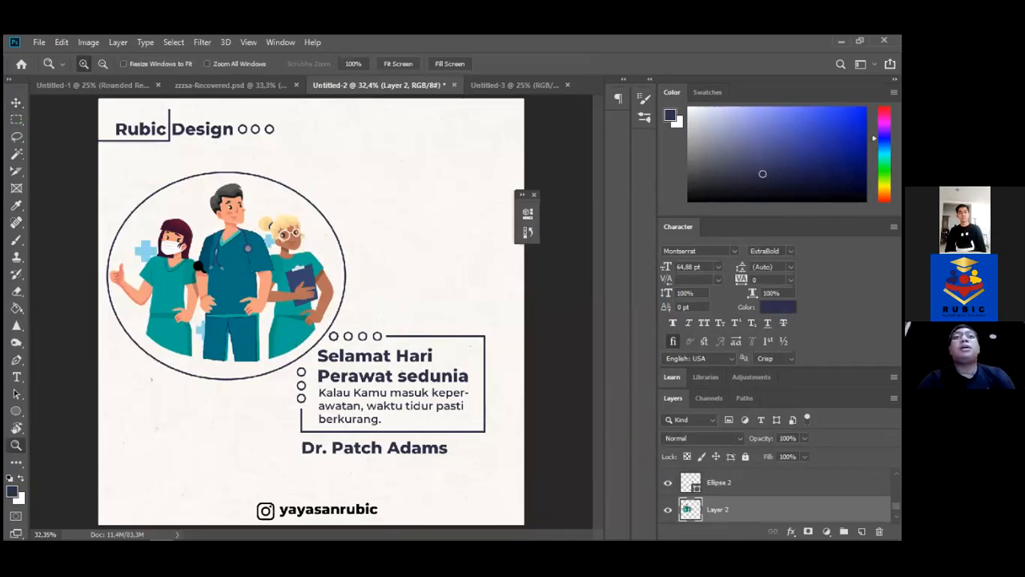
pyautogui.click(234, 250)
pyautogui.click(234, 250)
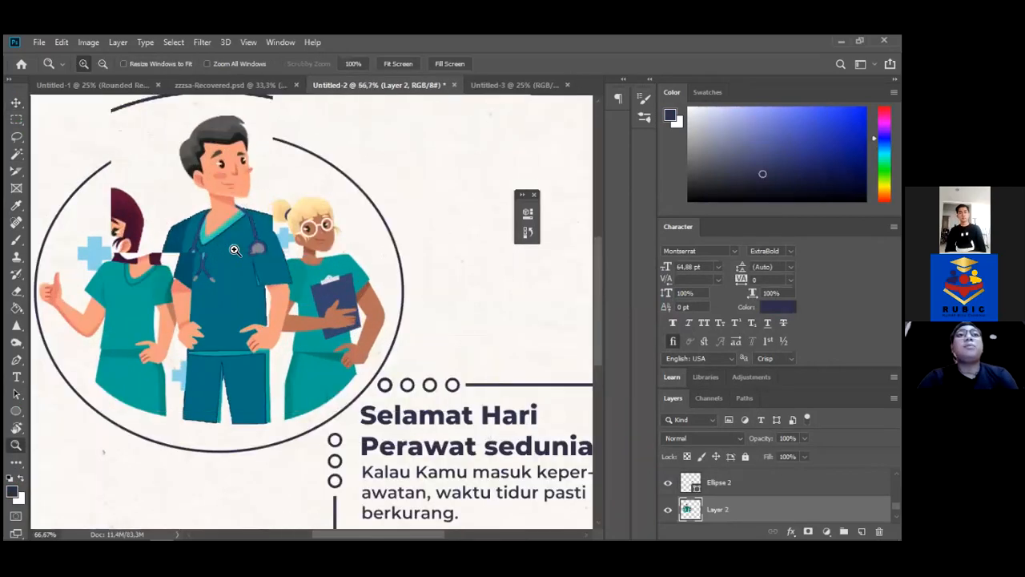
pyautogui.click(234, 249)
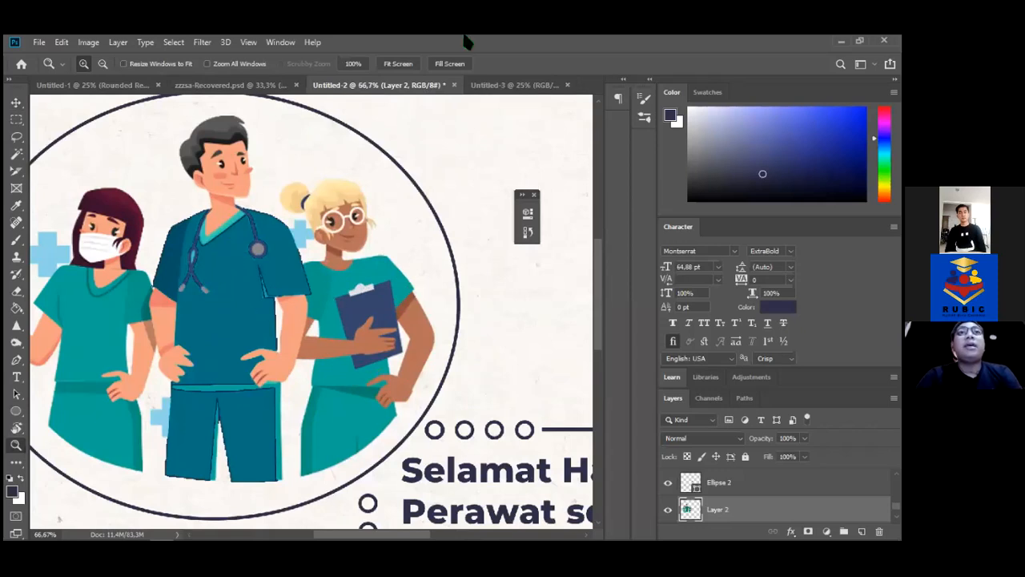
pyautogui.click(385, 68)
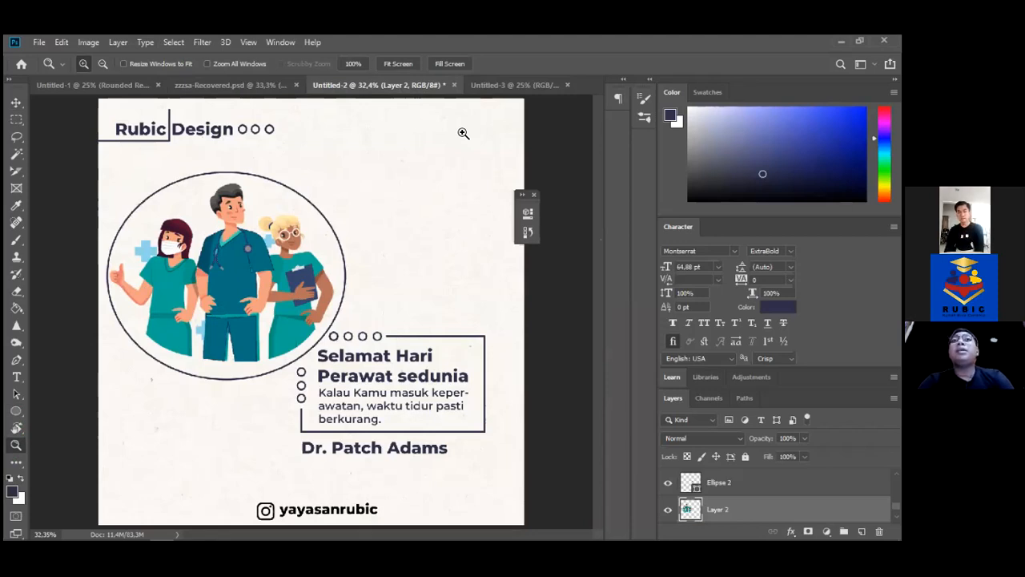
pyautogui.click(221, 87)
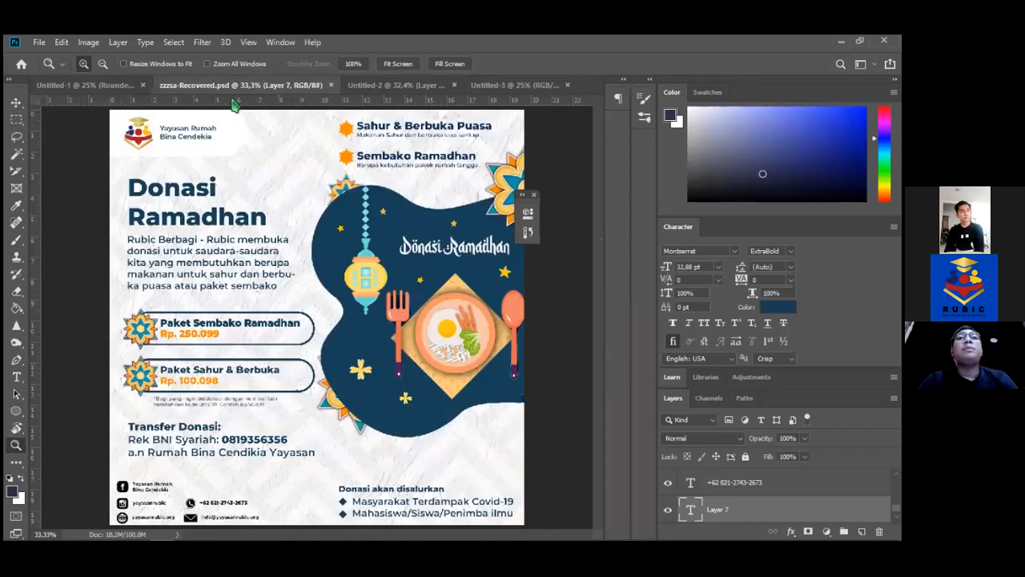
pyautogui.click(17, 103)
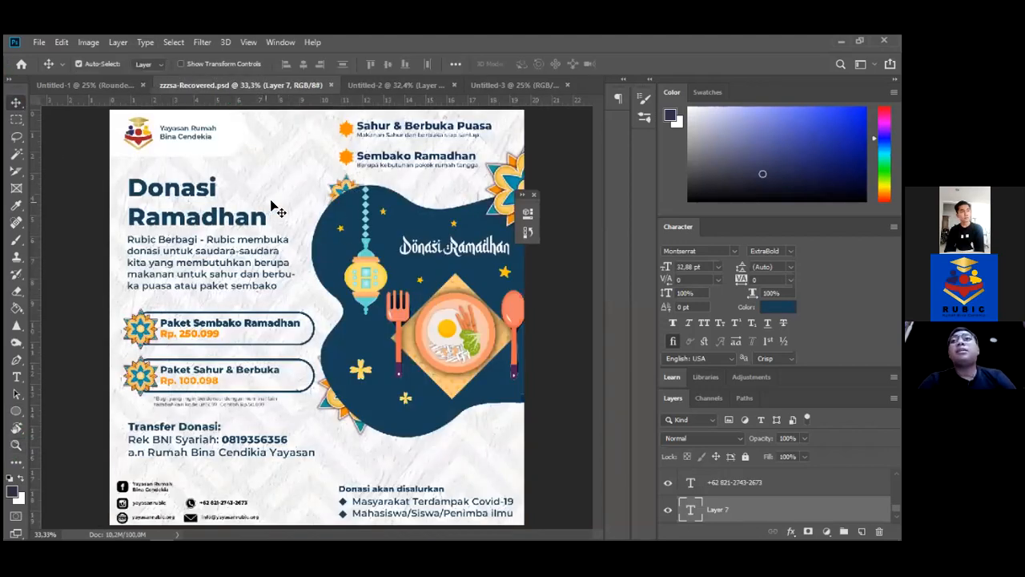
pyautogui.press('z')
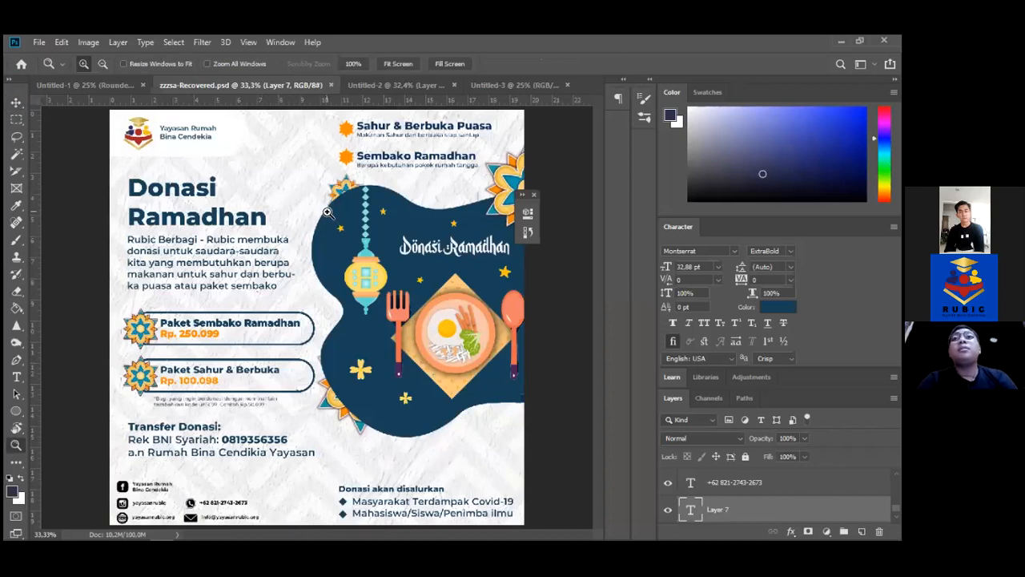
pyautogui.click(340, 221)
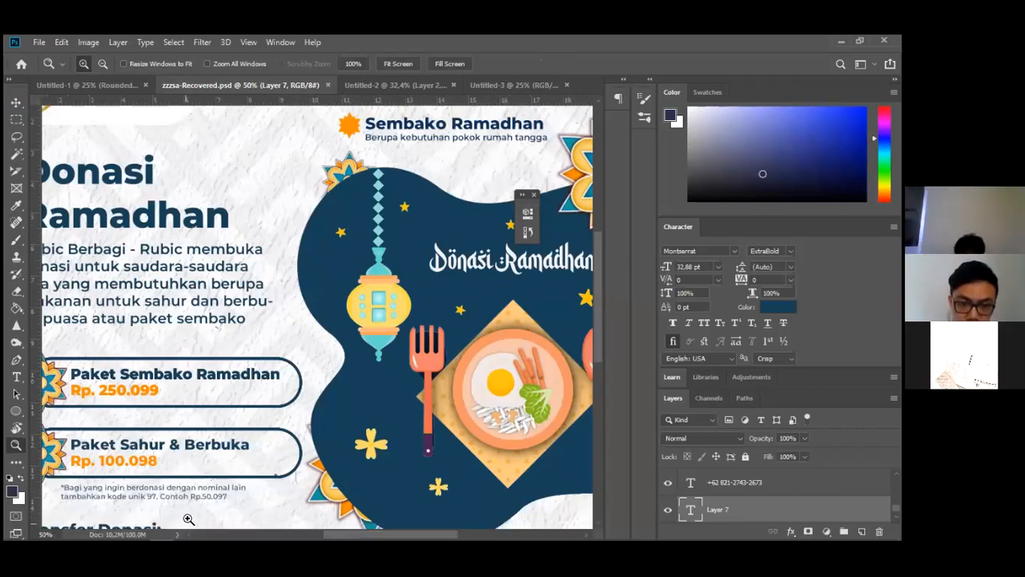
pyautogui.hscroll(-2, 189, 519)
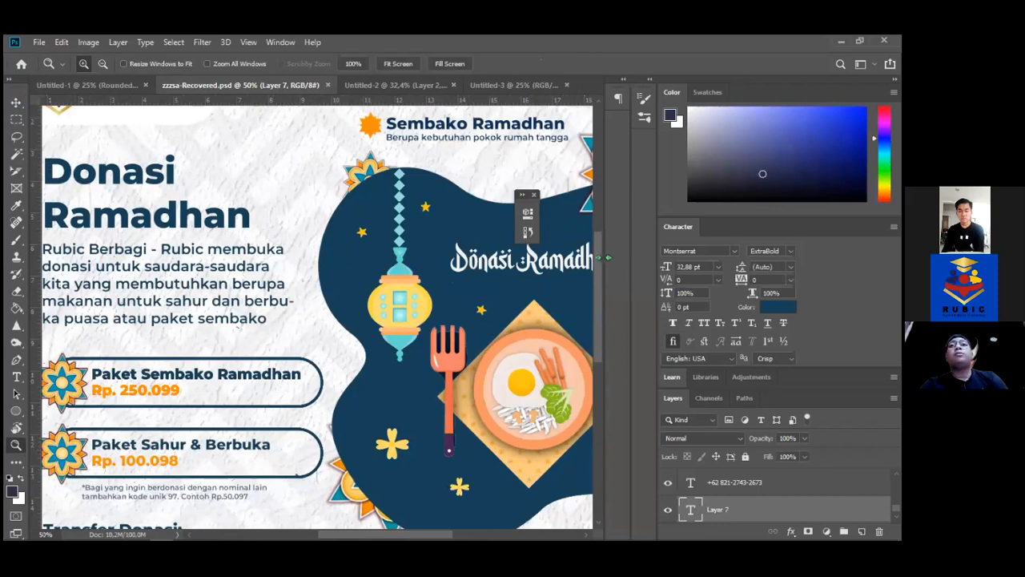
pyautogui.scroll(3, 596, 227)
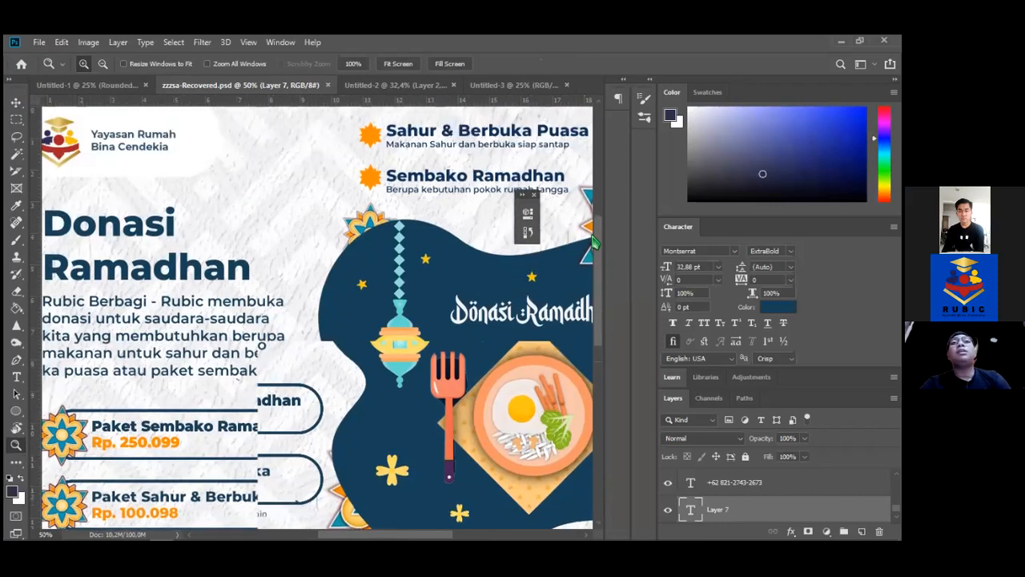
pyautogui.scroll(-2, 253, 187)
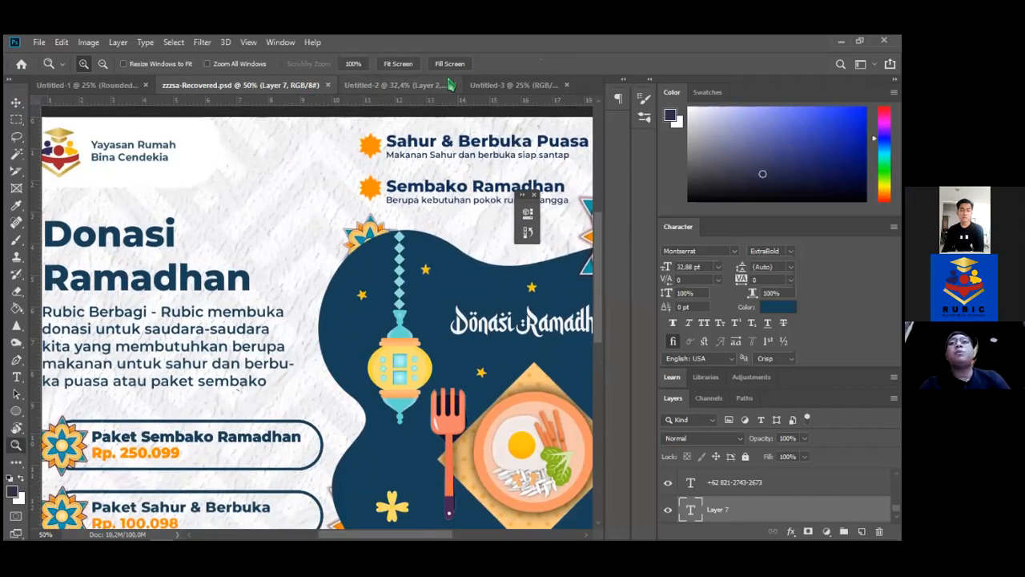
pyautogui.click(519, 88)
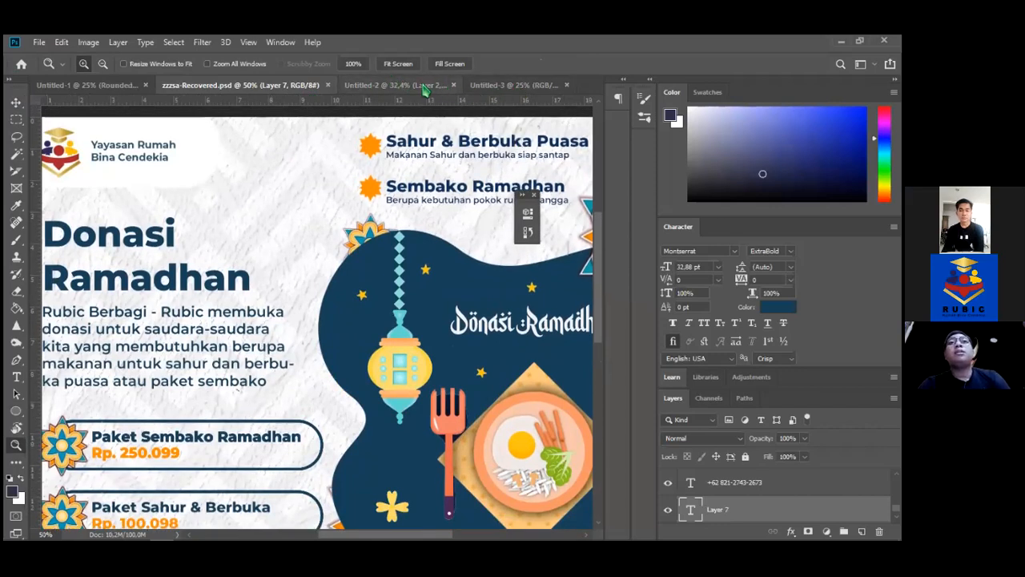
pyautogui.hotkey('ctrl', 'shift', 'Tab')
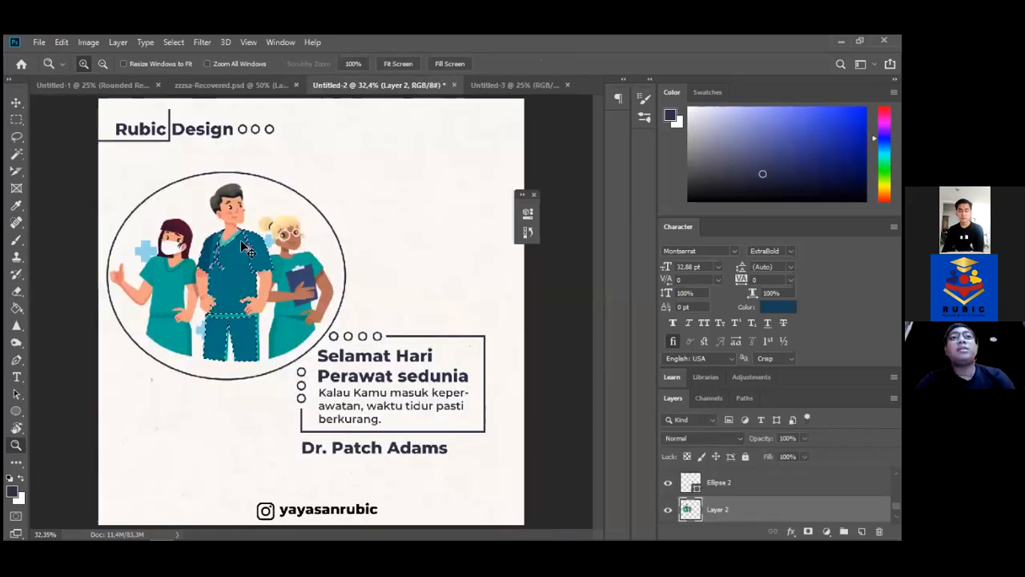
# Undo to lighten the scrubs, then colour the heading teal 029381 sampled from them
pyautogui.hotkey('ctrl', 'z')
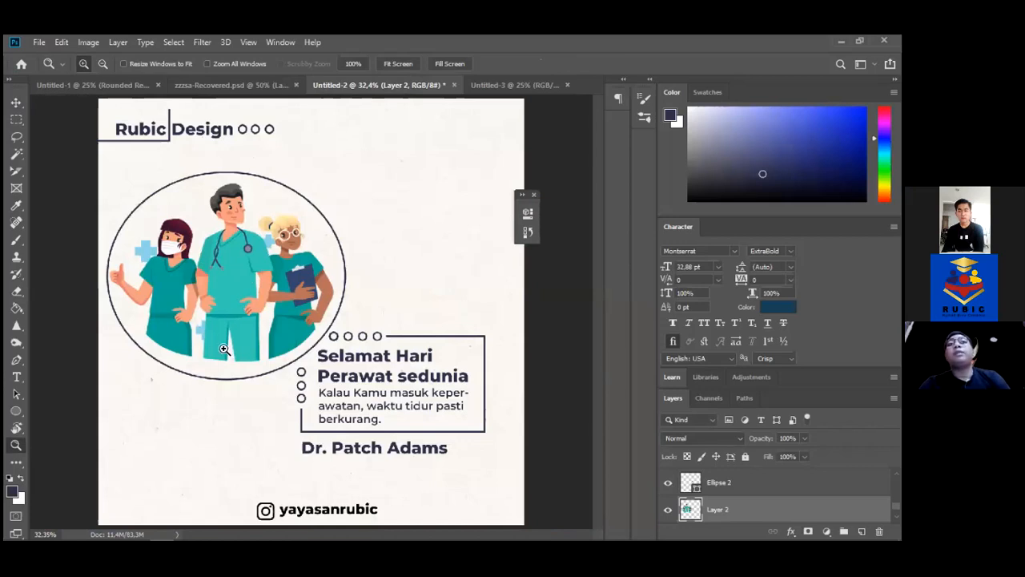
pyautogui.press('t')
pyautogui.click(374, 373)
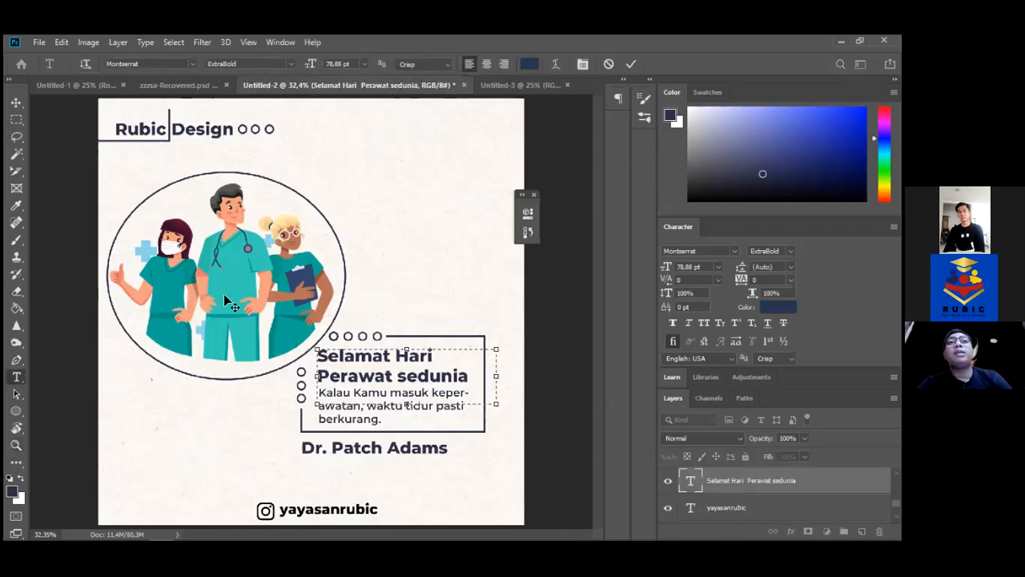
pyautogui.hotkey('ctrl', 'a')
pyautogui.click(528, 64)
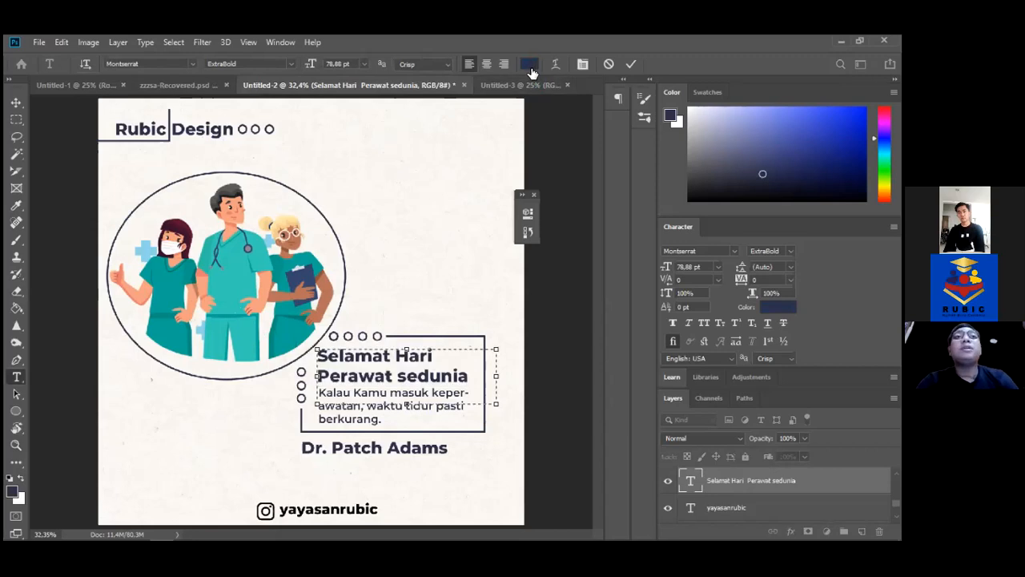
pyautogui.click(171, 313)
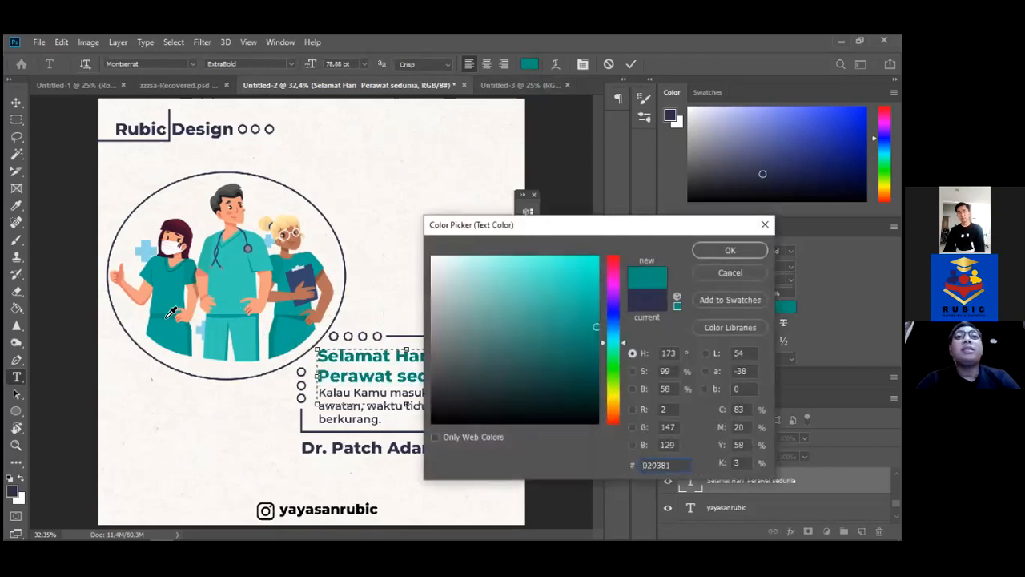
pyautogui.press('Return')
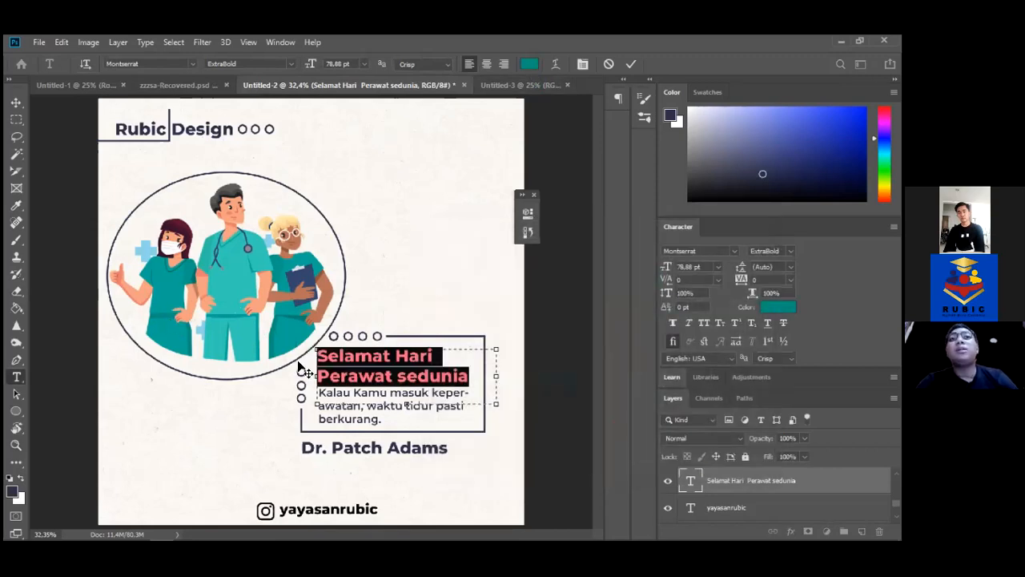
pyautogui.click(16, 102)
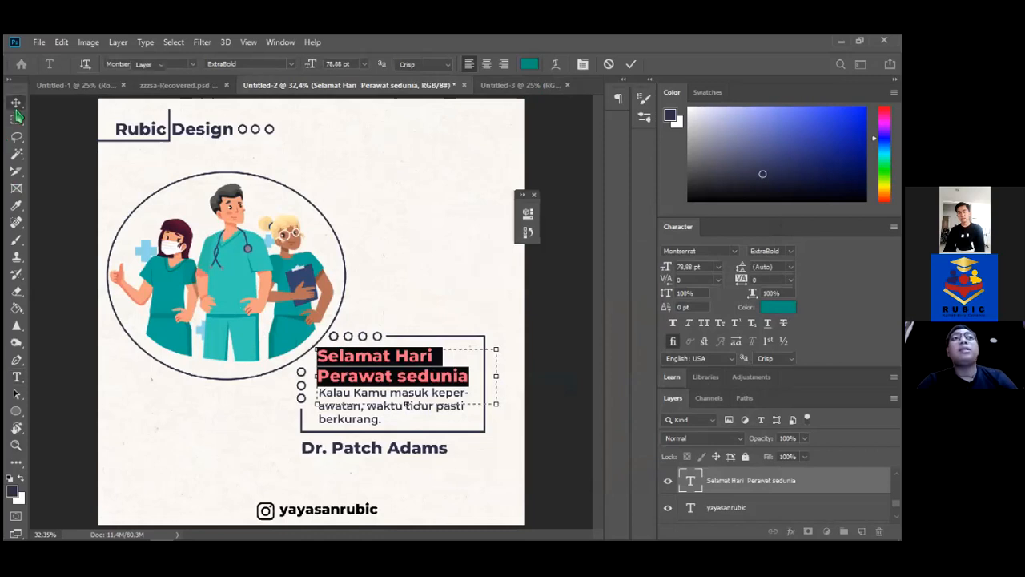
# Recolour the whole quote paragraph with the same scrubs teal
pyautogui.press('t')
pyautogui.click(357, 400)
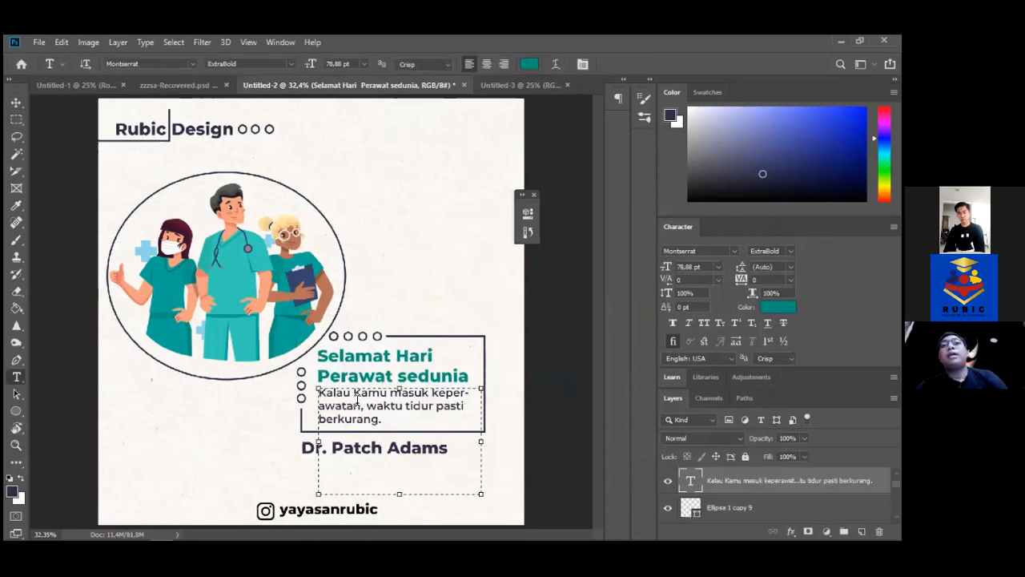
pyautogui.hotkey('ctrl', 'a')
pyautogui.click(529, 64)
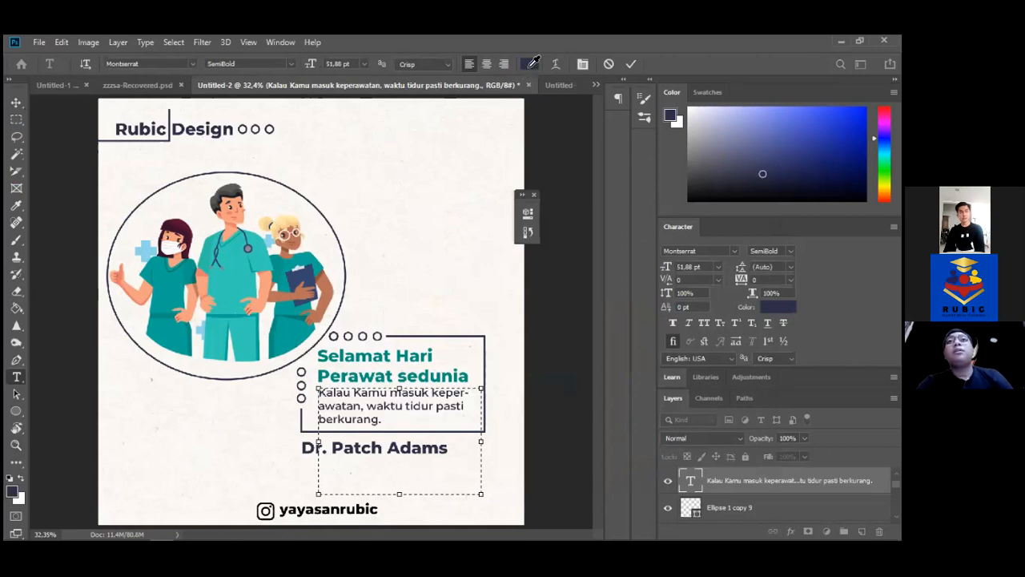
pyautogui.click(165, 317)
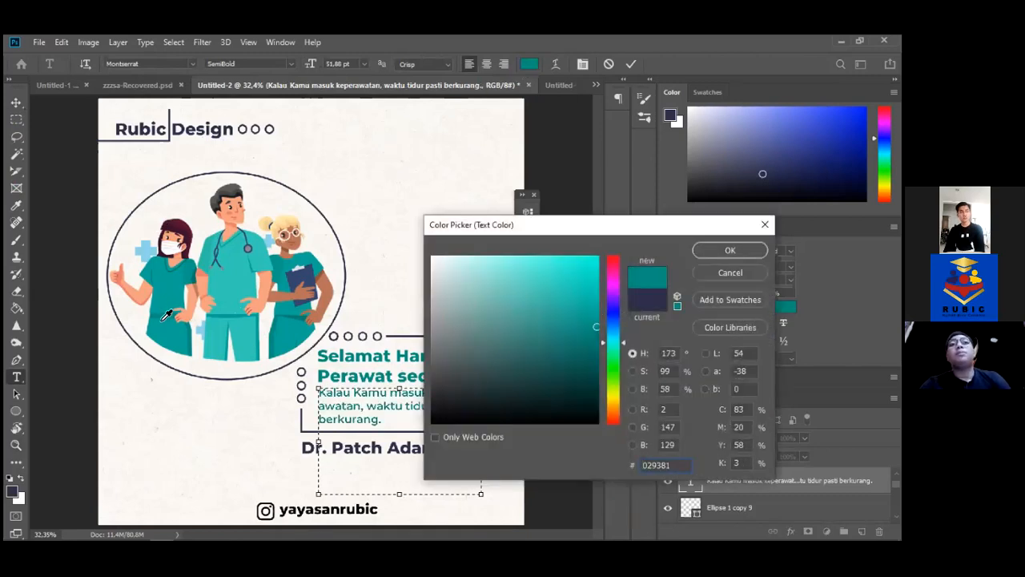
pyautogui.press('Return')
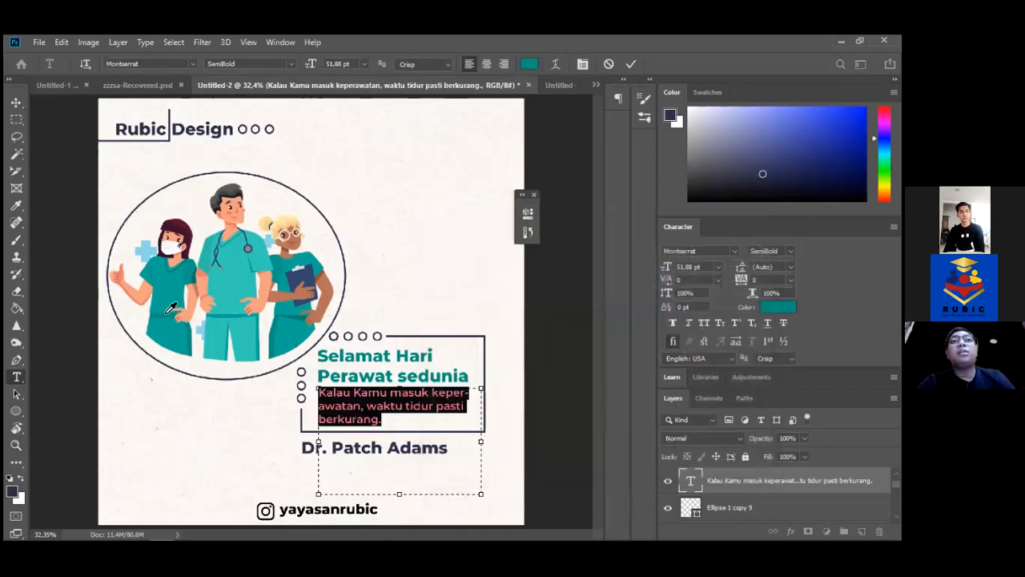